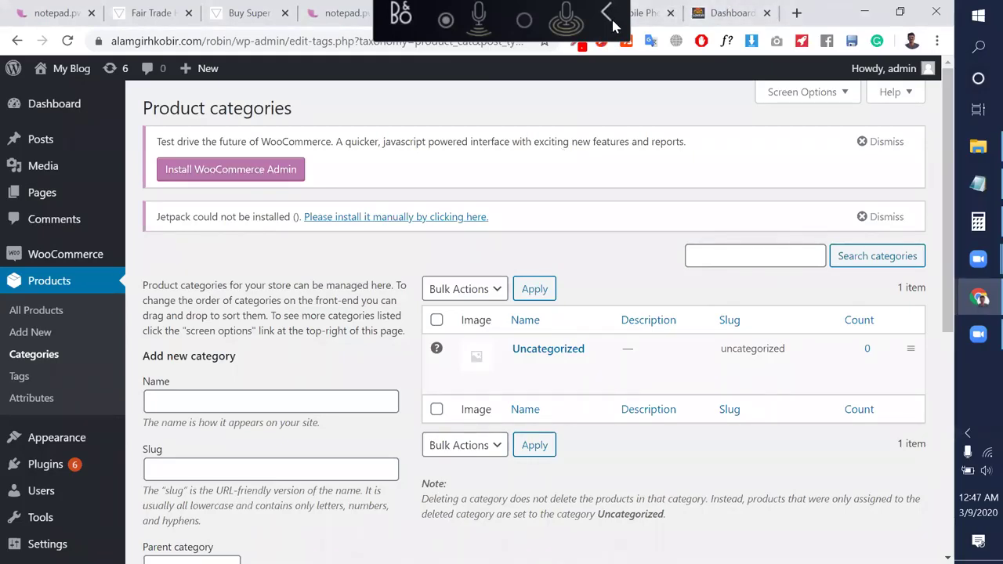
# Search Google for "woodmart" in a new browser tab.
pyautogui.click(796, 14)
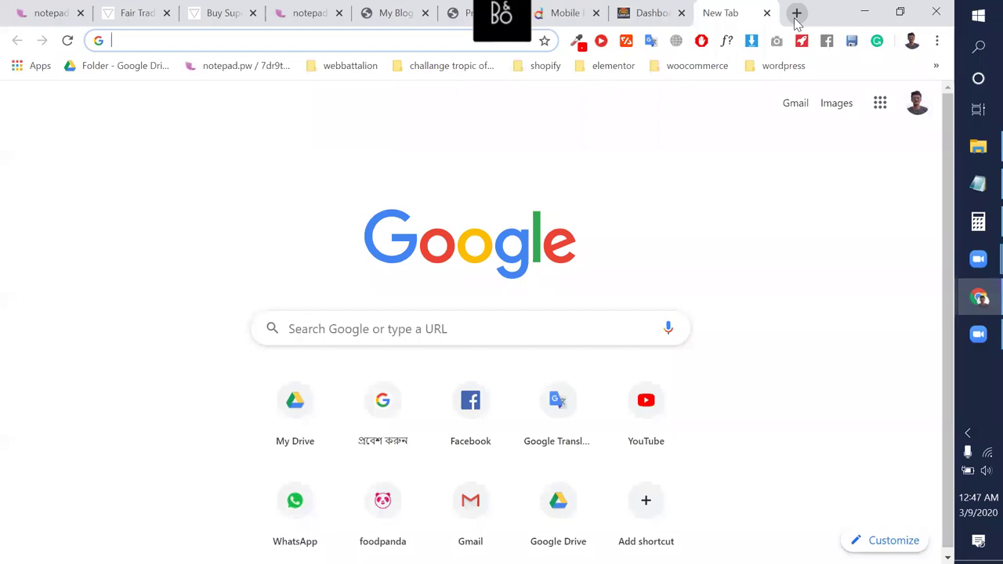
pyautogui.press('super')
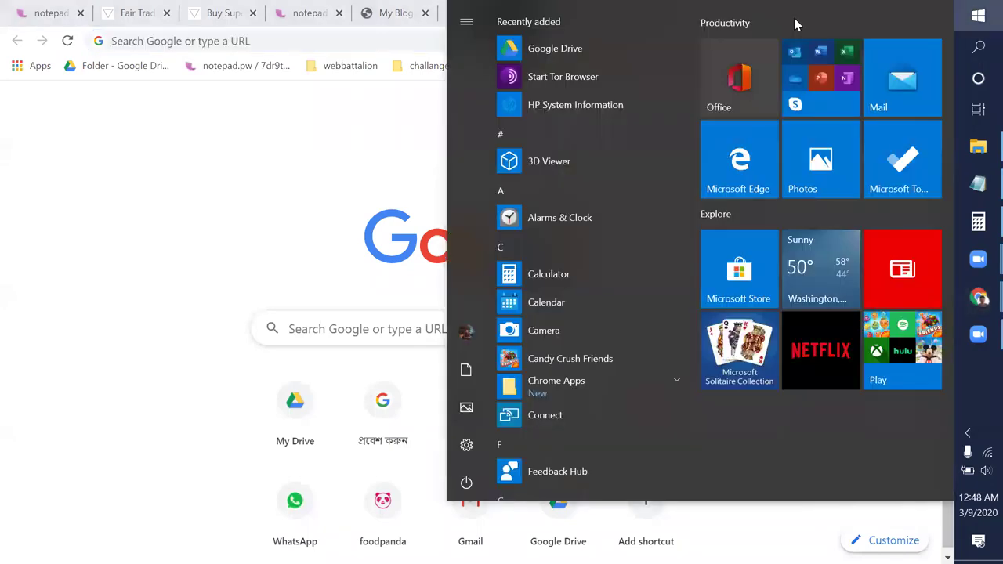
pyautogui.press('super')
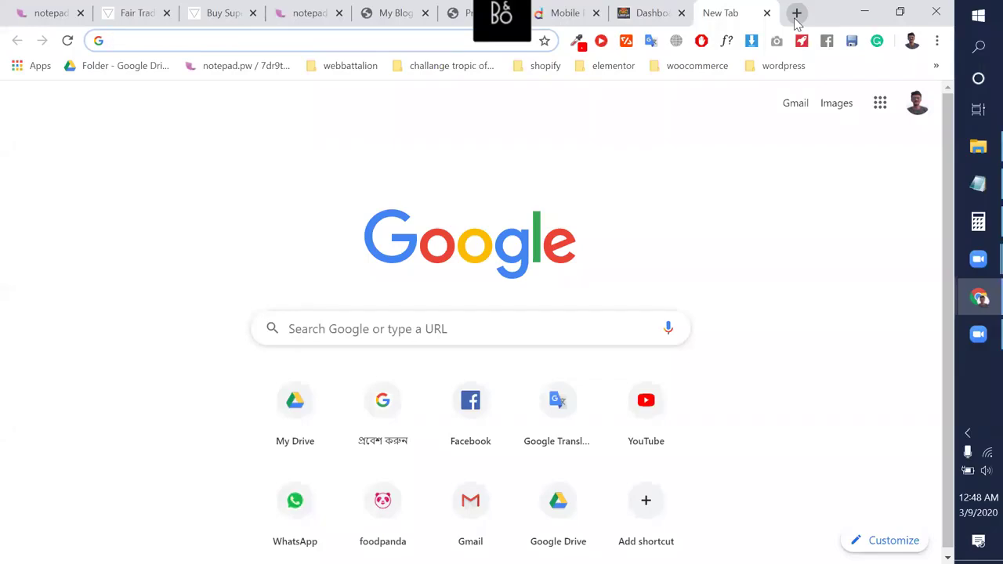
pyautogui.write('w')
pyautogui.press('BackSpace')
pyautogui.press('BackSpace')
pyautogui.write('wpp')
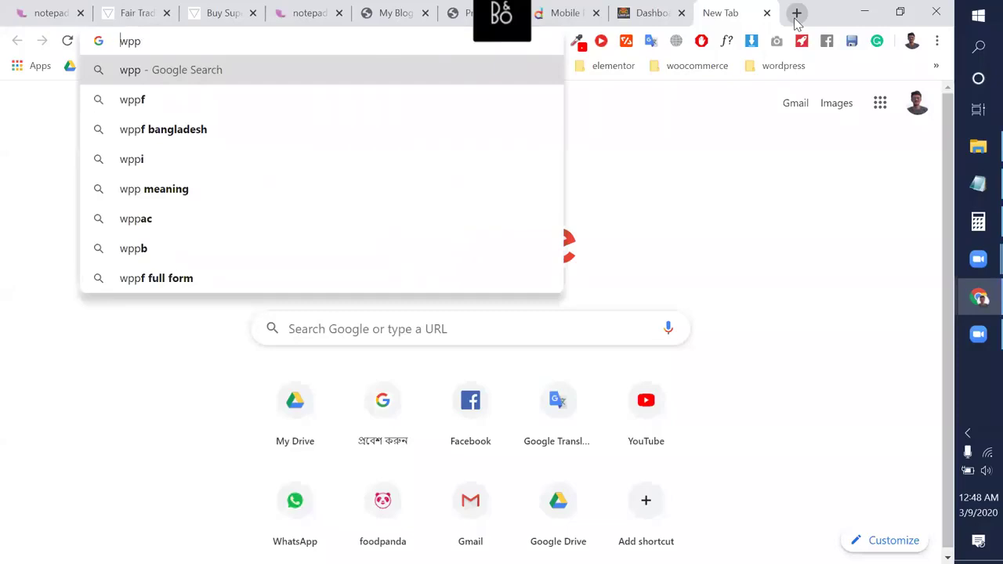
pyautogui.hotkey('ctrl', 'a')
pyautogui.write('woocd')
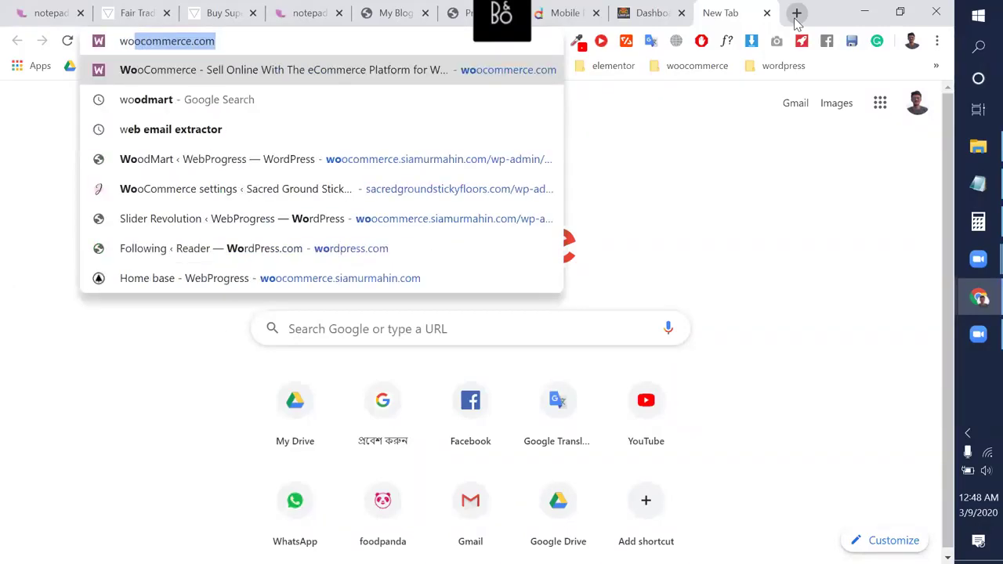
pyautogui.press('BackSpace')
pyautogui.press('BackSpace')
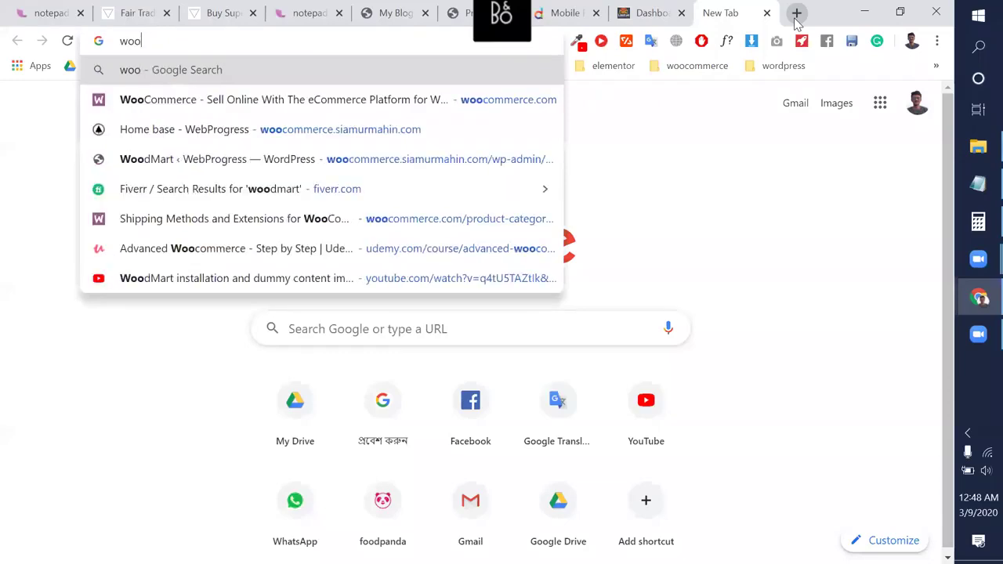
pyautogui.write('dma')
pyautogui.press('Return')
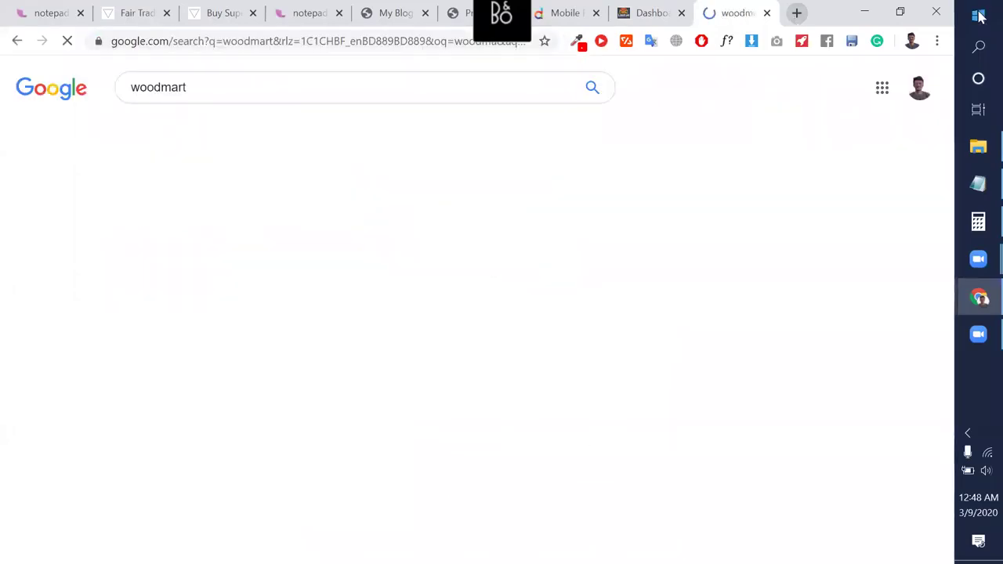
# Search Google for "flatsome" in another new browser tab.
pyautogui.click(798, 13)
pyautogui.write('fla')
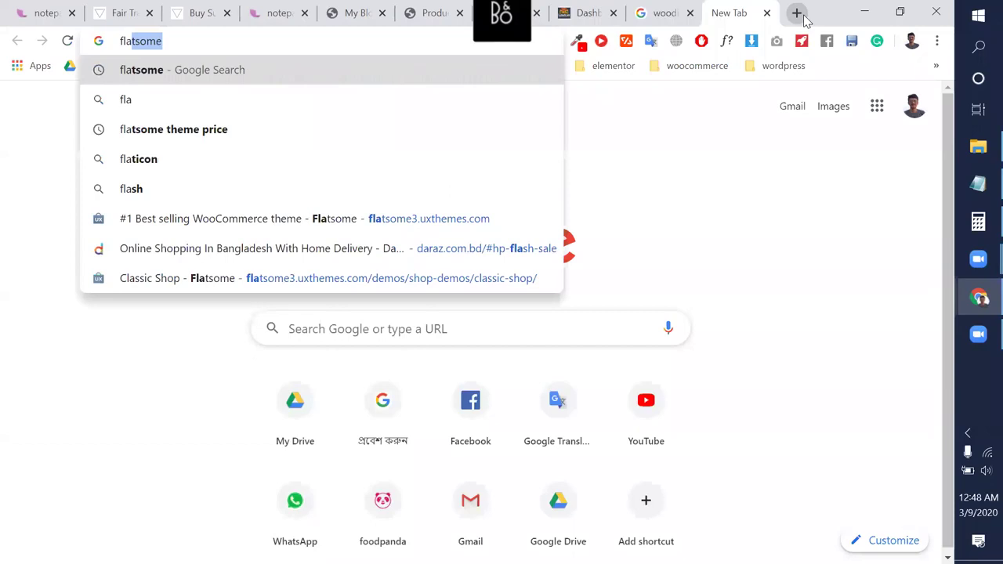
pyautogui.press('Return')
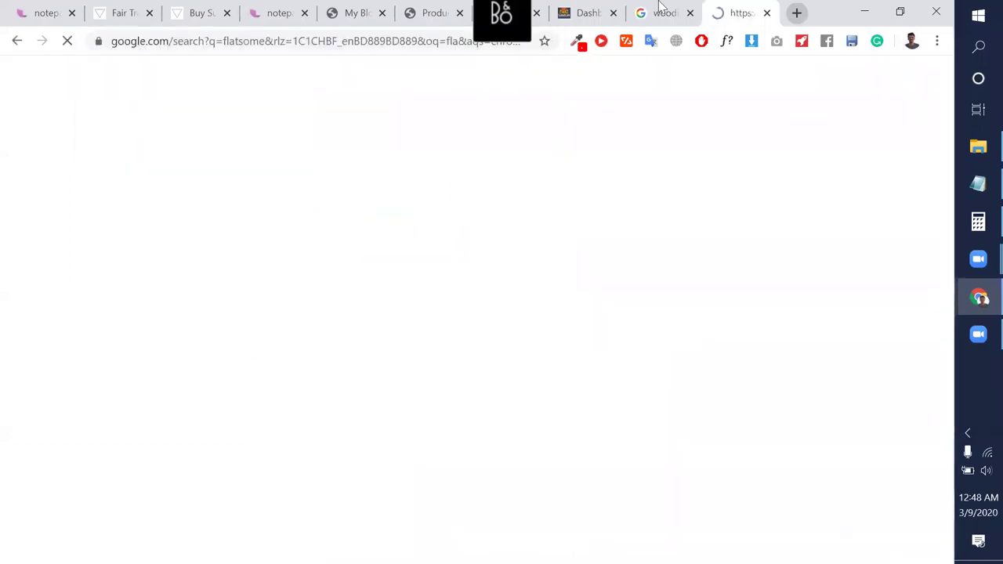
# Open the ThemeForest item pages of the WoodMart and Flatsome themes from their search results.
pyautogui.click(664, 7)
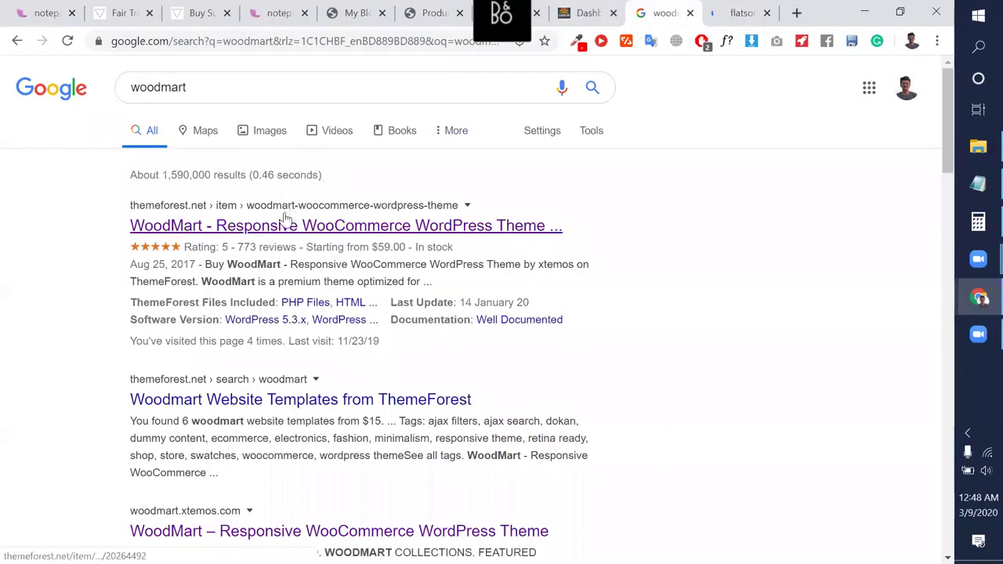
pyautogui.click(286, 225)
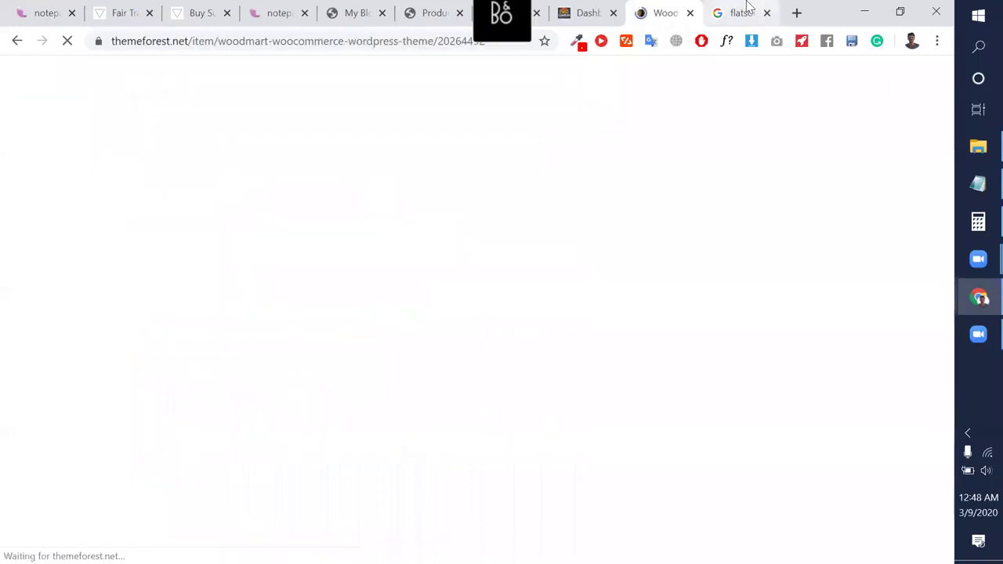
pyautogui.hotkey('ctrl', 'Tab')
pyautogui.click(424, 225)
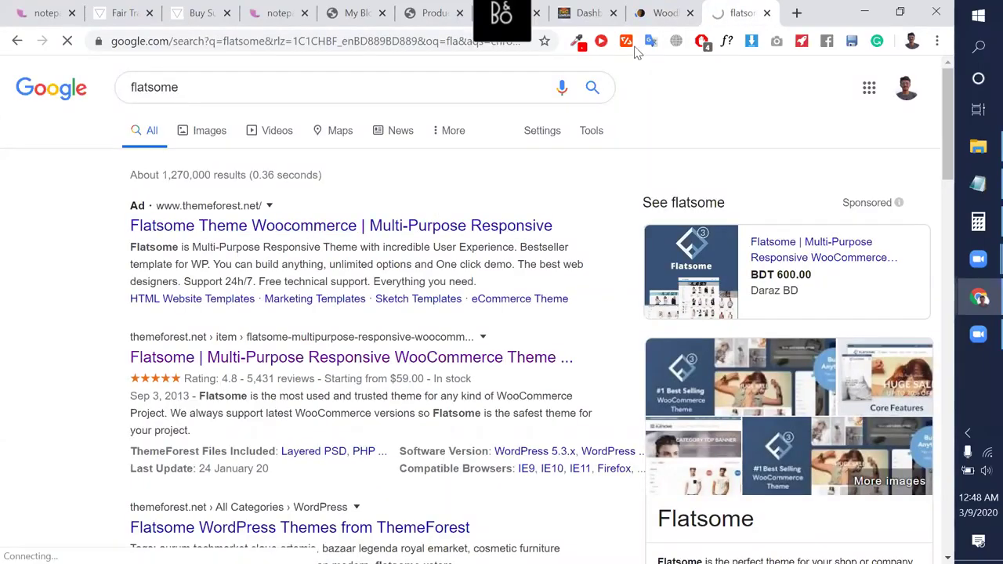
pyautogui.click(658, 13)
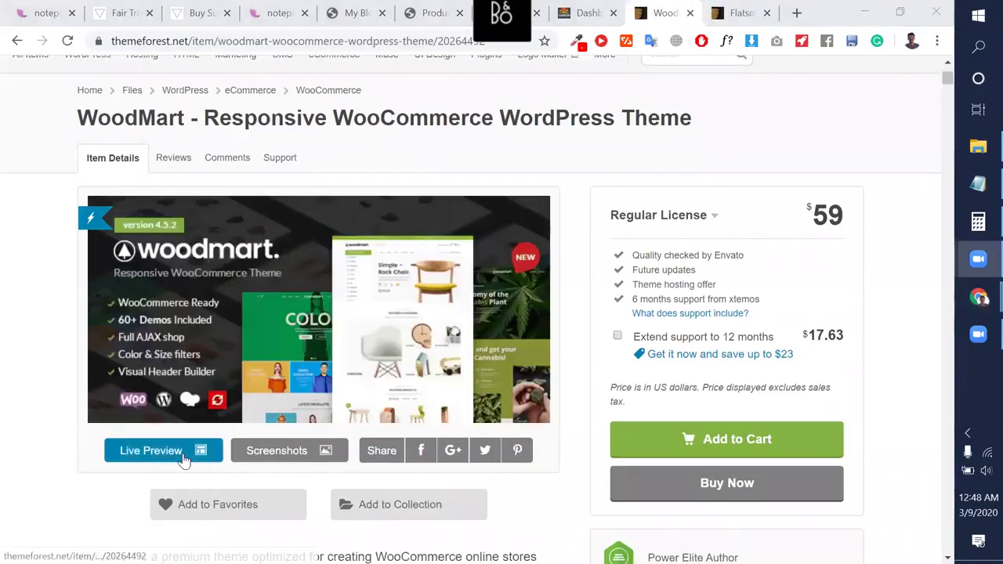
# Launch the live previews of both the WoodMart and Flatsome themes from their ThemeForest pages.
pyautogui.click(181, 460)
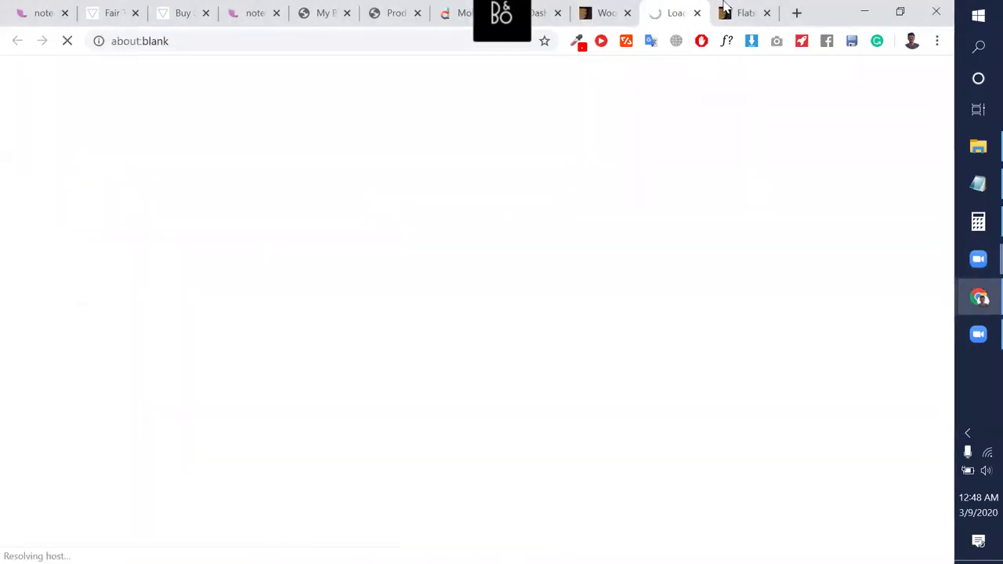
pyautogui.click(743, 12)
pyautogui.scroll(-3, 445, 371)
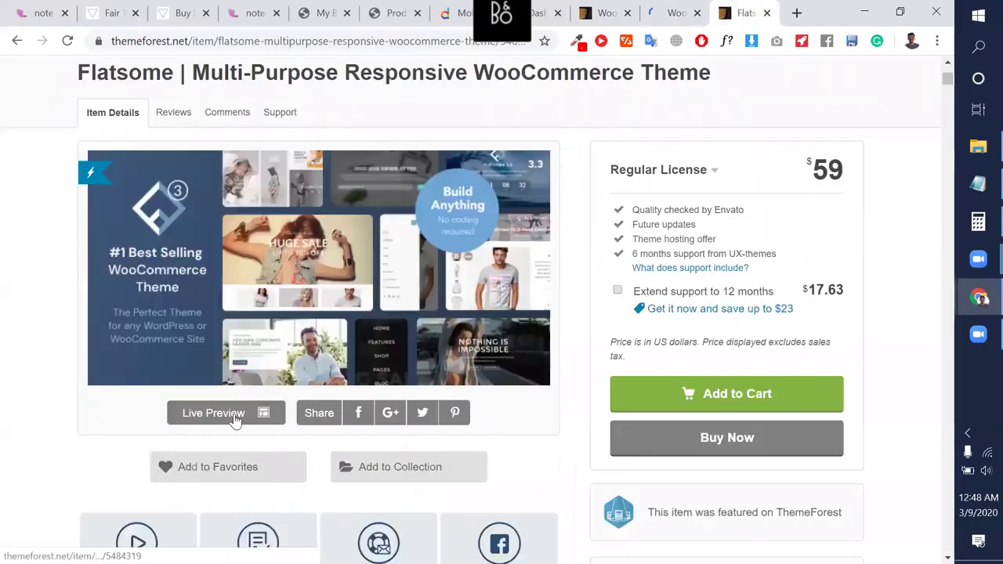
pyautogui.click(208, 414)
# Remove the Envato frame from the Flatsome and WoodMart previews and return to the Flatsome demo site.
pyautogui.moveTo(630, 6); pyautogui.dragTo(702, 7)
pyautogui.click(753, 11)
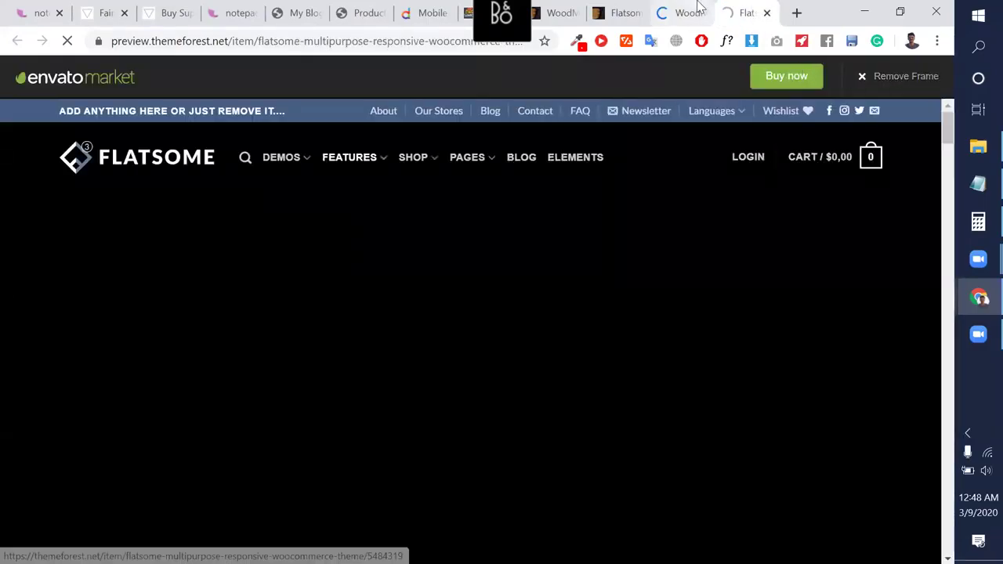
pyautogui.click(787, 76)
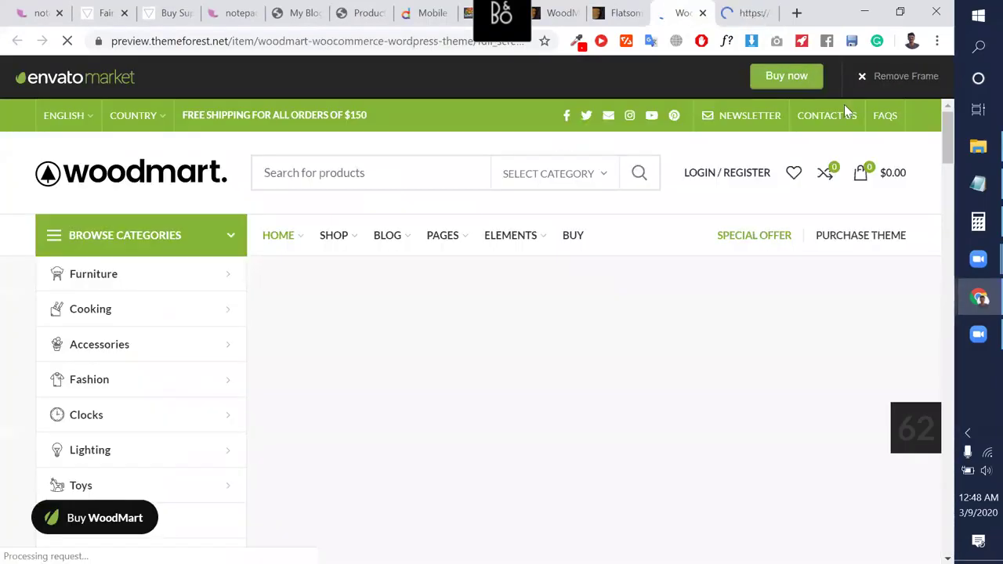
pyautogui.click(892, 78)
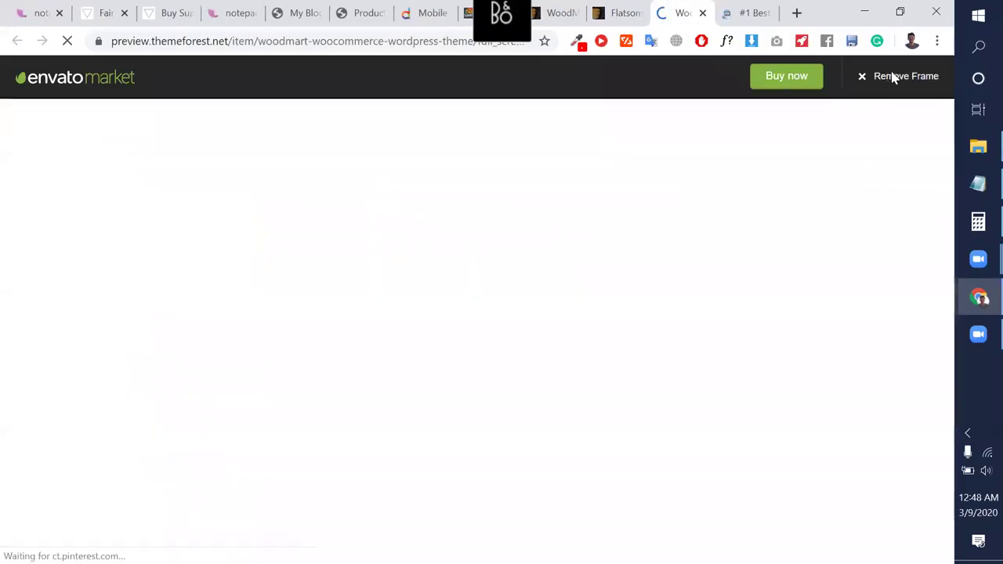
pyautogui.click(743, 9)
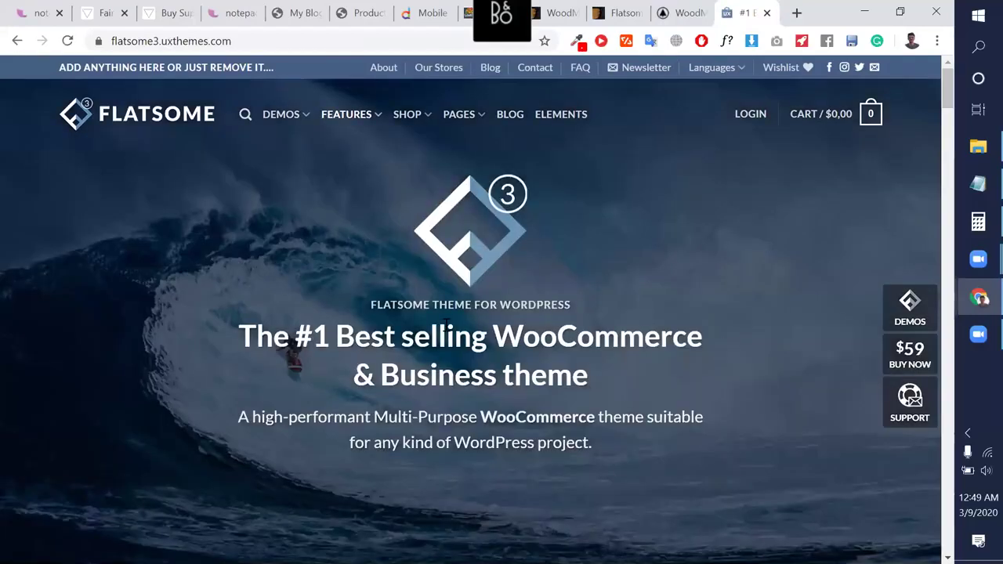
# Look through the Flatsome homepage and open the Classic Shop demo from its shop demos.
pyautogui.scroll(-15, 446, 324)
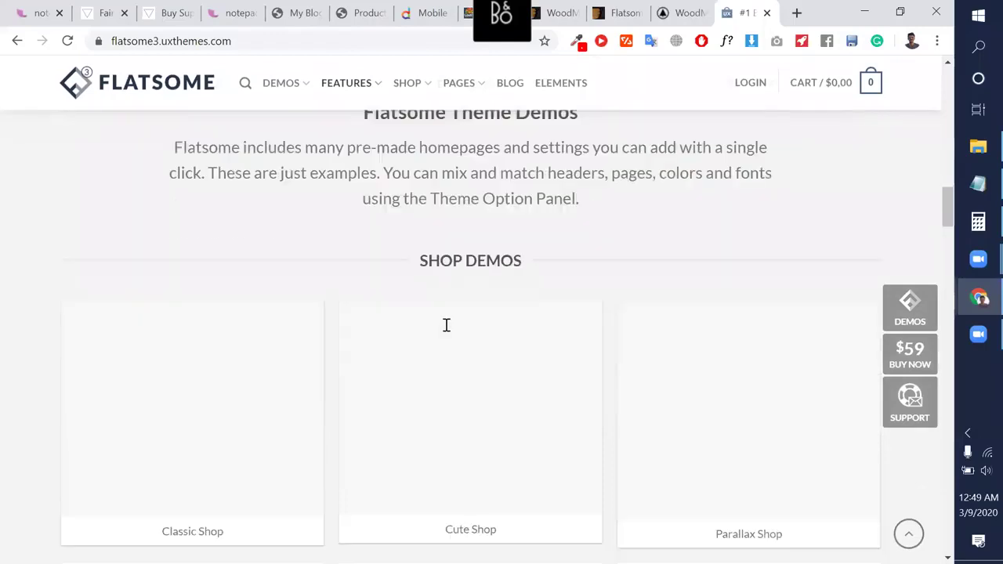
pyautogui.scroll(15, 446, 324)
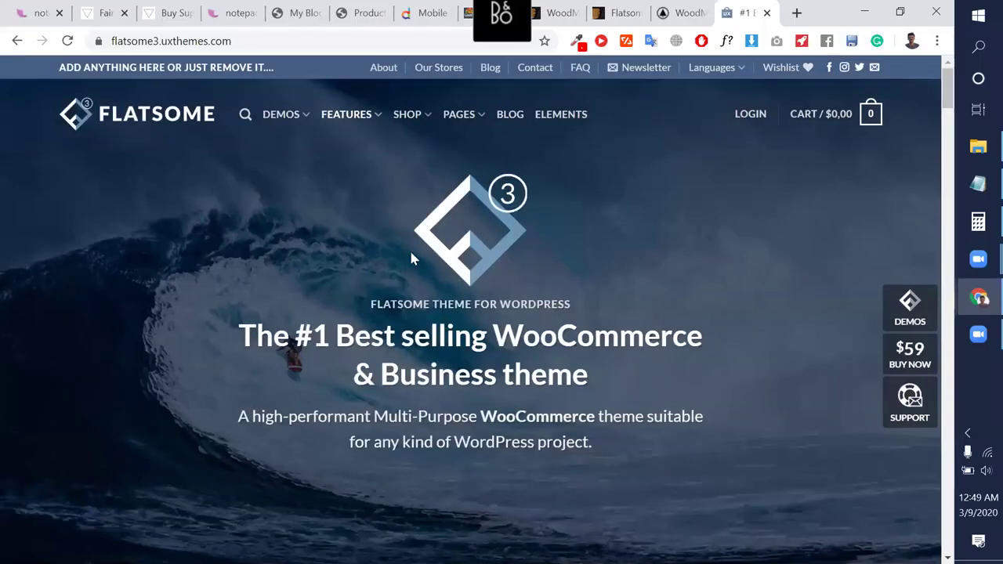
pyautogui.scroll(-12, 411, 254)
pyautogui.scroll(3, 221, 278)
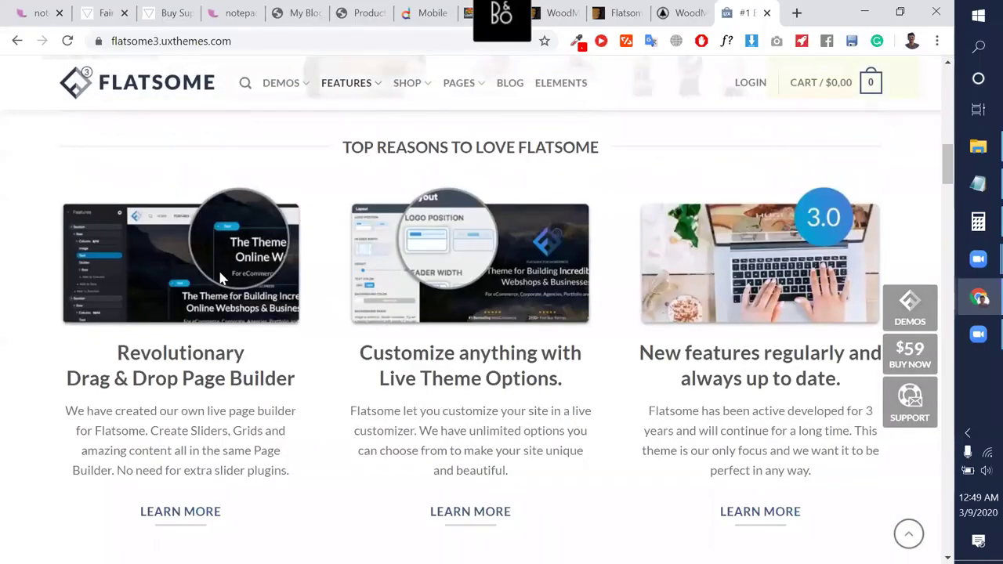
pyautogui.scroll(4, 327, 243)
pyautogui.scroll(4, 512, 419)
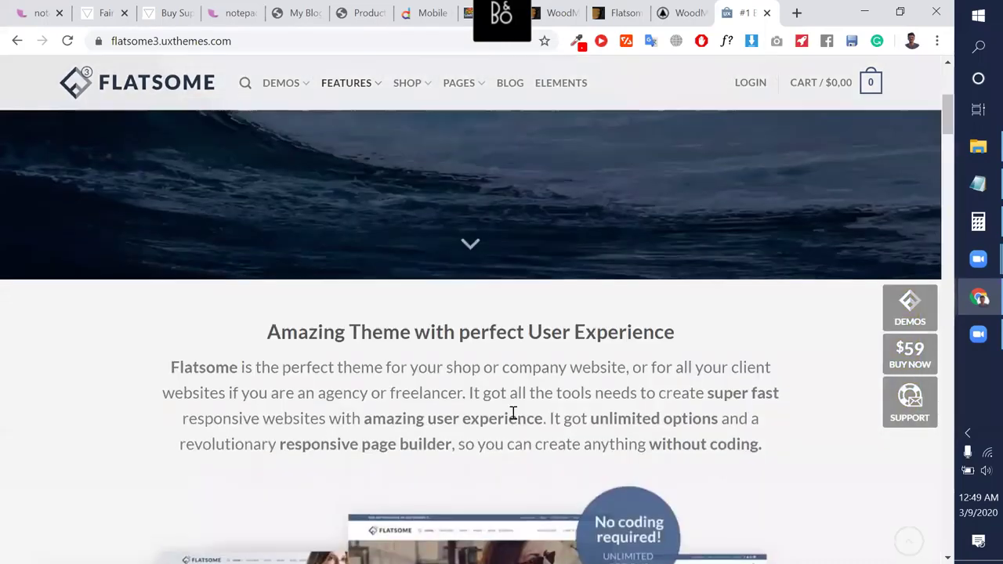
pyautogui.scroll(-12, 512, 420)
pyautogui.scroll(-1, 512, 419)
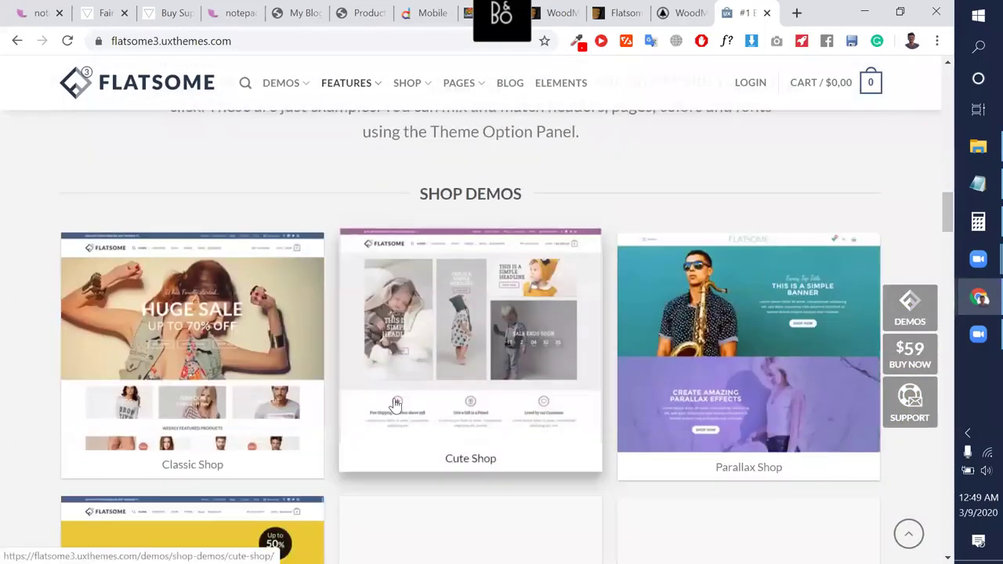
pyautogui.click(240, 359)
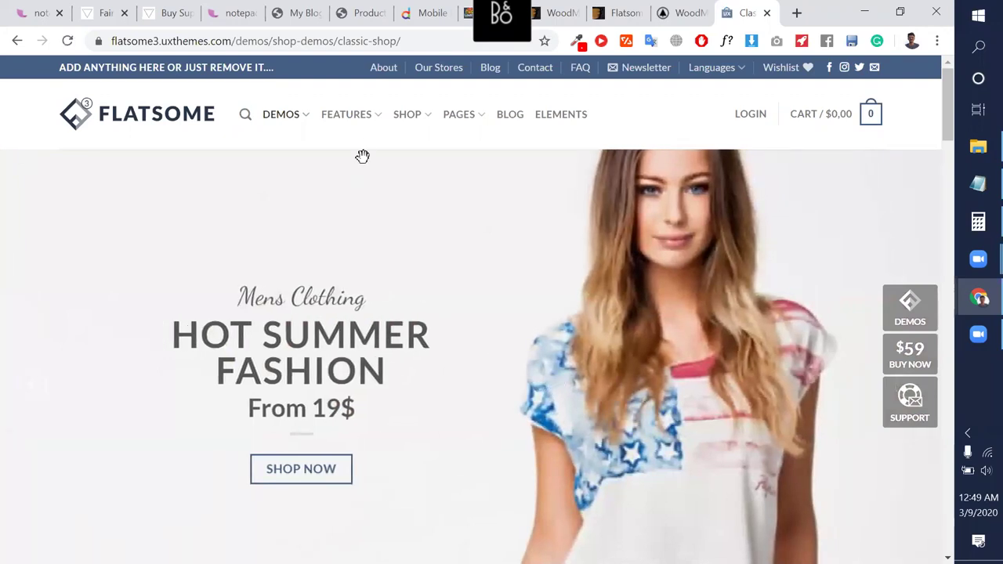
# Examine the Classic Shop header, including the Features submenu and the "ADD ANYTHING HERE OR JUST REMOVE IT...." text in the top bar.
pyautogui.moveTo(361, 116)
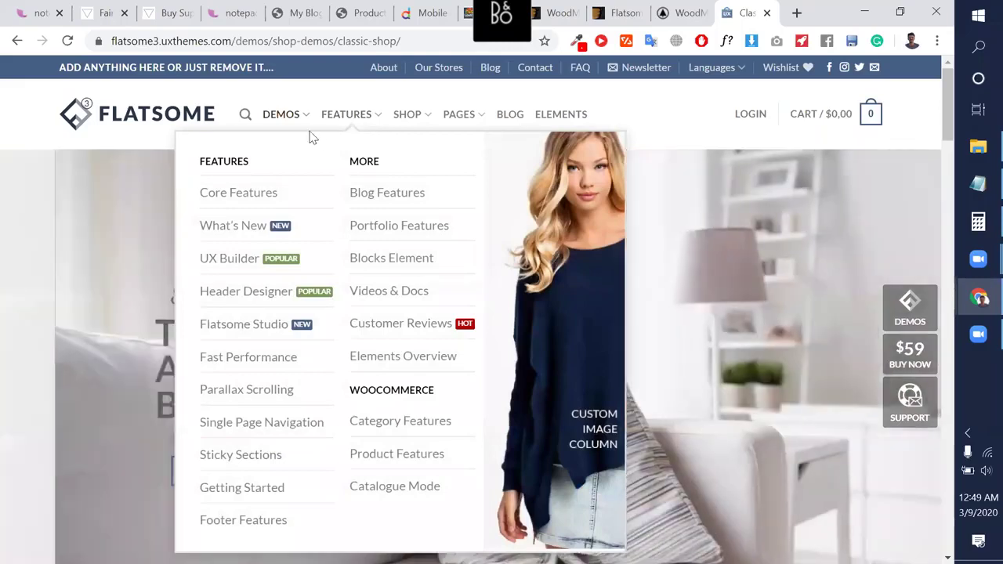
pyautogui.moveTo(210, 69); pyautogui.dragTo(246, 78)
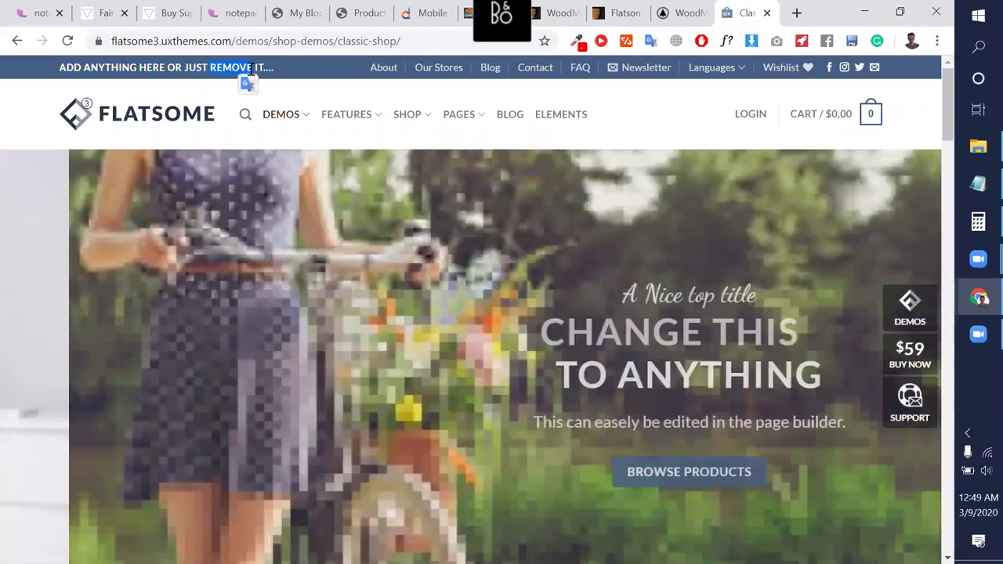
pyautogui.tripleClick(246, 78)
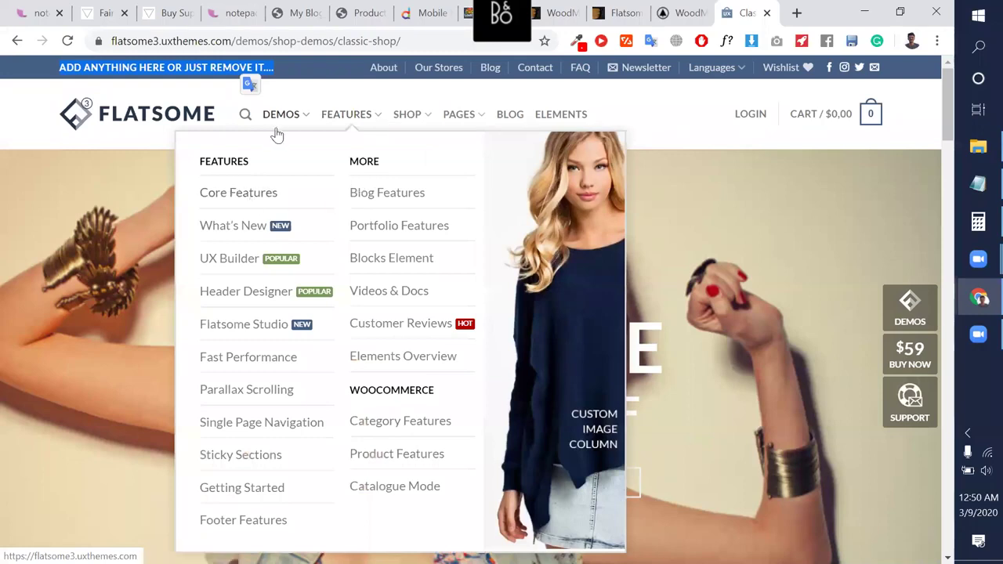
pyautogui.moveTo(284, 126)
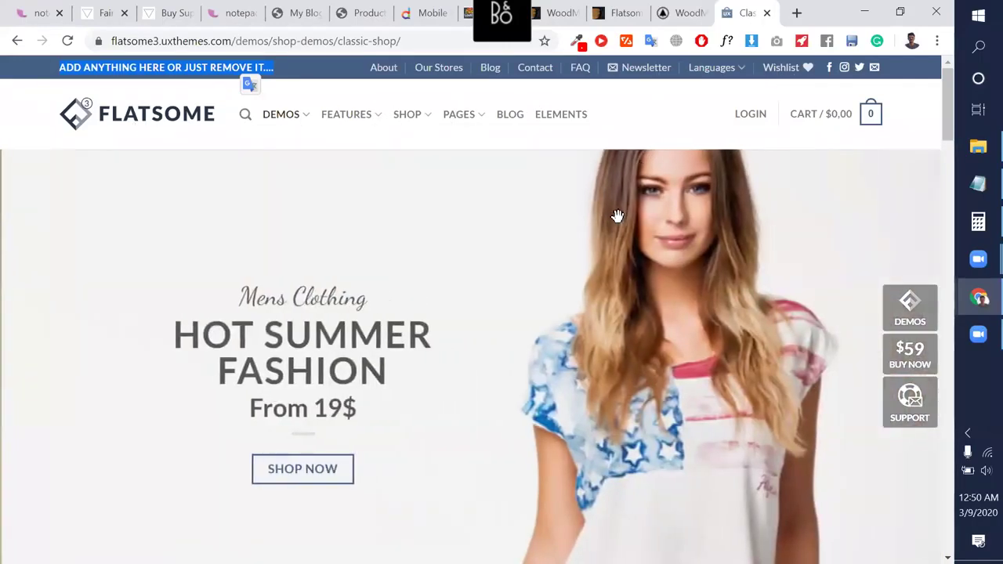
# Examine the Classic Shop page's layout, from the banner slider through its product, category, testimonial and news sections to the footer.
pyautogui.scroll(-1, 618, 216)
pyautogui.scroll(-8, 581, 285)
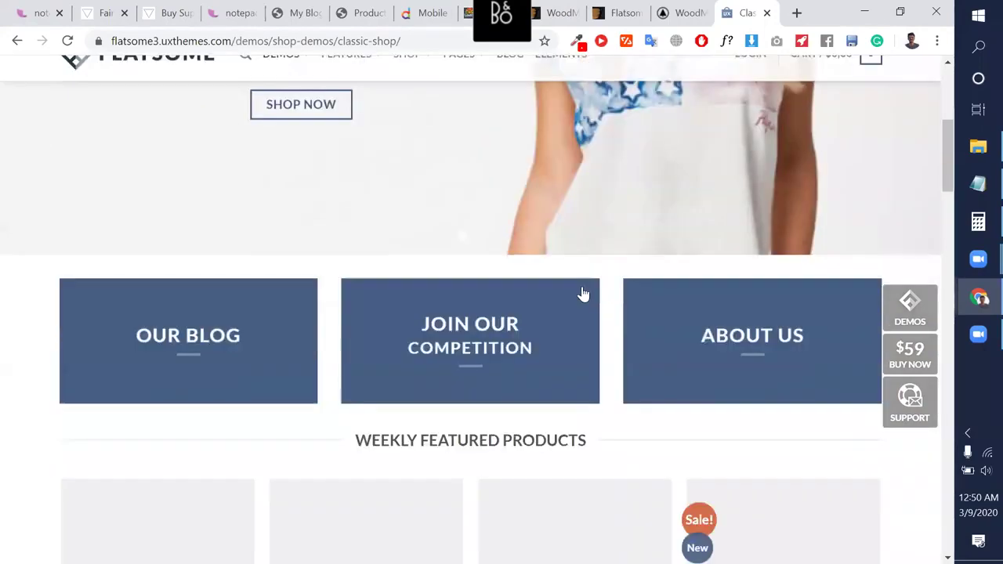
pyautogui.scroll(5, 582, 290)
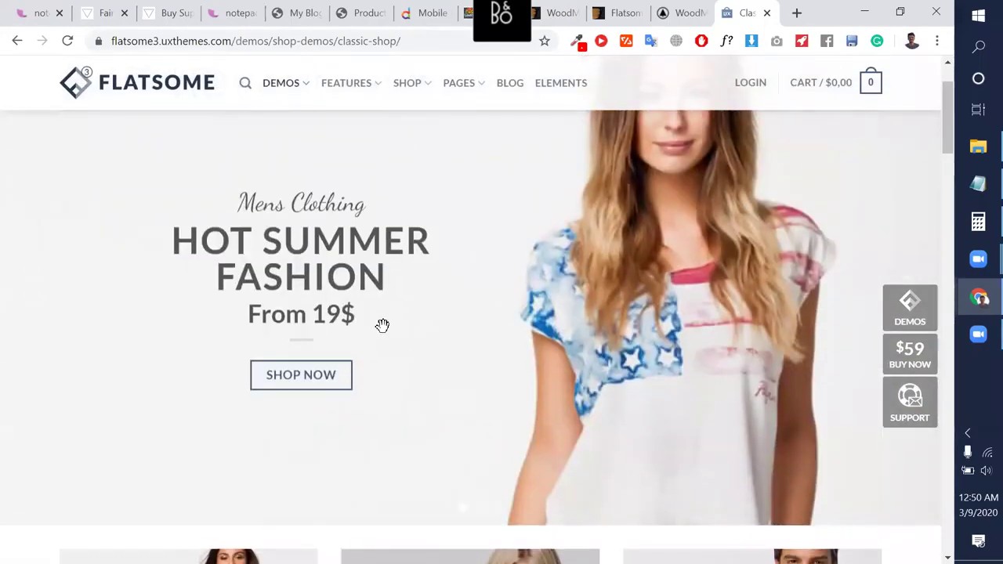
pyautogui.scroll(-7, 353, 339)
pyautogui.scroll(-5, 354, 344)
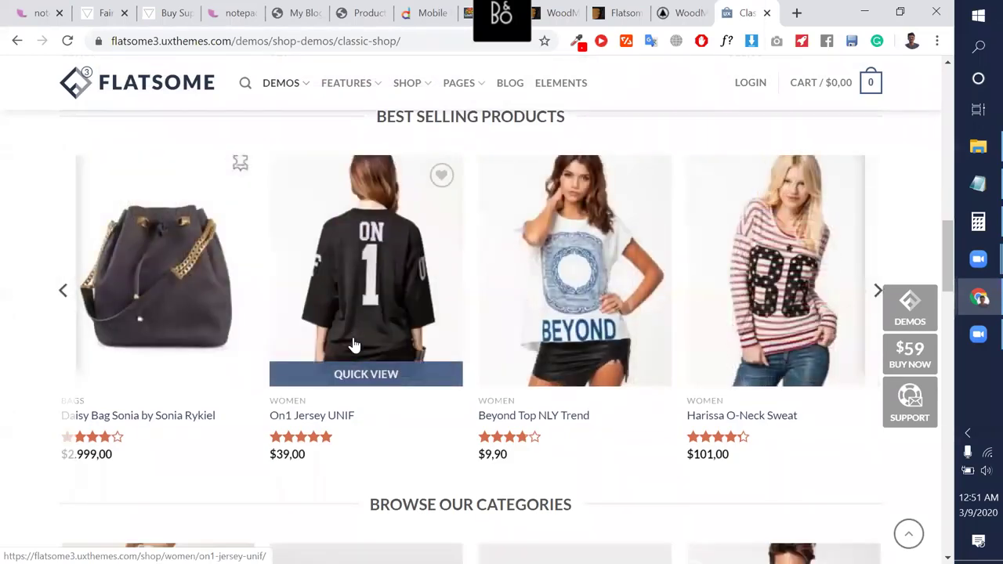
pyautogui.scroll(-10, 354, 345)
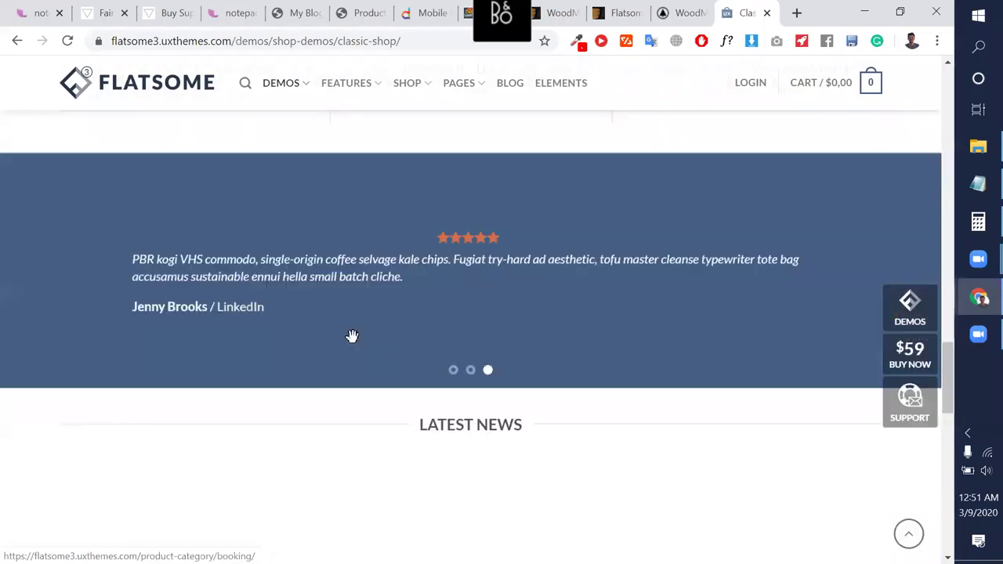
pyautogui.scroll(-7, 354, 345)
pyautogui.scroll(6, 352, 334)
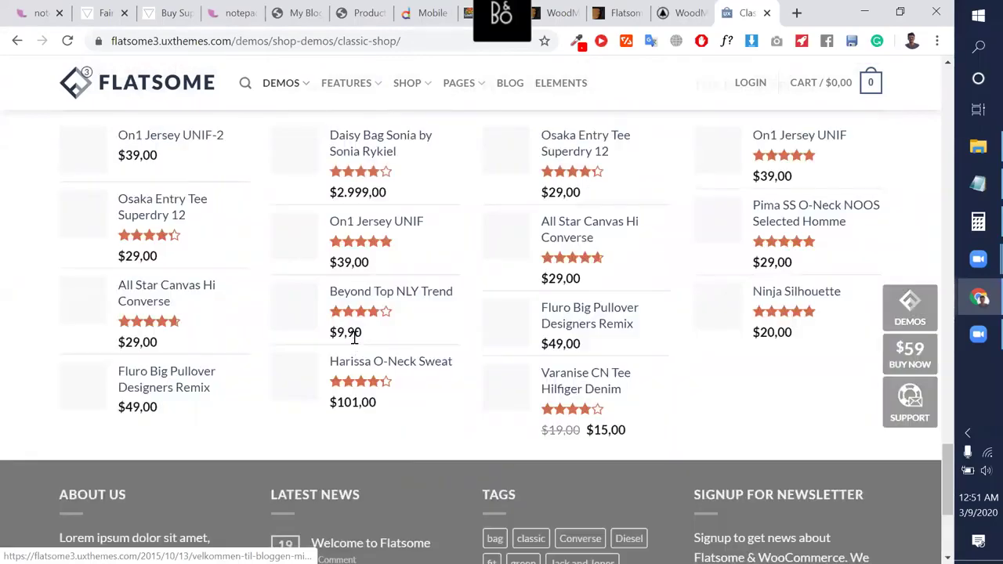
pyautogui.scroll(8, 353, 427)
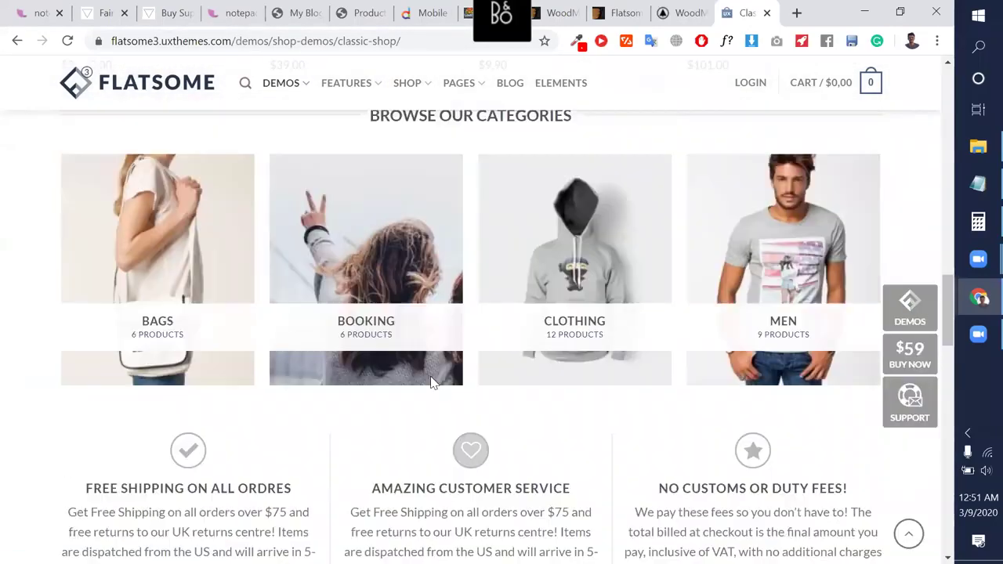
# Compare the top of the Classic Shop page with the WoodMart demo homepage, and open Classic Shop's Features submenu.
pyautogui.scroll(10, 524, 325)
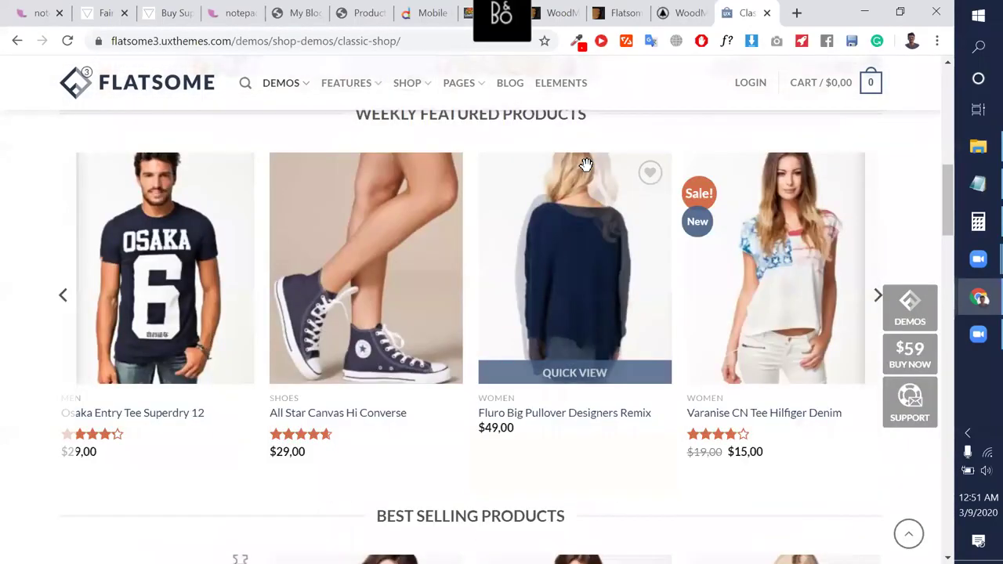
pyautogui.scroll(2, 586, 165)
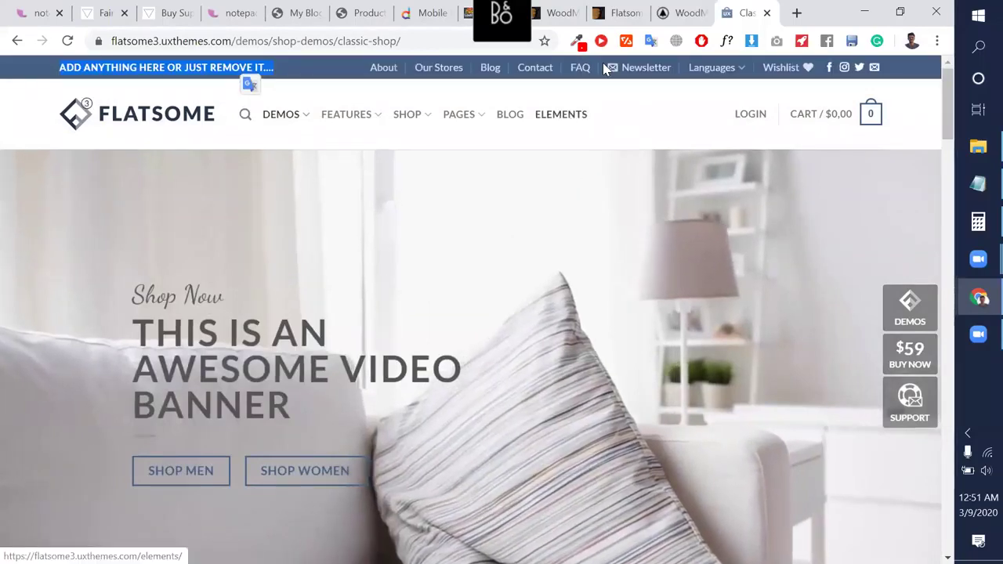
pyautogui.click(672, 11)
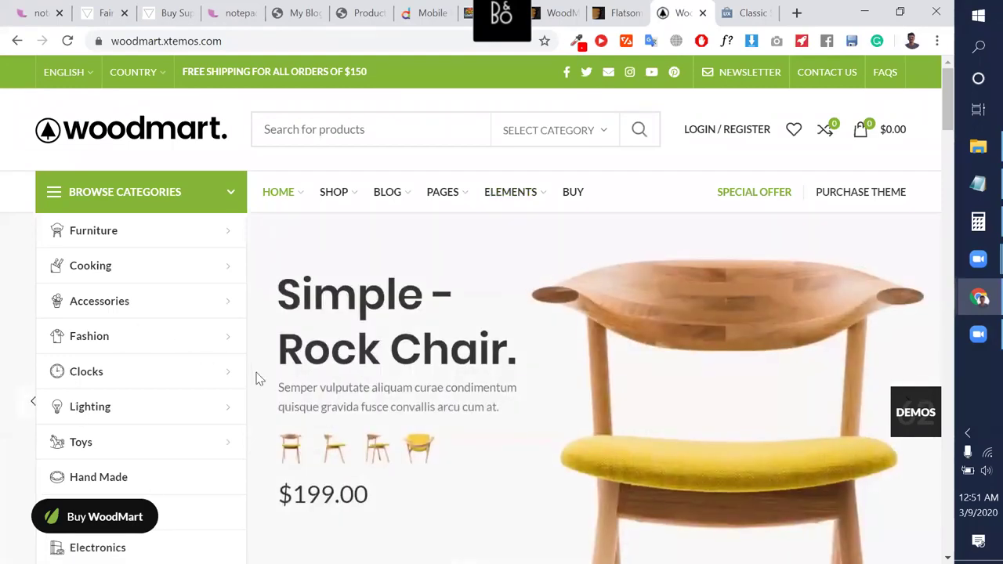
pyautogui.scroll(-2, 258, 376)
pyautogui.scroll(2, 258, 376)
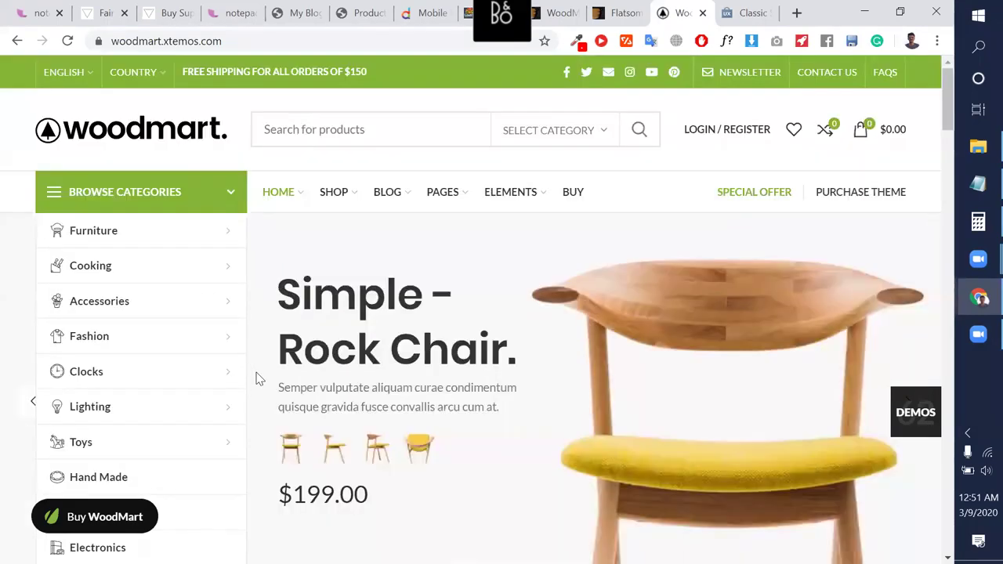
pyautogui.click(741, 13)
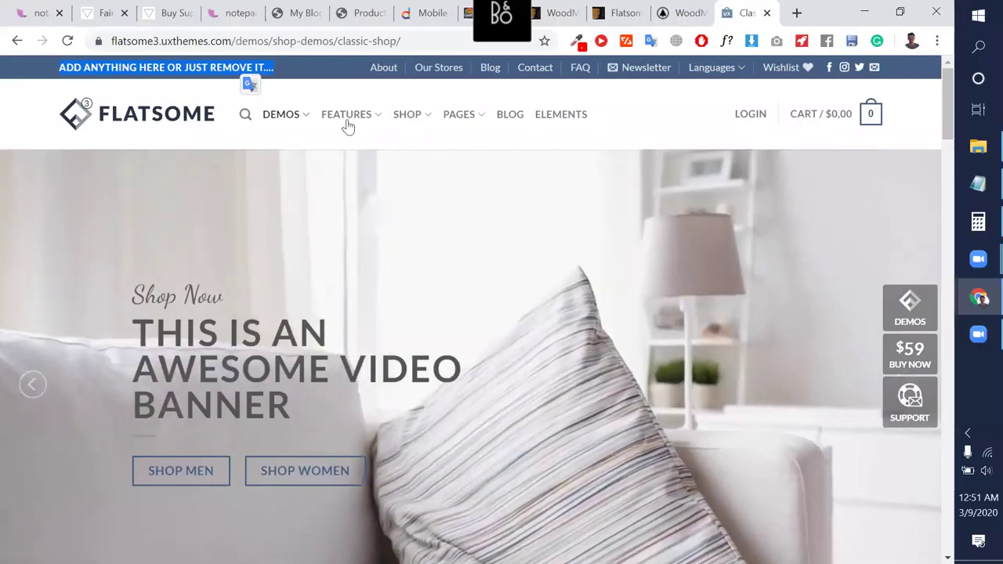
pyautogui.moveTo(361, 124)
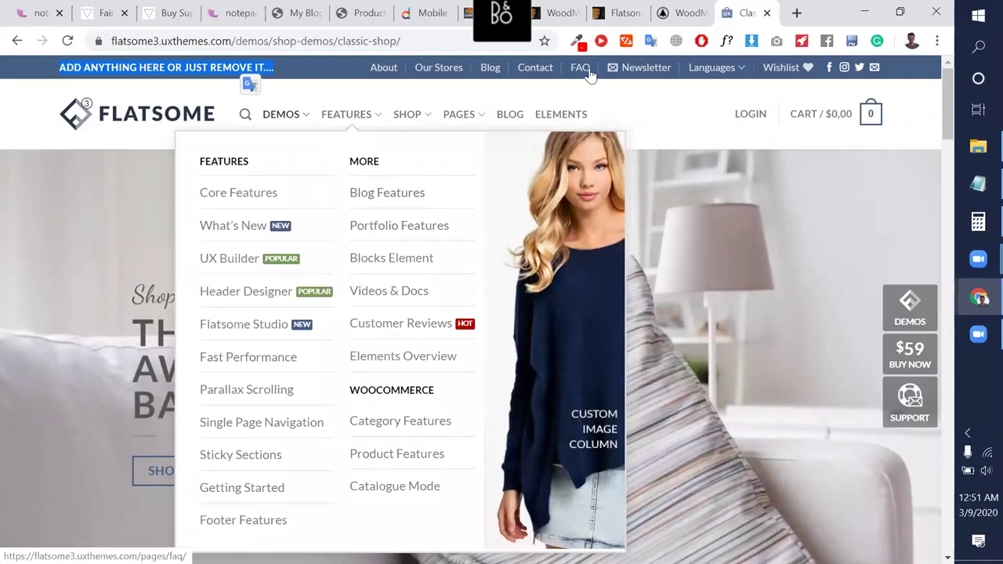
# Examine the WoodMart demo homepage from header to footer, including the Furniture submenu in its category list.
pyautogui.click(679, 12)
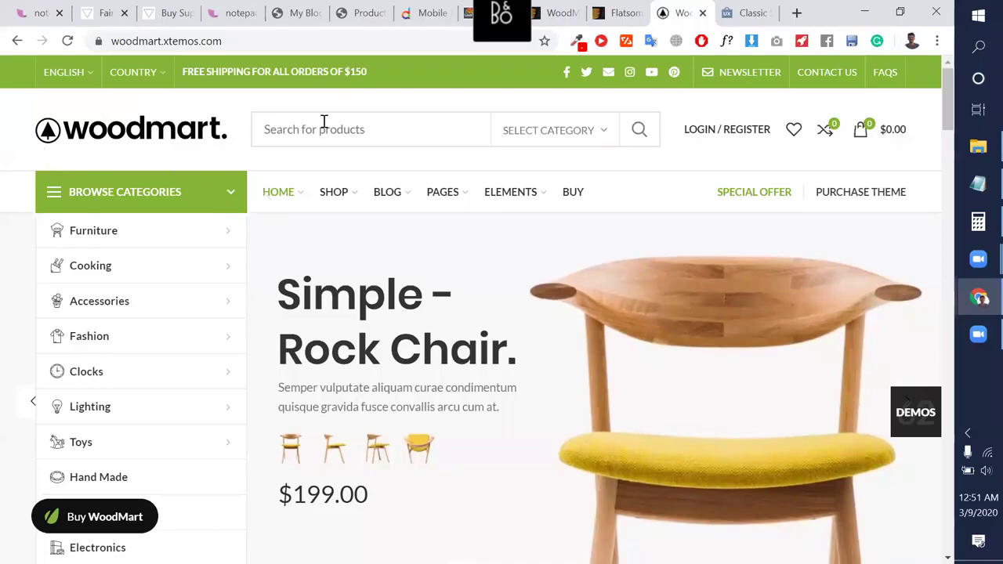
pyautogui.scroll(-5, 328, 188)
pyautogui.scroll(-15, 328, 188)
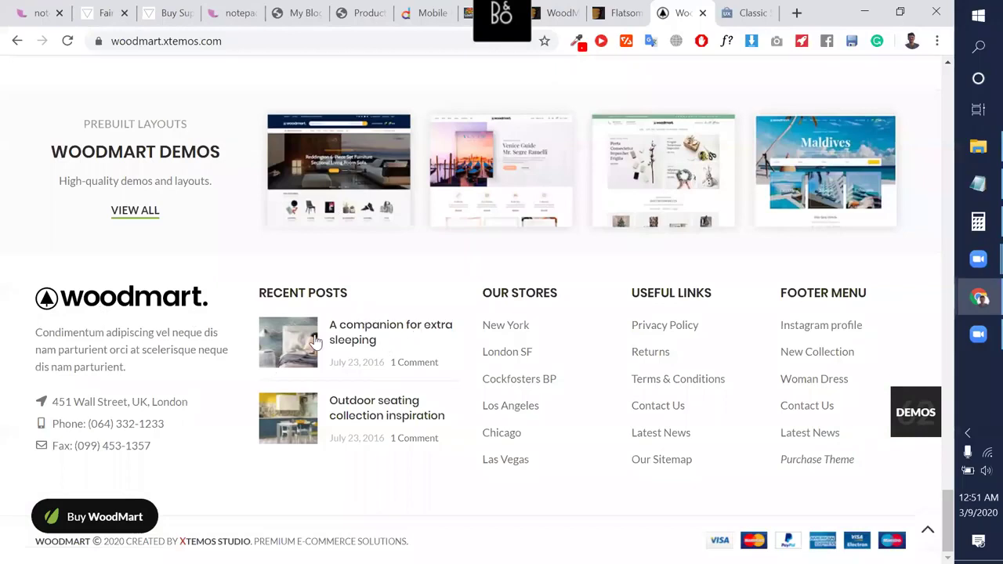
pyautogui.scroll(10, 365, 300)
pyautogui.scroll(10, 365, 300)
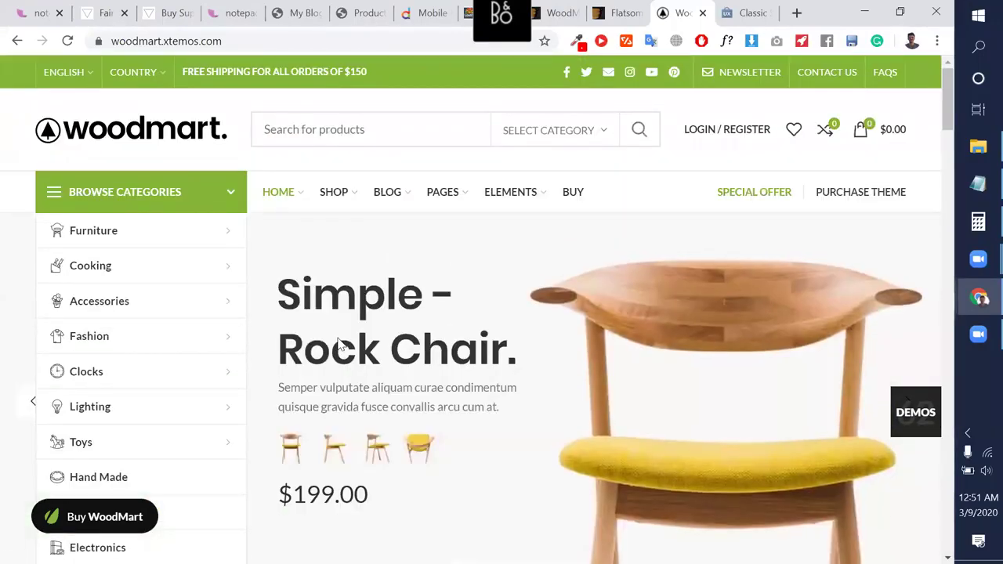
pyautogui.moveTo(186, 242)
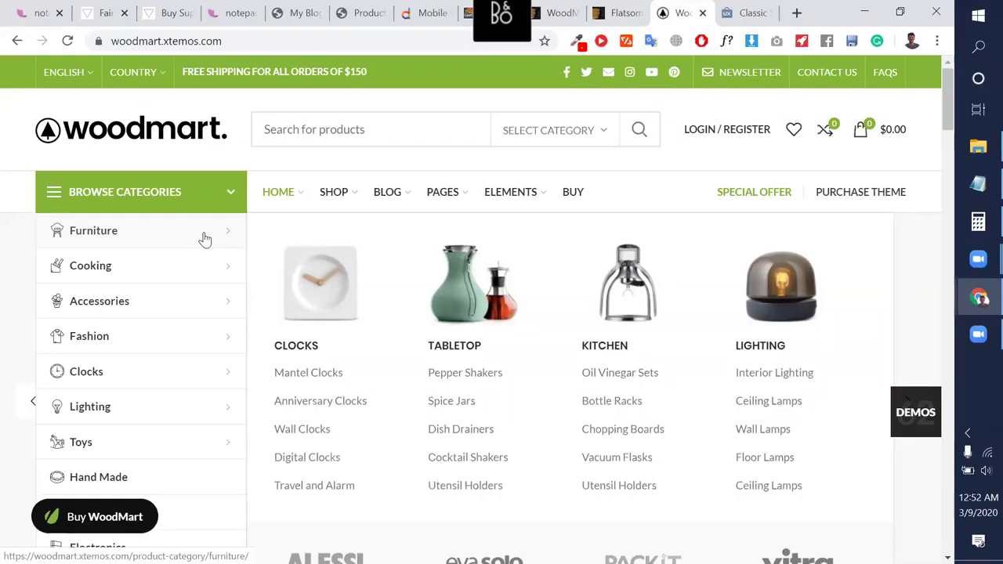
# Examine WoodMart's ThemeForest item page, covering its demo versions, header layouts, AJAX shop, product page styles and theme settings.
pyautogui.click(564, 13)
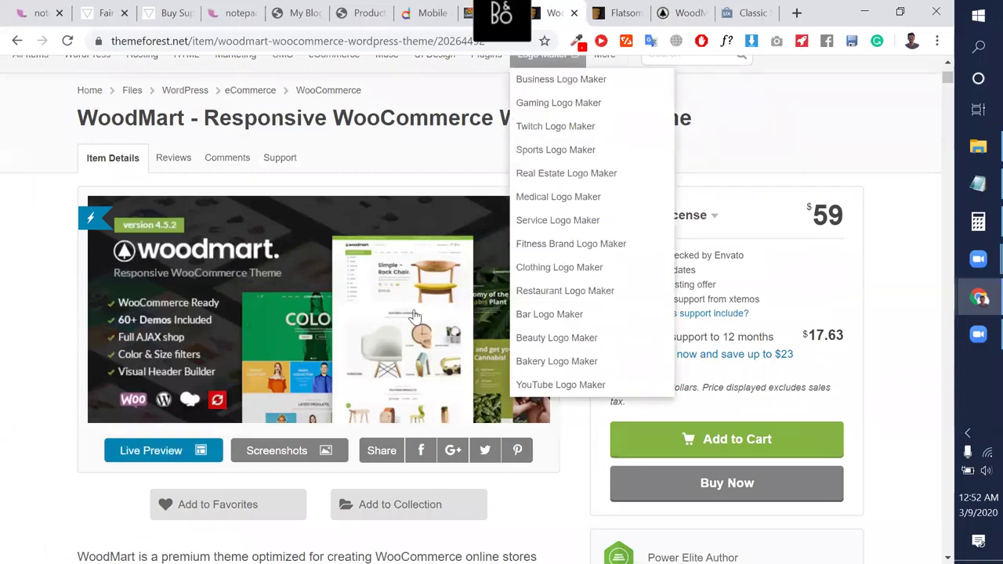
pyautogui.scroll(-15, 415, 315)
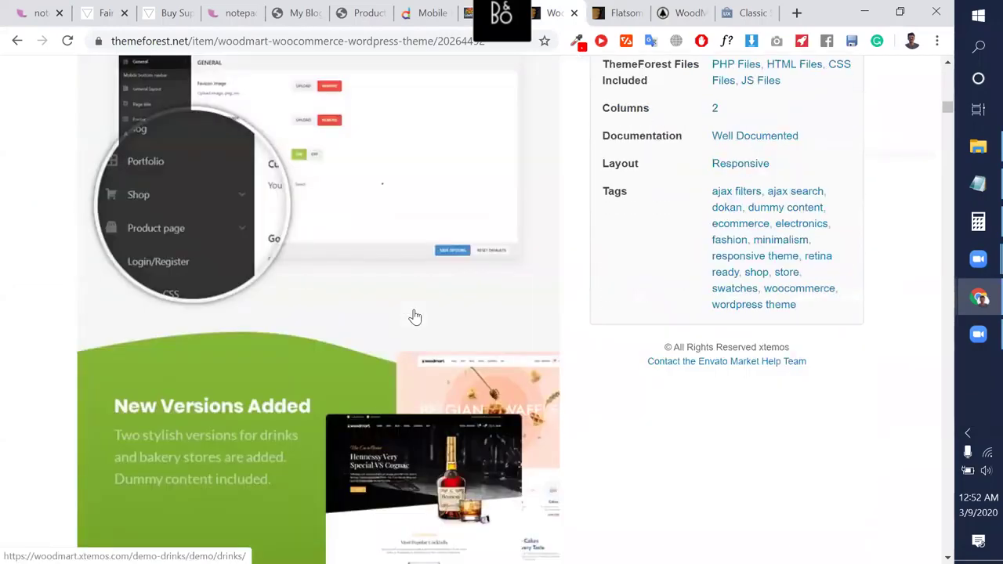
pyautogui.scroll(-10, 416, 315)
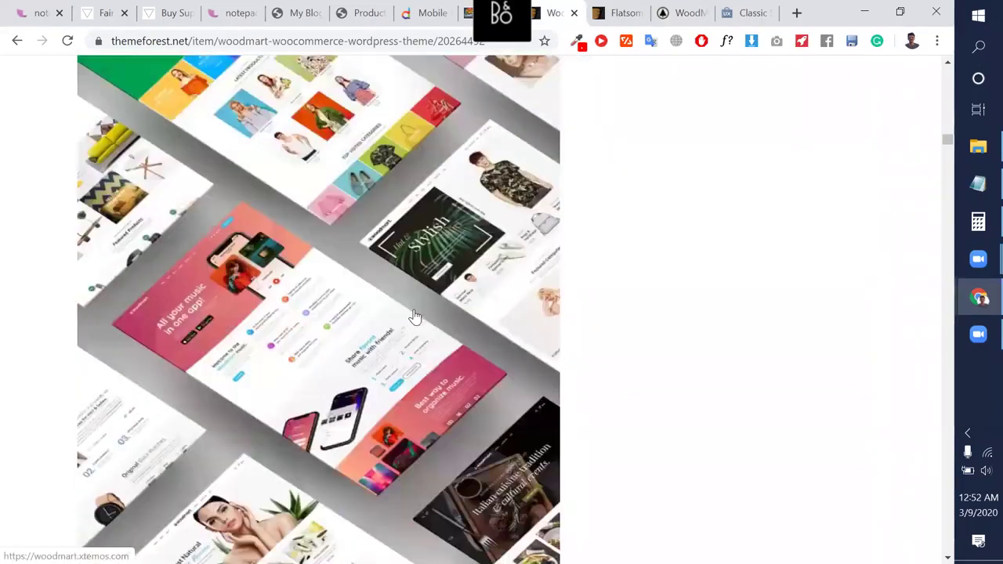
pyautogui.scroll(-12, 416, 316)
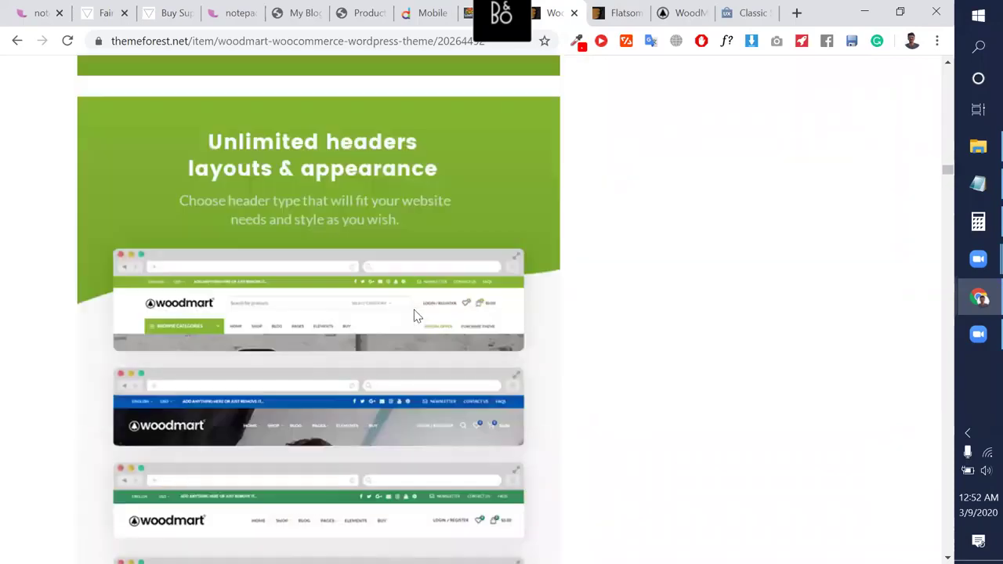
pyautogui.scroll(5, 416, 315)
pyautogui.scroll(-10, 415, 316)
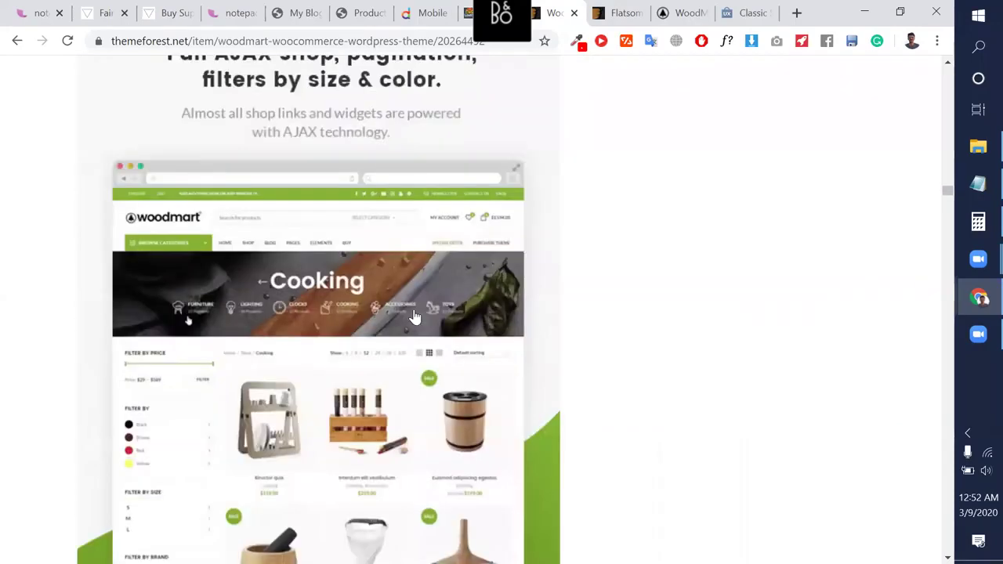
pyautogui.scroll(15, 416, 316)
pyautogui.scroll(-20, 416, 316)
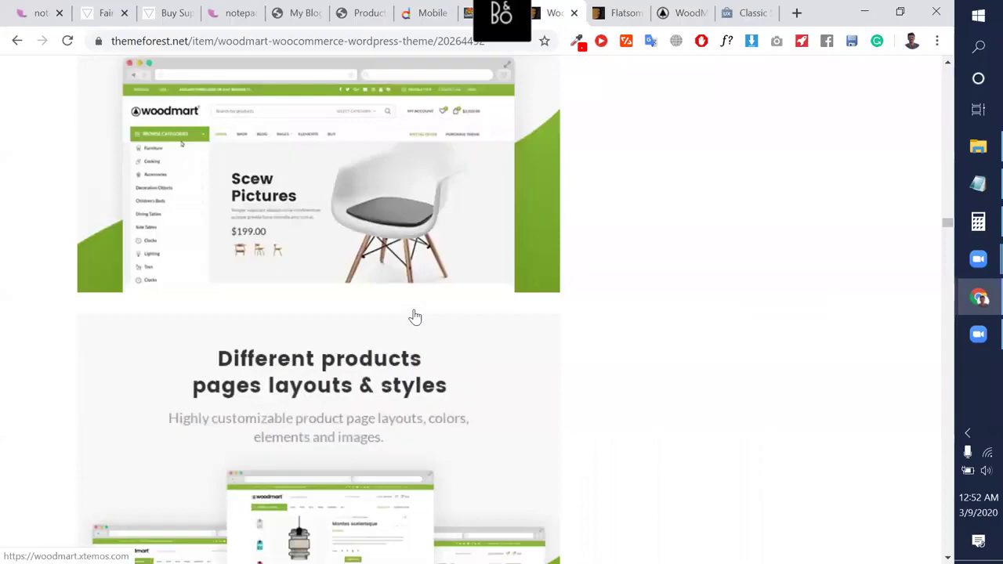
pyautogui.scroll(-10, 415, 316)
pyautogui.scroll(5, 415, 316)
pyautogui.scroll(-4, 415, 316)
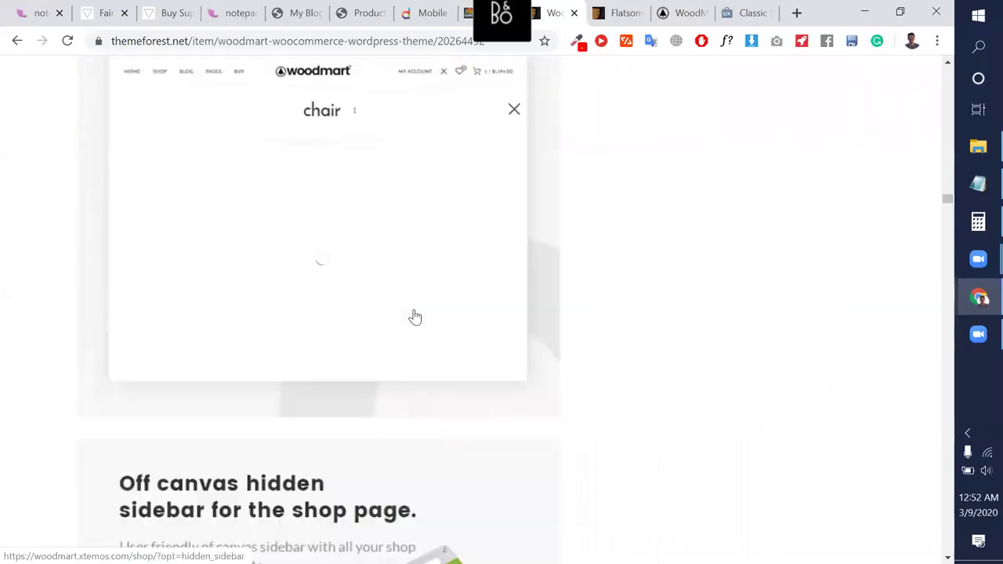
pyautogui.scroll(20, 416, 316)
pyautogui.scroll(10, 416, 316)
pyautogui.scroll(-5, 414, 314)
pyautogui.scroll(2, 470, 337)
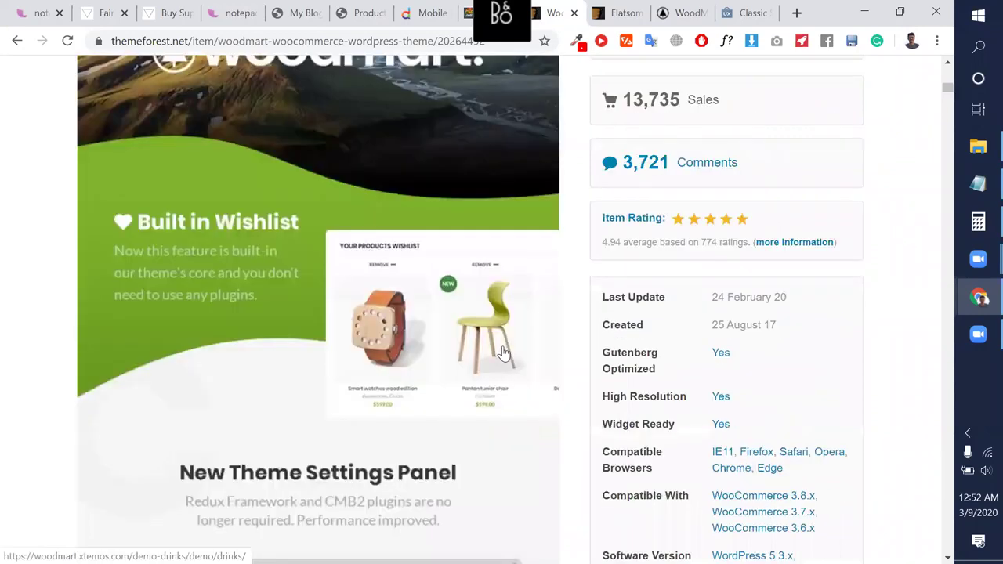
# Open and close WoodMart's full-screen preview, and highlight "6 months support from xtemos" in the licence details.
pyautogui.scroll(5, 503, 353)
pyautogui.click(329, 358)
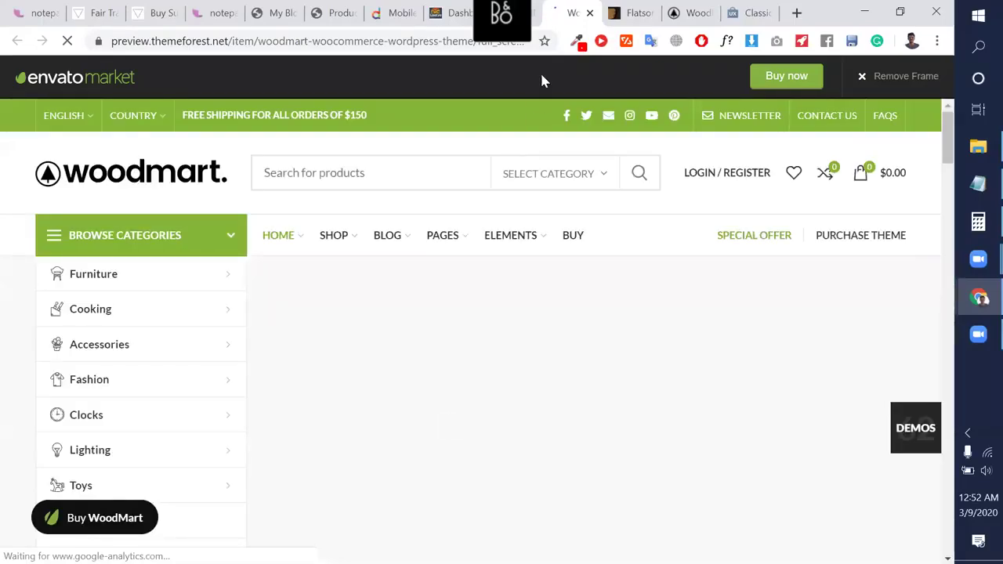
pyautogui.click(590, 14)
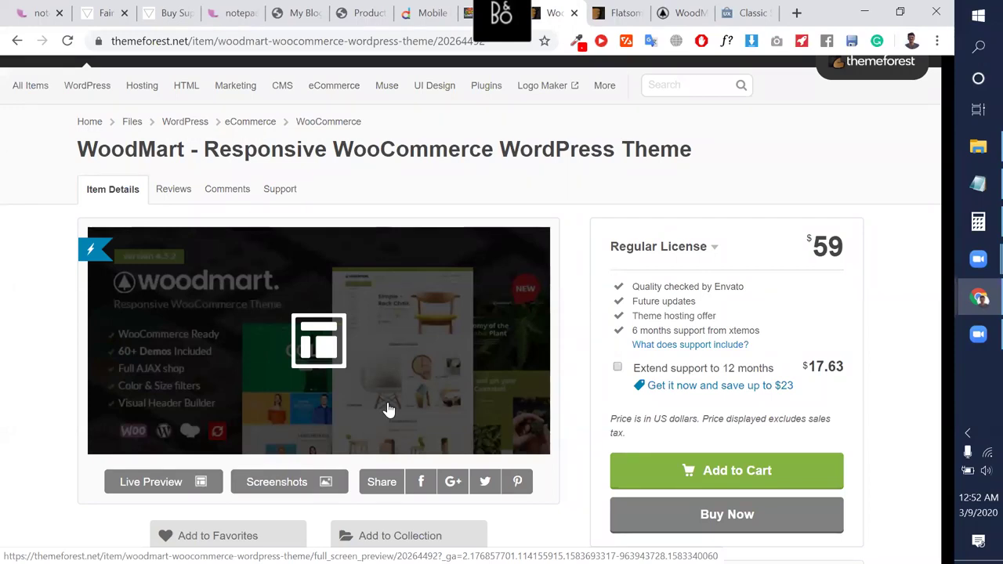
pyautogui.tripleClick(702, 330)
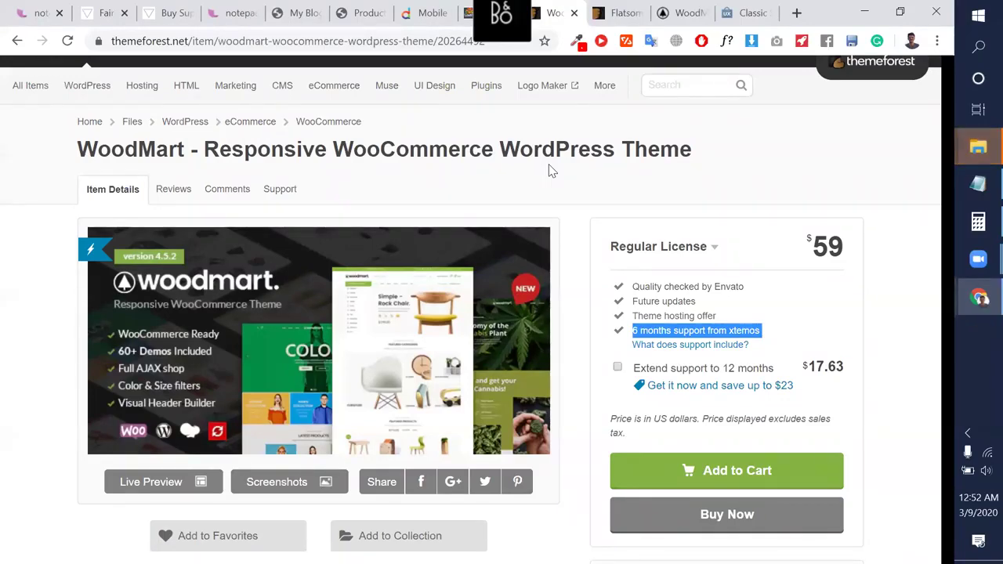
# Return to the Flatsome Classic Shop demo and review its featured products, best sellers and category sections.
pyautogui.click(632, 11)
pyautogui.click(700, 12)
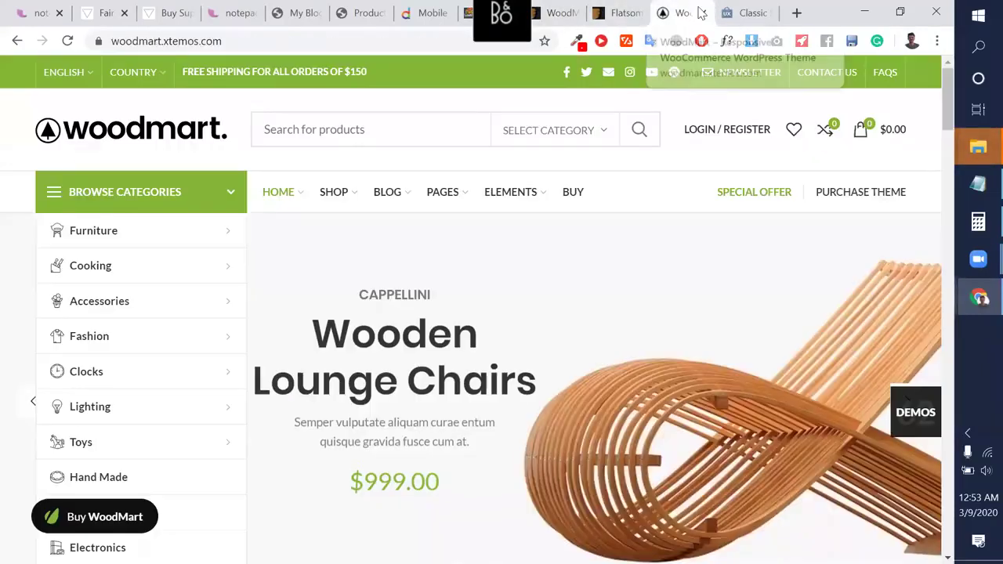
pyautogui.click(750, 11)
pyautogui.scroll(-3, 588, 195)
pyautogui.scroll(-5, 604, 307)
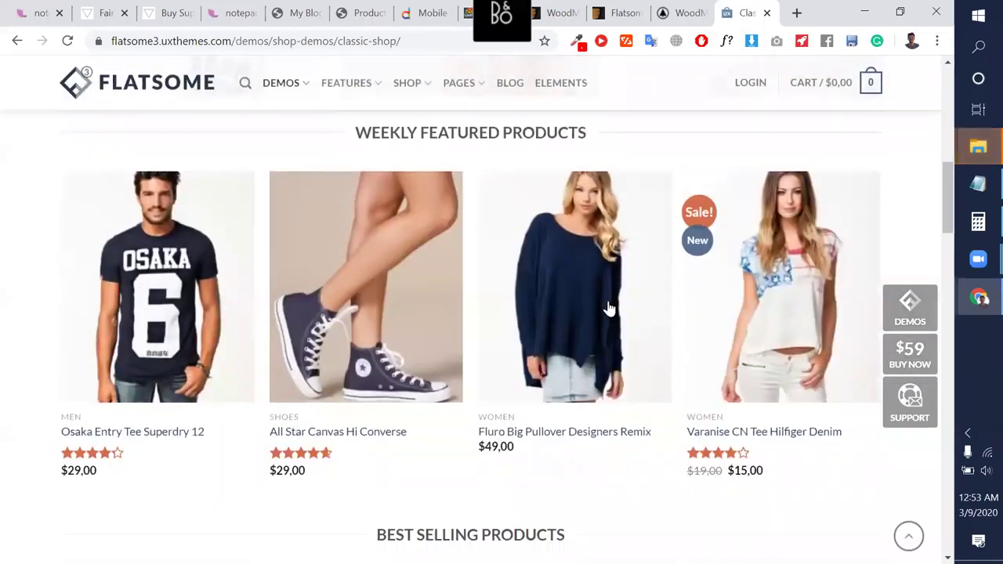
pyautogui.scroll(-7, 598, 327)
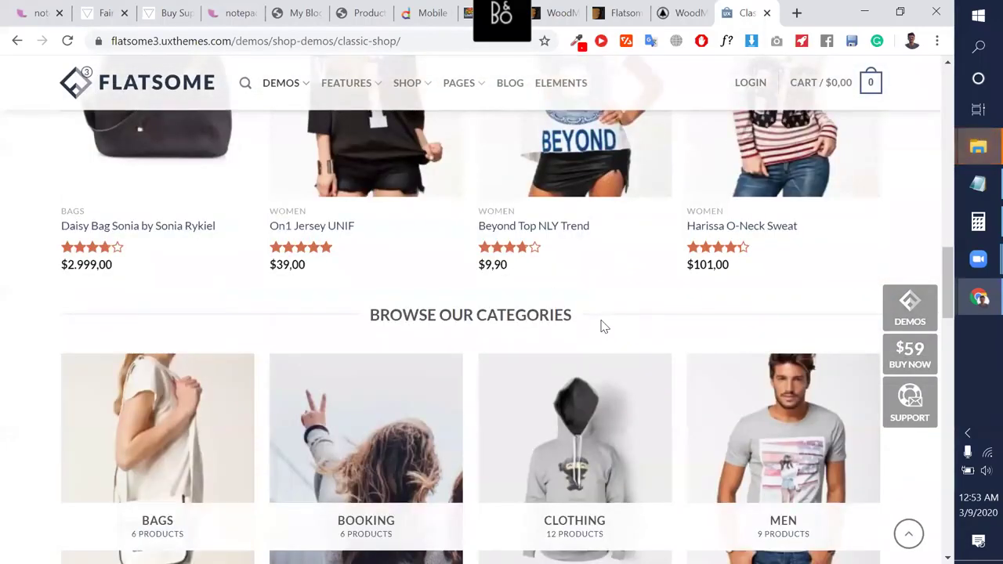
pyautogui.scroll(2, 600, 321)
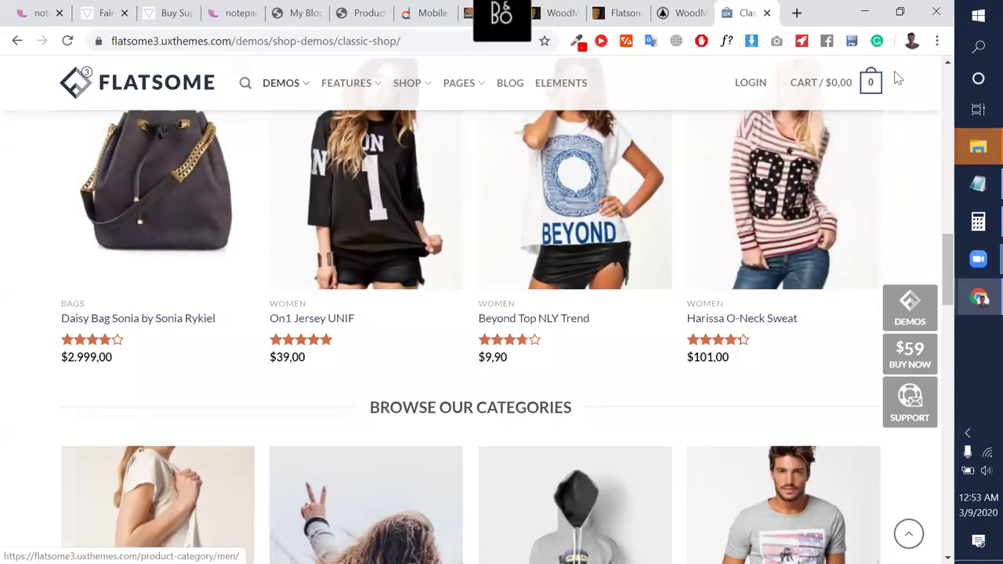
# Minimize the browser and the zoom recordings folder window, and bring back the Chrome window showing Classic Shop.
pyautogui.click(865, 11)
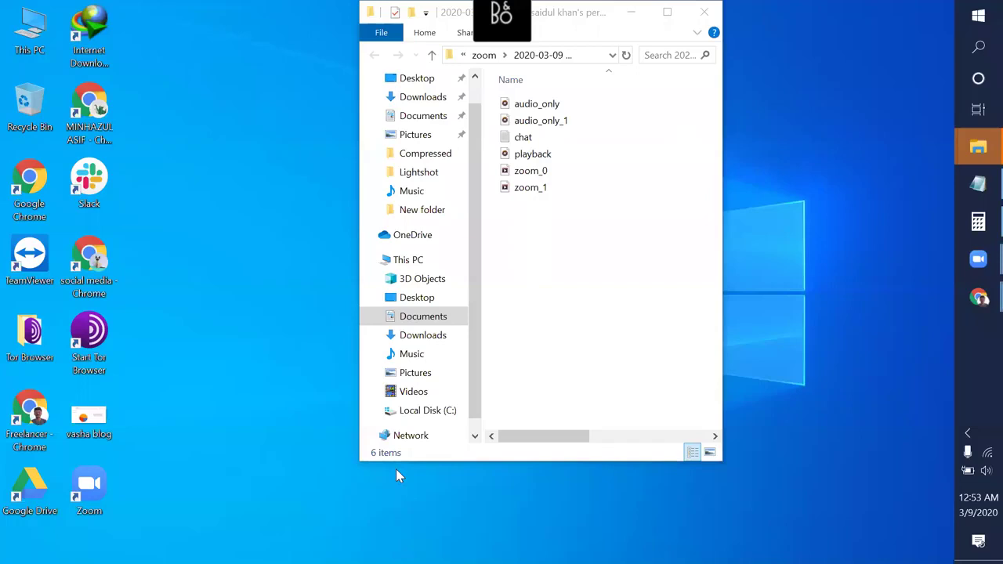
pyautogui.click(631, 12)
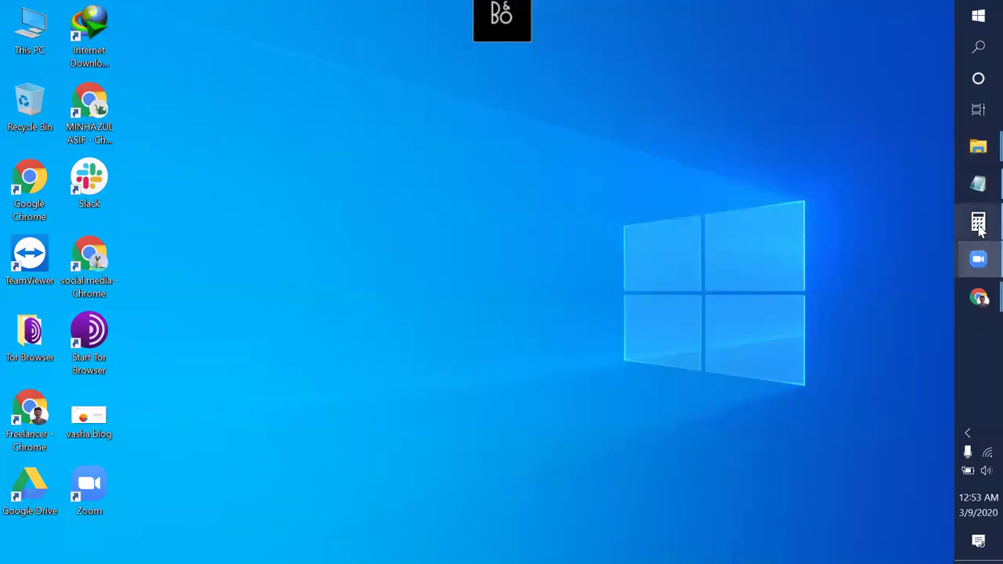
pyautogui.moveTo(978, 296)
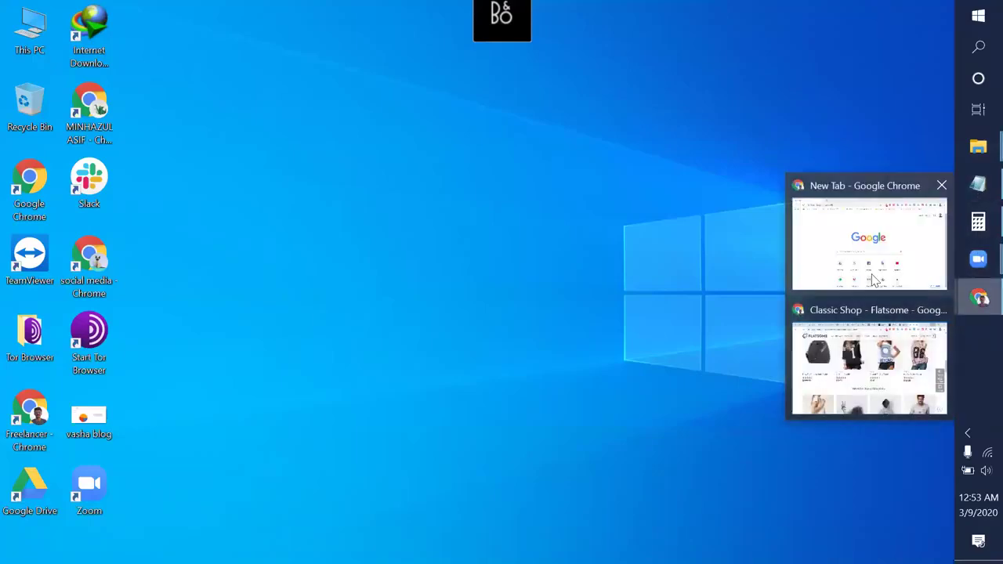
pyautogui.click(899, 362)
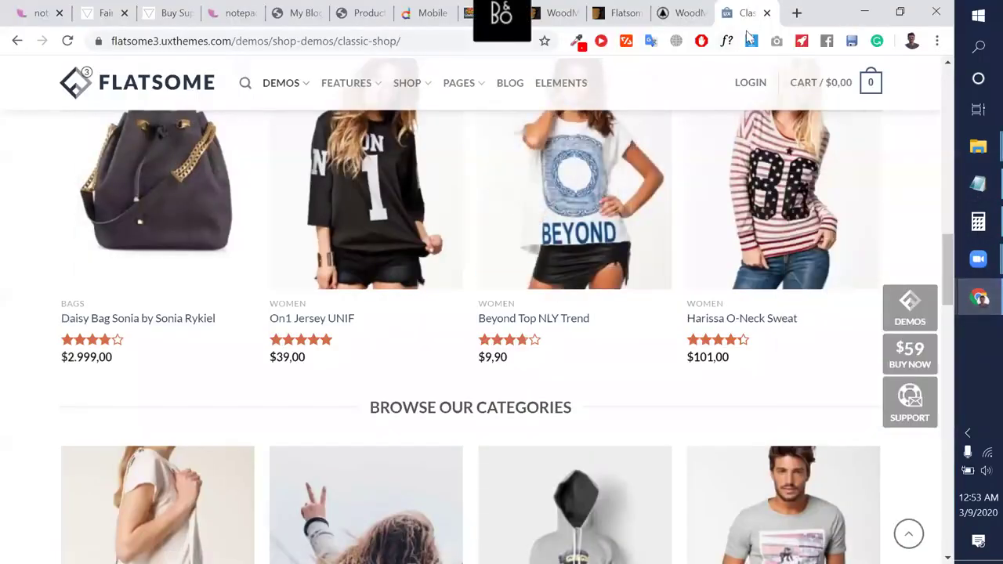
# Close the Classic Shop and WoodMart demo pages, both ThemeForest item pages and the Lowkya WordPress dashboard.
pyautogui.click(767, 13)
pyautogui.click(768, 13)
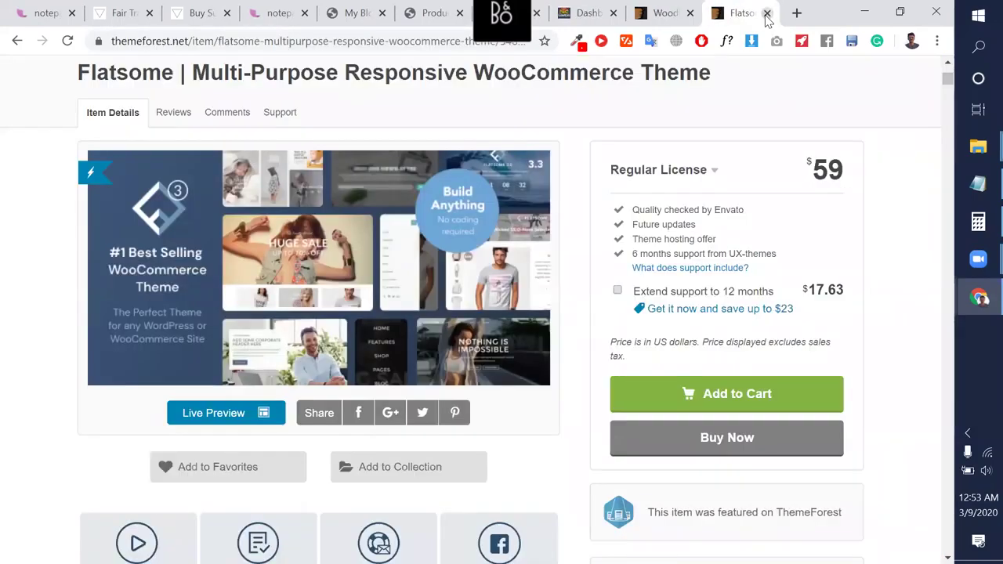
pyautogui.click(768, 13)
pyautogui.click(768, 13)
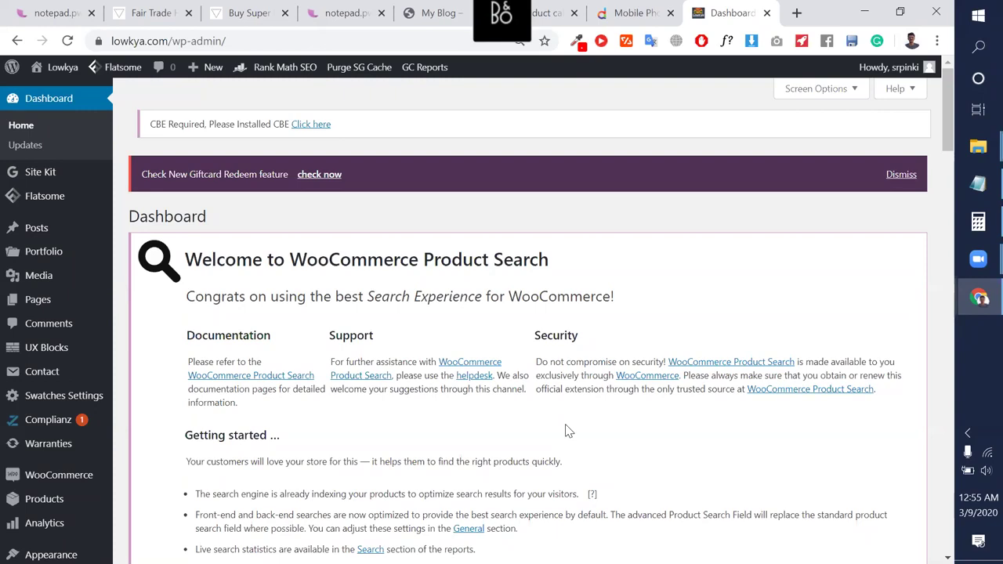
pyautogui.click(767, 13)
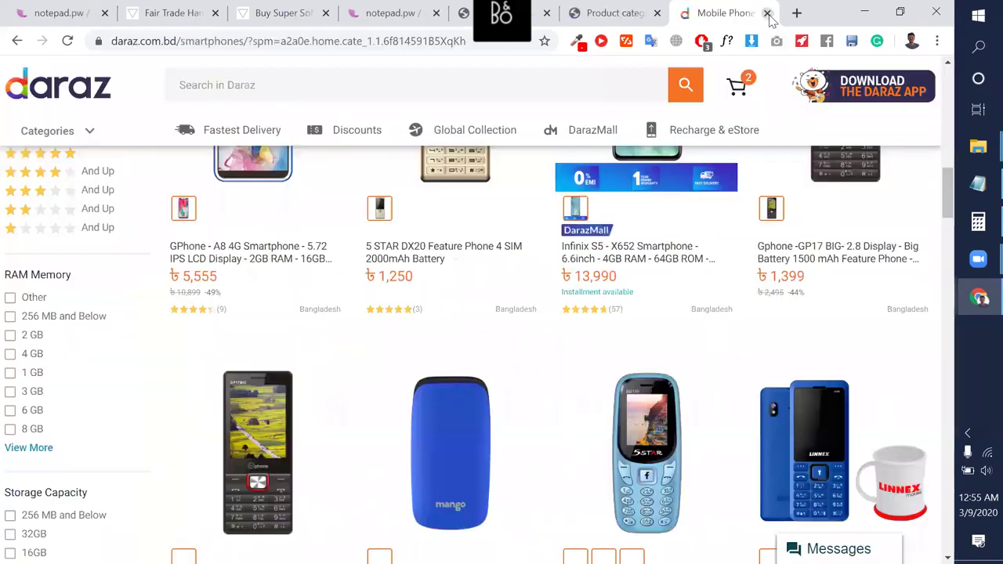
# Return to the WooCommerce product categories page, review the Add new category fields, and highlight the introductory paragraph.
pyautogui.click(632, 13)
pyautogui.scroll(-1, 551, 390)
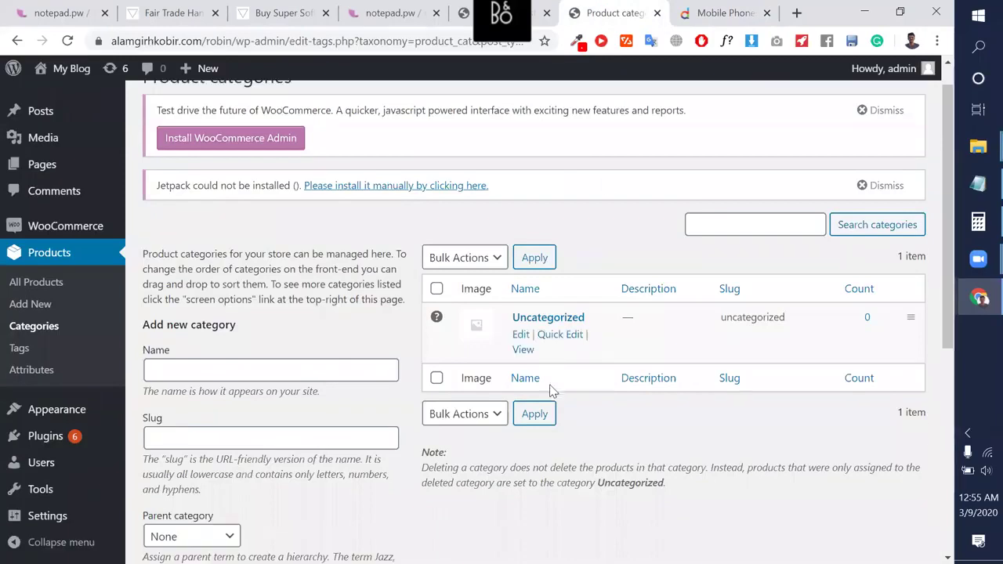
pyautogui.scroll(-2, 551, 390)
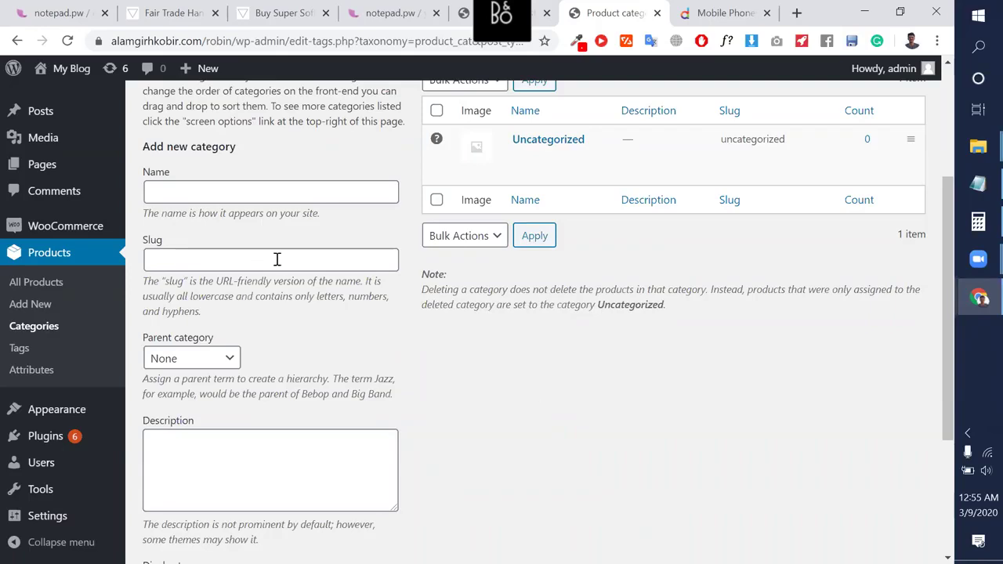
pyautogui.click(208, 188)
pyautogui.scroll(1, 179, 157)
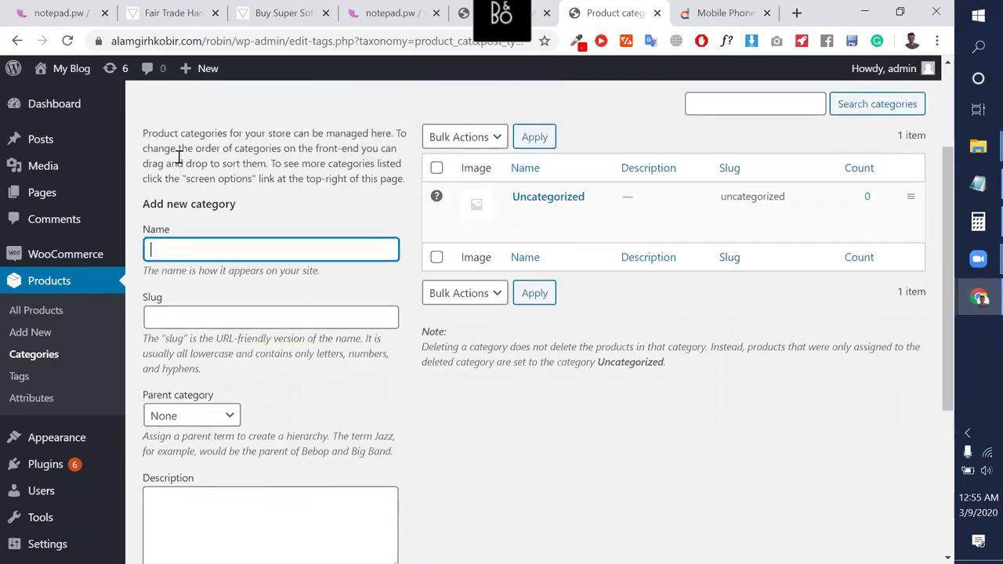
pyautogui.doubleClick(193, 165)
pyautogui.click(192, 167)
pyautogui.tripleClick(362, 178)
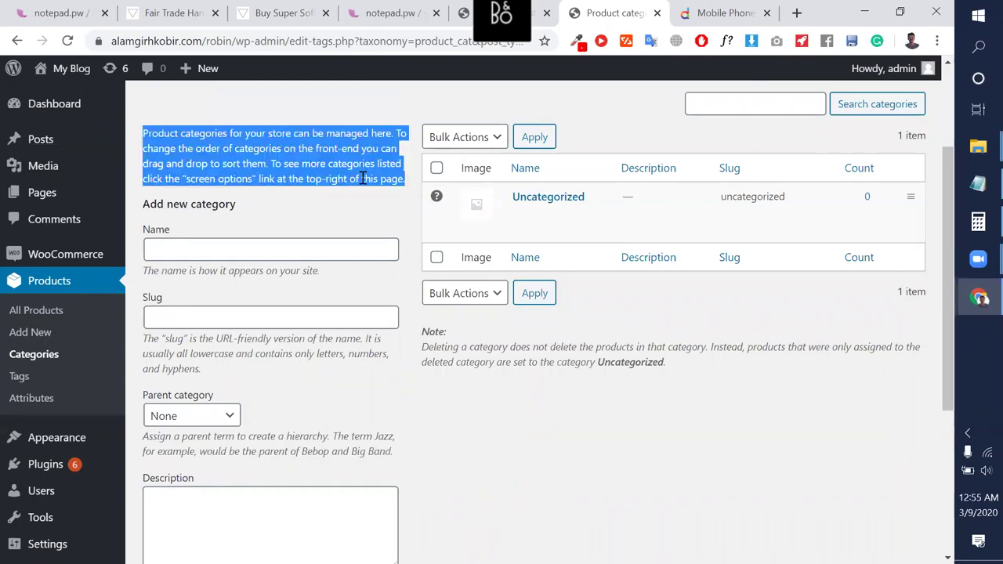
pyautogui.scroll(-2, 89, 388)
# Go to the Add Themes page, show the theme zip upload form, and search the theme directory for "woodmart".
pyautogui.moveTo(87, 415)
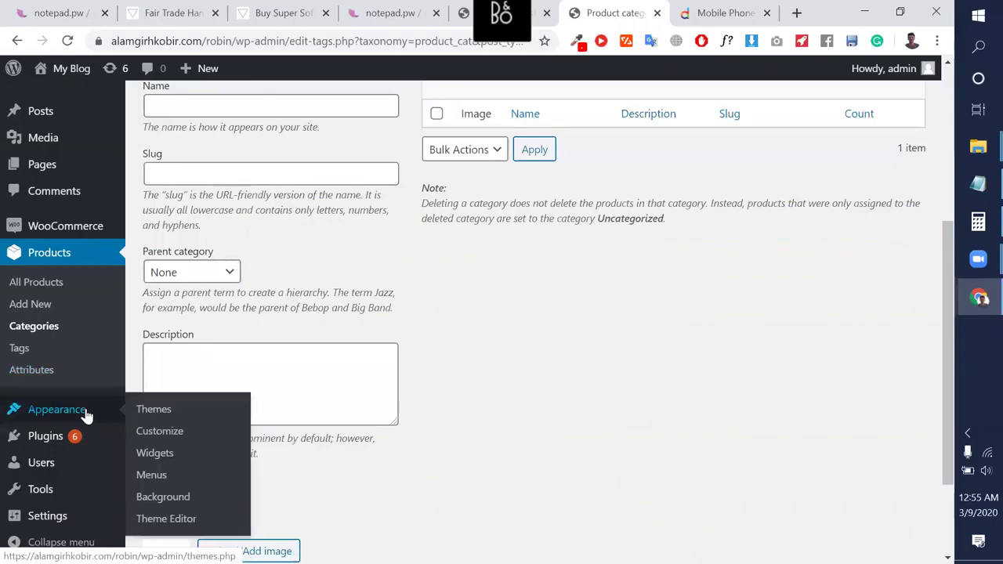
pyautogui.click(149, 409)
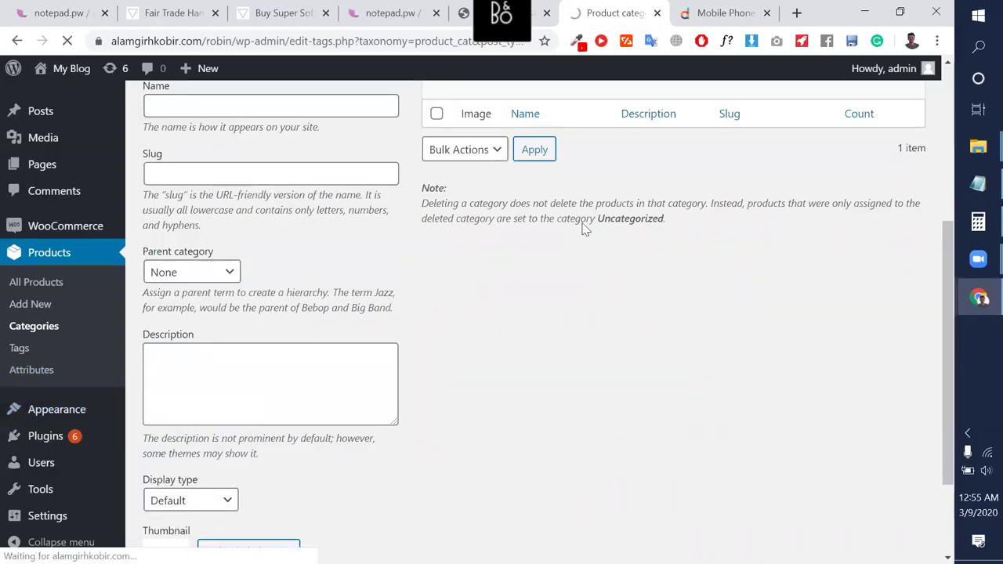
pyautogui.moveTo(306, 271)
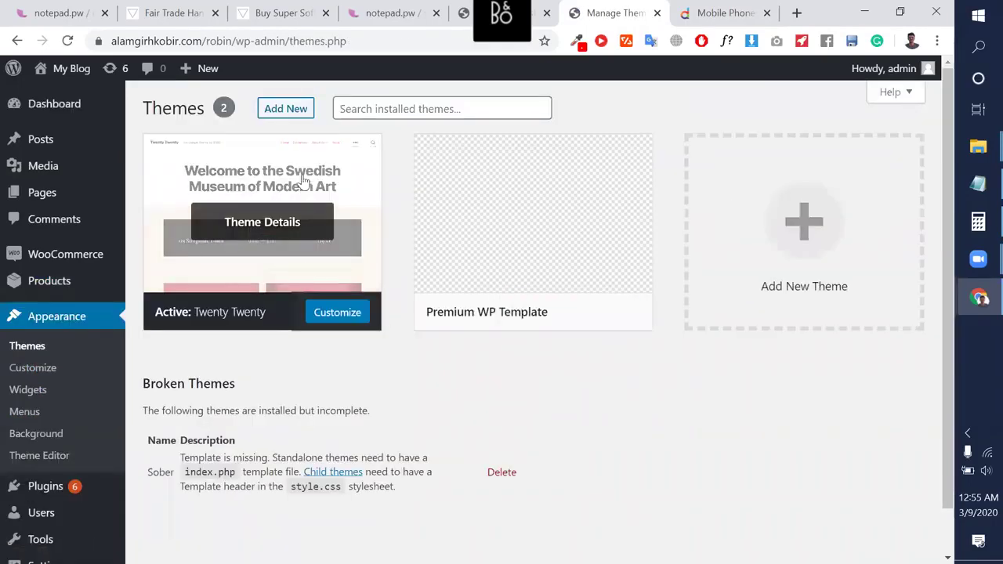
pyautogui.click(291, 110)
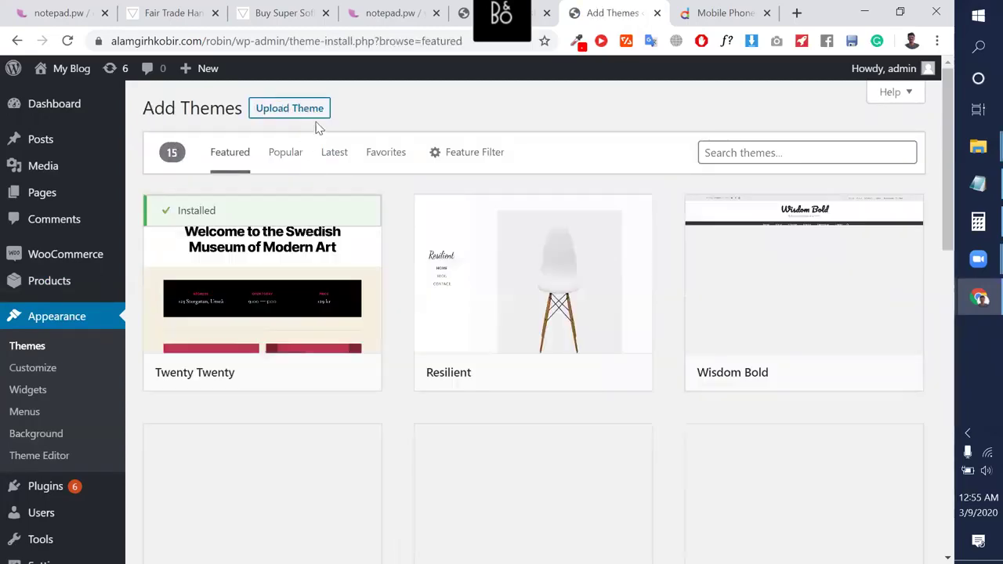
pyautogui.click(317, 114)
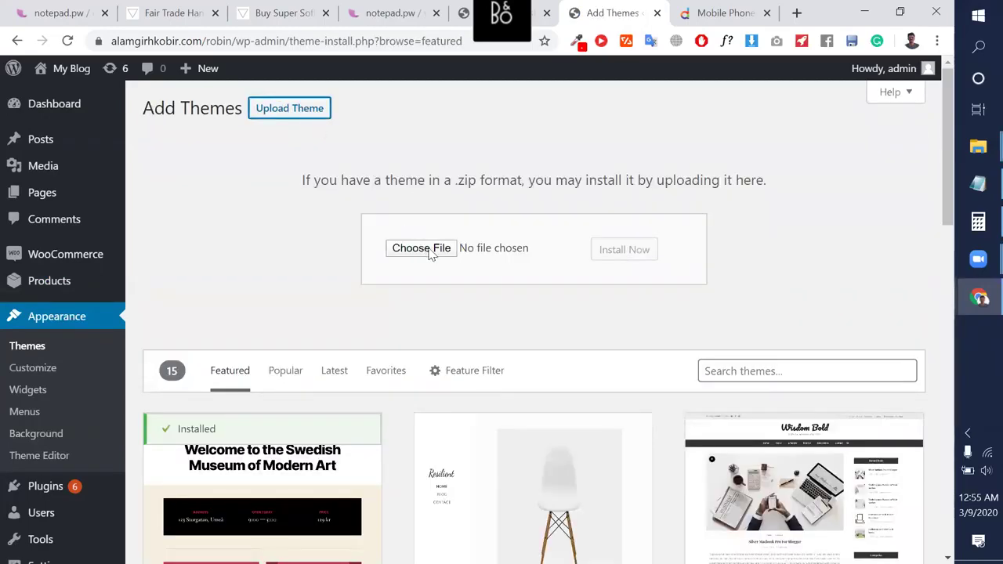
pyautogui.click(750, 374)
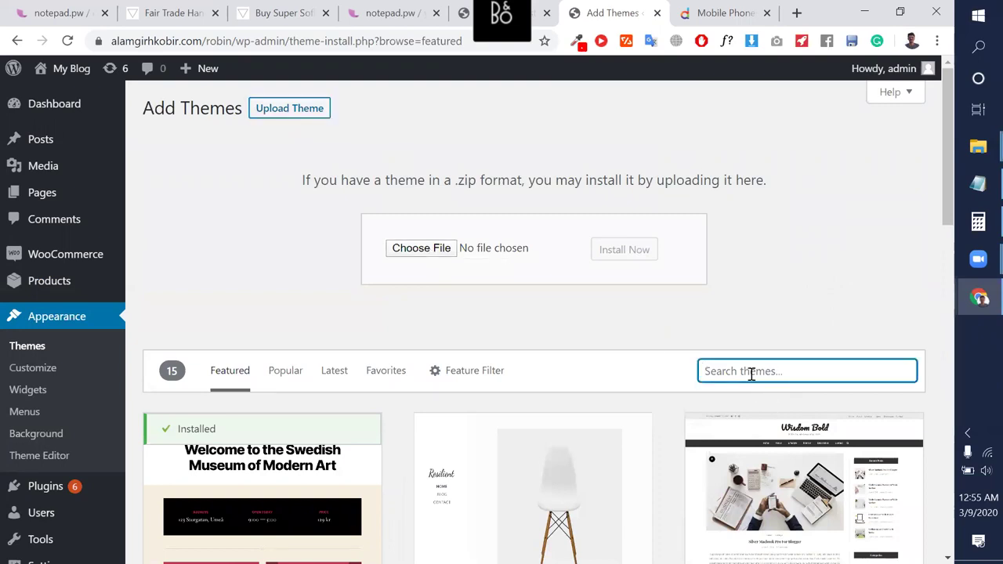
pyautogui.write('woodmart')
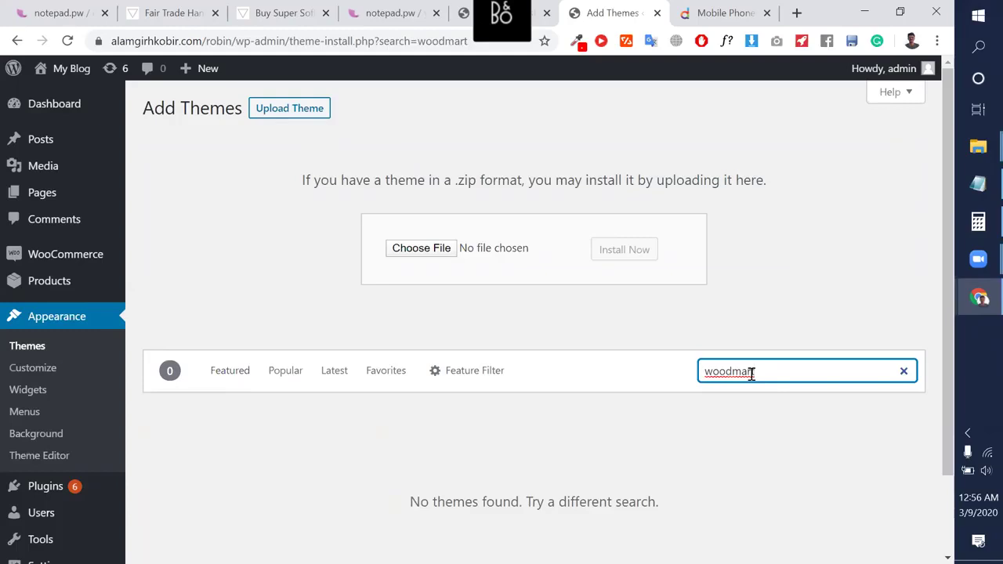
# Start choosing a theme zip to upload, and look through the Documents and Downloads folders for it.
pyautogui.click(409, 251)
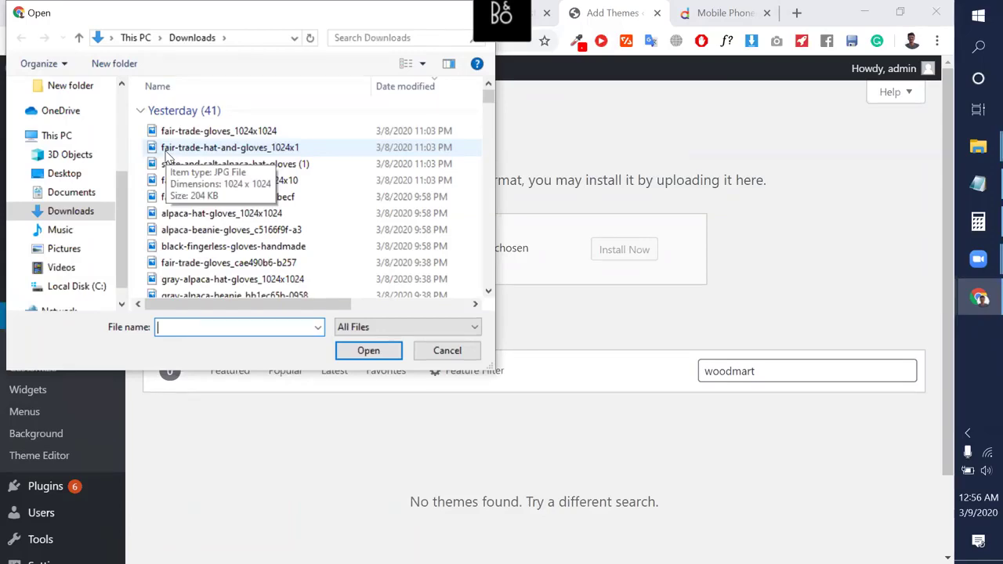
pyautogui.scroll(-1, 94, 198)
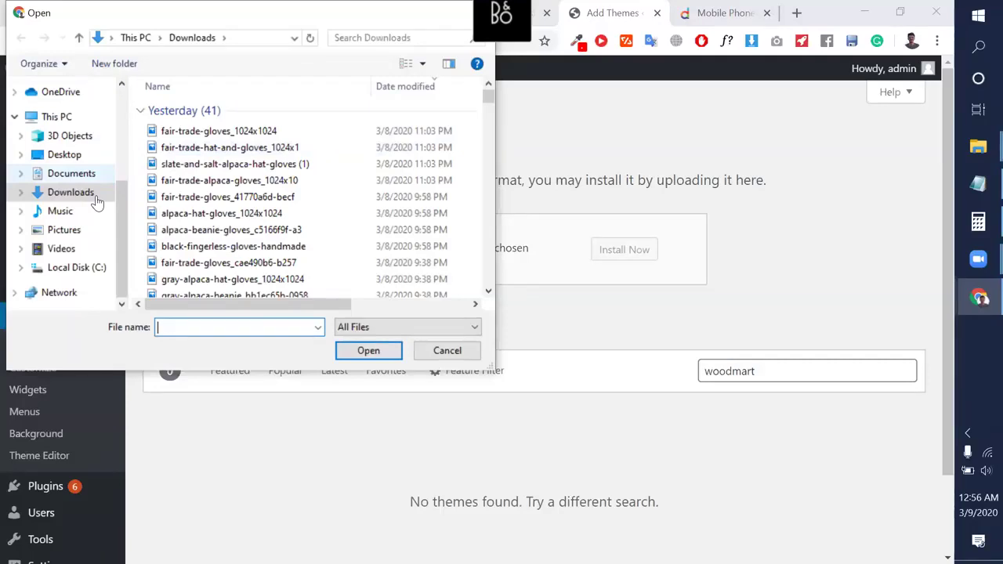
pyautogui.click(96, 201)
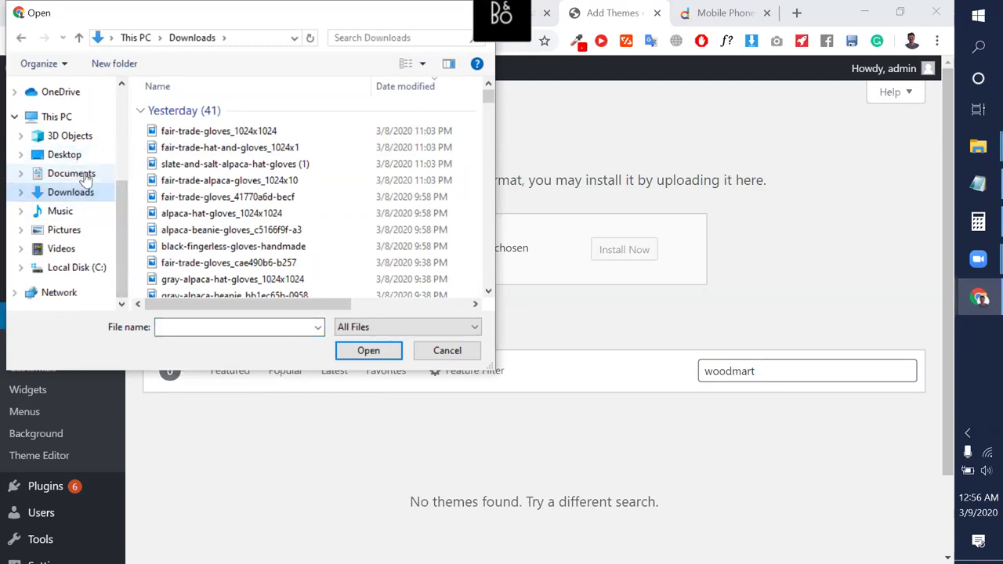
pyautogui.click(78, 174)
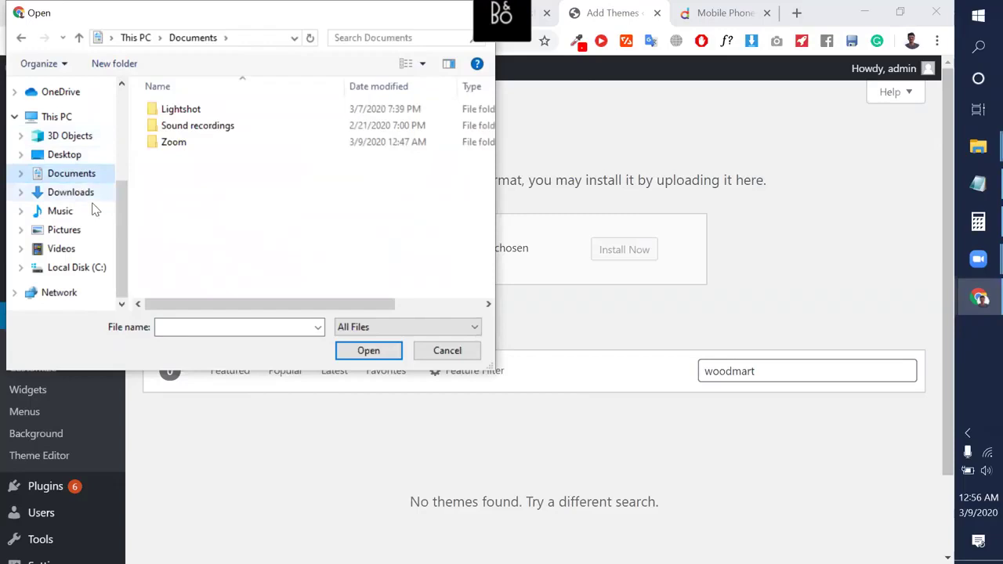
pyautogui.click(82, 202)
pyautogui.scroll(-5, 314, 196)
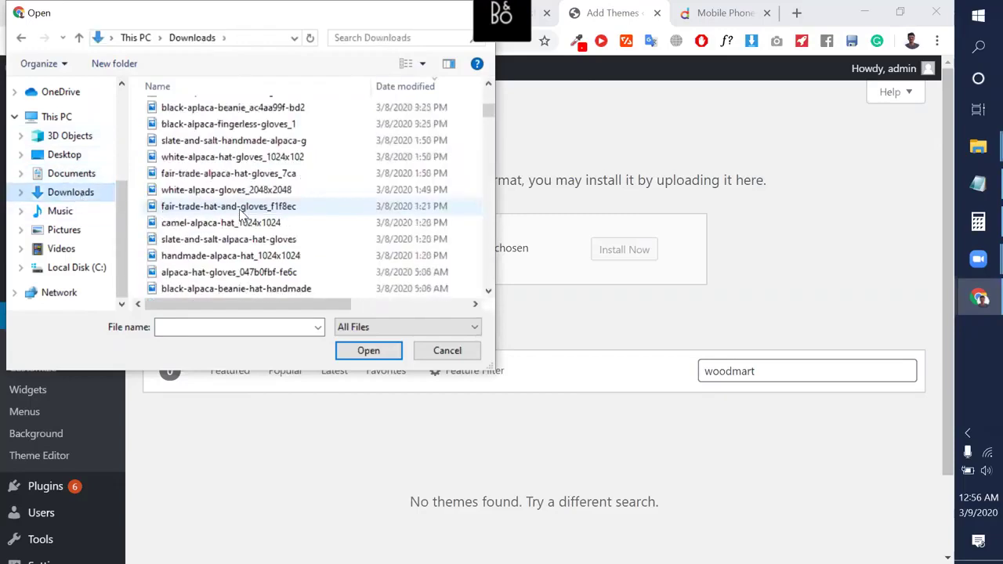
pyautogui.scroll(-15, 340, 183)
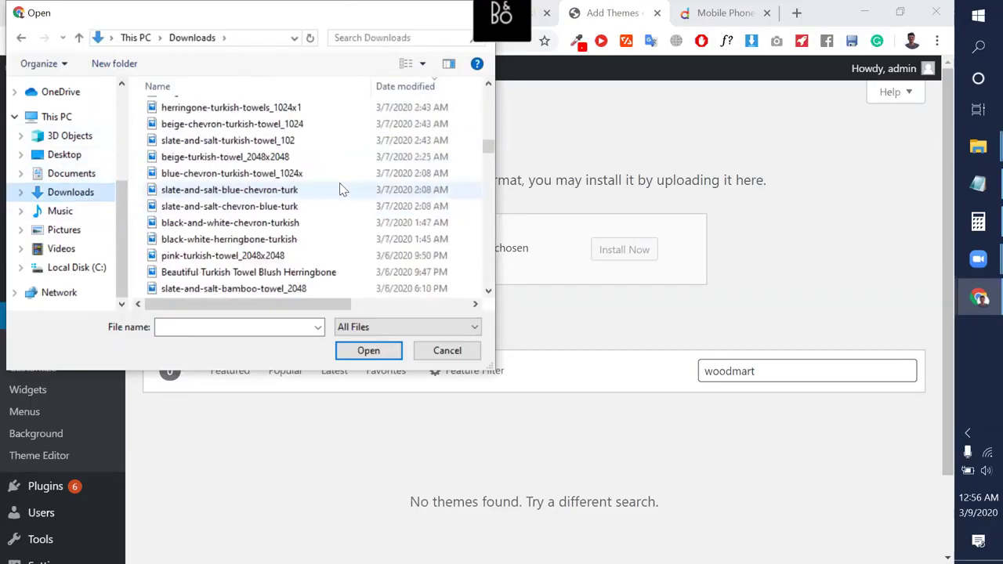
pyautogui.scroll(1, 339, 185)
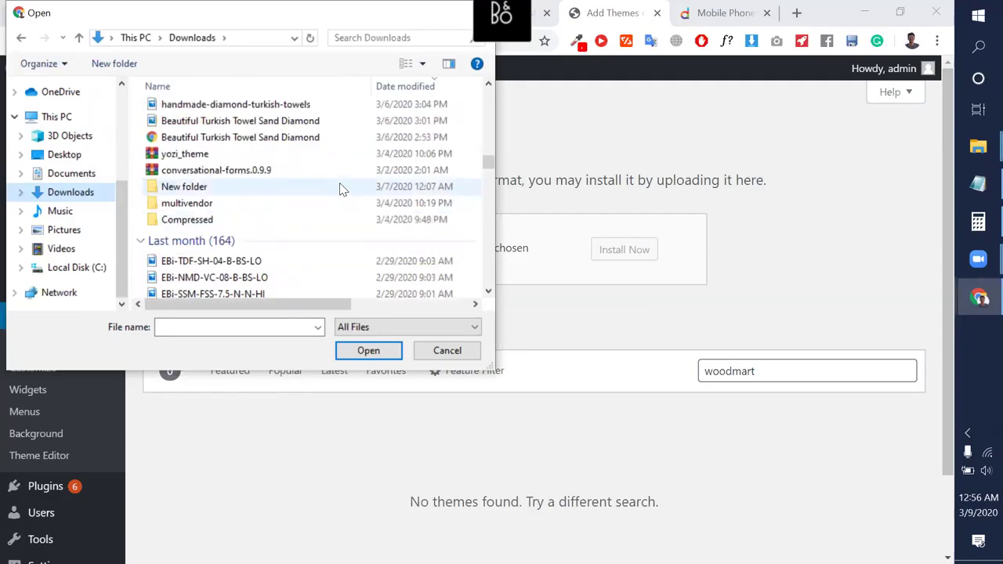
# Check the Compressed folder and the New folder inside it for the theme zip, and go back to Downloads.
pyautogui.doubleClick(251, 213)
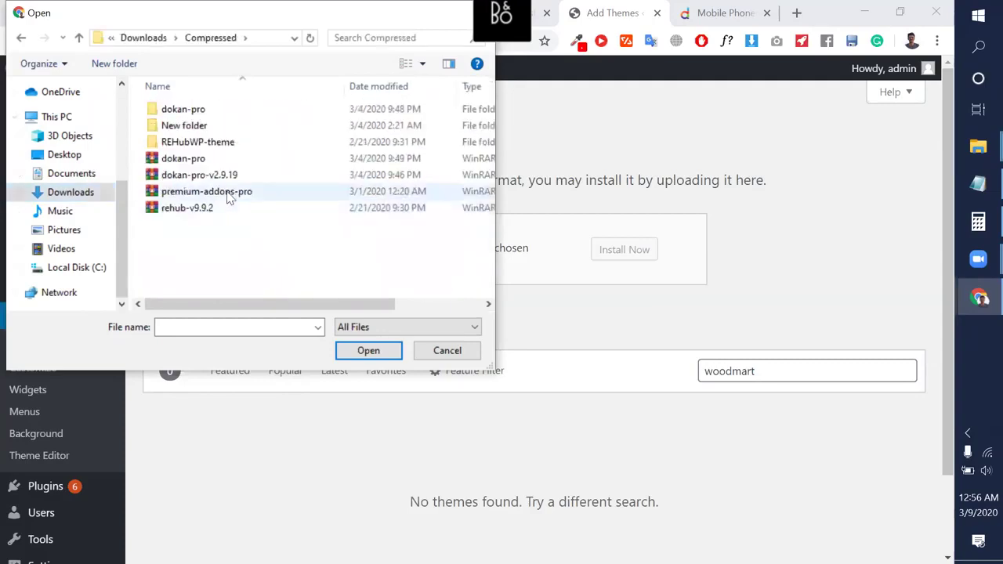
pyautogui.doubleClick(222, 127)
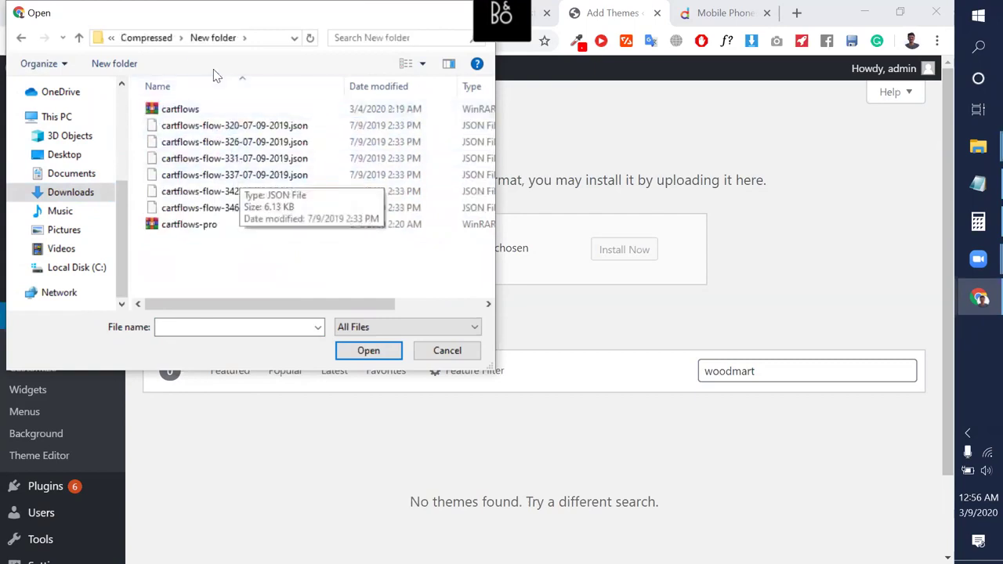
pyautogui.click(168, 40)
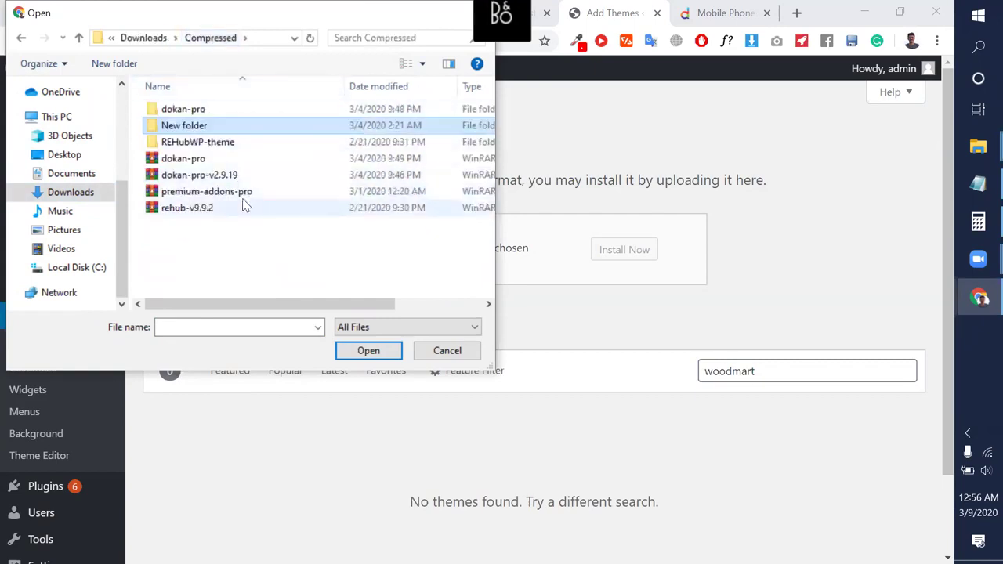
pyautogui.click(160, 41)
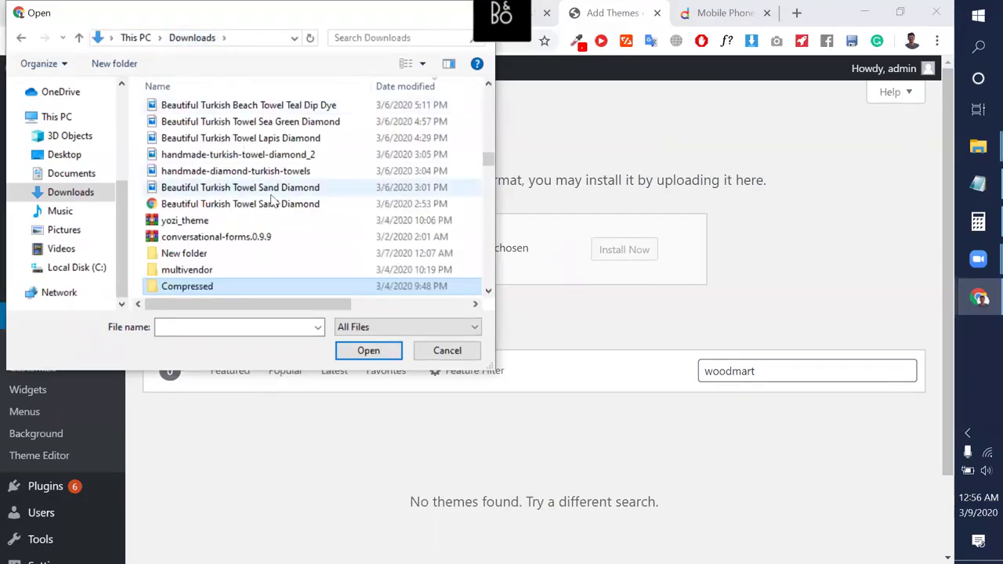
# Choose the ThemeForest WoodMart zip from the New folder in Downloads and start installing it as a theme.
pyautogui.scroll(-1, 272, 201)
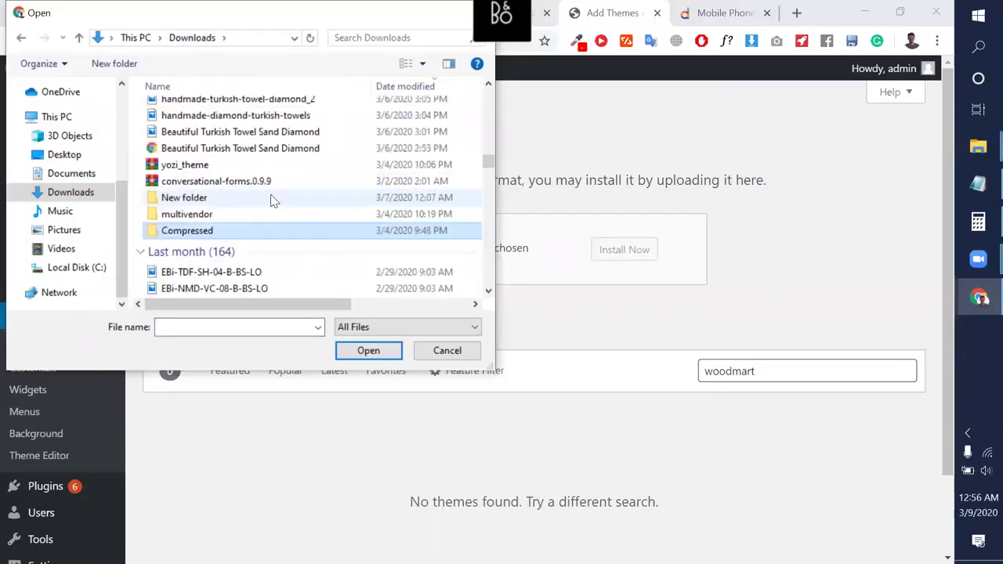
pyautogui.doubleClick(201, 199)
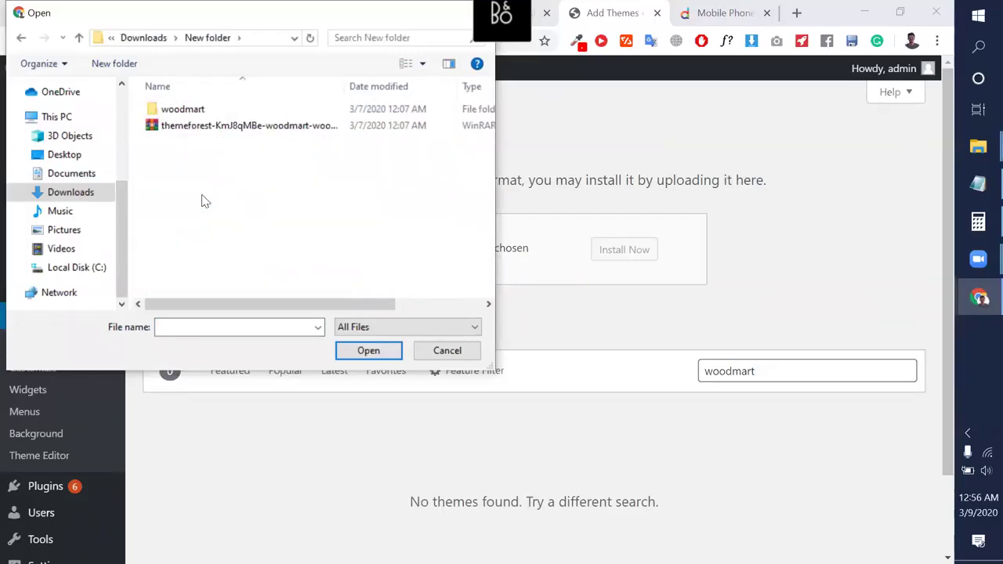
pyautogui.click(215, 127)
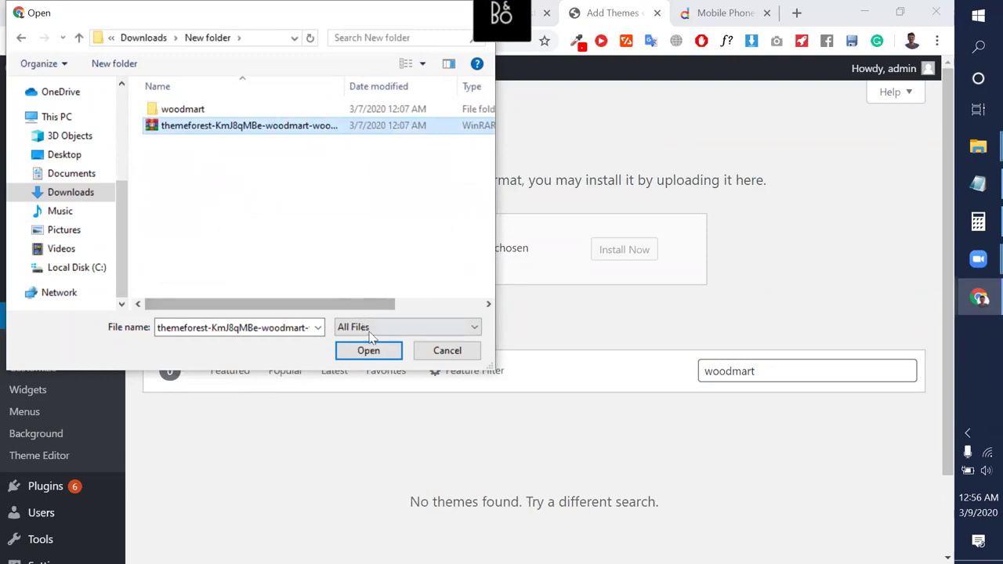
pyautogui.click(379, 354)
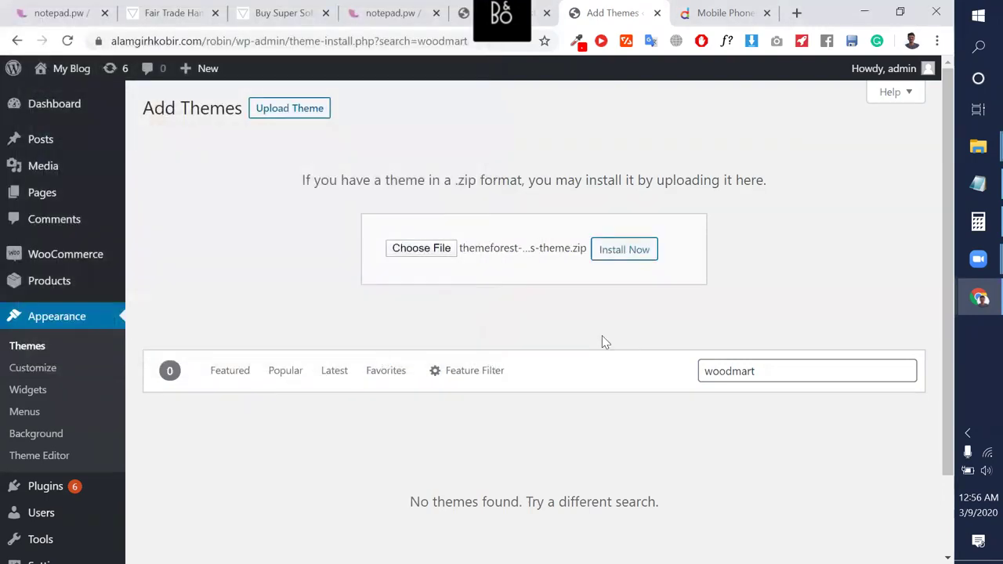
pyautogui.click(616, 261)
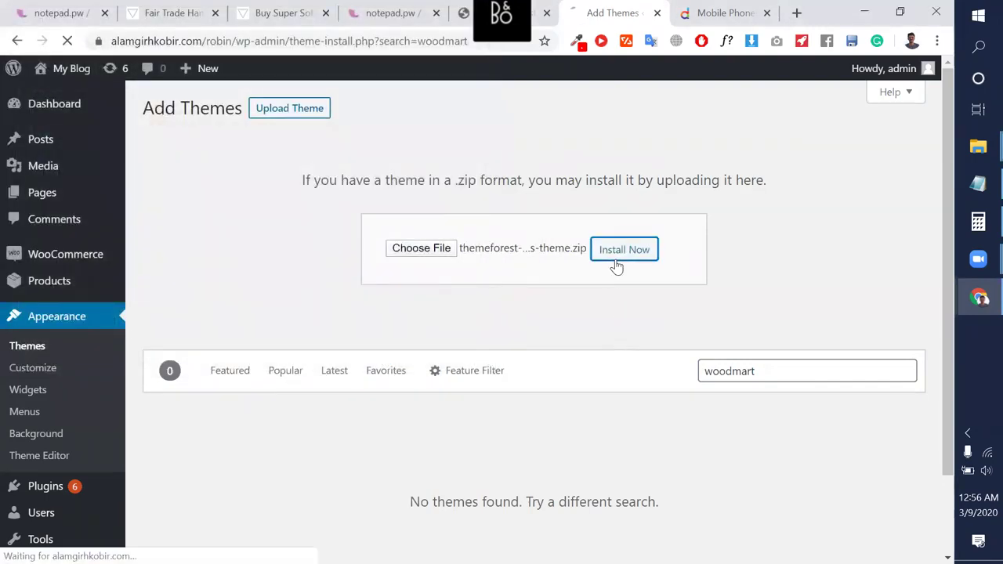
# Open wetransfer.com in a new tab, and return to the Add Themes page to check the upload progress.
pyautogui.click(796, 12)
pyautogui.write('w')
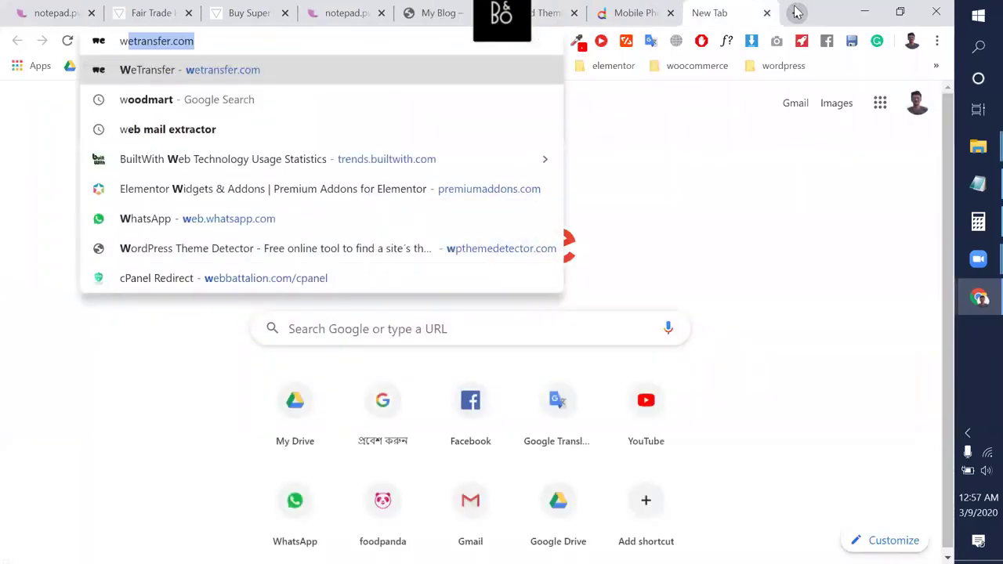
pyautogui.write('e')
pyautogui.press('Return')
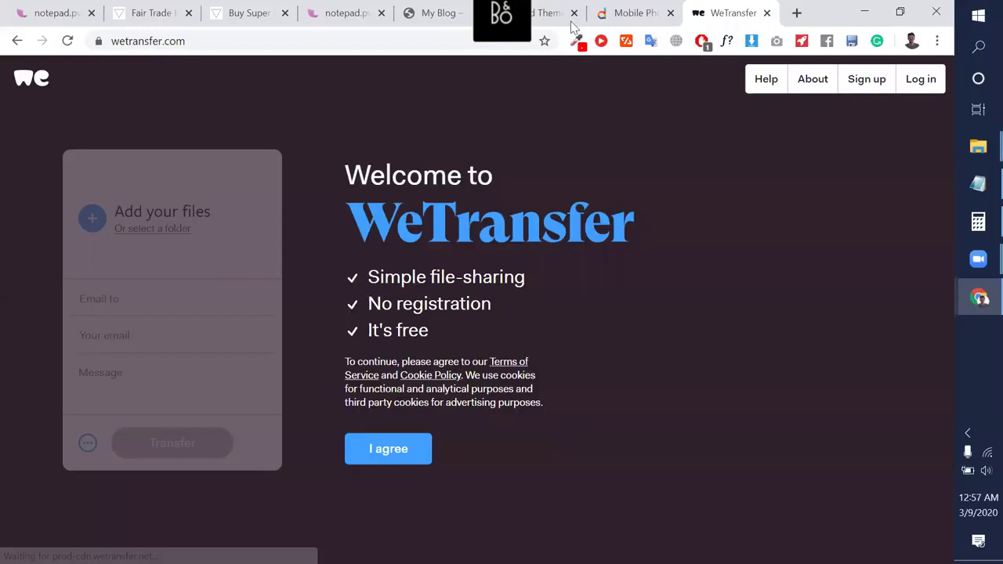
pyautogui.click(560, 14)
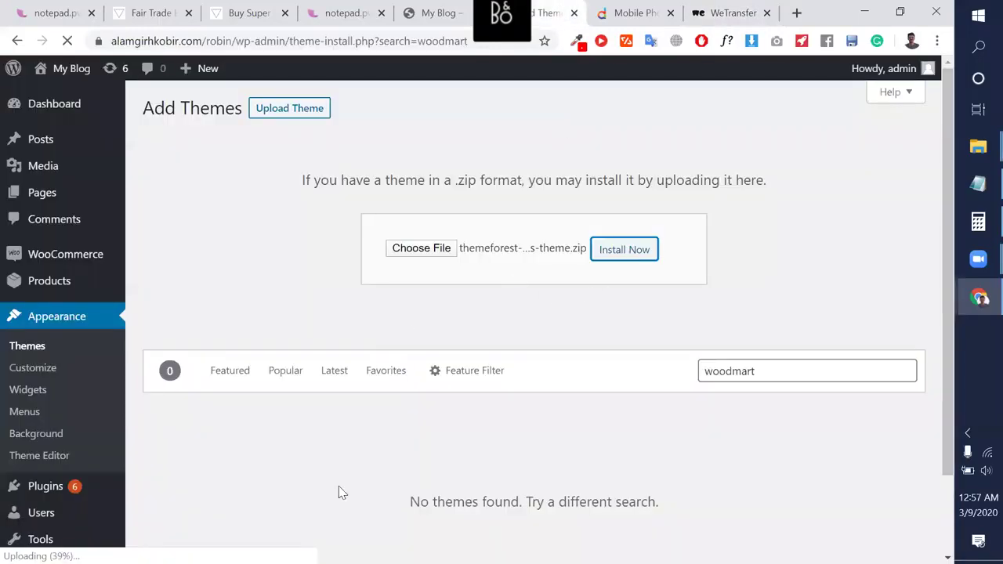
# Accept WeTransfer's terms and add the ThemeForest WoodMart zip from the New folder in Downloads to the transfer.
pyautogui.click(721, 12)
pyautogui.click(376, 448)
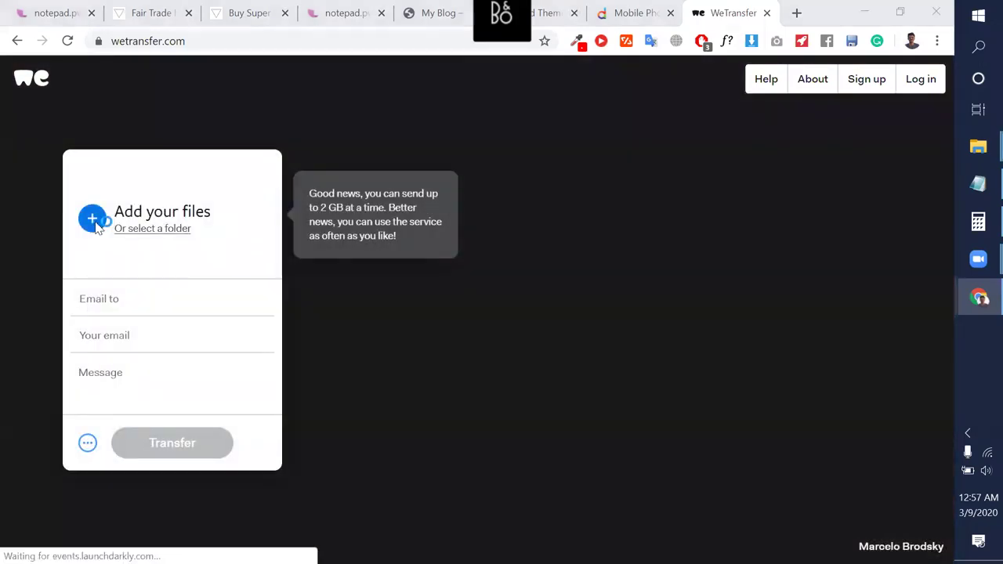
pyautogui.click(93, 219)
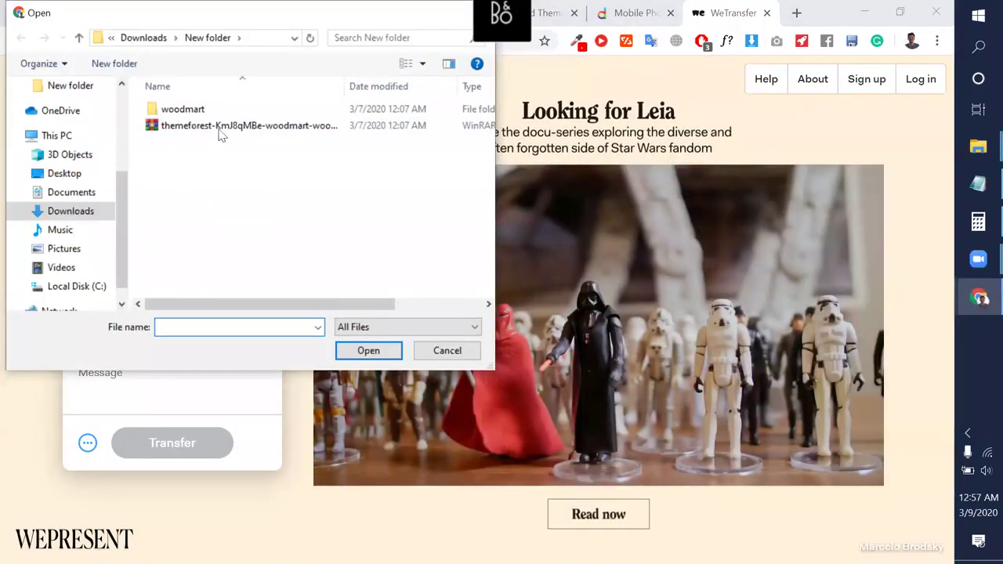
pyautogui.click(224, 126)
pyautogui.click(384, 352)
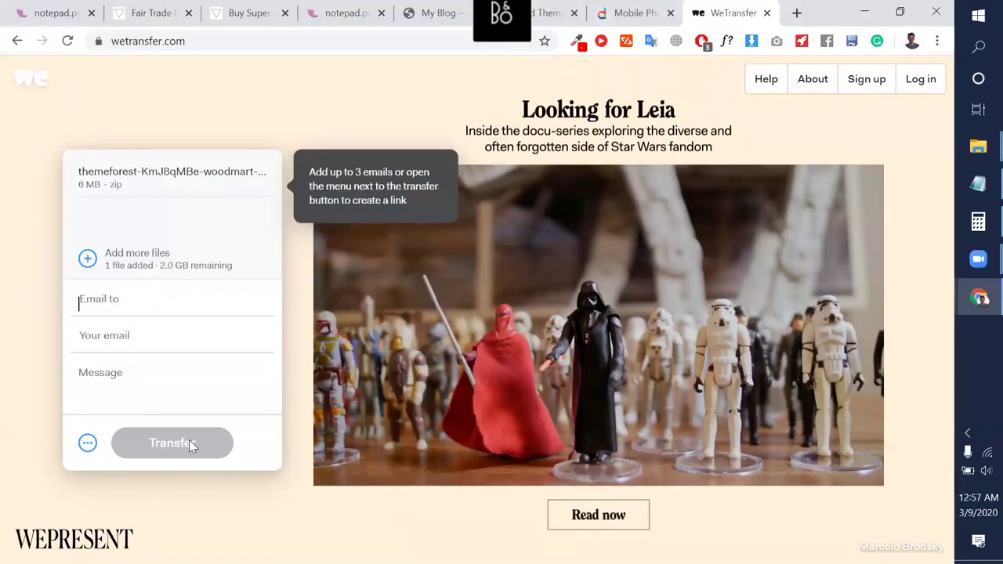
# Set the WeTransfer transfer to produce a link instead of an email, upload the WoodMart zip, and copy its download link.
pyautogui.click(87, 443)
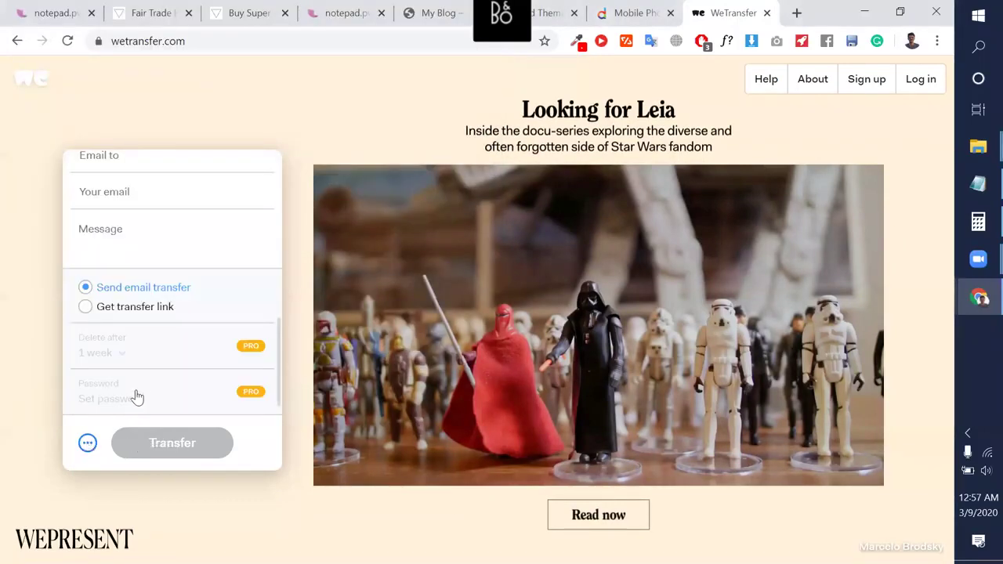
pyautogui.click(112, 314)
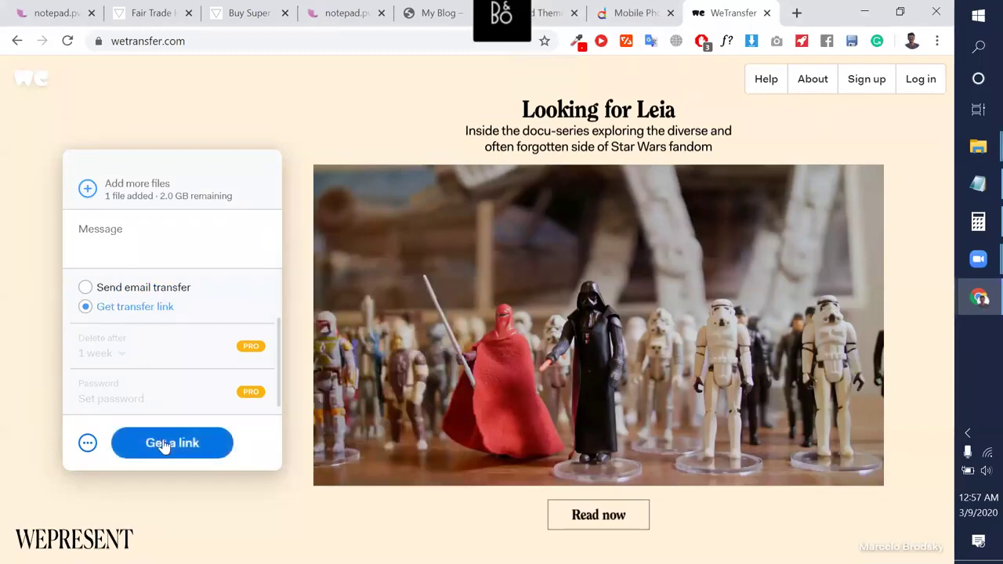
pyautogui.click(161, 445)
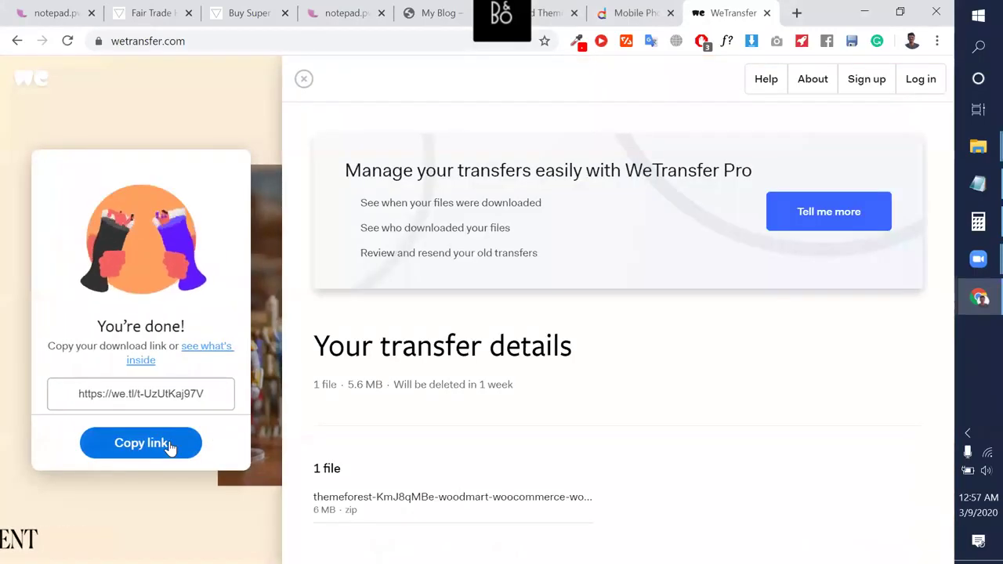
pyautogui.click(162, 443)
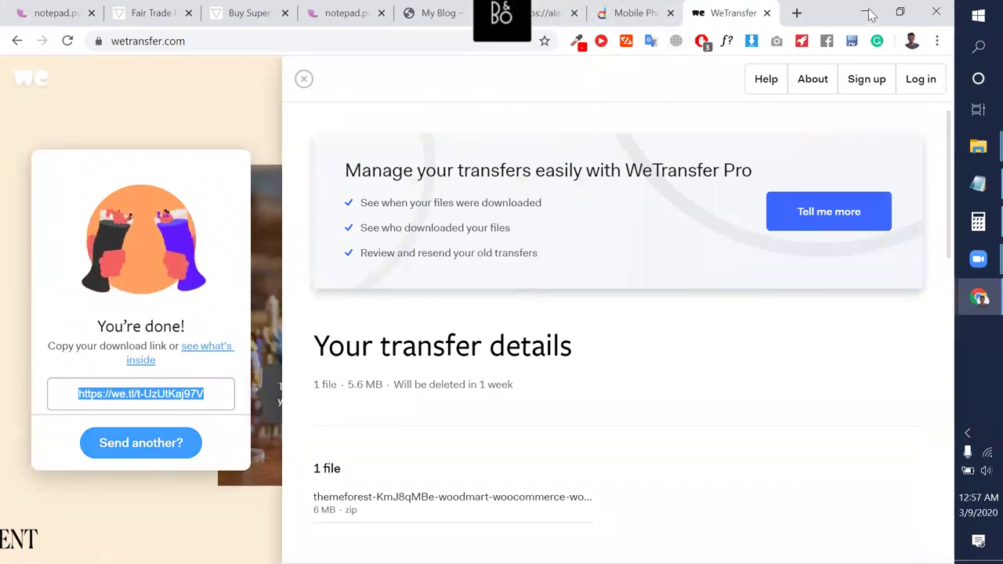
# Return to the WordPress theme upload page and read the WoodMart installation messages, including the functions.php copy line.
pyautogui.press('super+d')
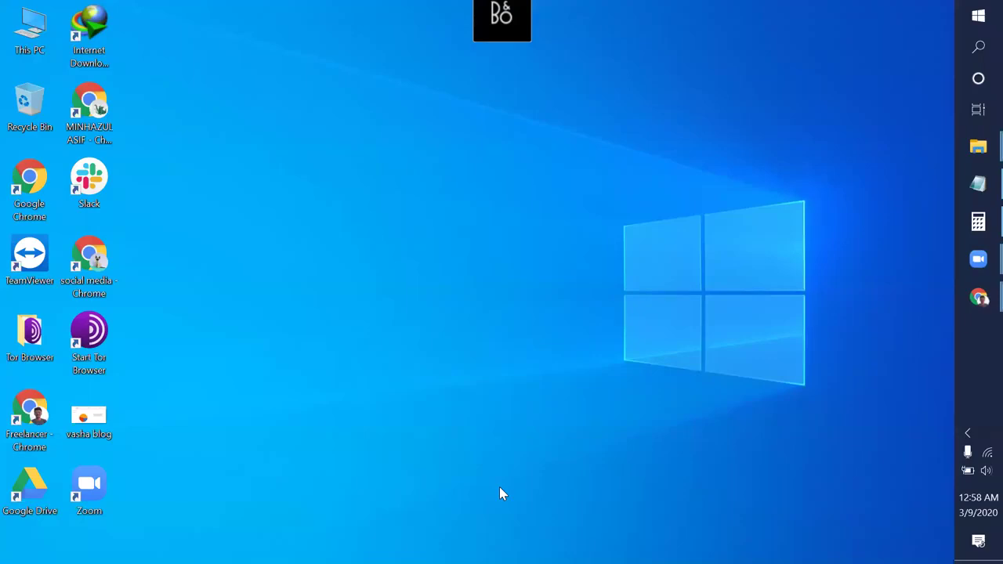
pyautogui.moveTo(979, 304)
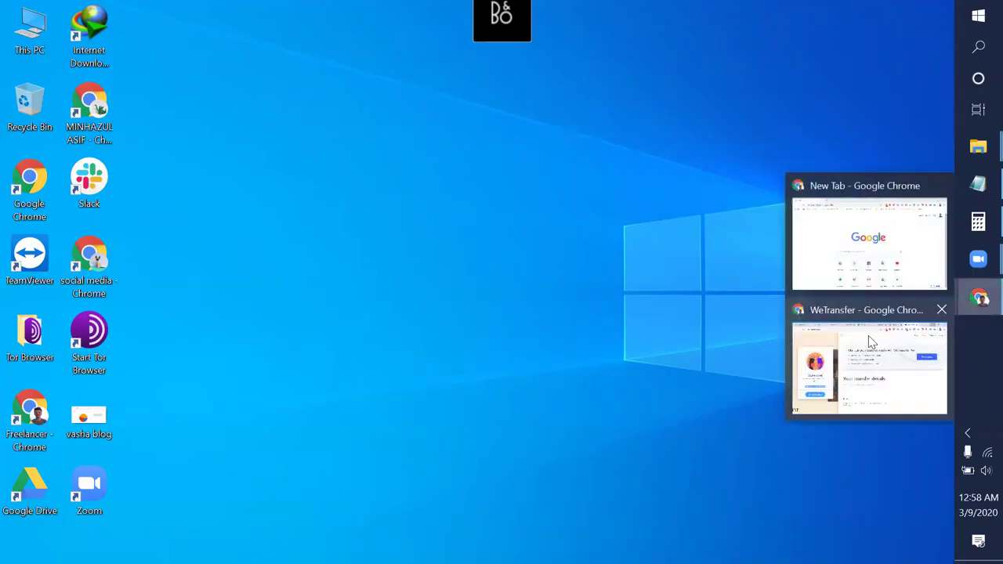
pyautogui.click(858, 341)
pyautogui.moveTo(548, 13); pyautogui.dragTo(749, 8)
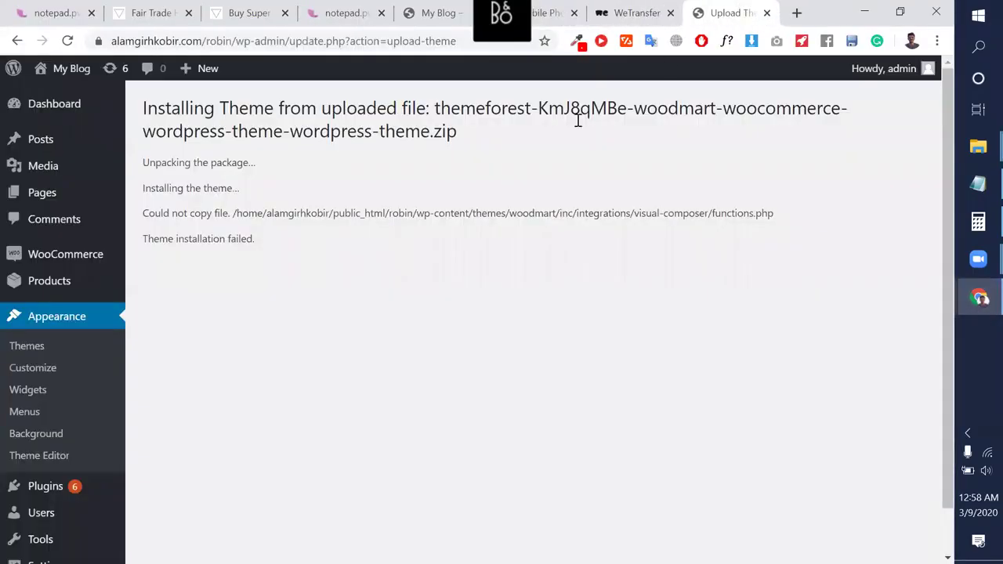
pyautogui.tripleClick(384, 214)
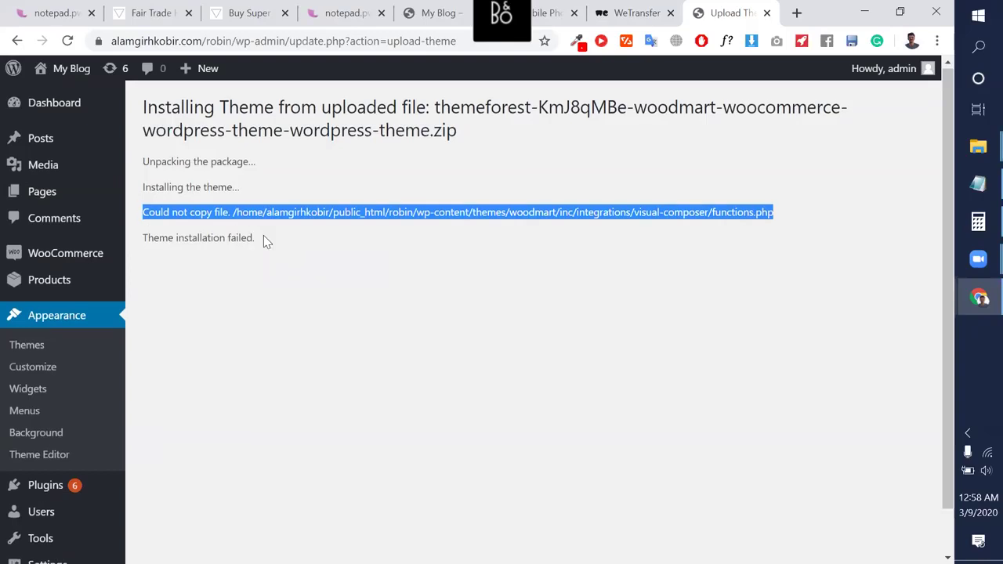
pyautogui.scroll(-2, 304, 285)
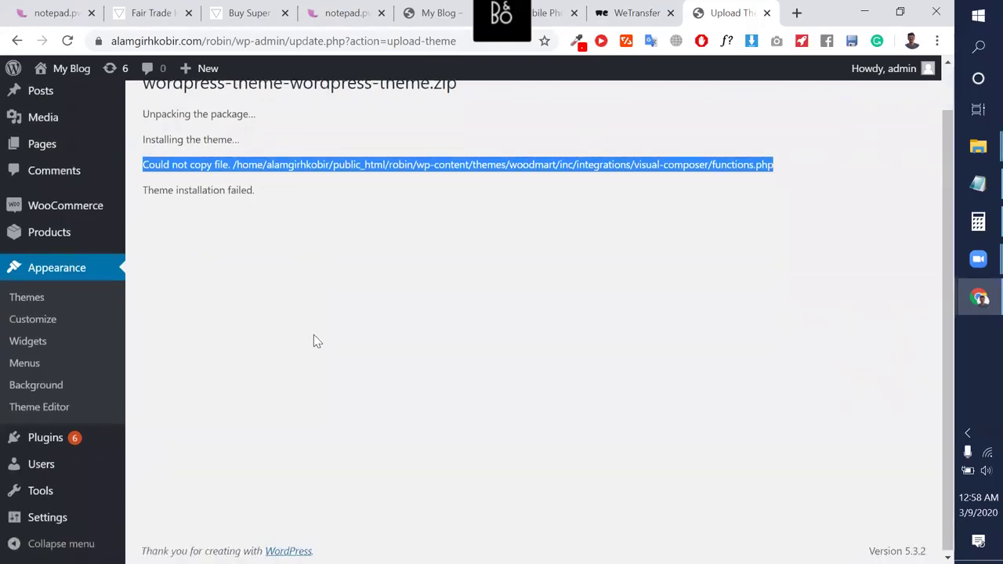
pyautogui.tripleClick(228, 193)
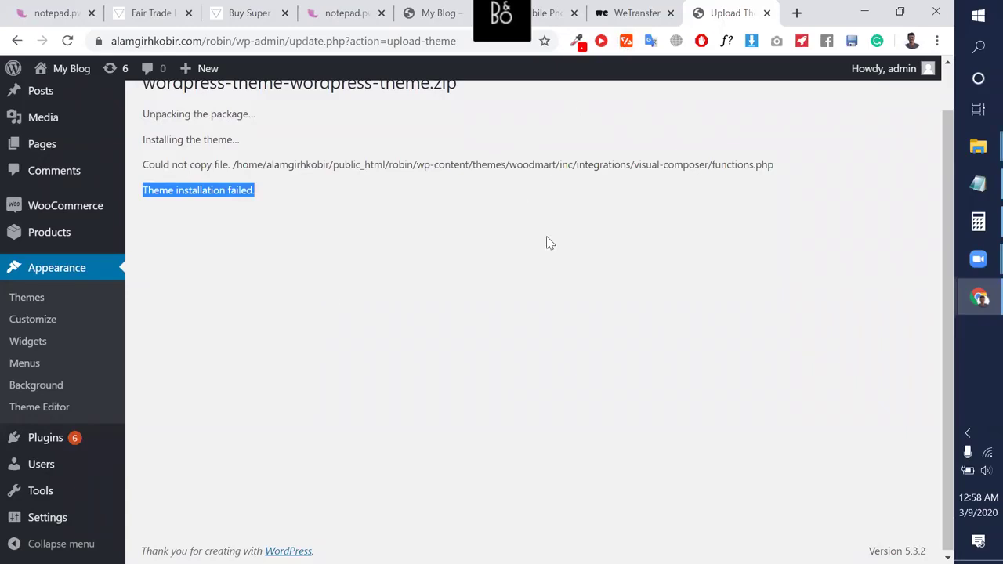
# In File Explorer, examine the contents of the woodmart folder inside the New folder in Downloads, and return to the New folder.
pyautogui.click(979, 149)
pyautogui.click(877, 202)
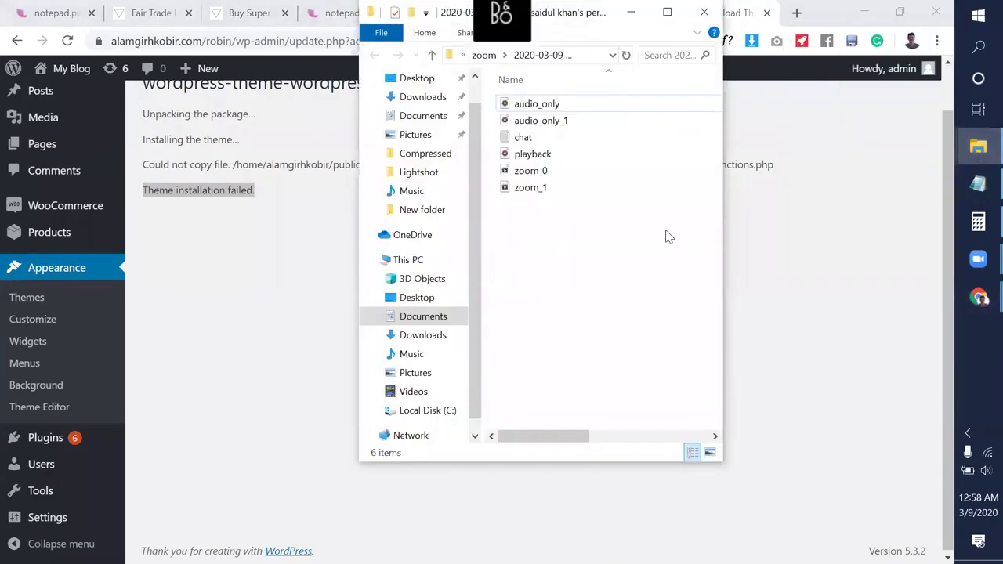
pyautogui.click(414, 335)
pyautogui.scroll(-20, 544, 247)
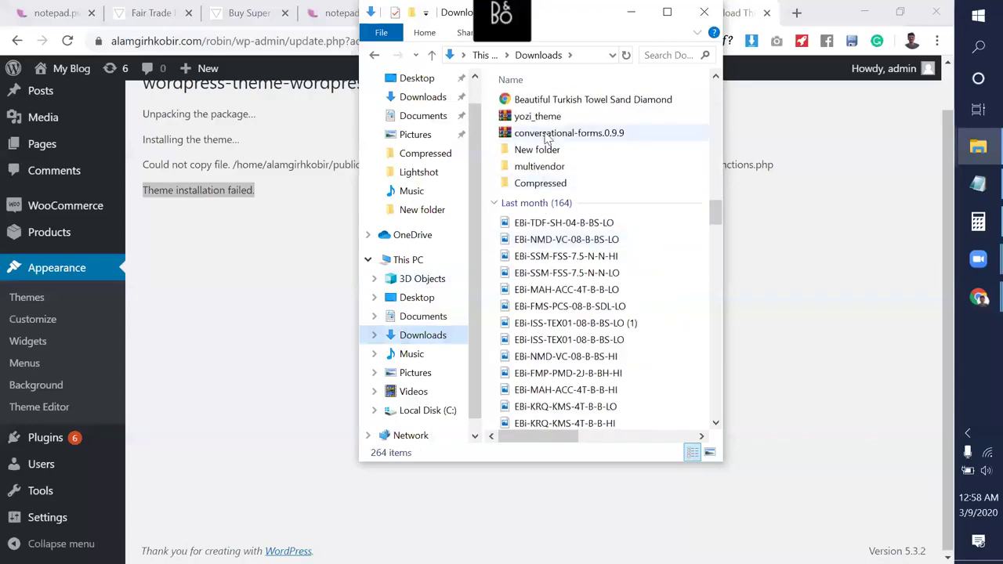
pyautogui.doubleClick(540, 150)
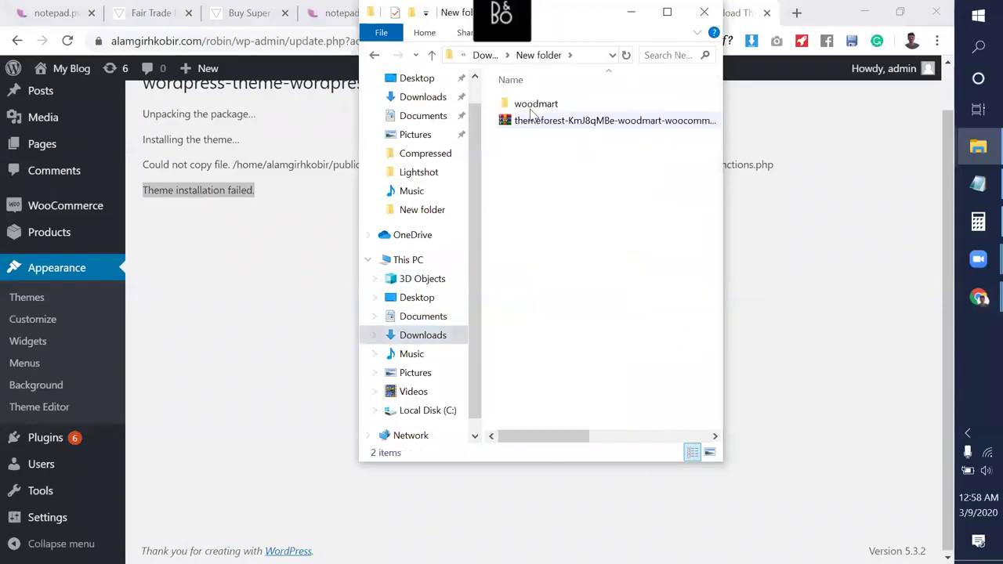
pyautogui.doubleClick(539, 104)
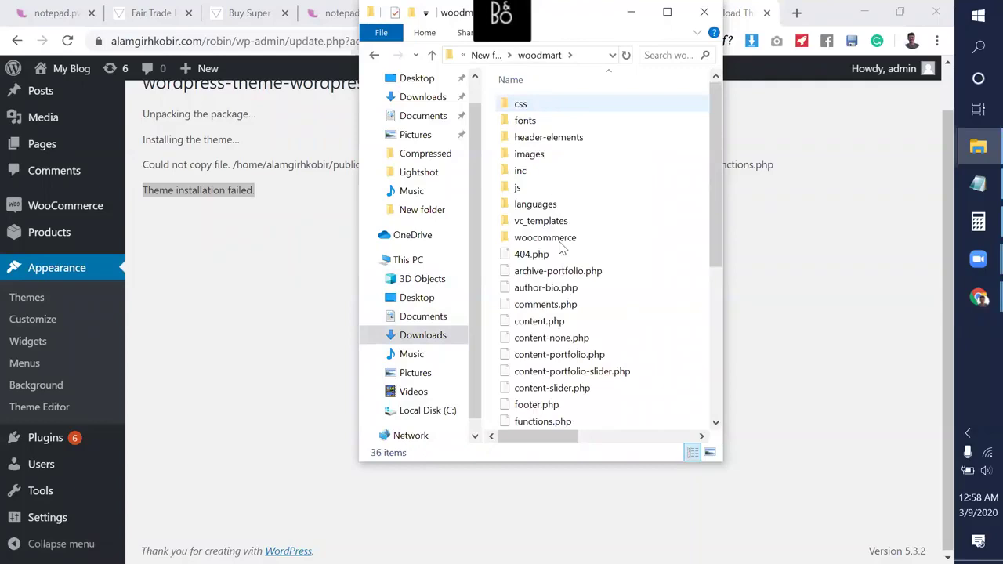
pyautogui.scroll(-4, 561, 267)
pyautogui.scroll(6, 568, 269)
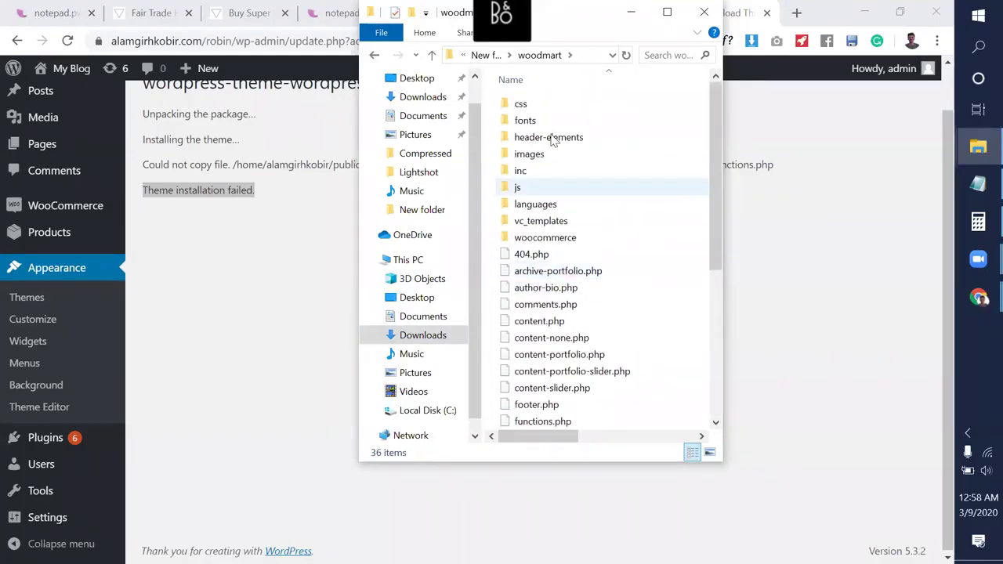
pyautogui.click(486, 55)
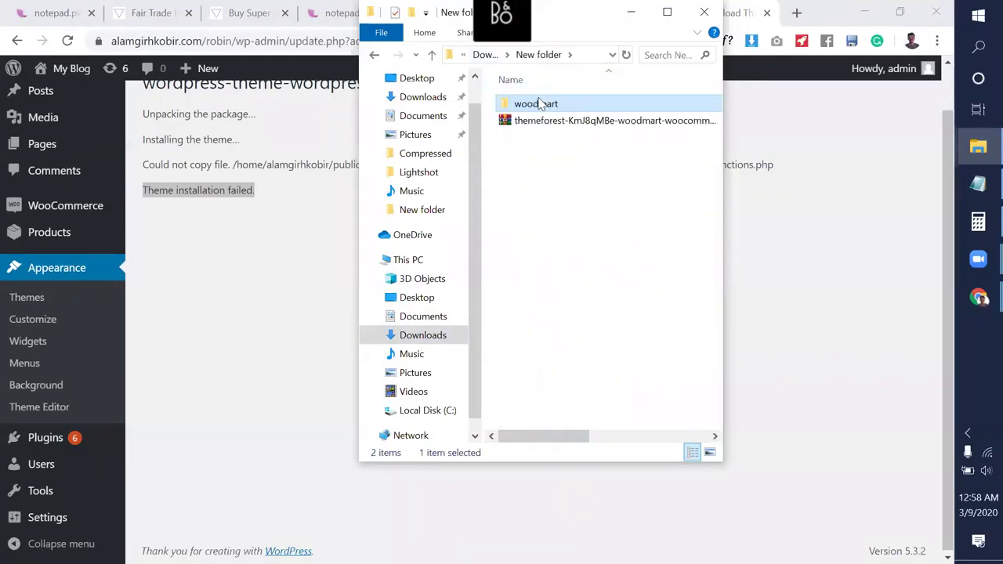
pyautogui.rightClick(539, 105)
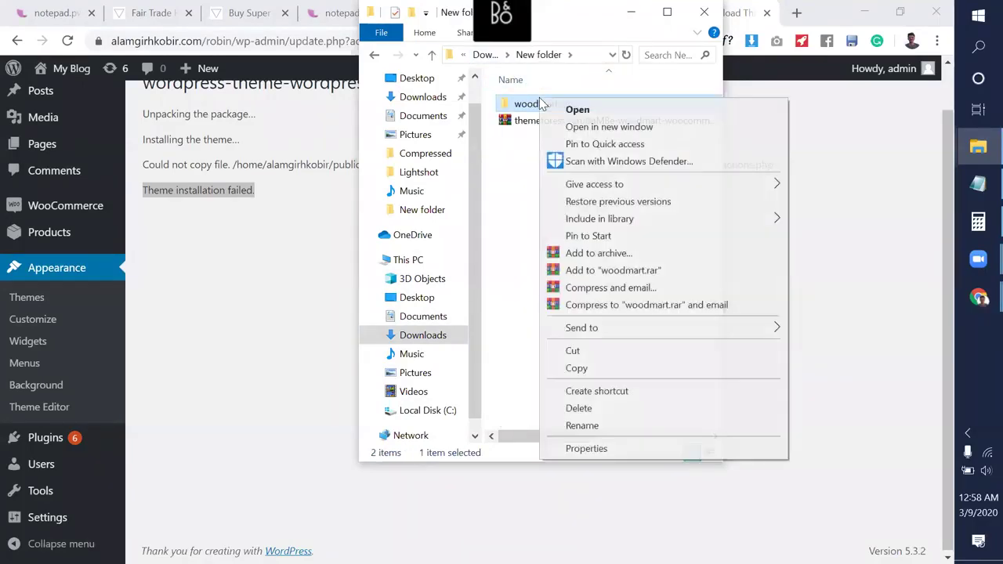
pyautogui.click(601, 273)
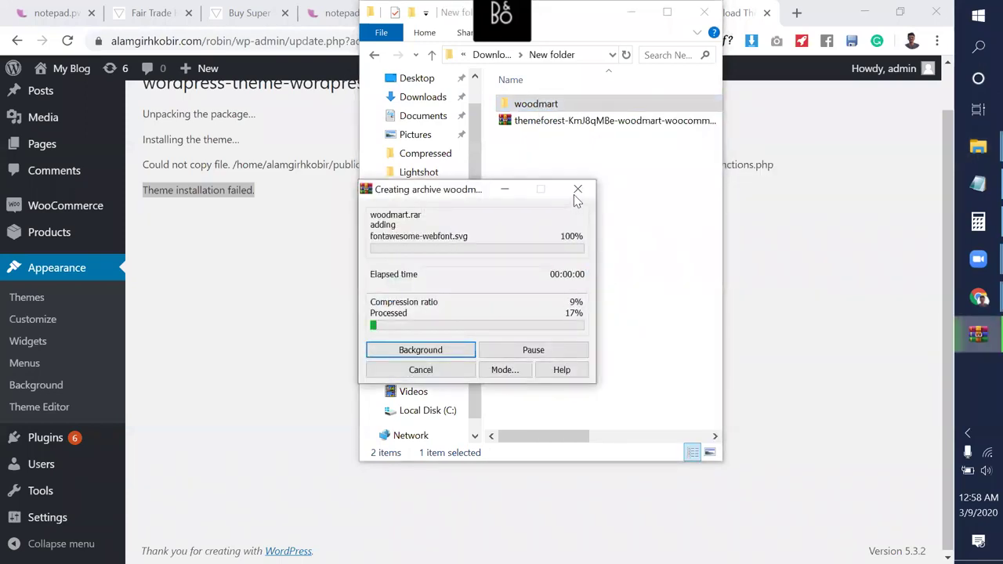
pyautogui.click(578, 191)
# Compress the woodmart folder into a ZIP archive named woodmart.zip in the same New folder.
pyautogui.rightClick(543, 114)
pyautogui.click(592, 265)
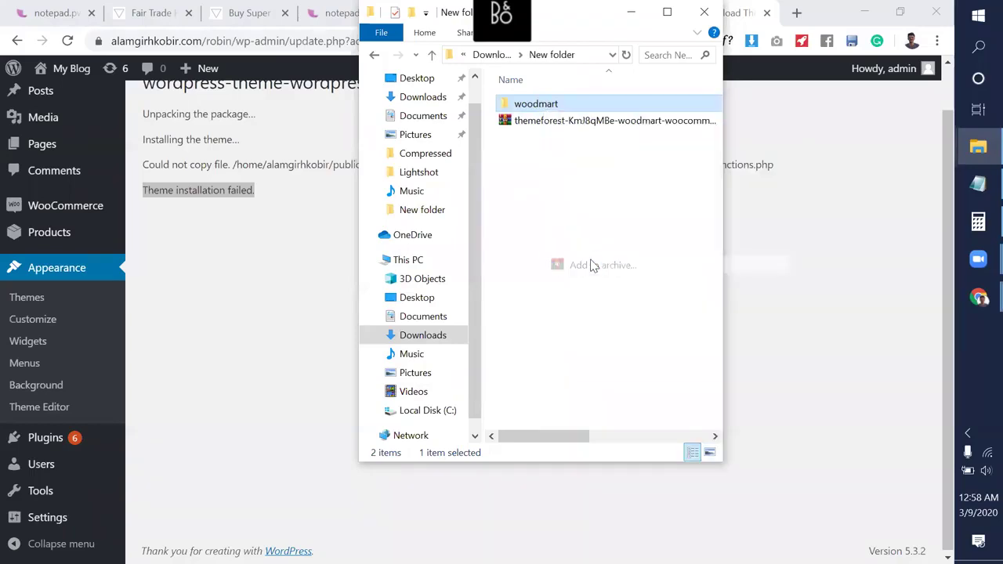
pyautogui.click(423, 270)
pyautogui.click(503, 425)
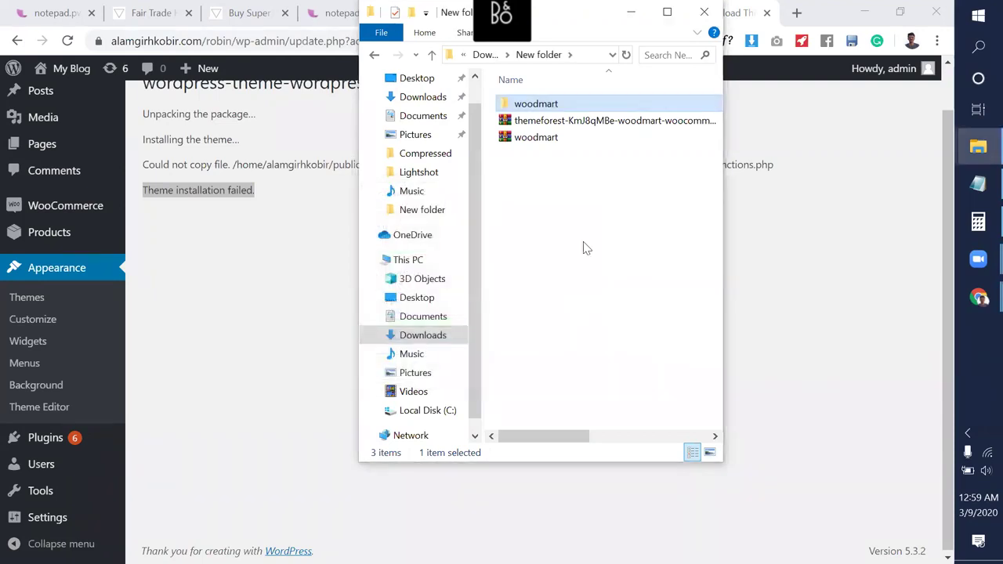
# Review the broken themes on the WordPress Themes page and delete both Woodmart and Sober.
pyautogui.click(28, 305)
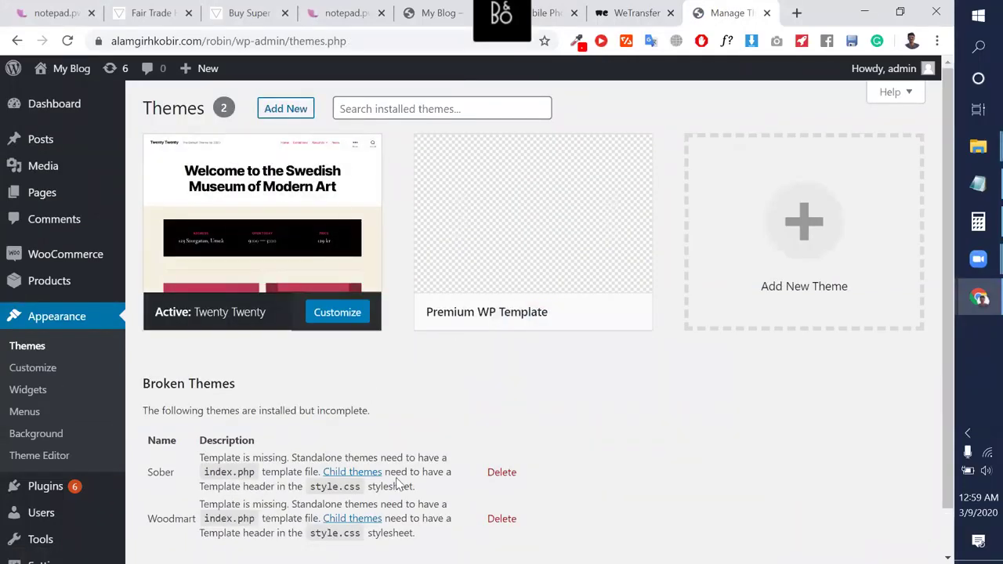
pyautogui.scroll(-1, 399, 483)
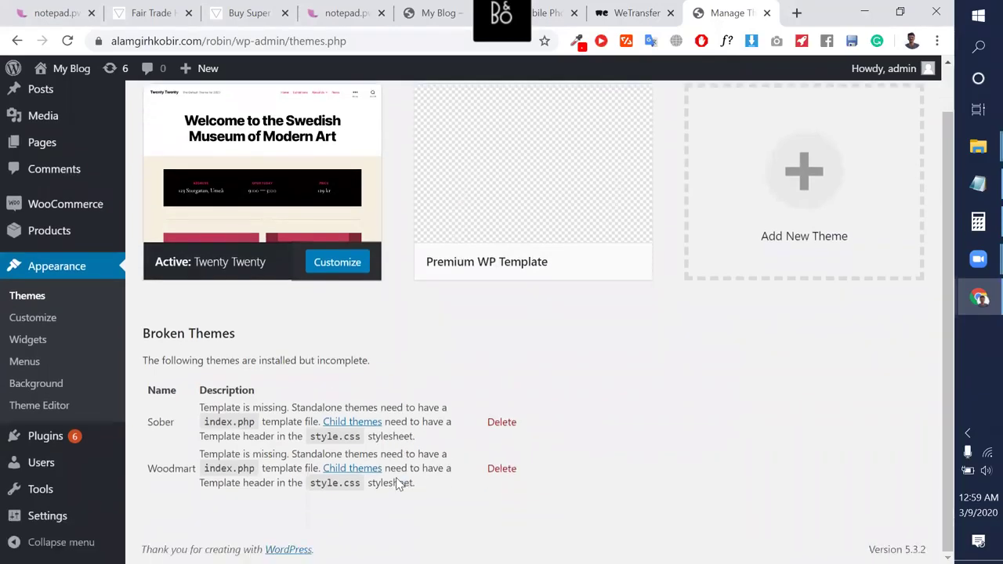
pyautogui.tripleClick(265, 456)
pyautogui.doubleClick(265, 455)
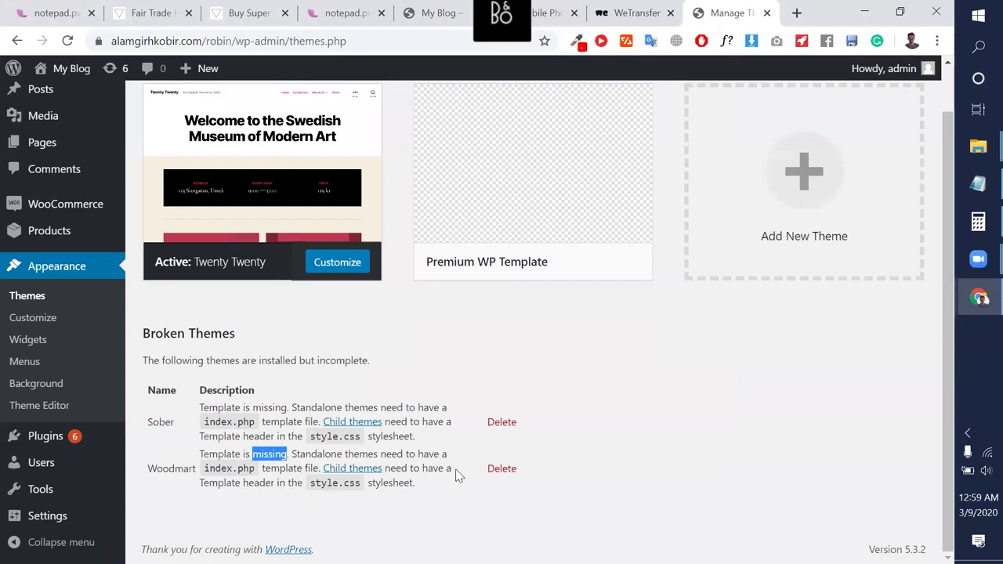
pyautogui.click(500, 469)
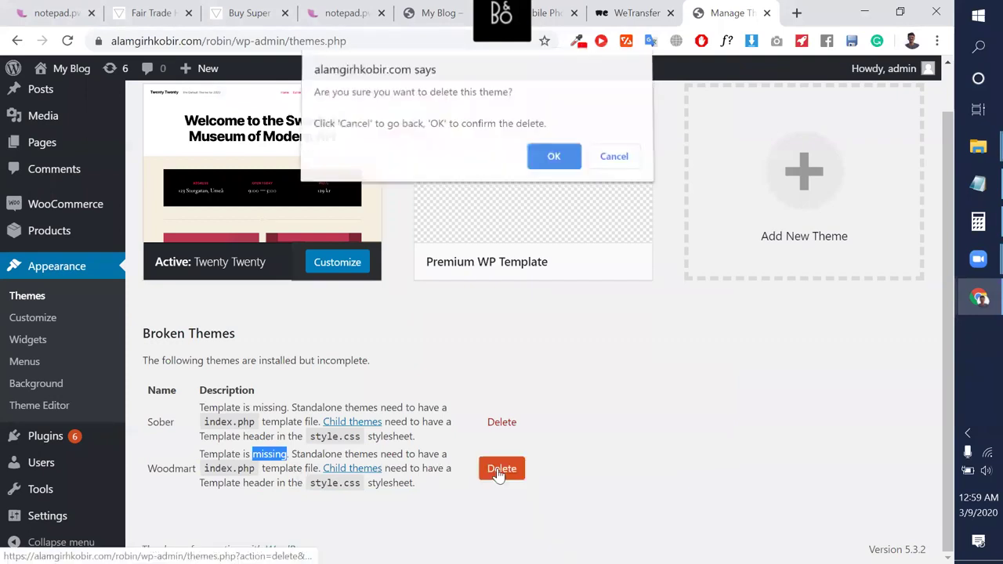
pyautogui.click(553, 161)
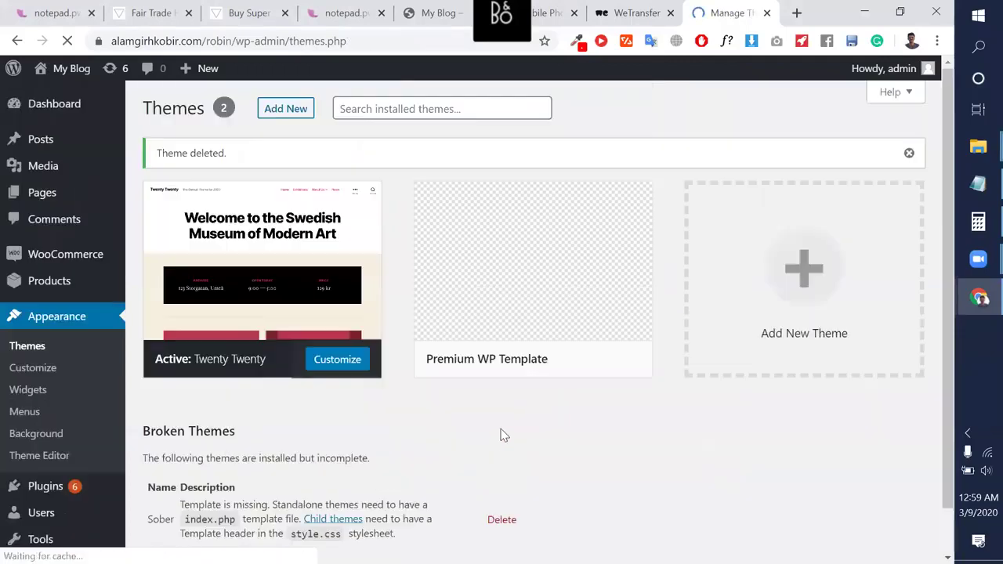
pyautogui.click(502, 520)
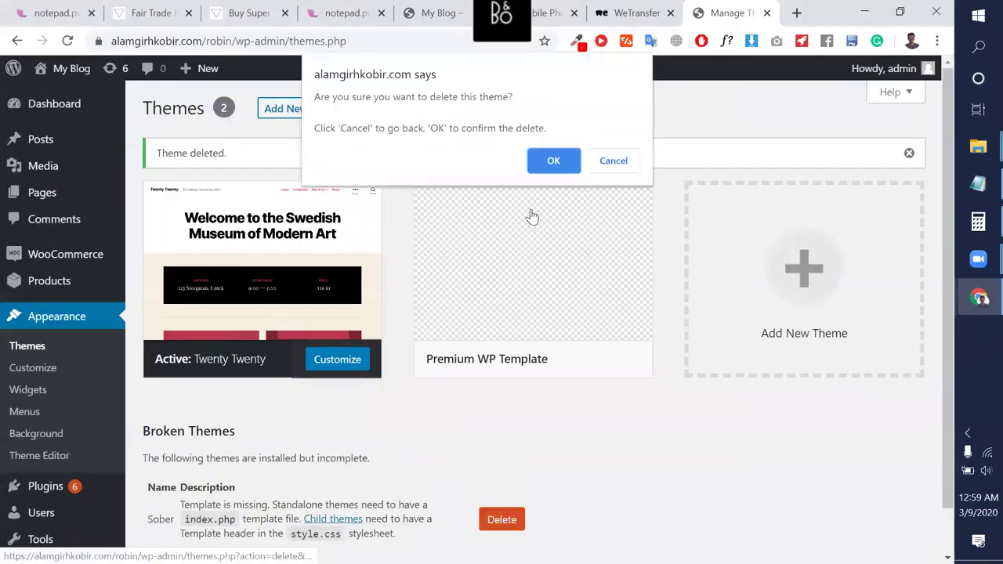
pyautogui.click(556, 160)
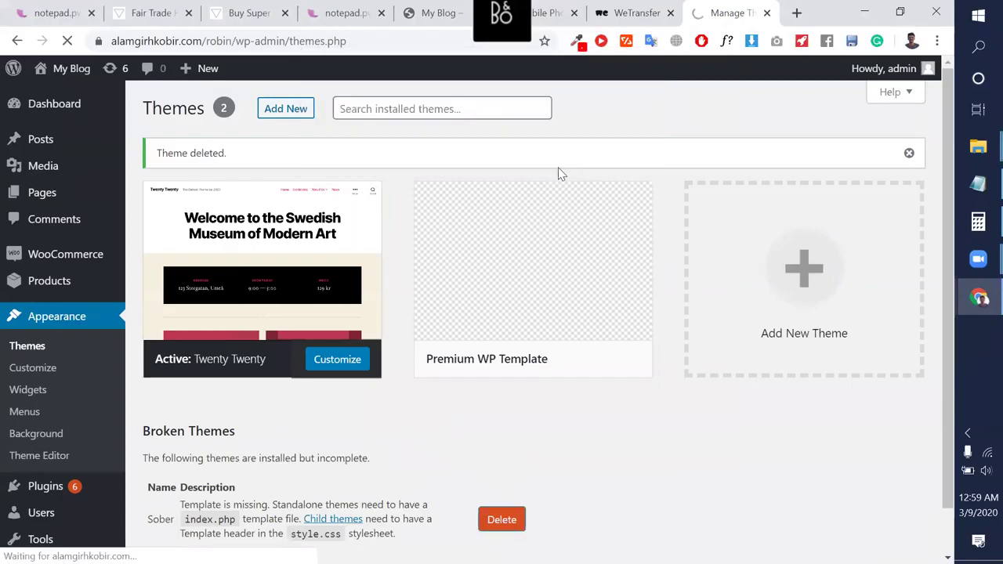
# Choose woodmart.zip from the New folder in Downloads as a new theme upload and start installing it.
pyautogui.click(291, 112)
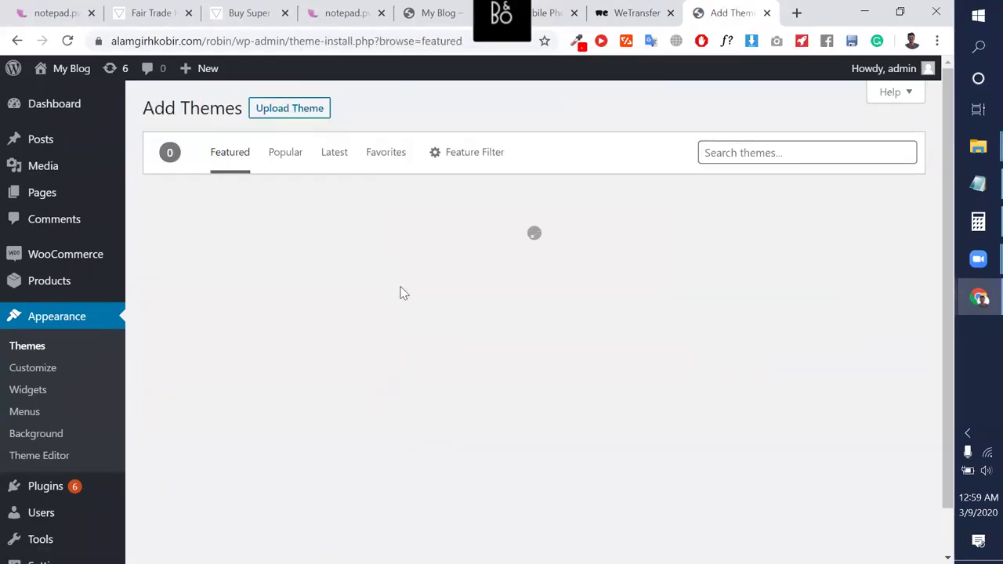
pyautogui.click(316, 112)
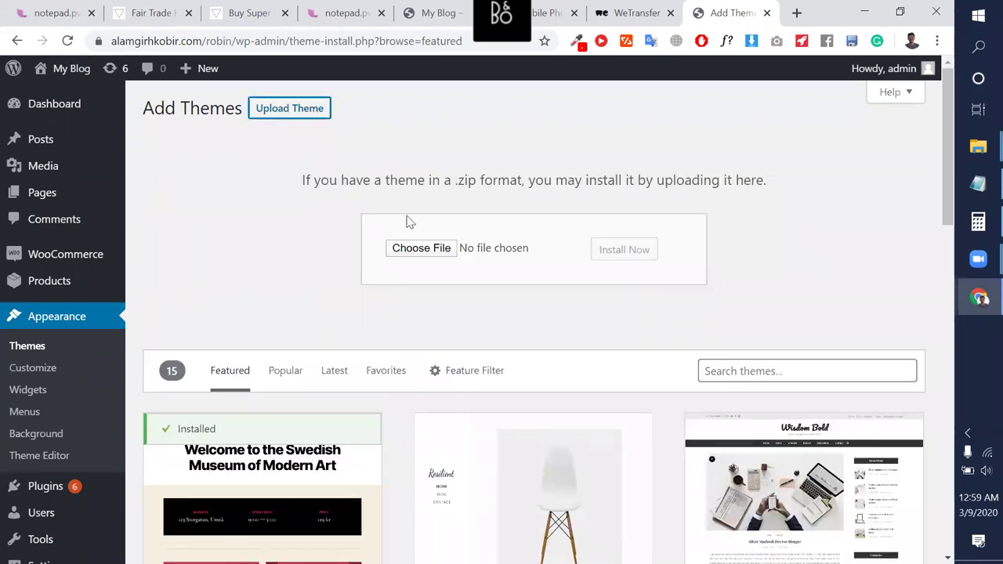
pyautogui.click(423, 249)
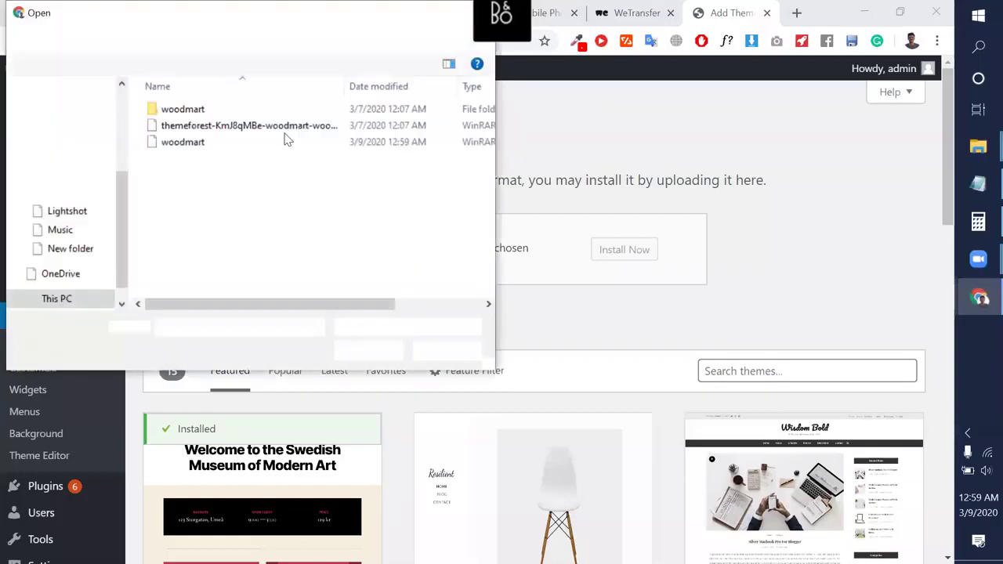
pyautogui.click(261, 142)
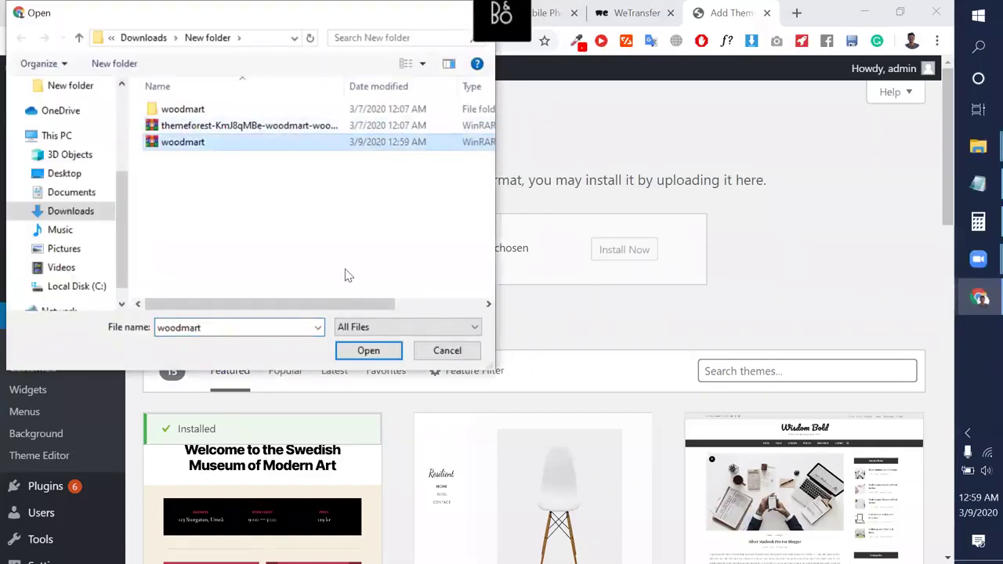
pyautogui.click(368, 350)
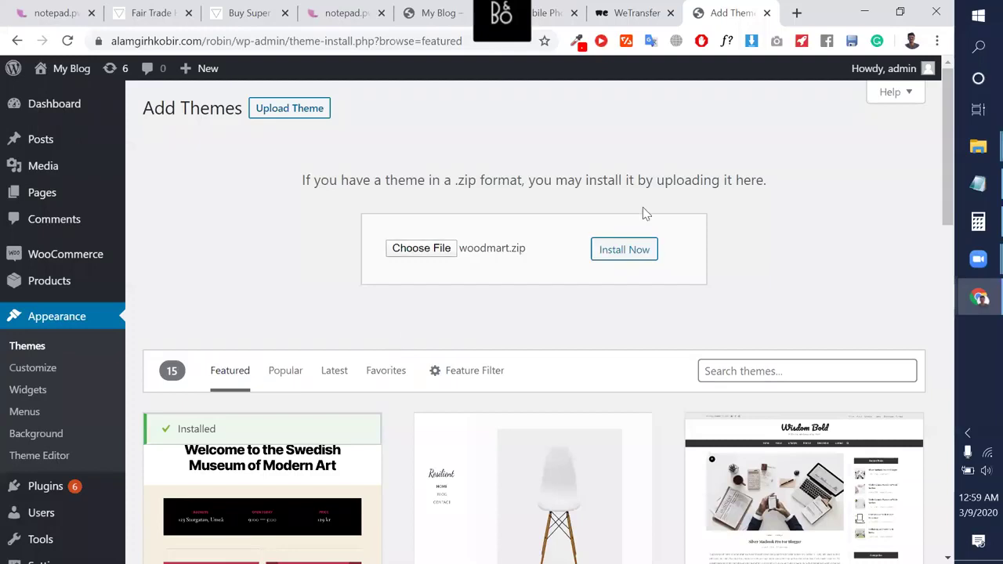
pyautogui.click(638, 255)
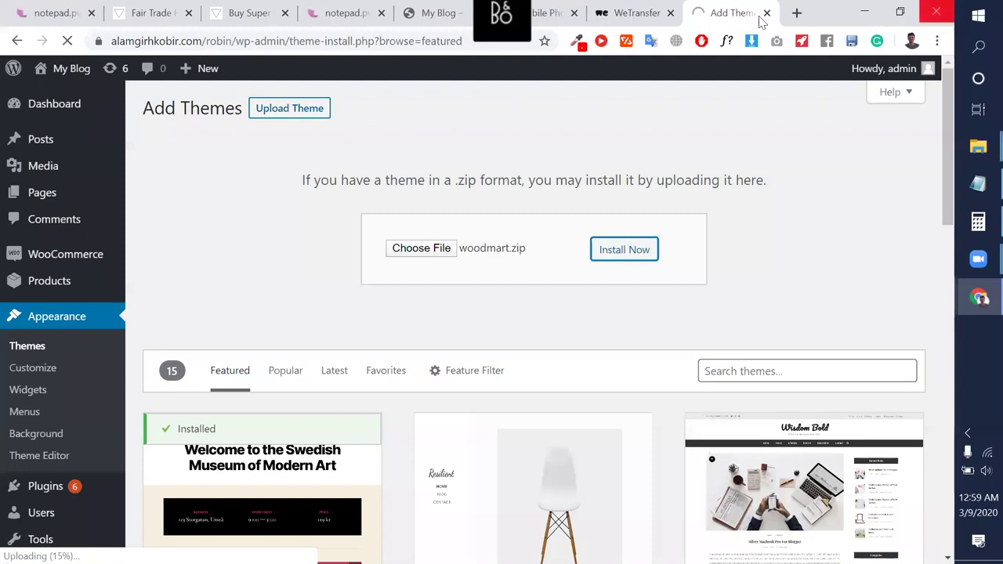
# Open the WoodMart item page on ThemeForest in a new browser tab.
pyautogui.click(627, 9)
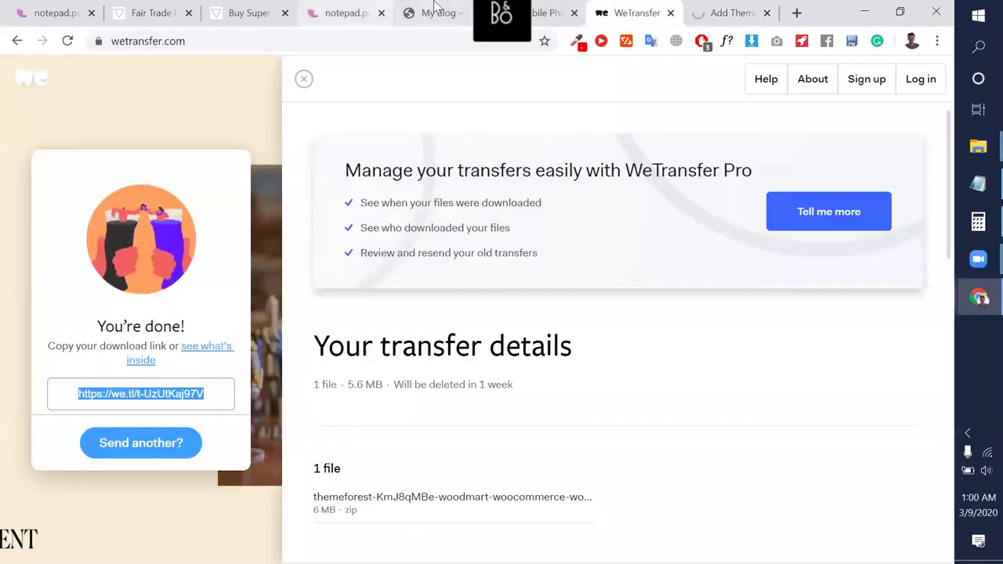
pyautogui.click(436, 8)
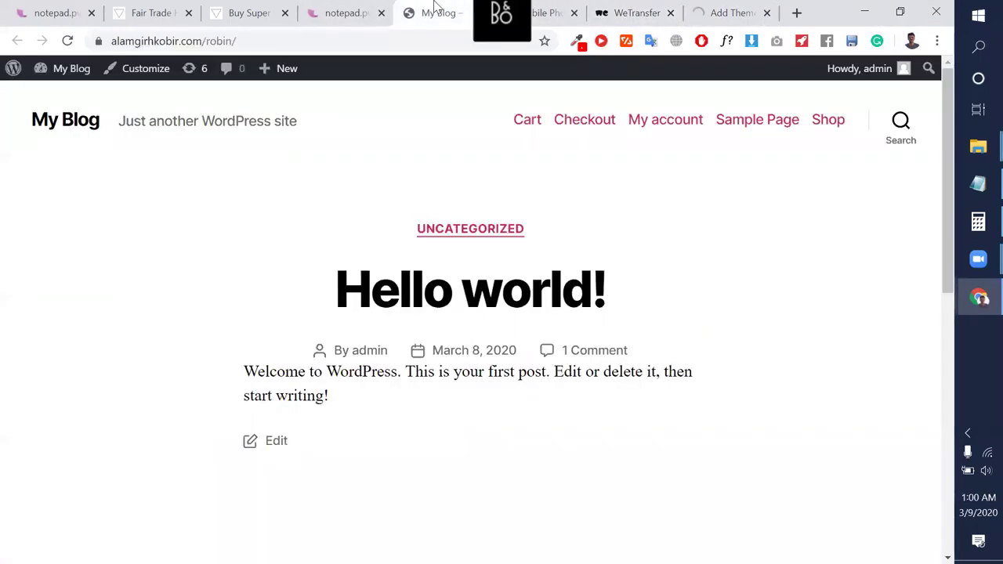
pyautogui.click(796, 12)
pyautogui.write('wo')
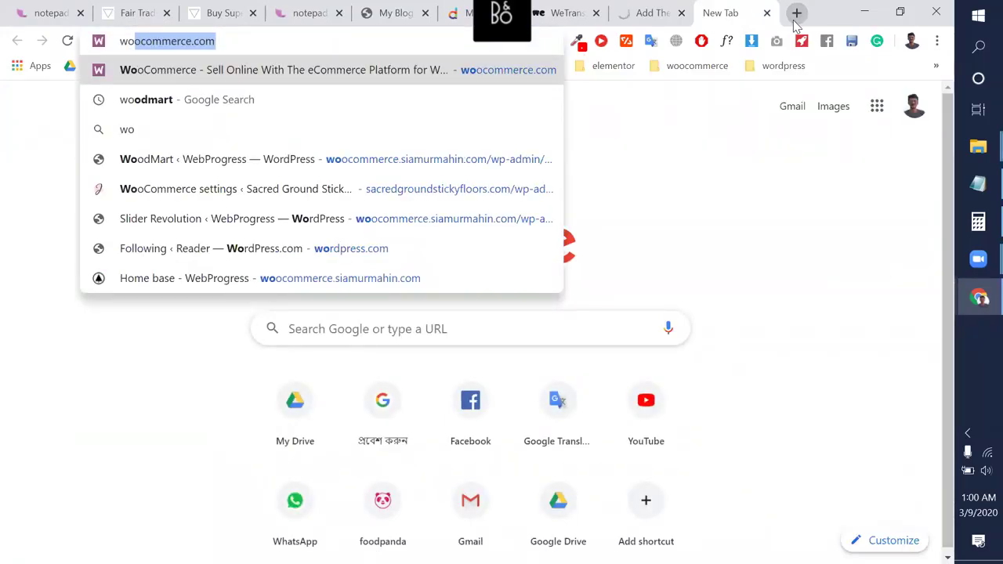
pyautogui.write('odm')
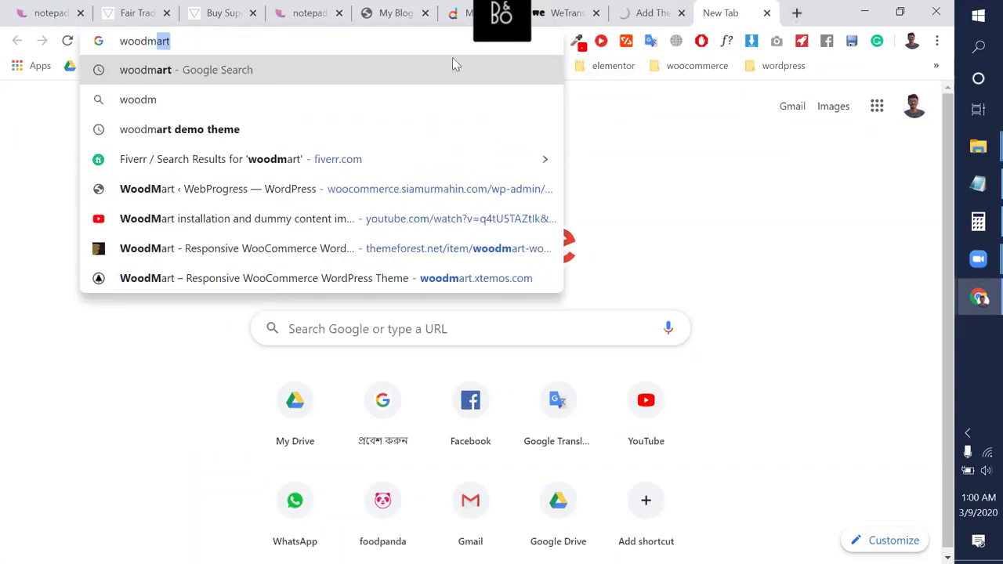
pyautogui.click(396, 248)
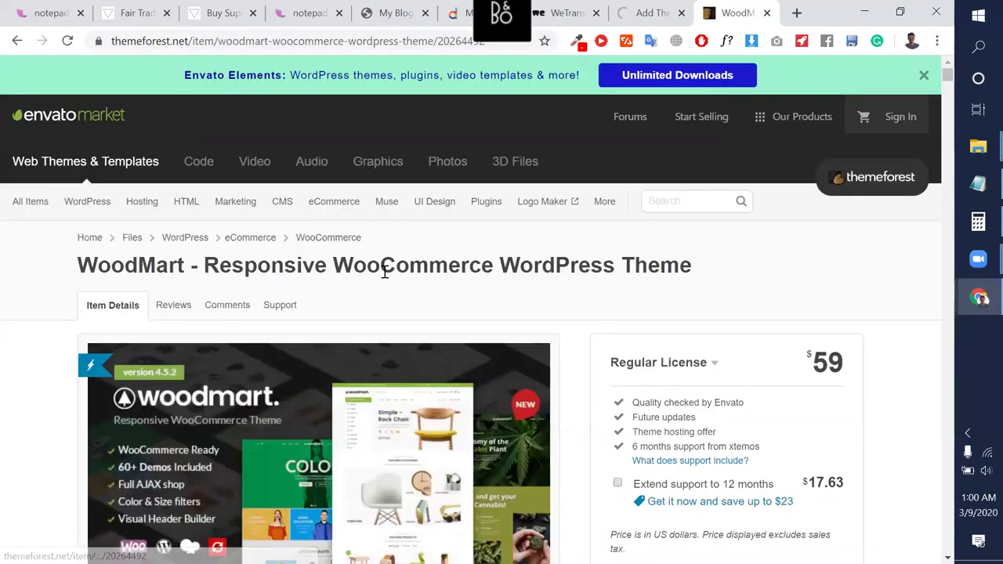
# Examine the WoodMart item's title, version banner, author details and the features included in its Regular License.
pyautogui.tripleClick(385, 272)
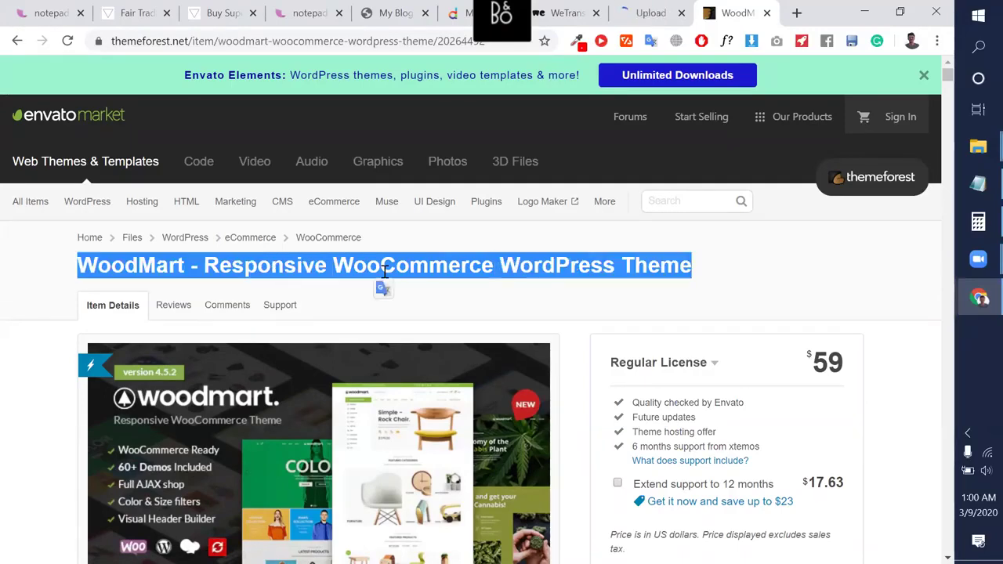
pyautogui.tripleClick(385, 272)
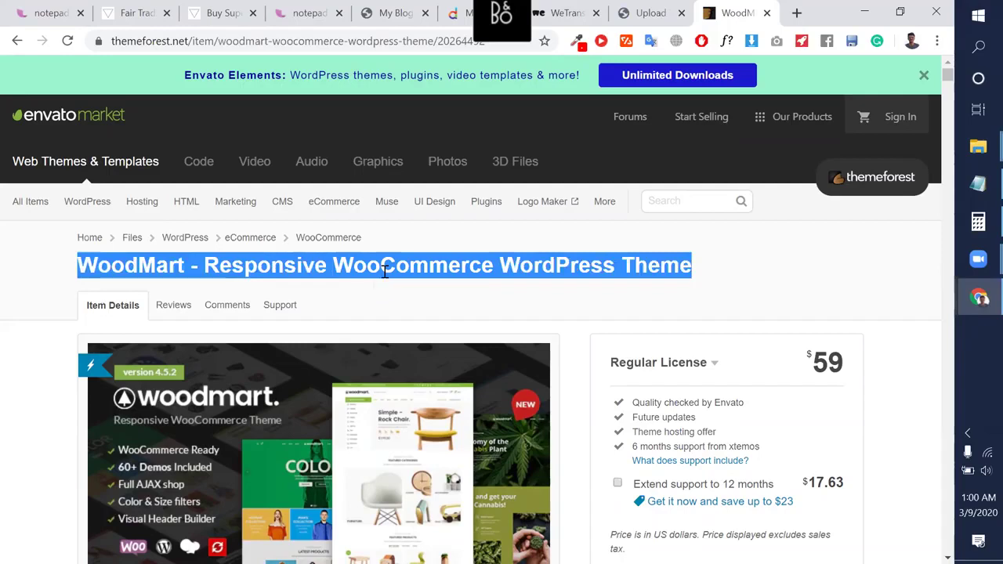
pyautogui.scroll(-2, 385, 272)
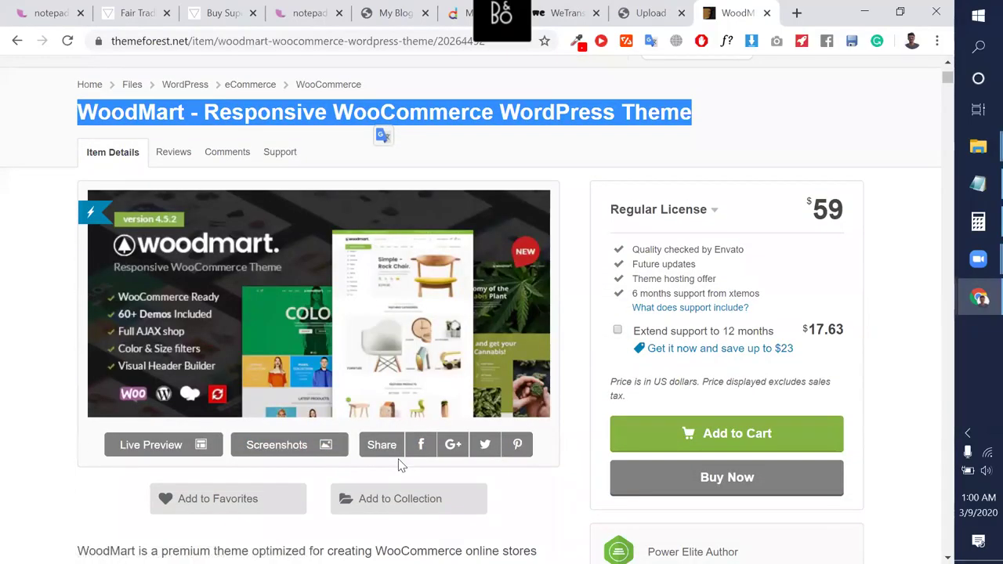
pyautogui.scroll(-3, 396, 459)
pyautogui.scroll(-1, 399, 466)
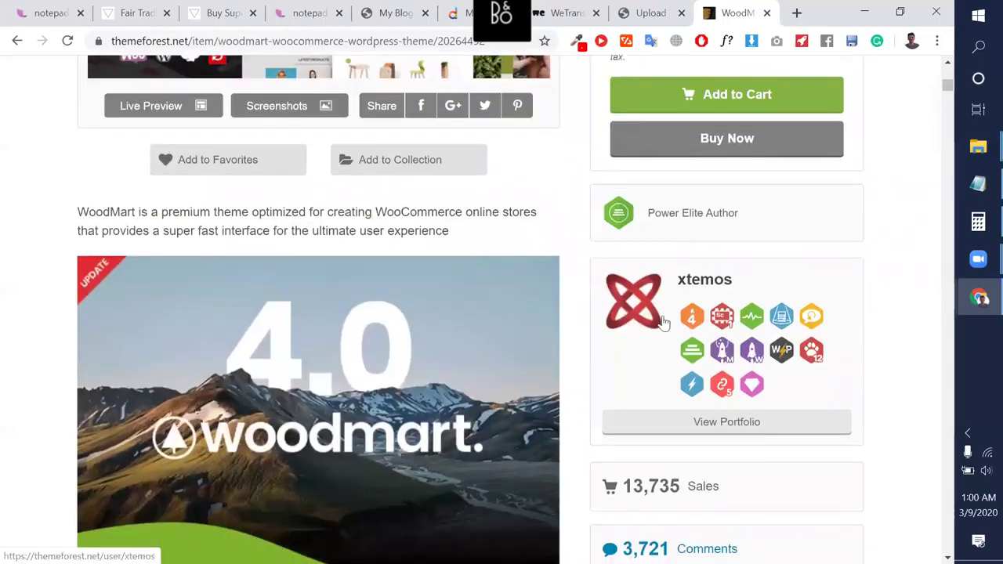
pyautogui.scroll(5, 660, 303)
pyautogui.moveTo(632, 272); pyautogui.dragTo(696, 271)
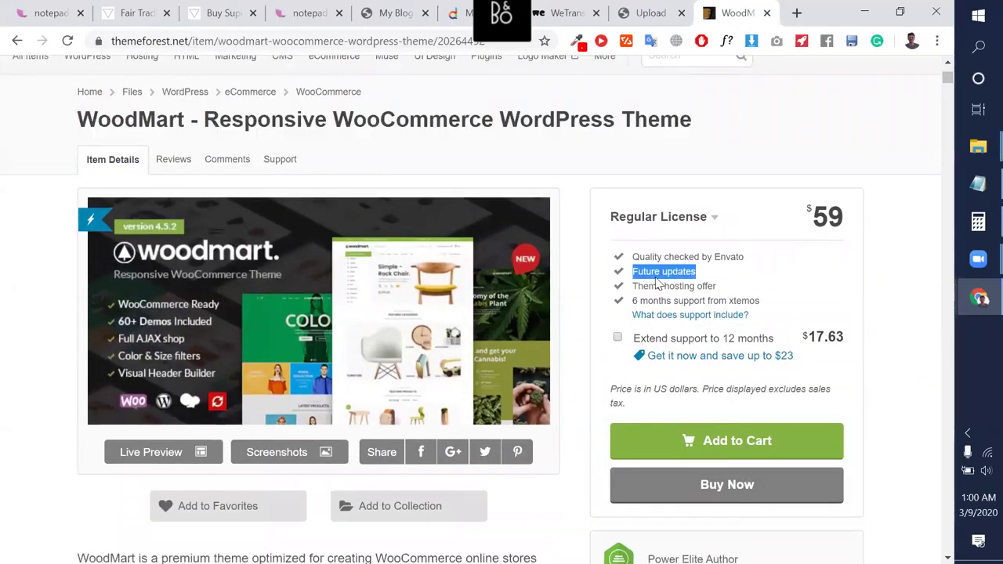
pyautogui.scroll(-2, 455, 255)
pyautogui.scroll(-2, 454, 255)
pyautogui.scroll(2, 177, 236)
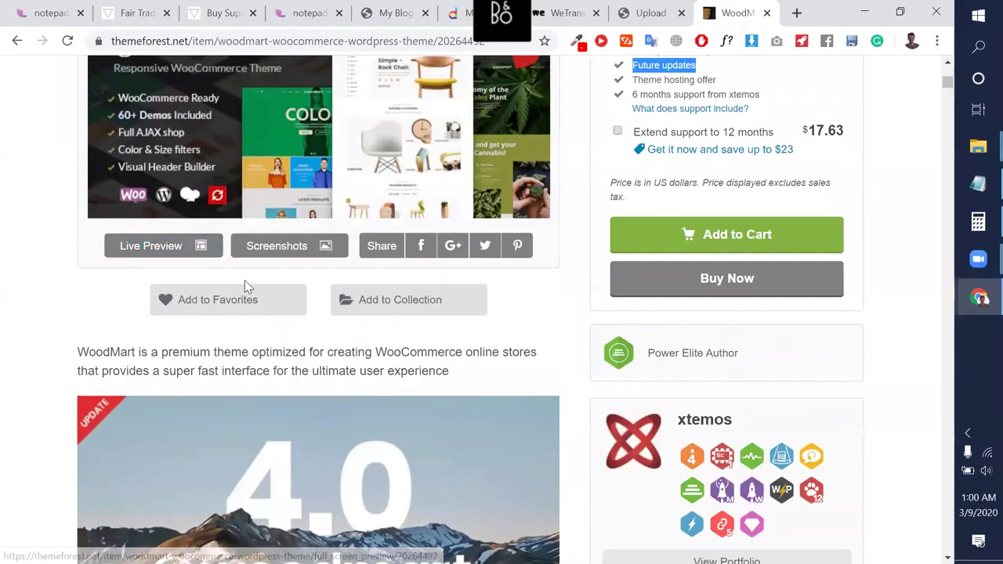
pyautogui.scroll(2, 245, 280)
# Examine WoodMart's item attributes, including Gutenberg optimization, compatible browsers, WooCommerce and WordPress versions, included files and tags.
pyautogui.scroll(-3, 243, 287)
pyautogui.scroll(-4, 405, 347)
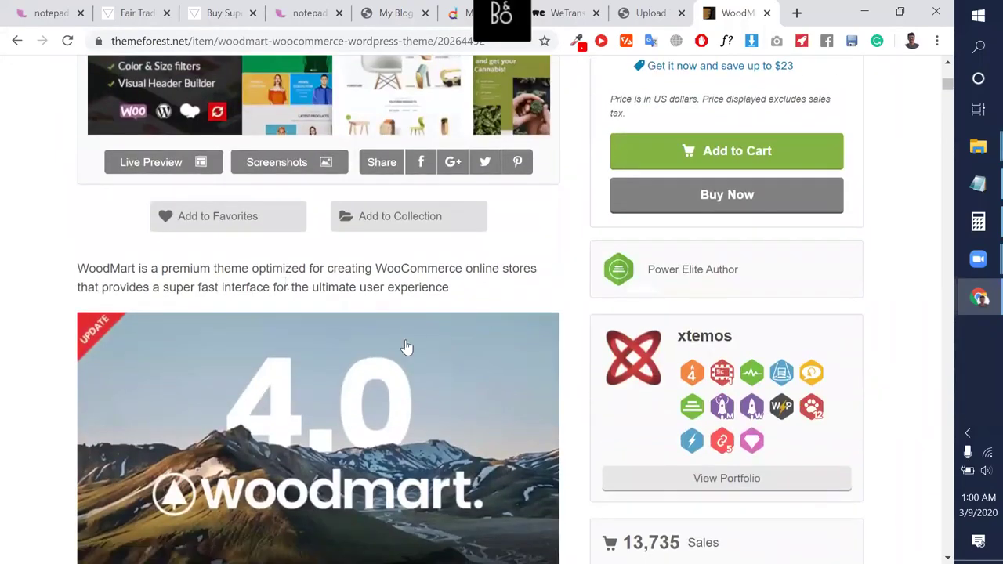
pyautogui.scroll(-2, 578, 333)
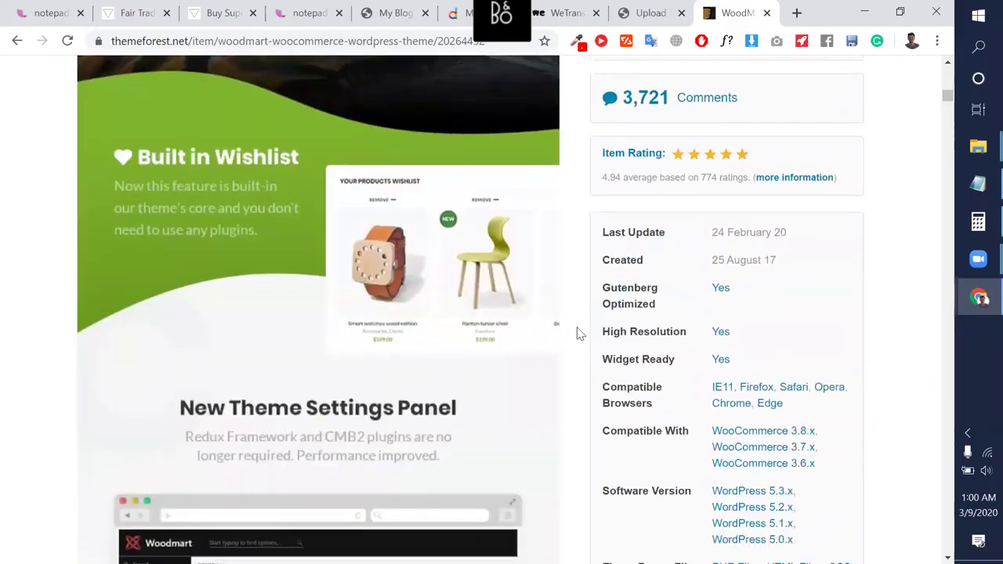
pyautogui.tripleClick(668, 279)
pyautogui.scroll(-1, 668, 282)
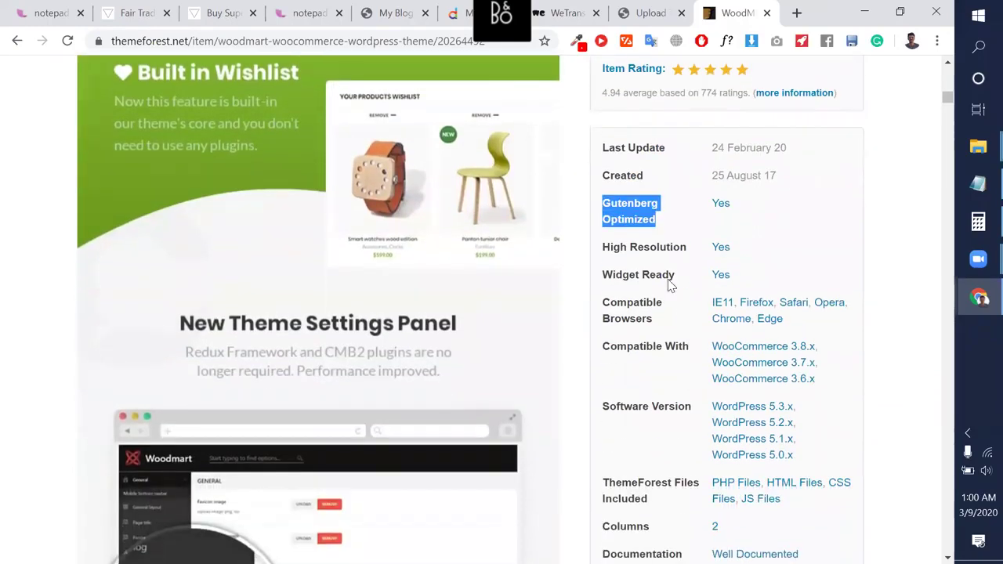
pyautogui.scroll(-1, 658, 298)
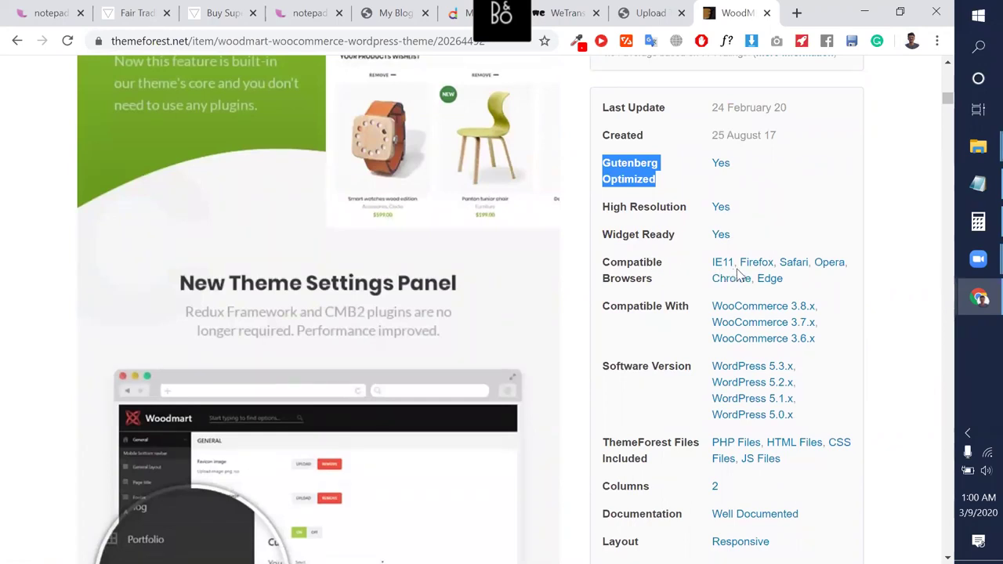
pyautogui.scroll(-1, 705, 282)
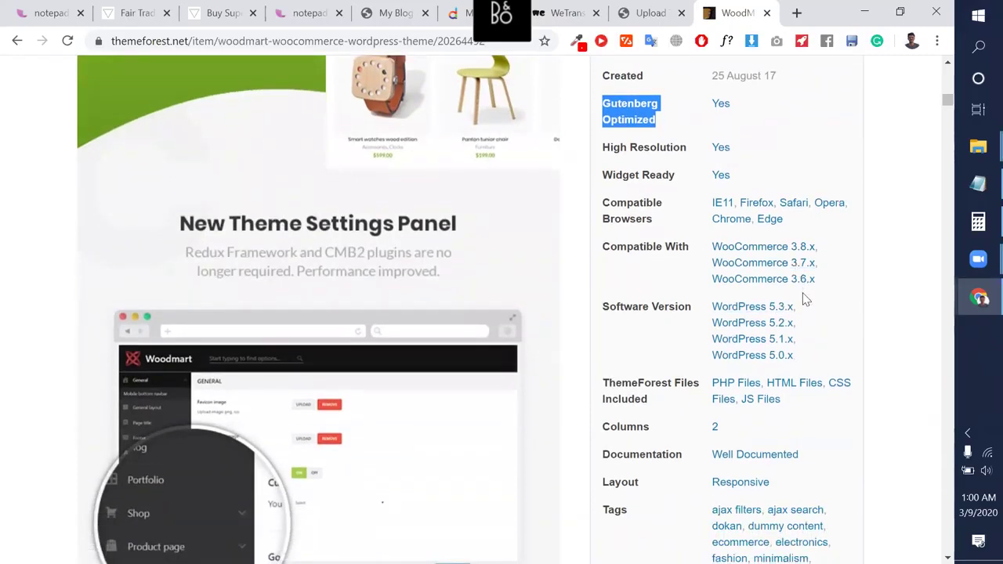
pyautogui.scroll(-1, 768, 298)
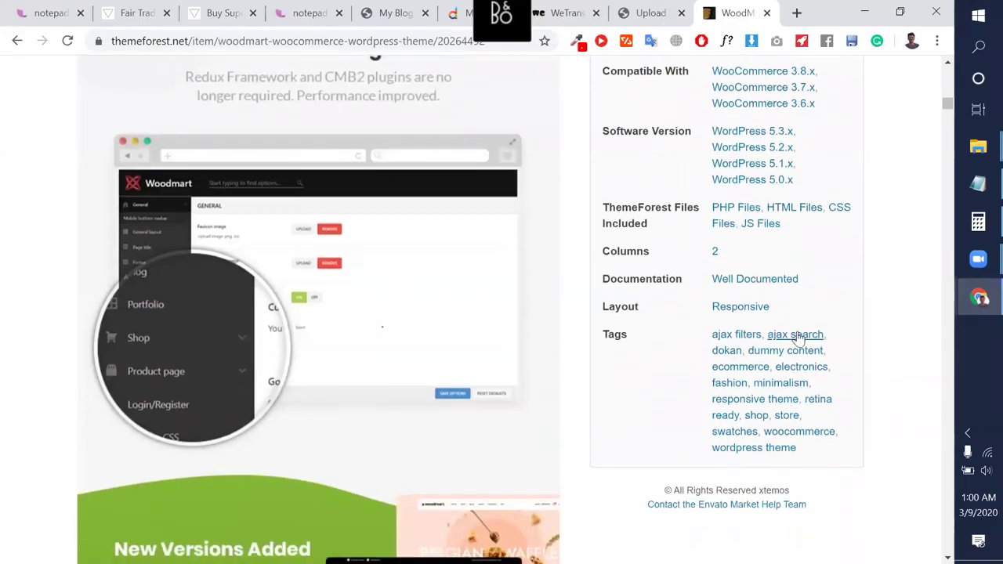
pyautogui.scroll(-4, 734, 302)
pyautogui.scroll(-4, 734, 301)
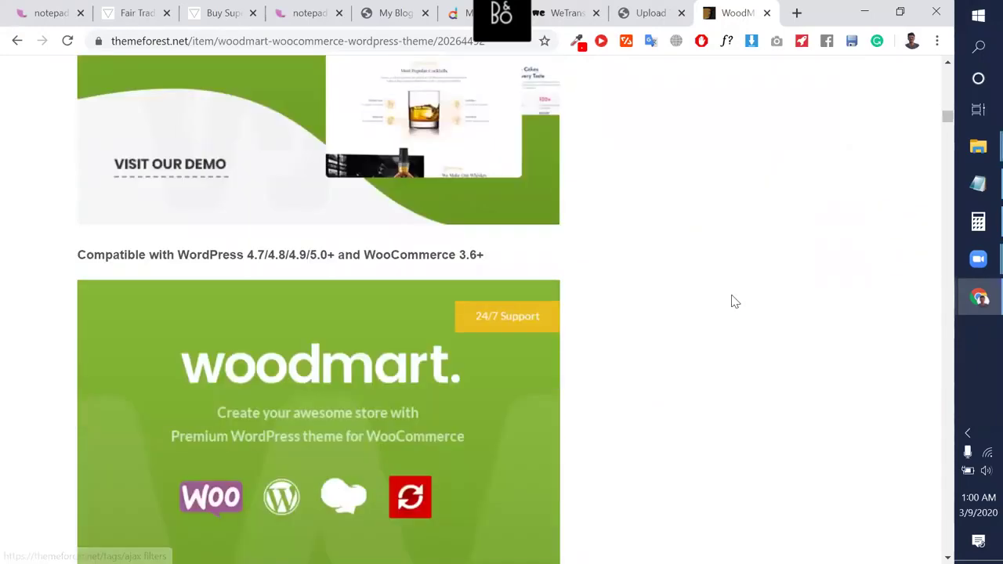
# Recheck WoodMart's purchase options and browse the item description through to the demo site previews.
pyautogui.scroll(10, 732, 302)
pyautogui.scroll(7, 713, 466)
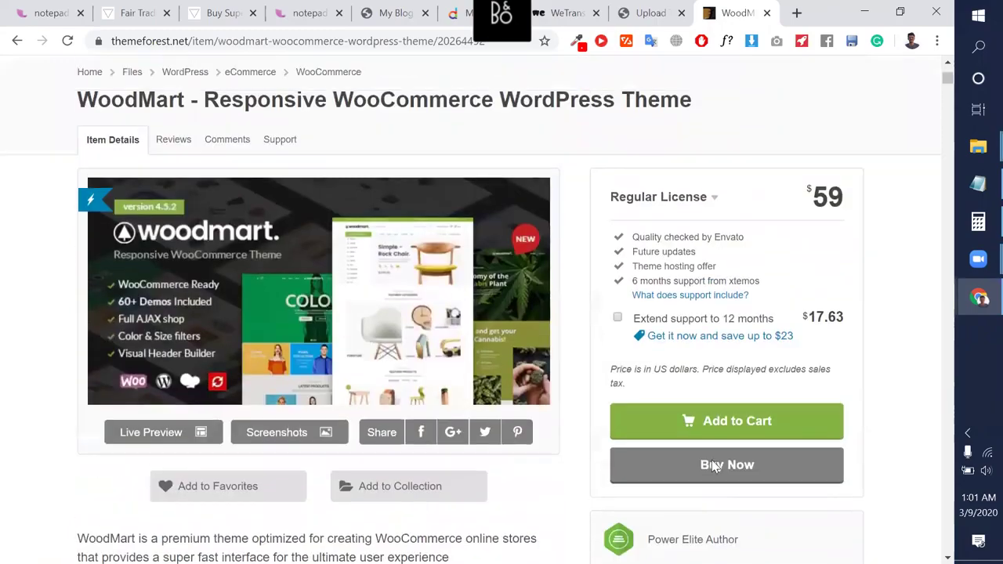
pyautogui.scroll(-4, 713, 467)
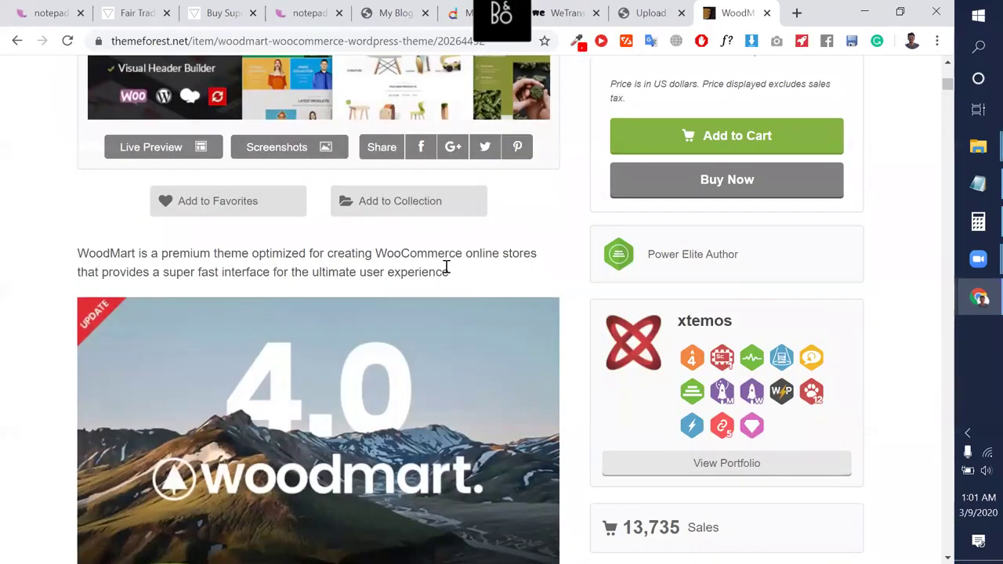
pyautogui.scroll(-4, 568, 377)
pyautogui.scroll(-4, 568, 378)
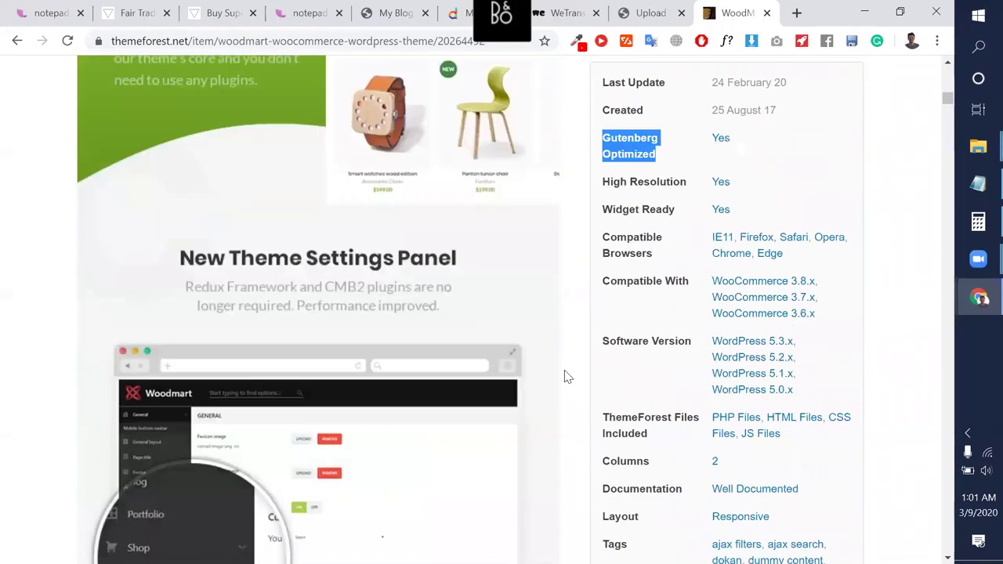
pyautogui.scroll(-6, 284, 303)
pyautogui.scroll(-15, 284, 302)
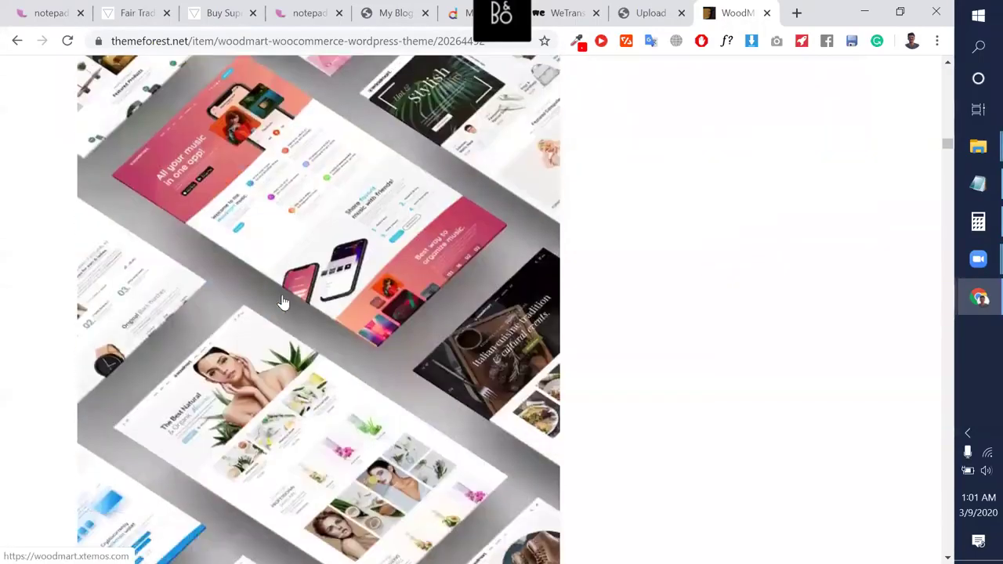
pyautogui.scroll(-1, 283, 303)
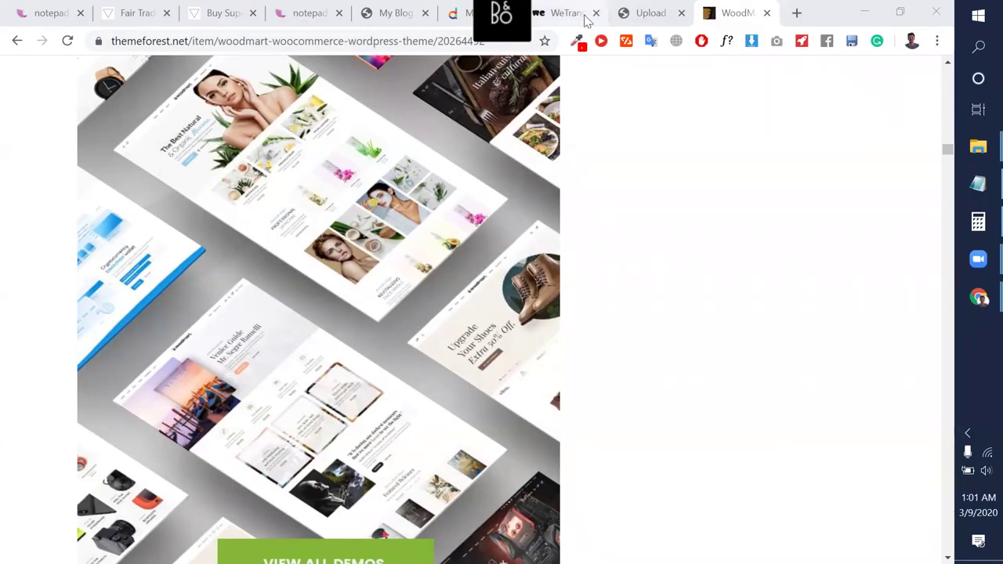
# Review the WordPress installation messages for woodmart.zip and close that upload tab.
pyautogui.click(645, 13)
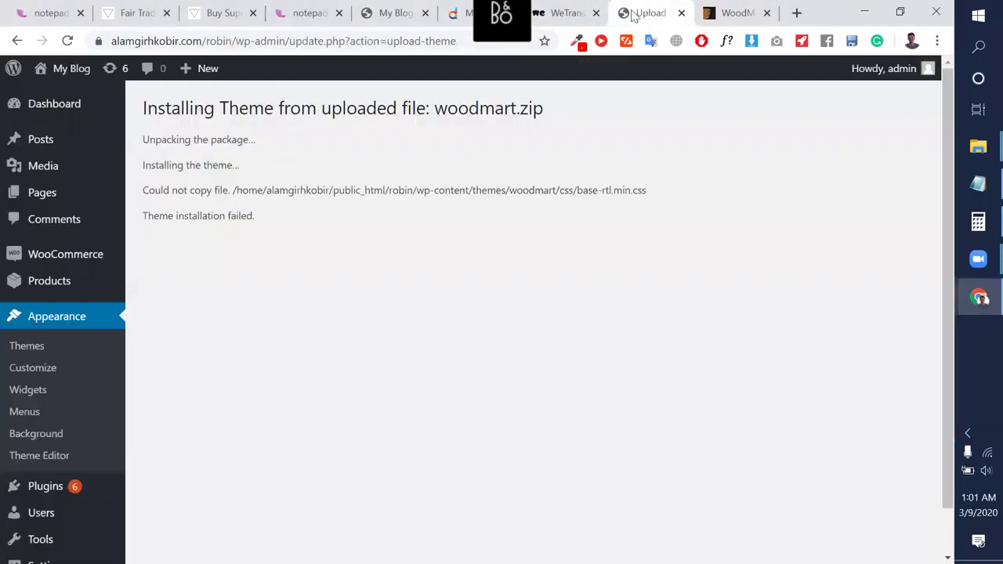
pyautogui.tripleClick(233, 190)
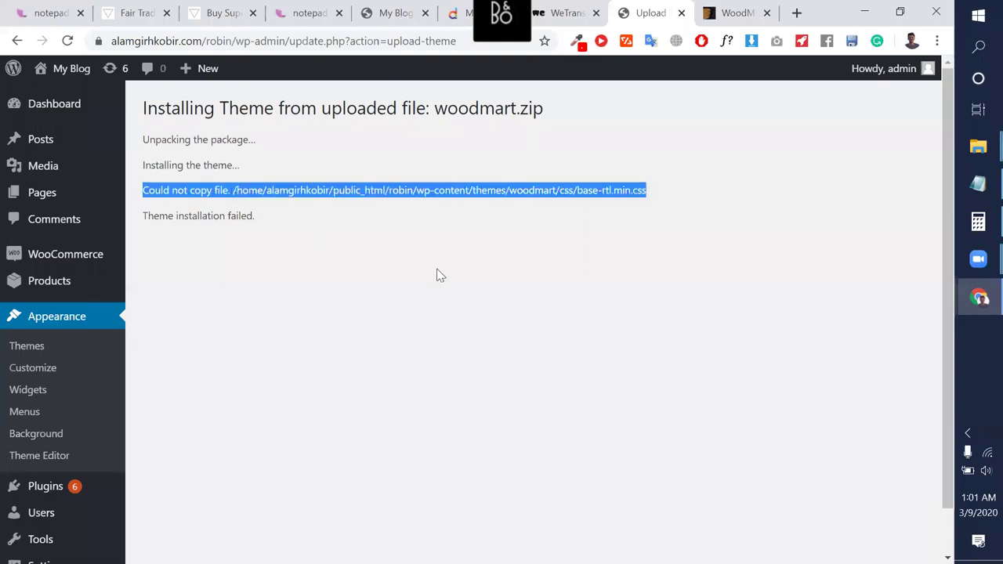
pyautogui.tripleClick(543, 191)
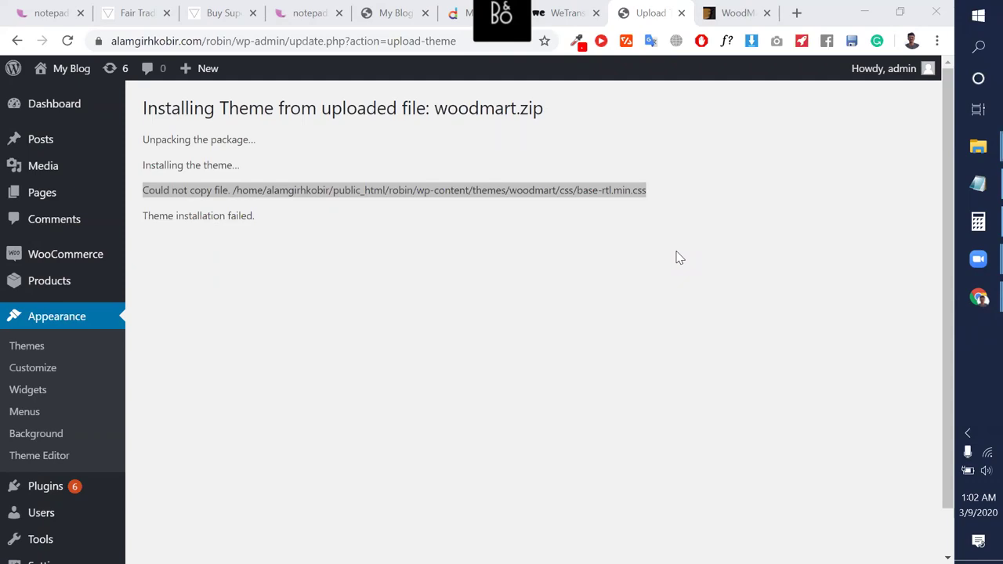
pyautogui.tripleClick(201, 162)
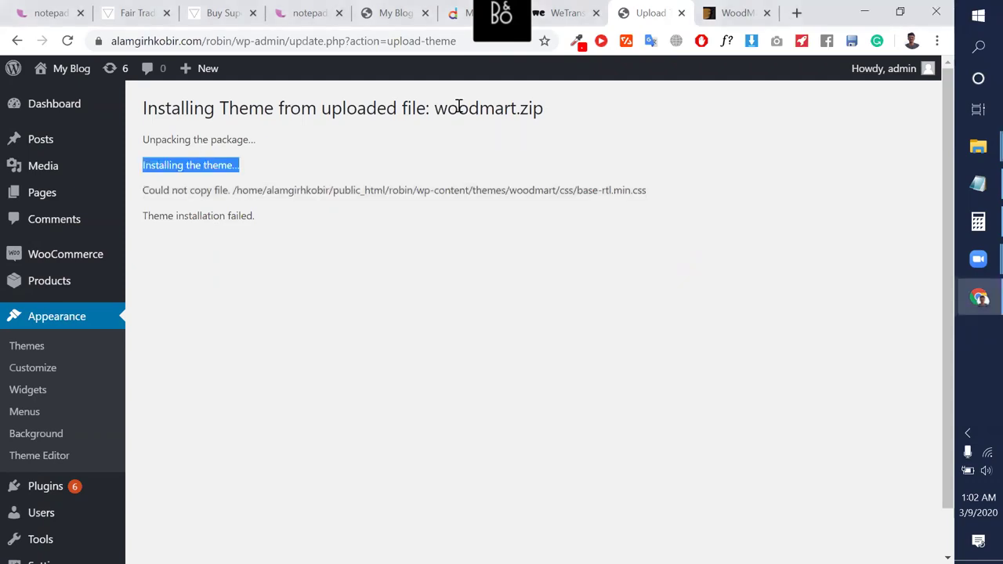
pyautogui.click(681, 12)
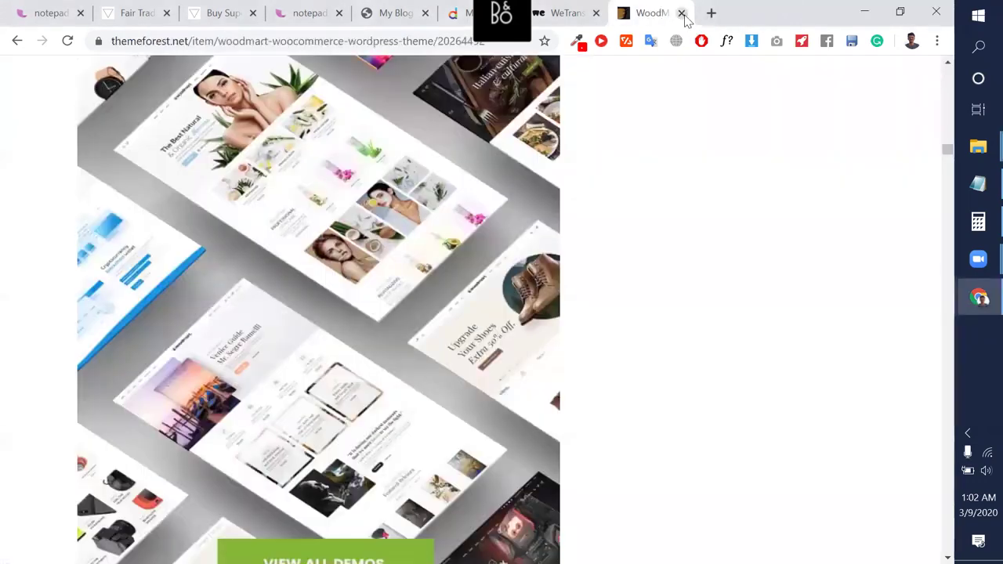
# Check the WeTransfer and ThemeForest pages, and minimize the browser and File Explorer windows.
pyautogui.click(571, 10)
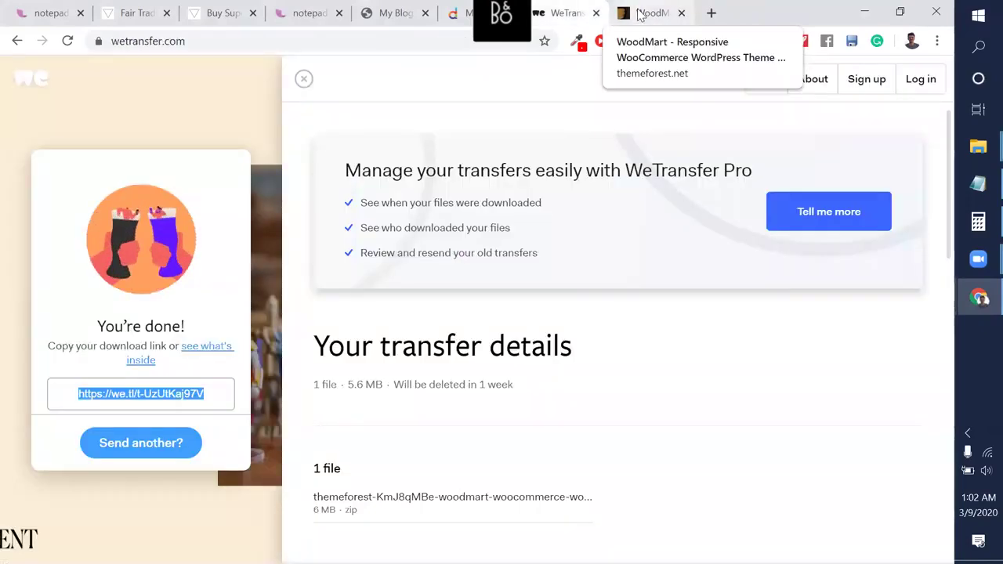
pyautogui.click(645, 13)
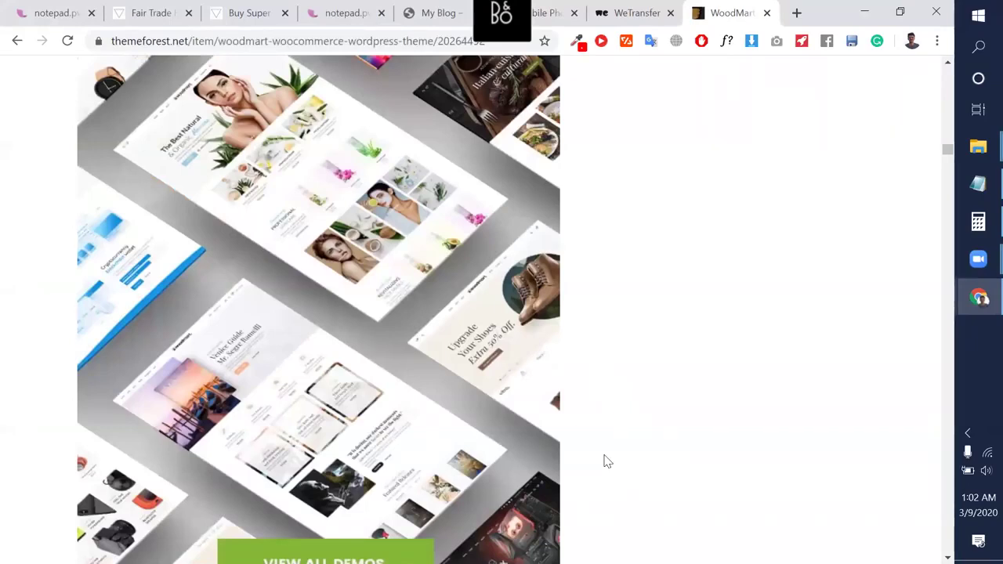
pyautogui.click(864, 11)
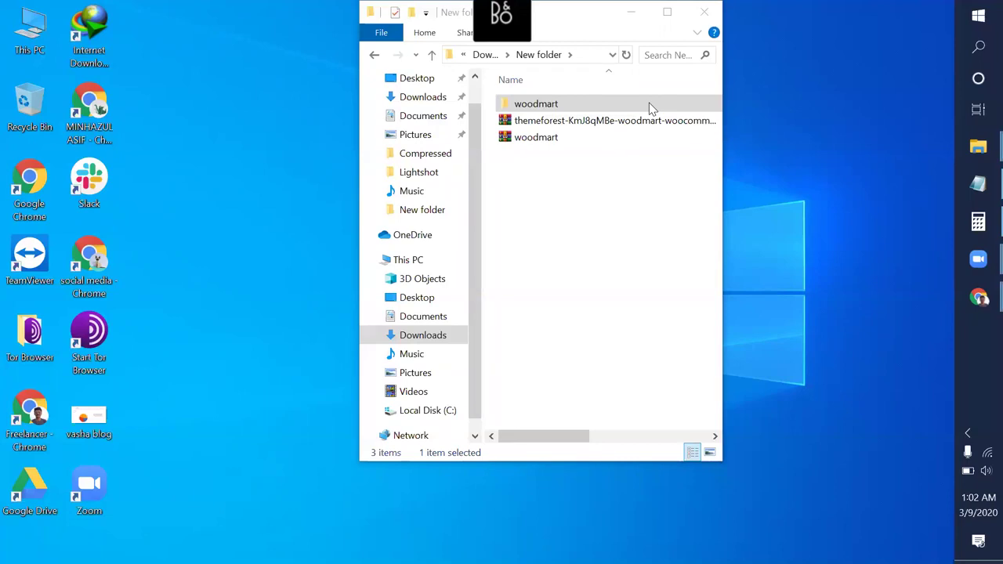
pyautogui.click(632, 12)
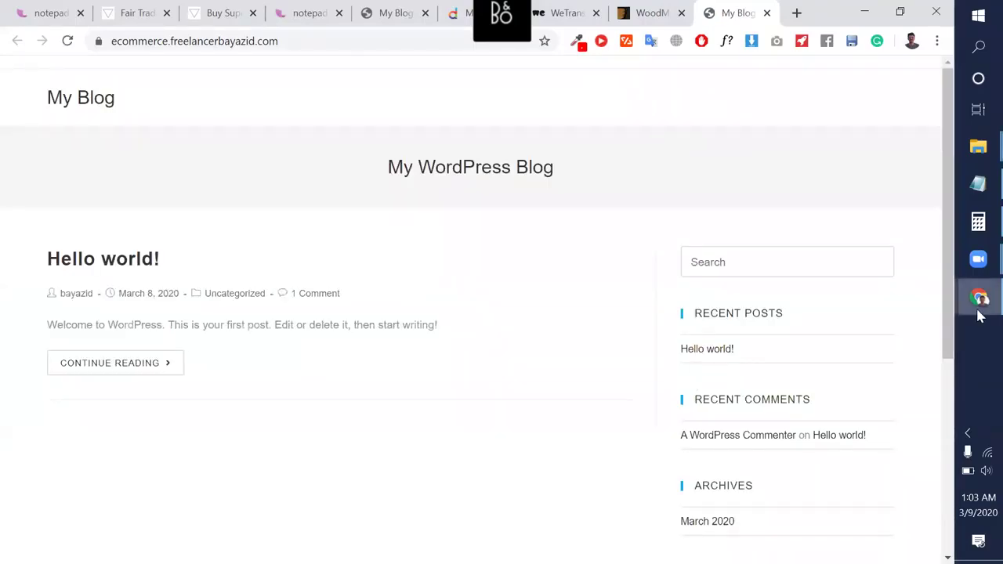
# Close the extra Chrome window showing a blank new tab and minimize the remaining browser window.
pyautogui.moveTo(977, 314)
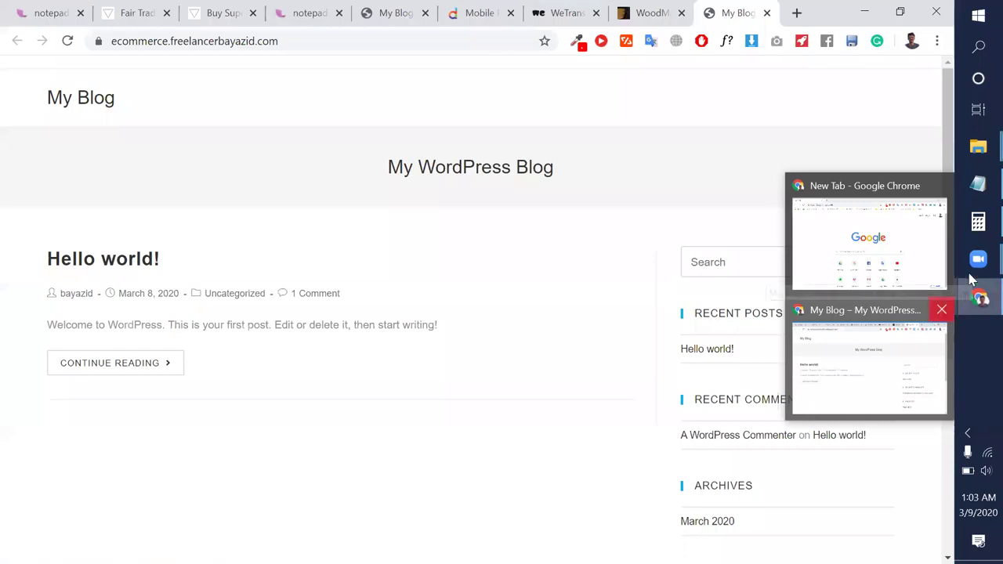
pyautogui.click(941, 186)
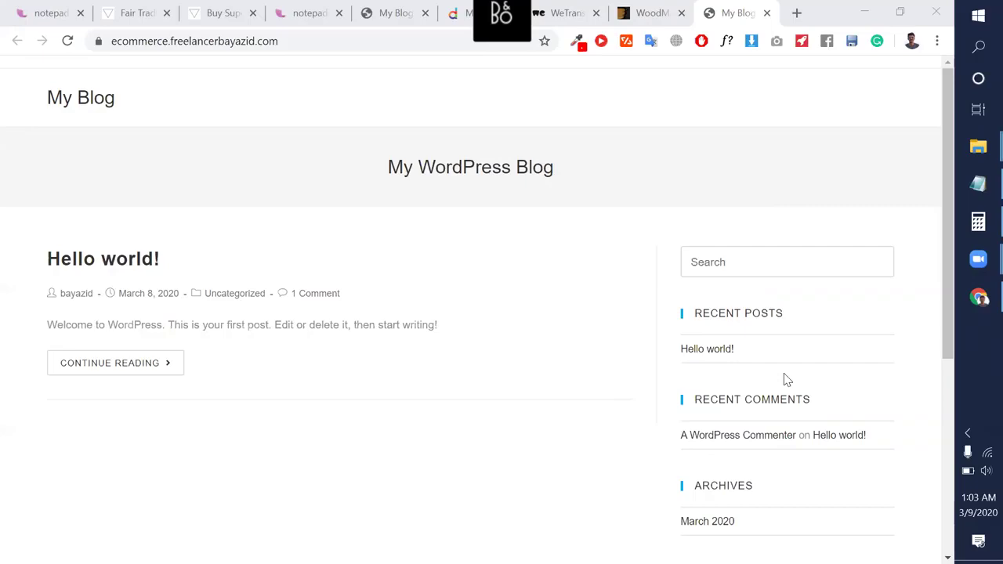
pyautogui.click(864, 13)
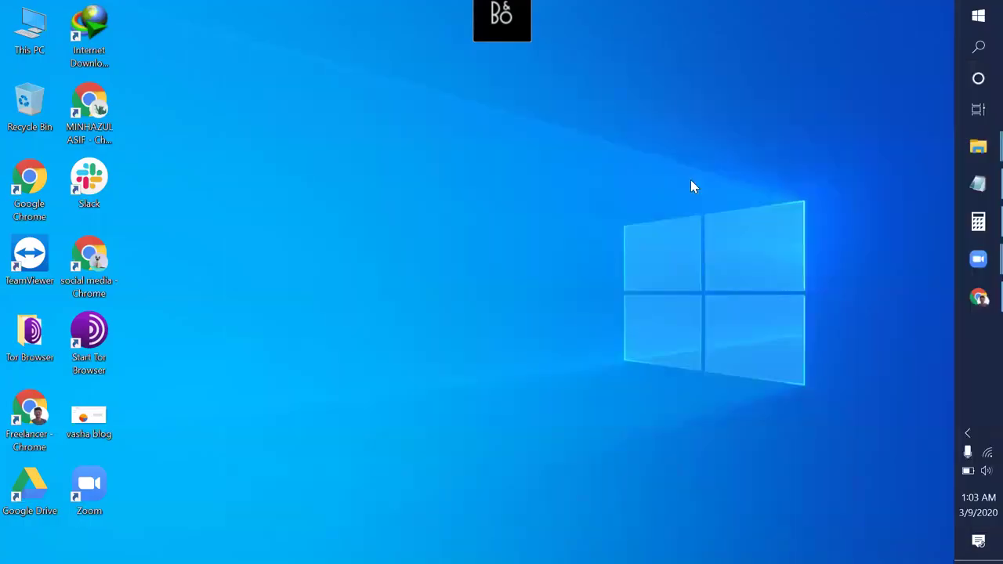
# Bring the browser back and load the store site's wp-admin address to reach the WordPress login form.
pyautogui.click(978, 299)
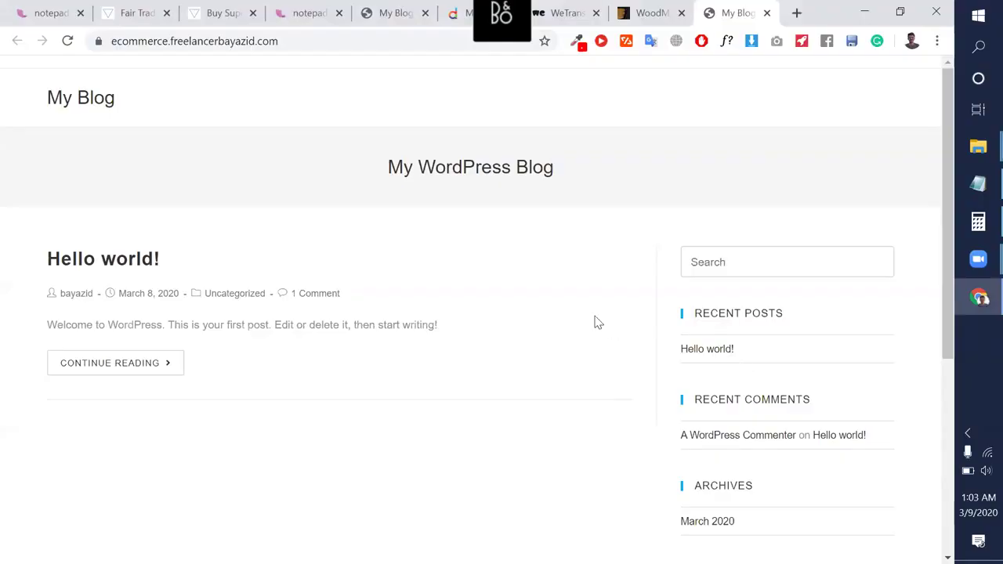
pyautogui.click(324, 46)
pyautogui.click(324, 45)
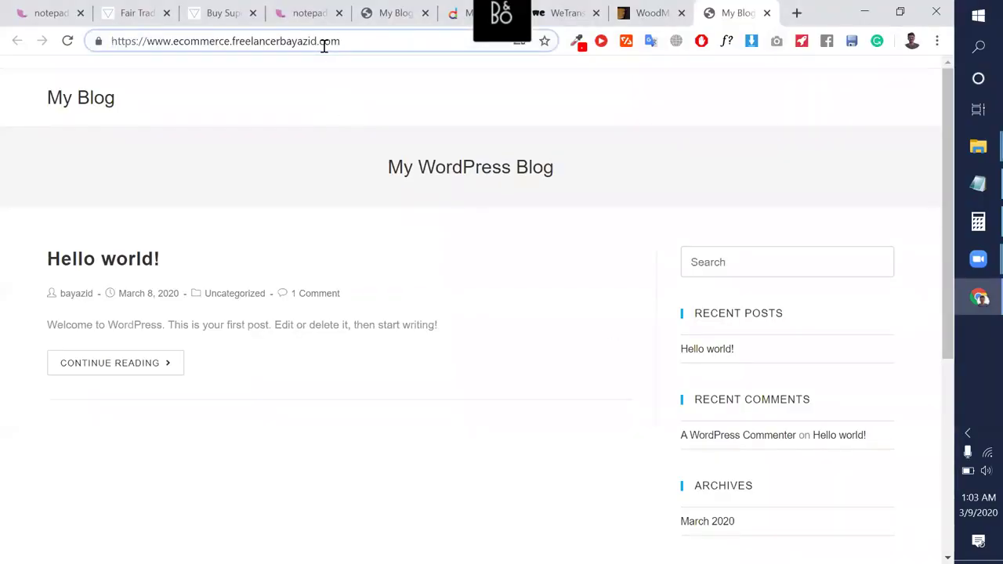
pyautogui.write('wp-admi')
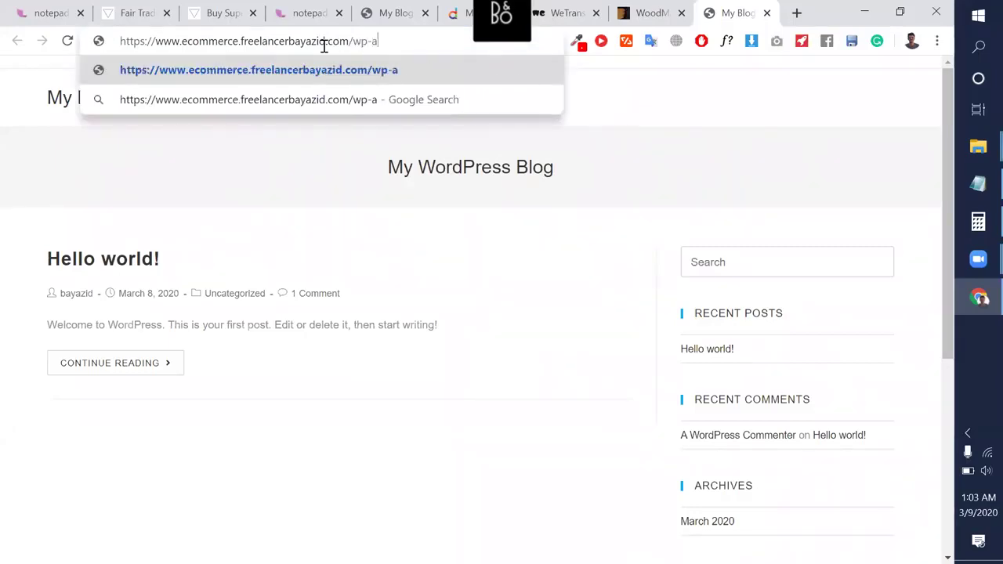
pyautogui.write('n')
pyautogui.press('Return')
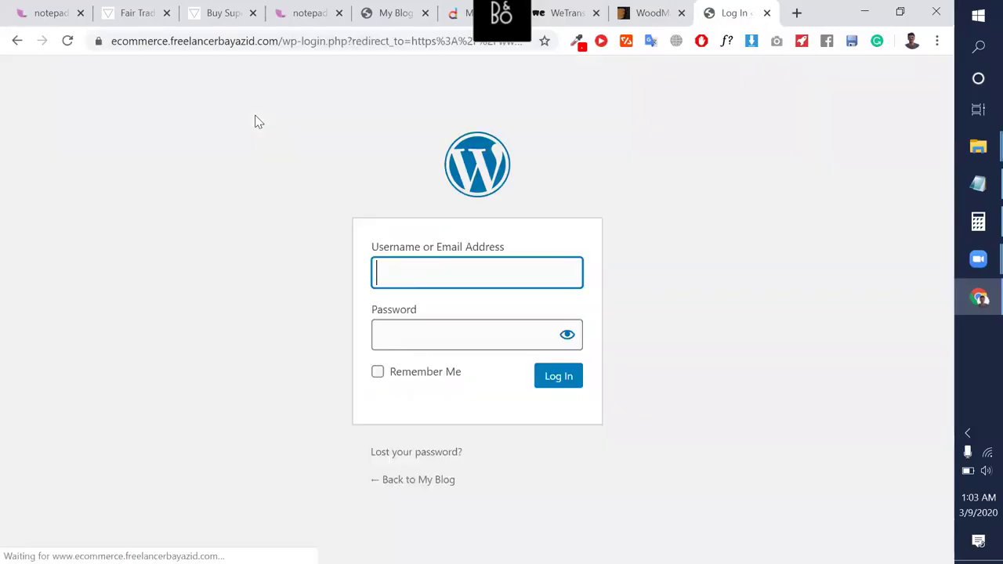
# Log in to WordPress with the account username and password, with Remember Me enabled, and save the credentials in the browser.
pyautogui.write('bayazid')
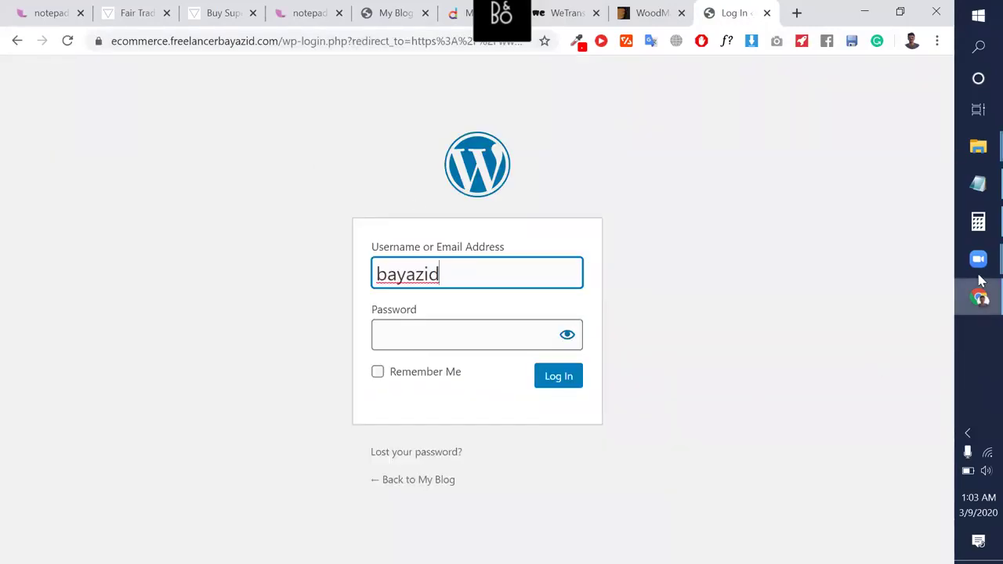
pyautogui.click(867, 12)
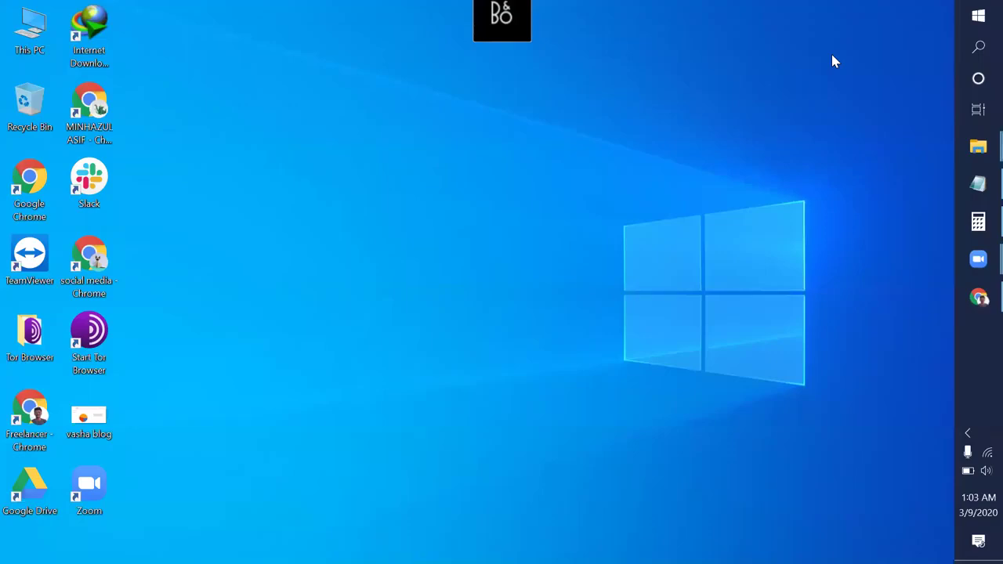
pyautogui.click(978, 298)
pyautogui.click(497, 322)
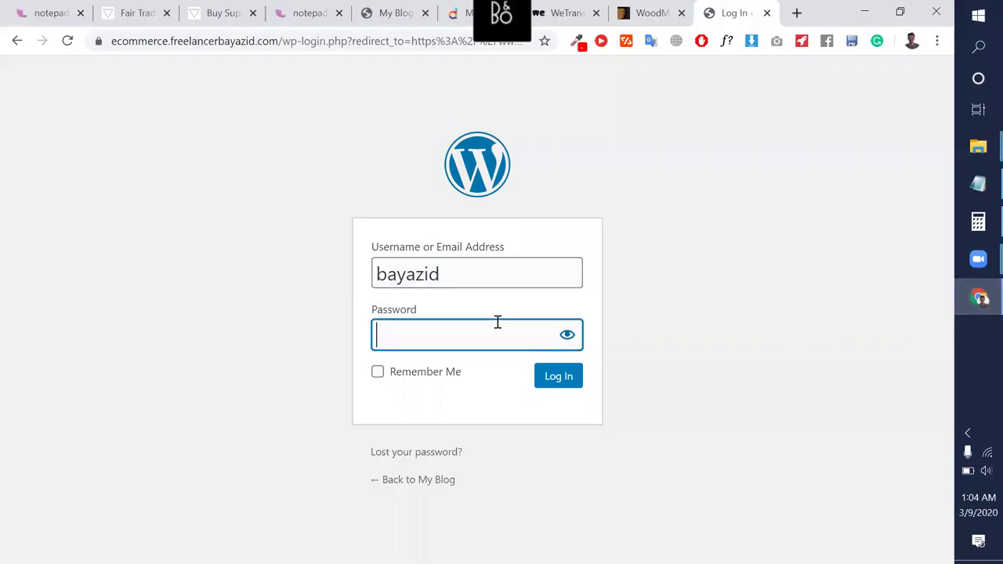
pyautogui.hotkey('ctrl', 'v')
pyautogui.click(379, 371)
pyautogui.click(547, 378)
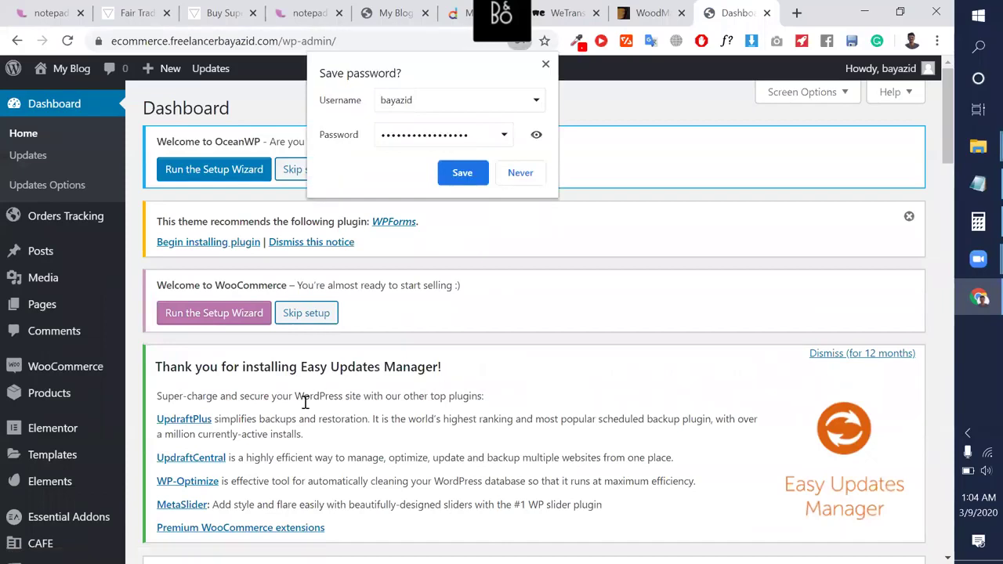
pyautogui.click(461, 174)
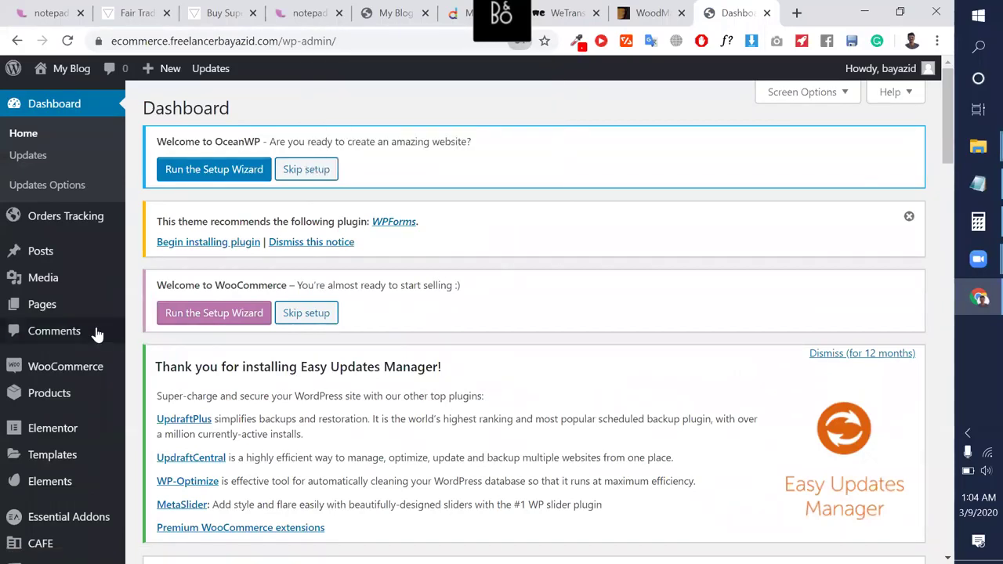
# Go to the installed themes in the WordPress admin and open the page for adding a new theme.
pyautogui.scroll(-4, 98, 361)
pyautogui.scroll(-1, 90, 376)
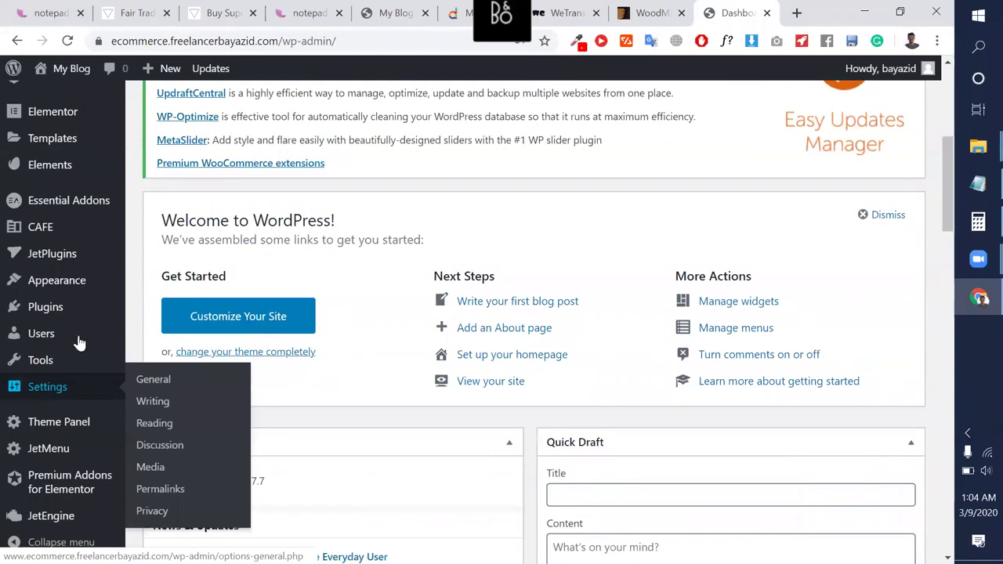
pyautogui.moveTo(71, 289)
pyautogui.click(149, 300)
pyautogui.click(149, 291)
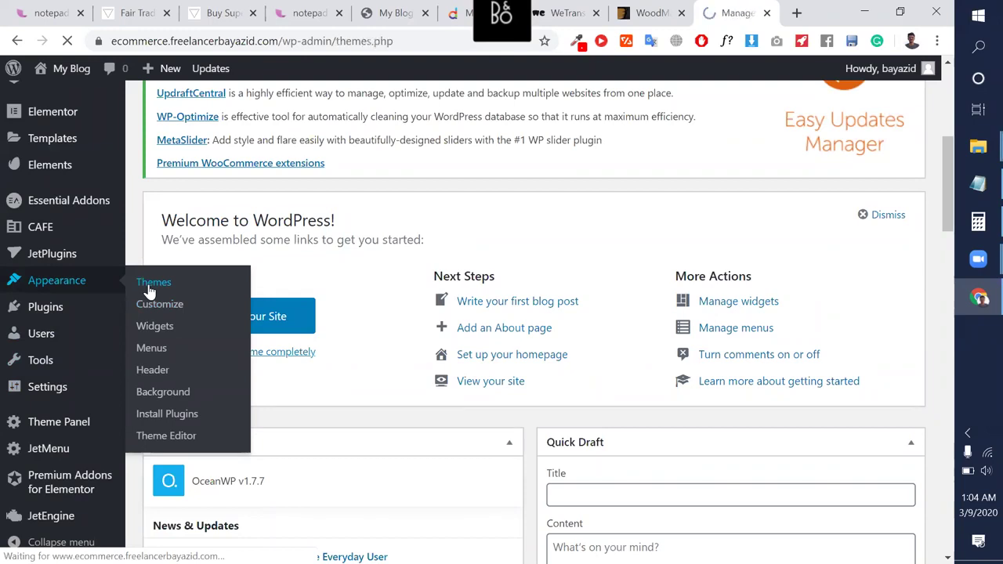
pyautogui.scroll(-1, 331, 267)
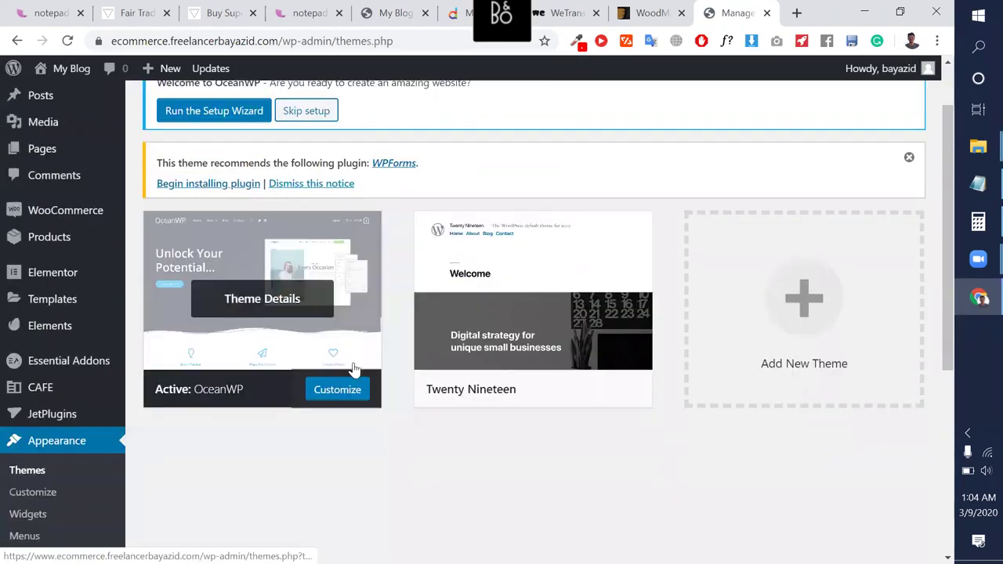
pyautogui.scroll(1, 275, 306)
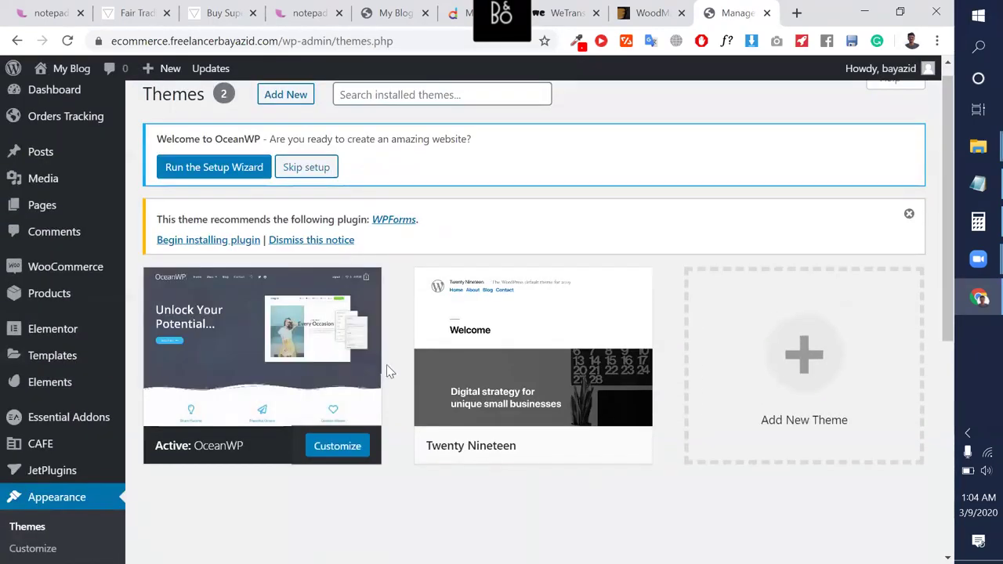
pyautogui.scroll(1, 264, 208)
pyautogui.click(304, 116)
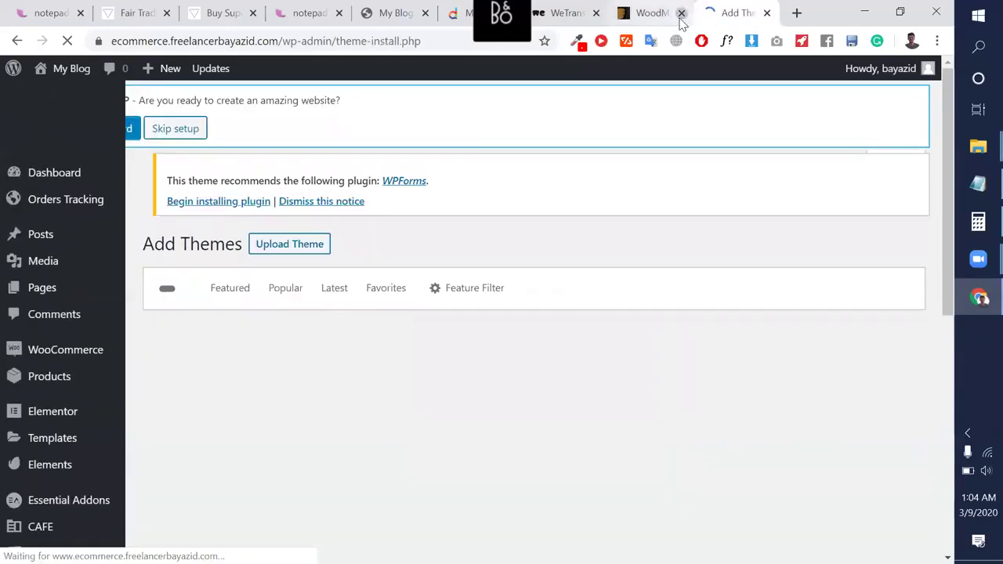
# Close the WoodMart ThemeForest and WeTransfer tabs and glance through the featured themes on the Add Themes page.
pyautogui.click(681, 12)
pyautogui.click(596, 12)
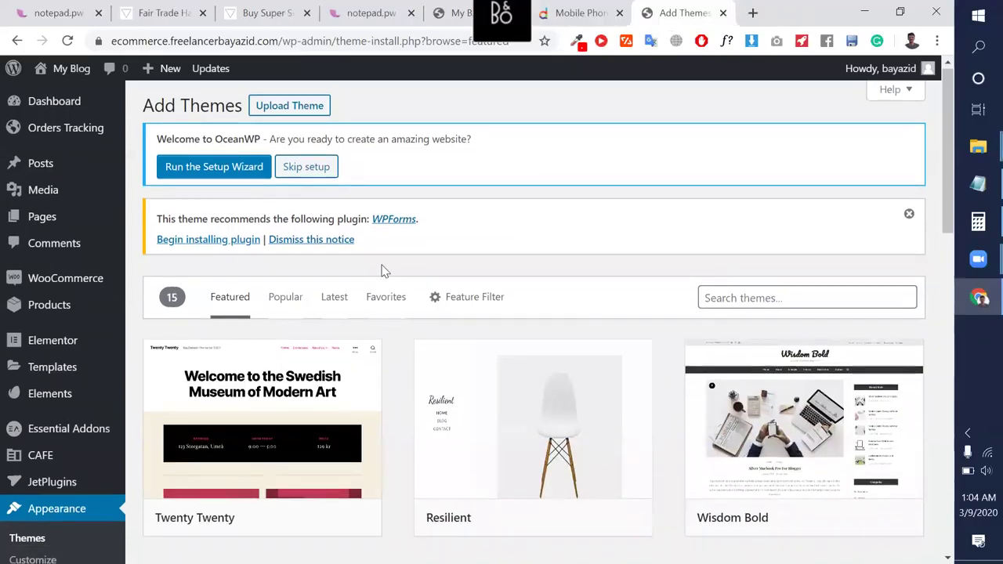
pyautogui.scroll(-2, 384, 270)
pyautogui.scroll(1, 727, 226)
pyautogui.scroll(2, 401, 191)
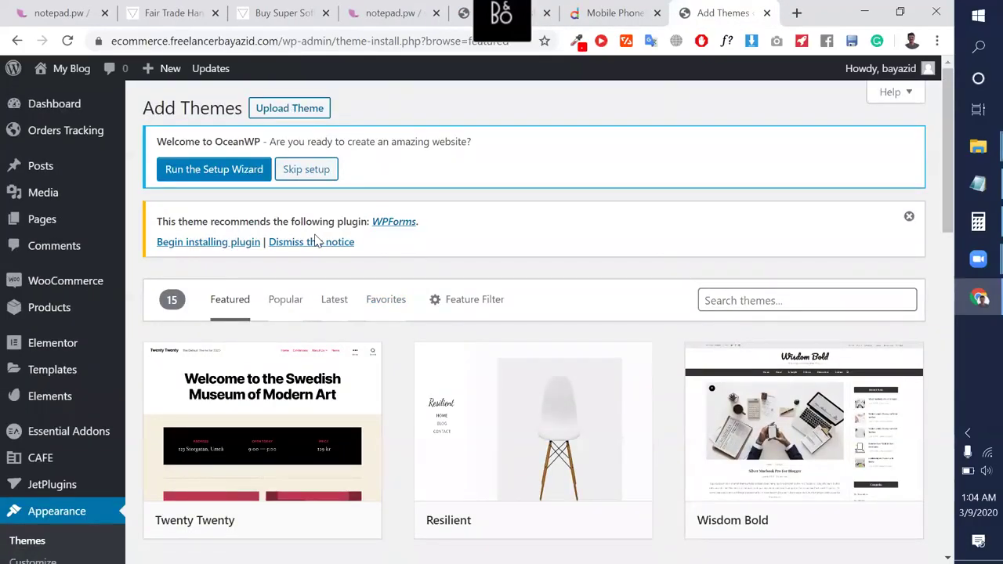
# Upload woodmart.zip from the New folder in Downloads as a theme and start its installation.
pyautogui.click(307, 114)
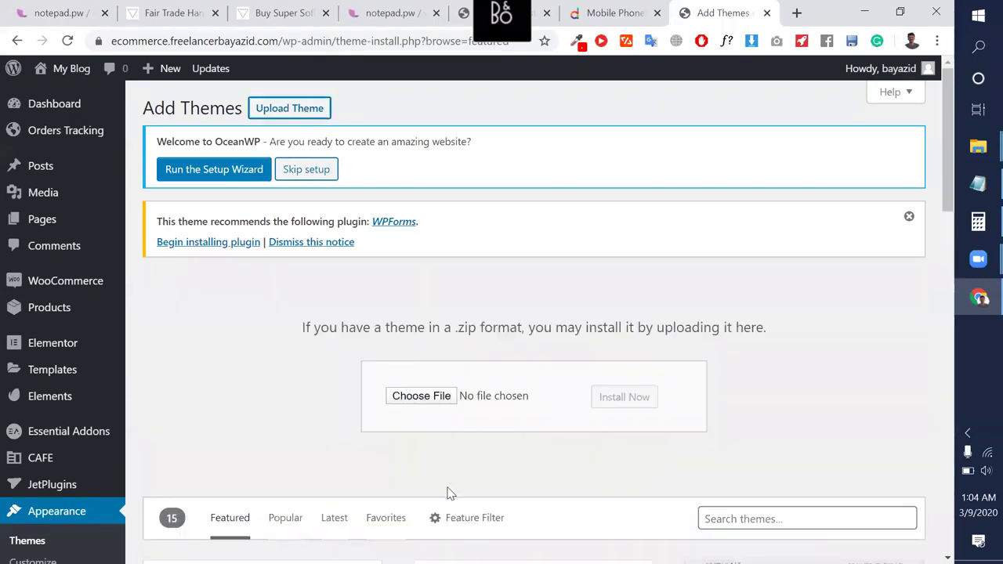
pyautogui.click(428, 395)
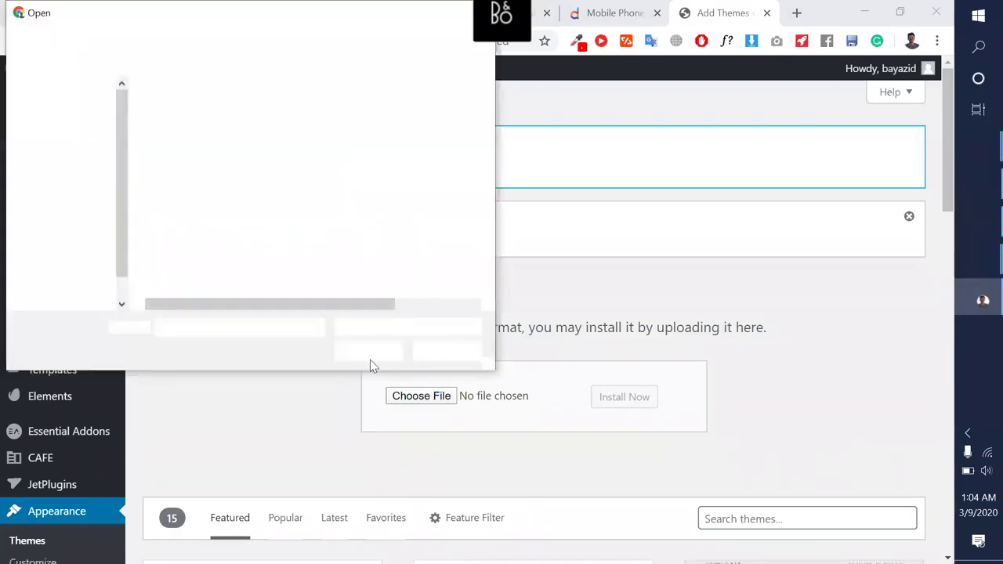
pyautogui.click(235, 142)
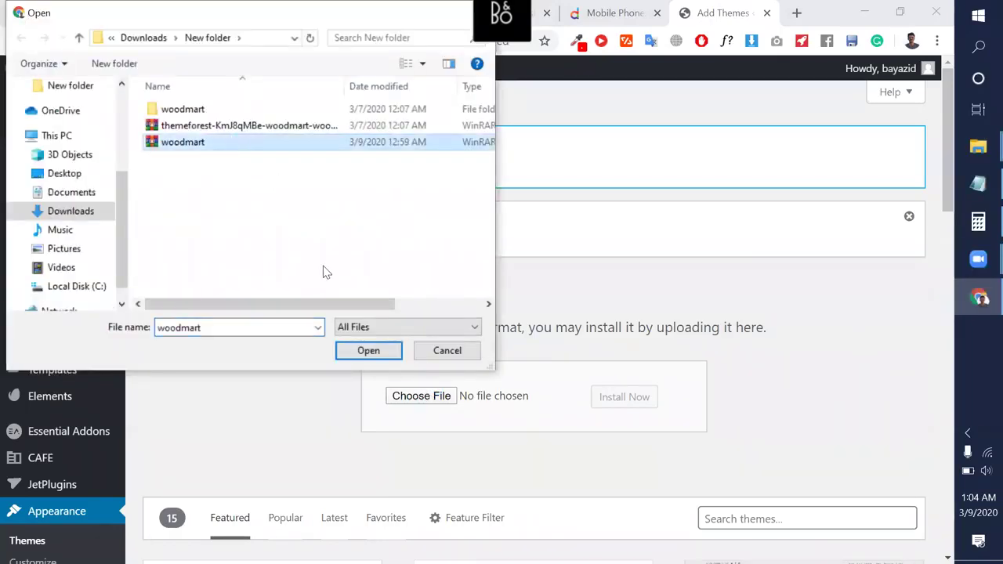
pyautogui.click(367, 351)
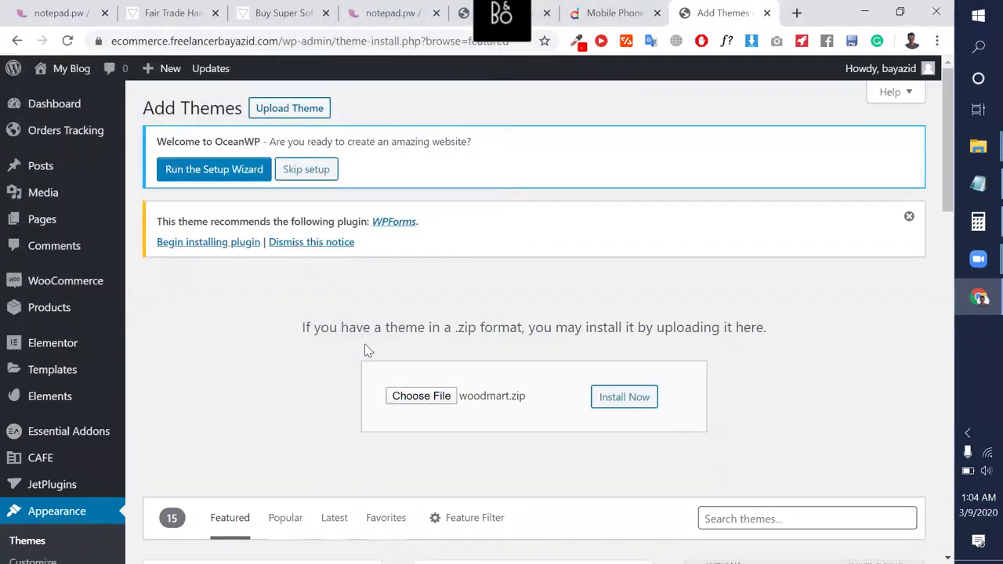
pyautogui.click(637, 404)
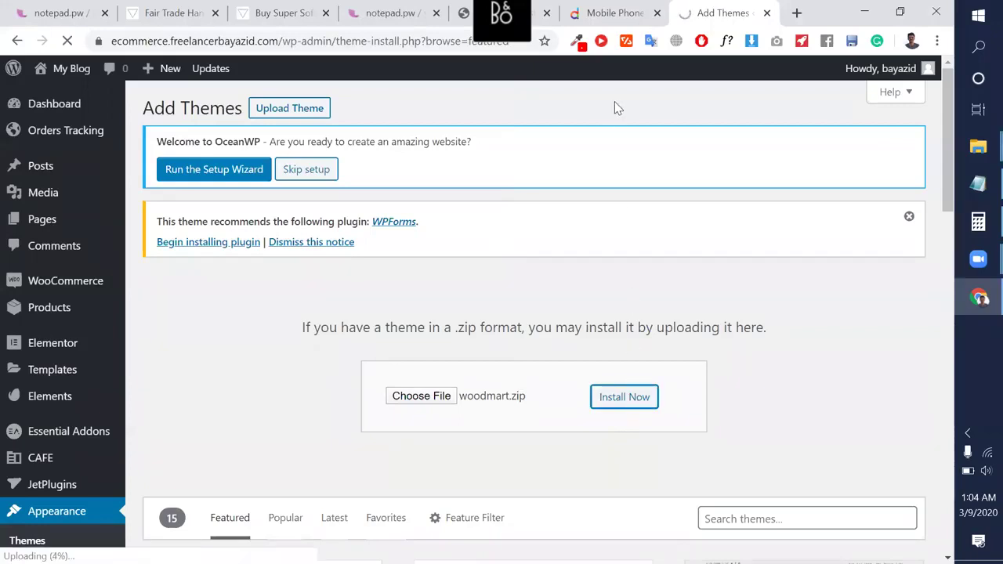
# Check the installation messages for woodmart.zip and activate the WoodMart theme.
pyautogui.moveTo(516, 6)
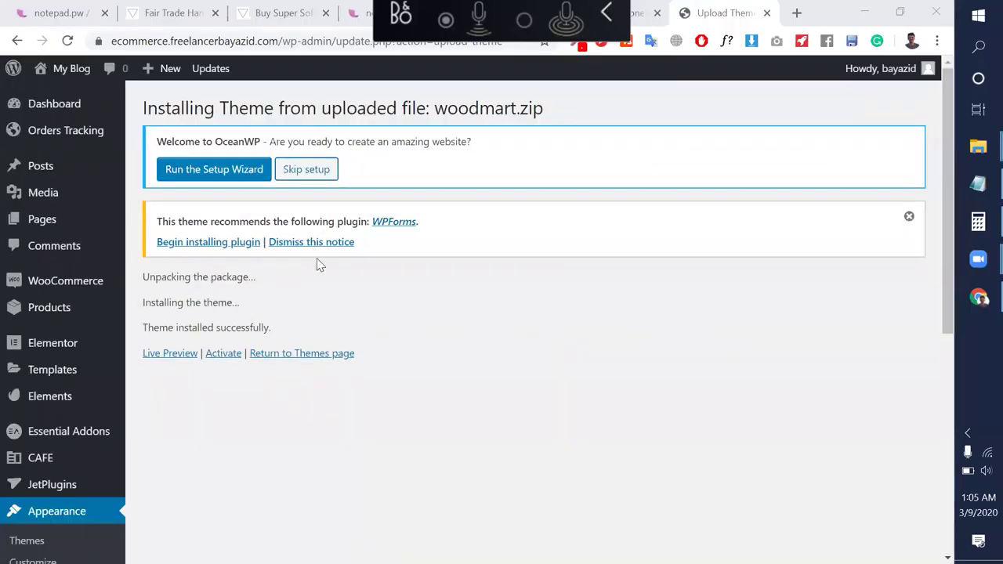
pyautogui.tripleClick(226, 278)
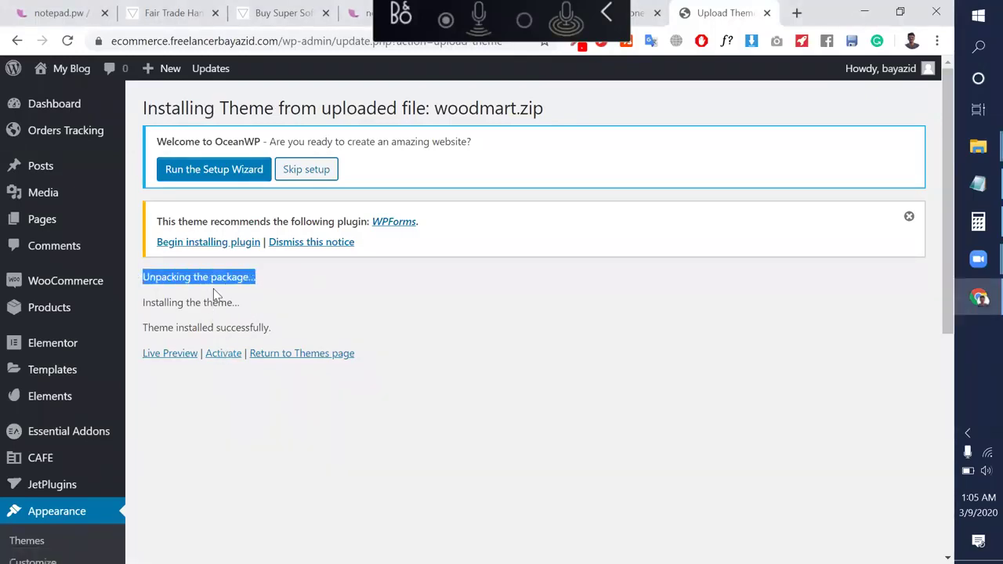
pyautogui.click(222, 357)
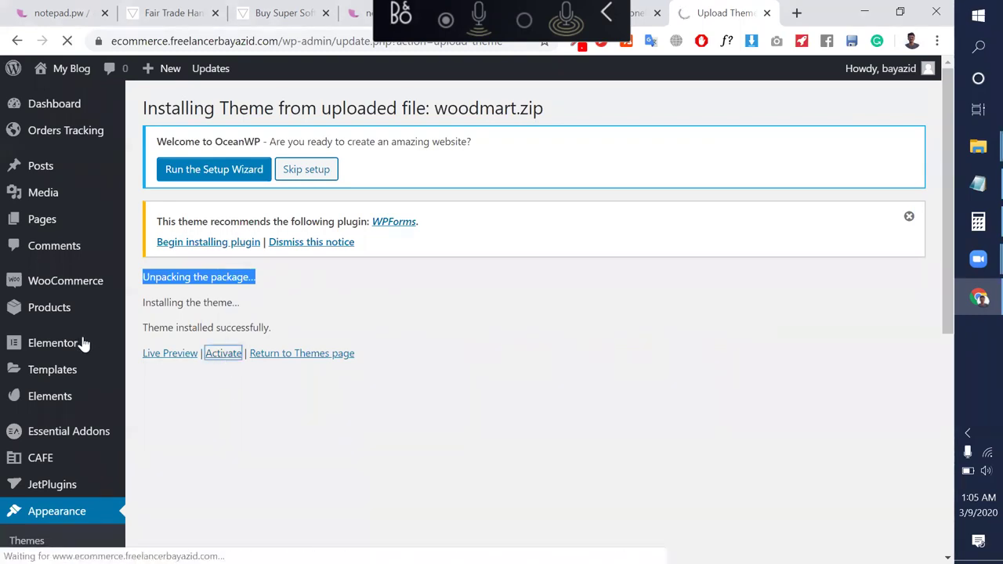
# Examine the installed themes page and the Theme Settings and WoodMart entries in the admin navigation.
pyautogui.scroll(-2, 98, 329)
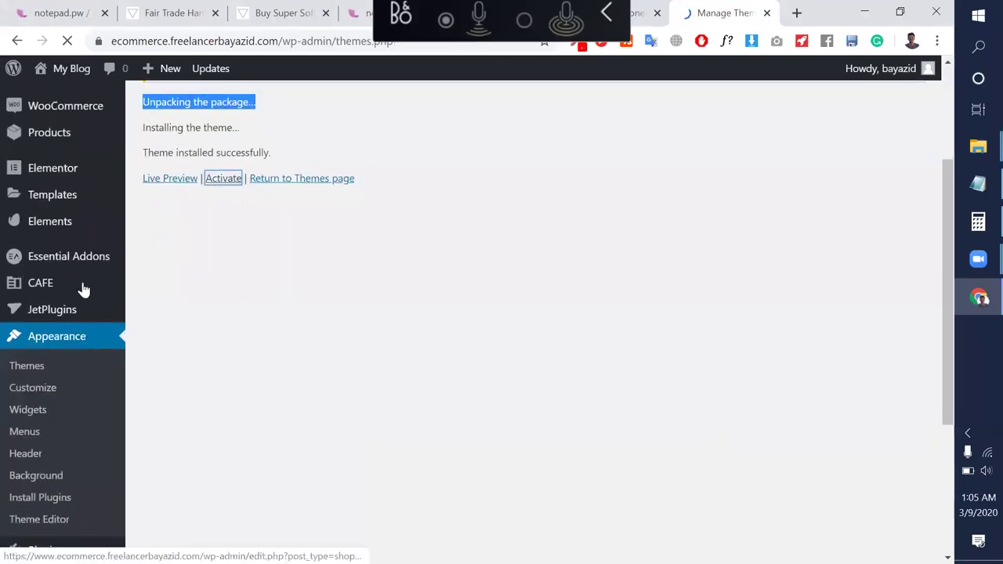
pyautogui.scroll(-5, 262, 273)
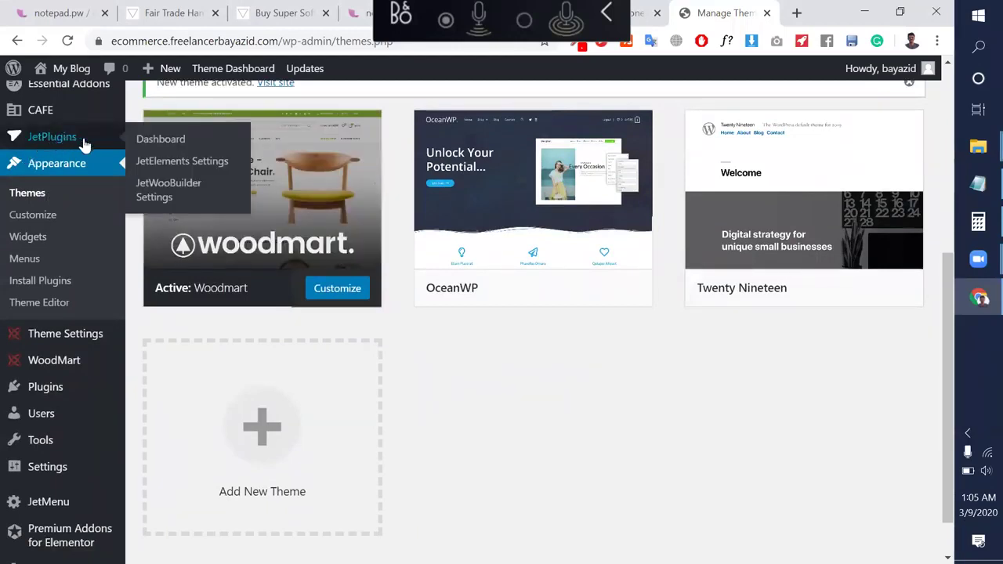
pyautogui.moveTo(79, 536)
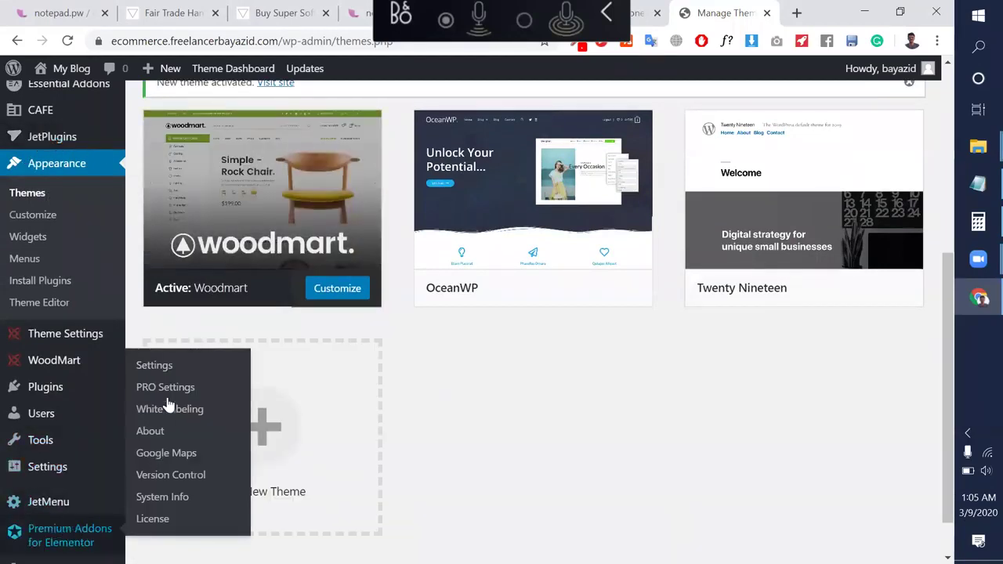
pyautogui.moveTo(316, 259)
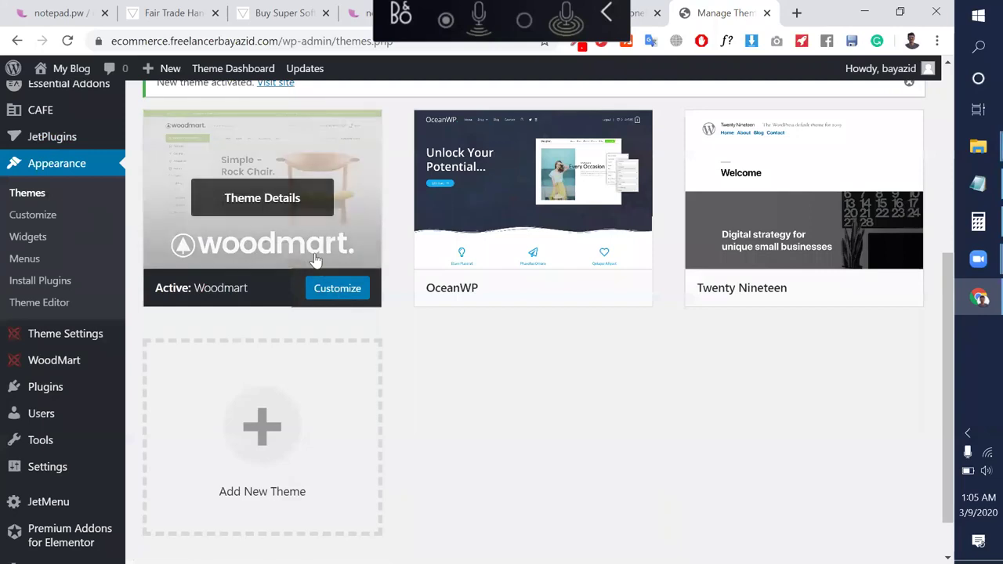
pyautogui.scroll(1, 316, 259)
pyautogui.scroll(-2, 316, 259)
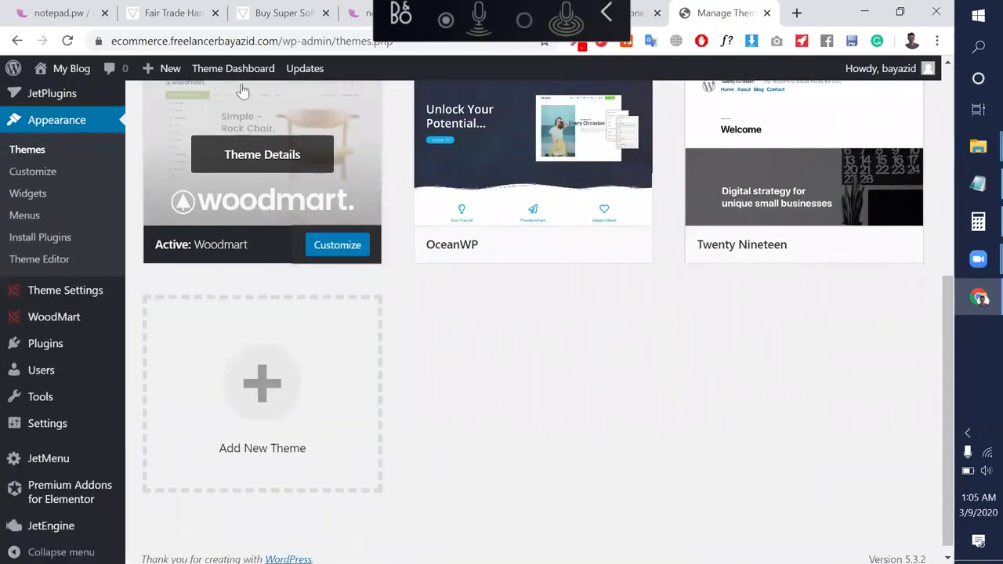
pyautogui.scroll(-1, 236, 248)
pyautogui.scroll(1, 291, 245)
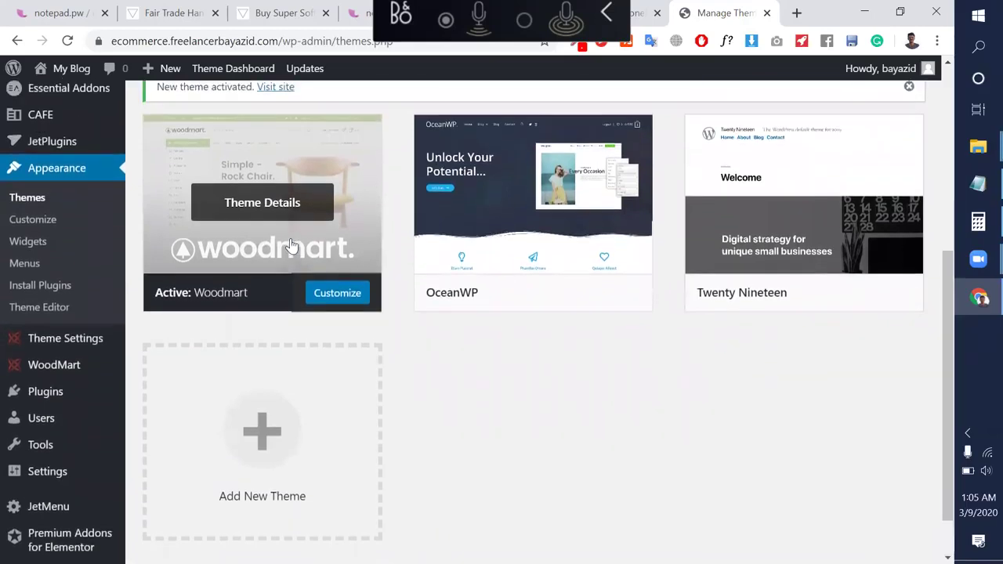
pyautogui.scroll(2, 390, 359)
pyautogui.scroll(1, 128, 303)
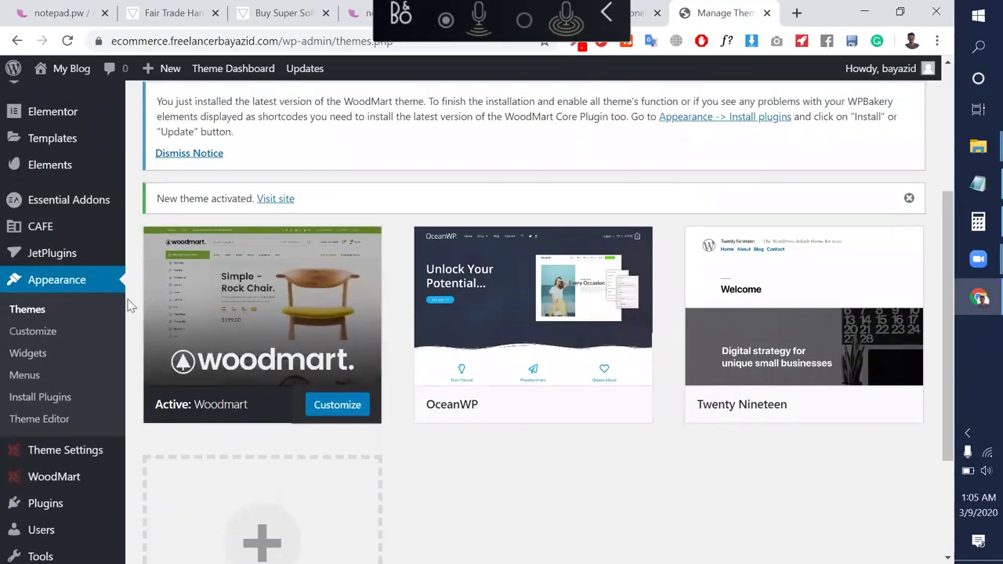
pyautogui.scroll(-2, 128, 302)
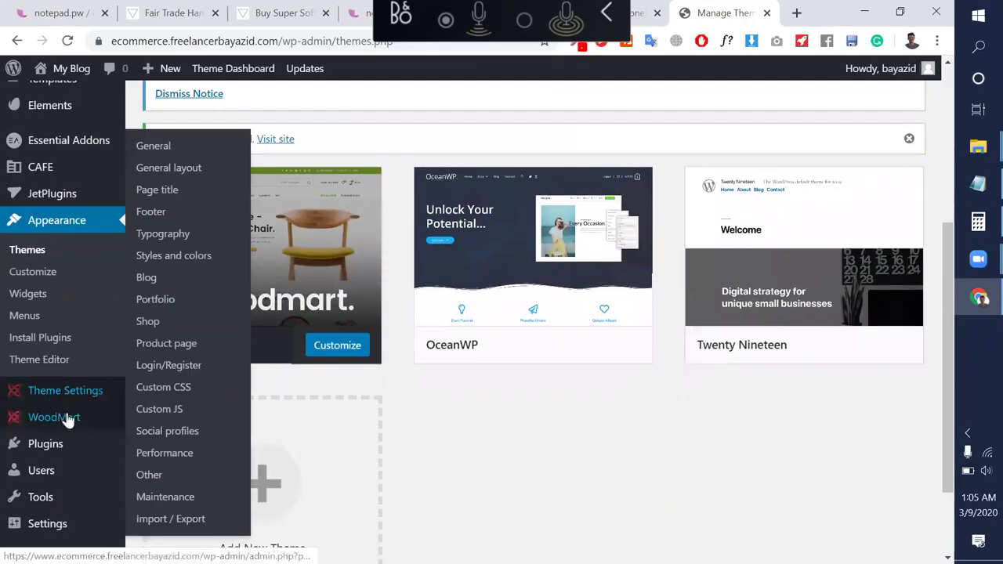
pyautogui.moveTo(69, 421)
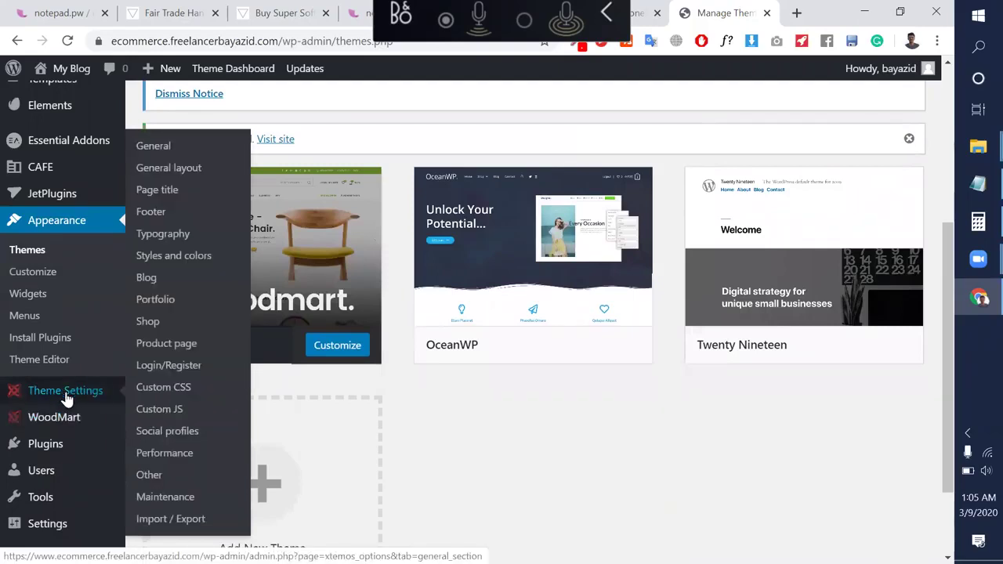
# Open the list of all pages of the WordPress site.
pyautogui.scroll(2, 76, 335)
pyautogui.scroll(2, 75, 333)
pyautogui.scroll(-2, 74, 331)
pyautogui.scroll(2, 73, 329)
pyautogui.moveTo(61, 270)
pyautogui.moveTo(71, 224)
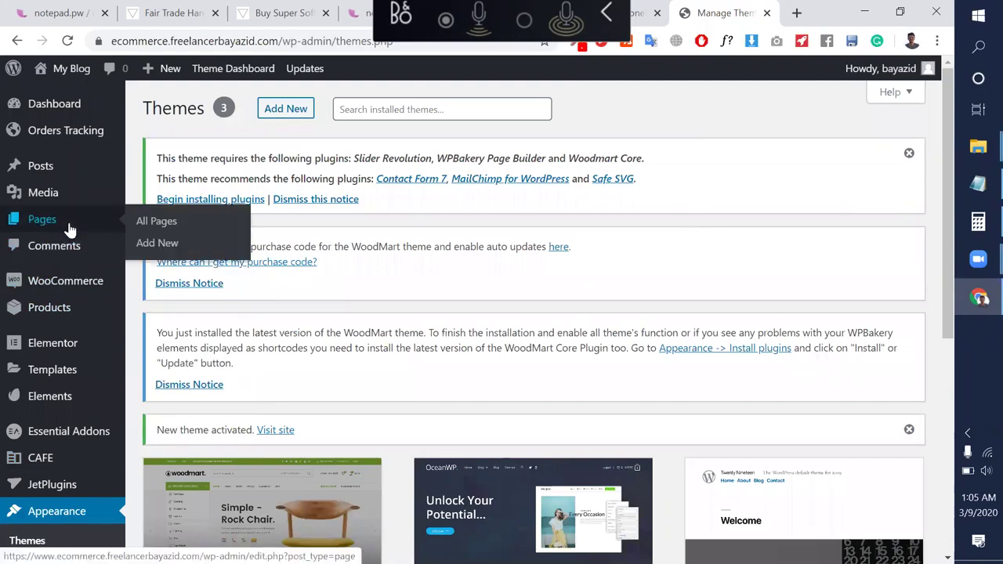
pyautogui.click(149, 225)
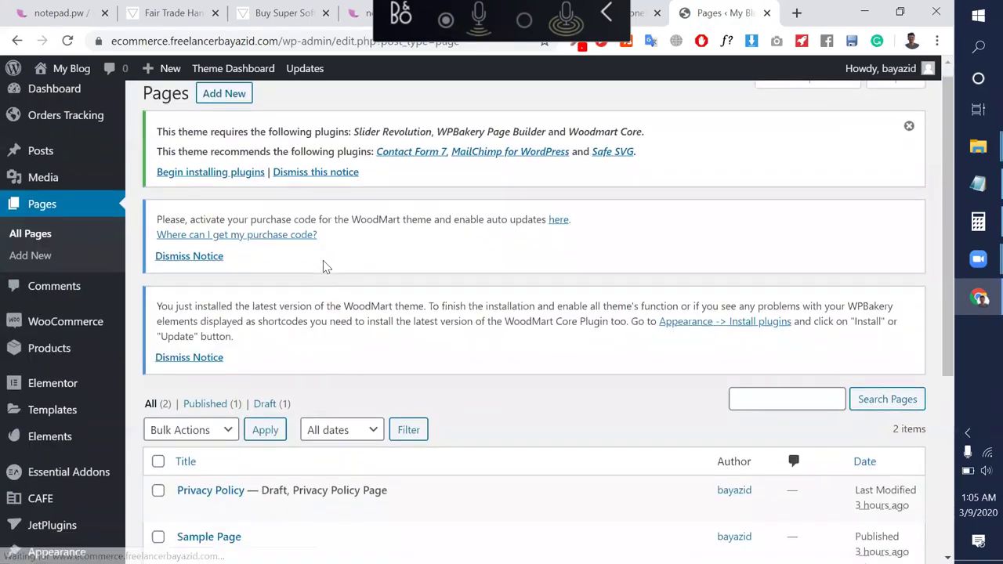
# Examine the entries in the site's pages list, including the draft Privacy Policy page and the Sample Page.
pyautogui.scroll(-3, 324, 264)
pyautogui.scroll(2, 287, 209)
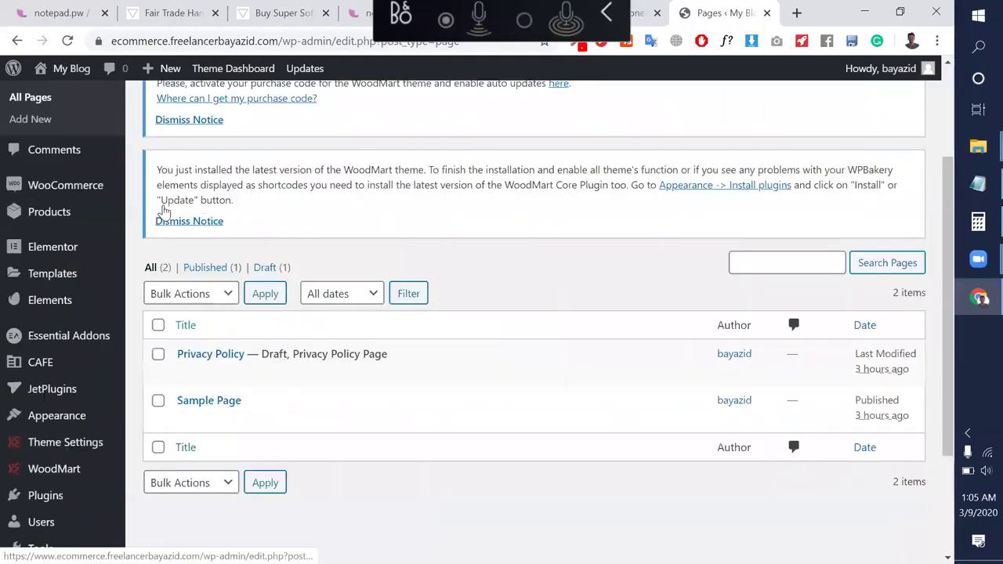
pyautogui.scroll(-1, 286, 284)
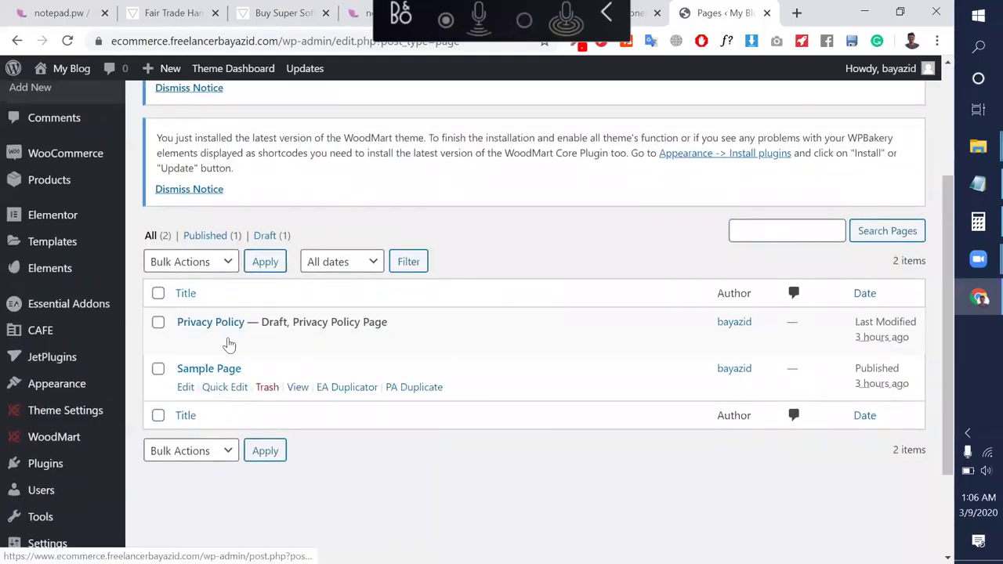
pyautogui.tripleClick(346, 323)
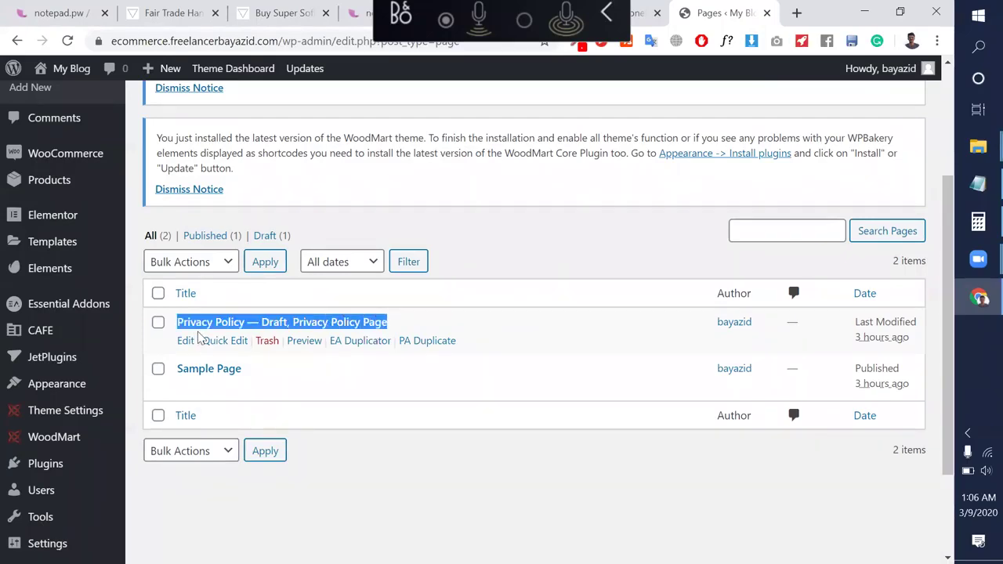
# Open WoodMart's Base import page and follow its link to install the missing Slider Revolution and Woodmart Core plugins.
pyautogui.scroll(-2, 86, 333)
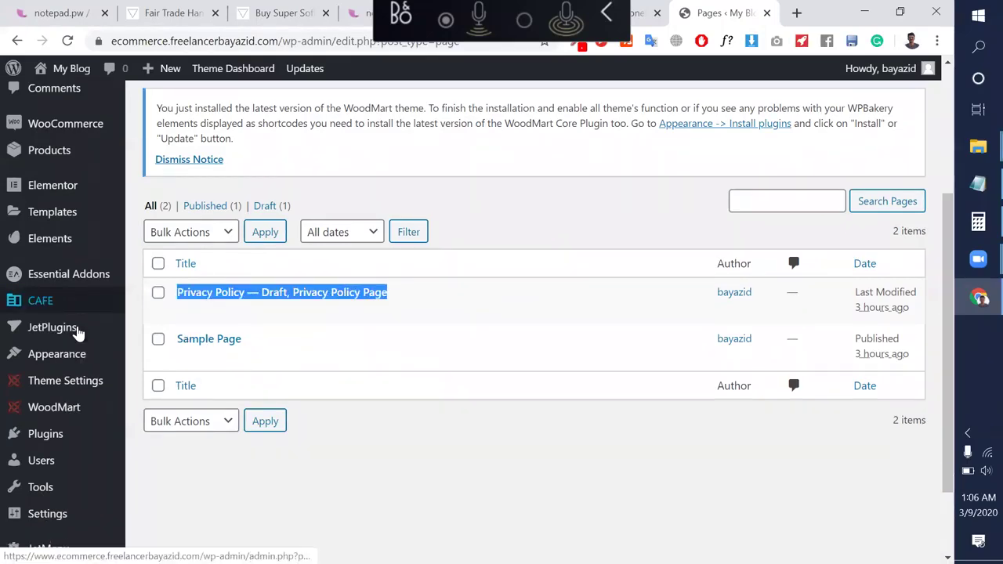
pyautogui.moveTo(98, 363)
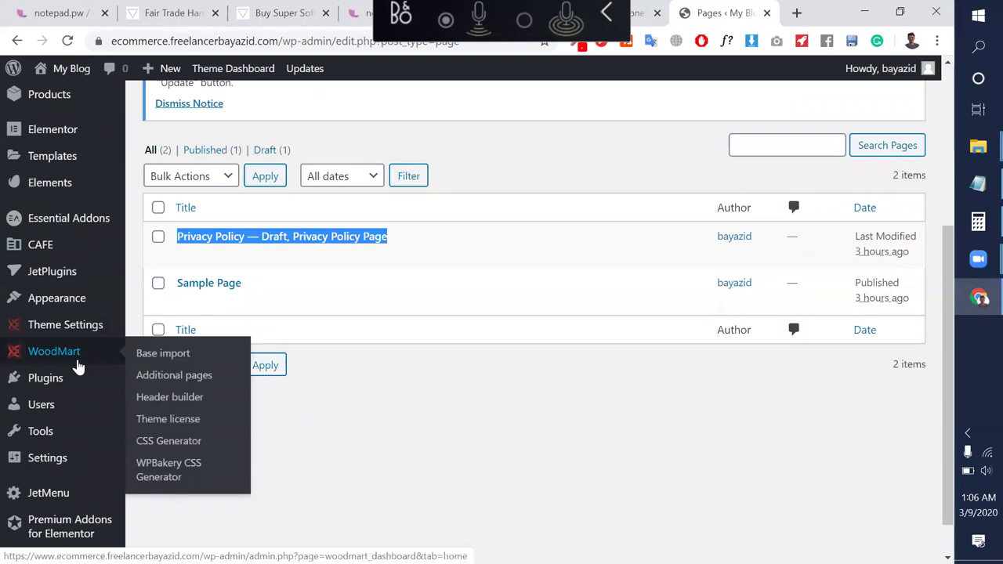
pyautogui.click(161, 359)
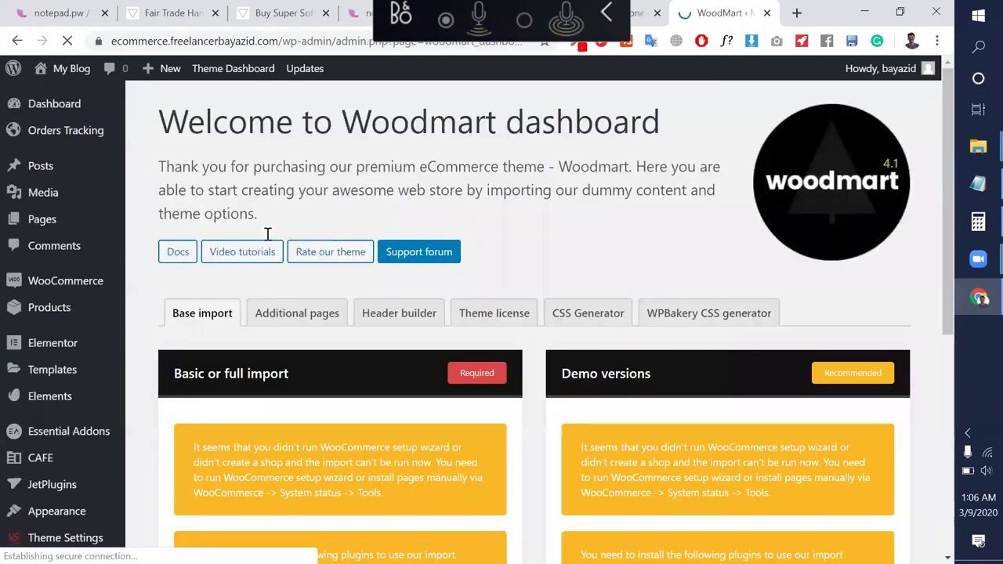
pyautogui.scroll(-2, 497, 480)
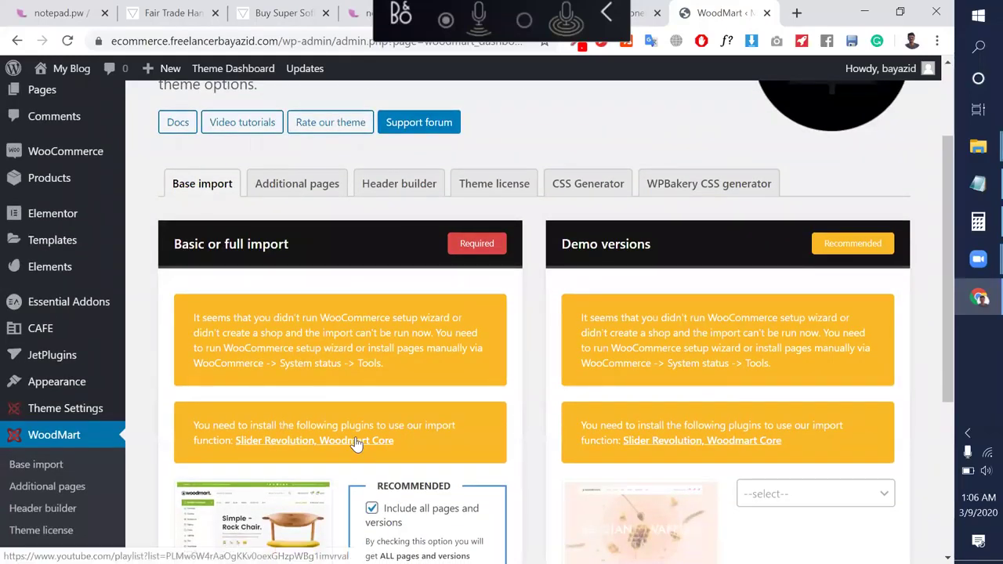
pyautogui.scroll(-1, 360, 373)
pyautogui.click(368, 403)
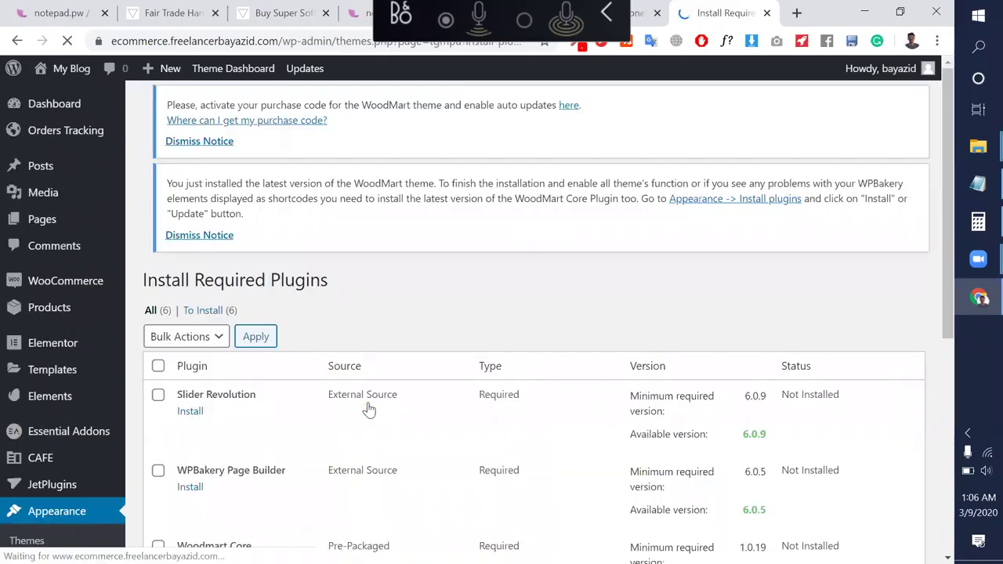
# Select all required and recommended WoodMart plugins and apply the bulk Install action to them.
pyautogui.scroll(-1, 274, 392)
pyautogui.click(159, 292)
pyautogui.scroll(-3, 287, 352)
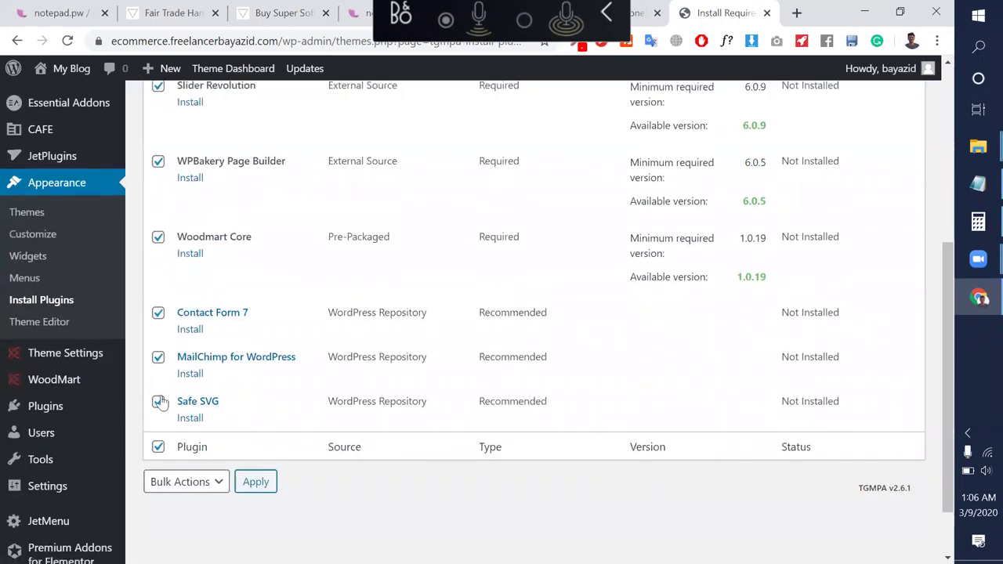
pyautogui.scroll(4, 160, 396)
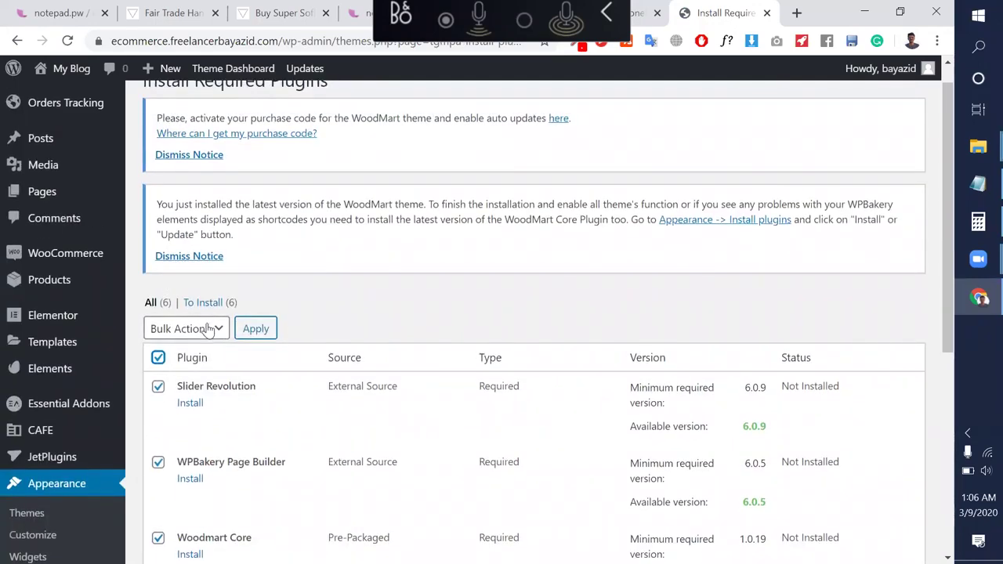
pyautogui.click(212, 329)
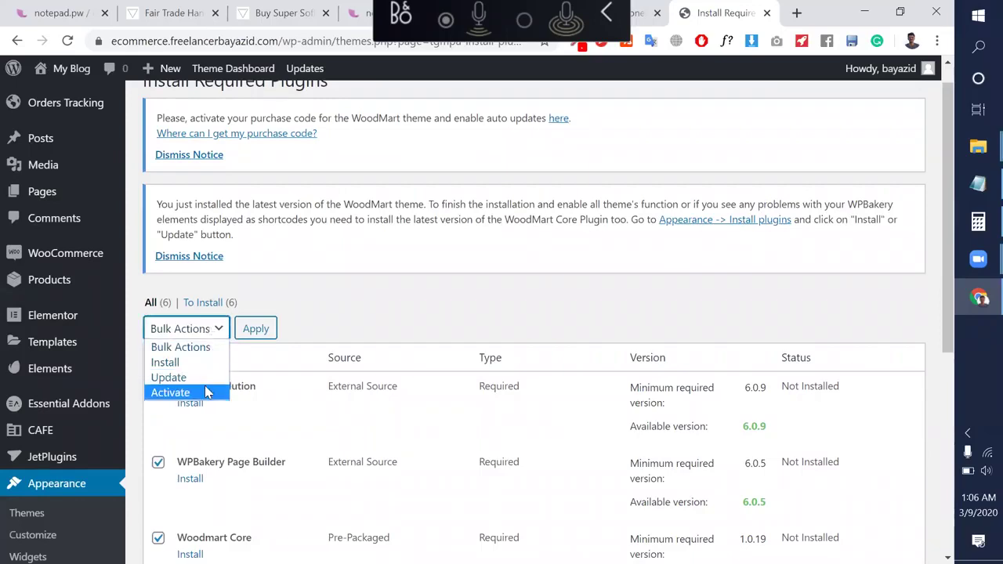
pyautogui.click(196, 368)
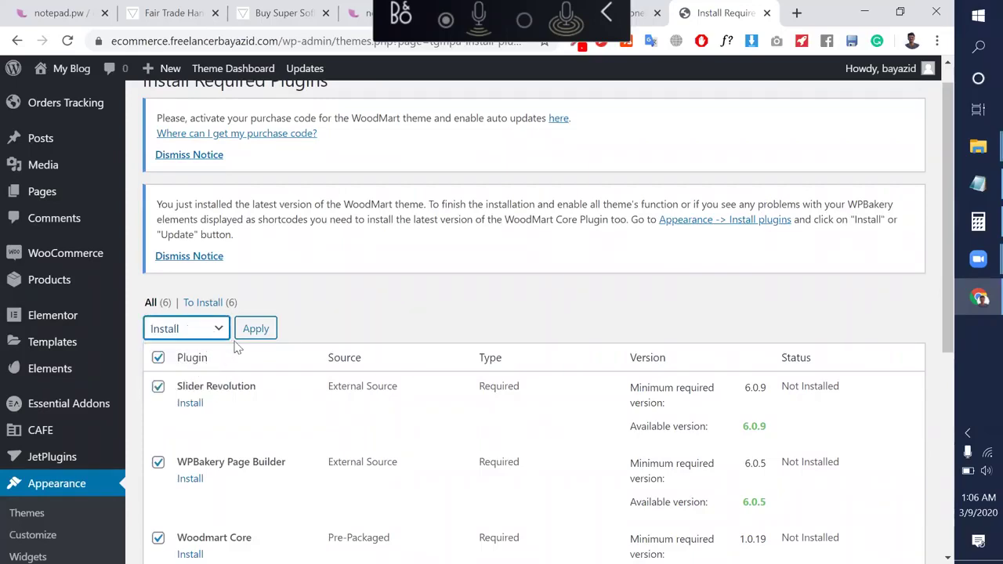
pyautogui.click(259, 329)
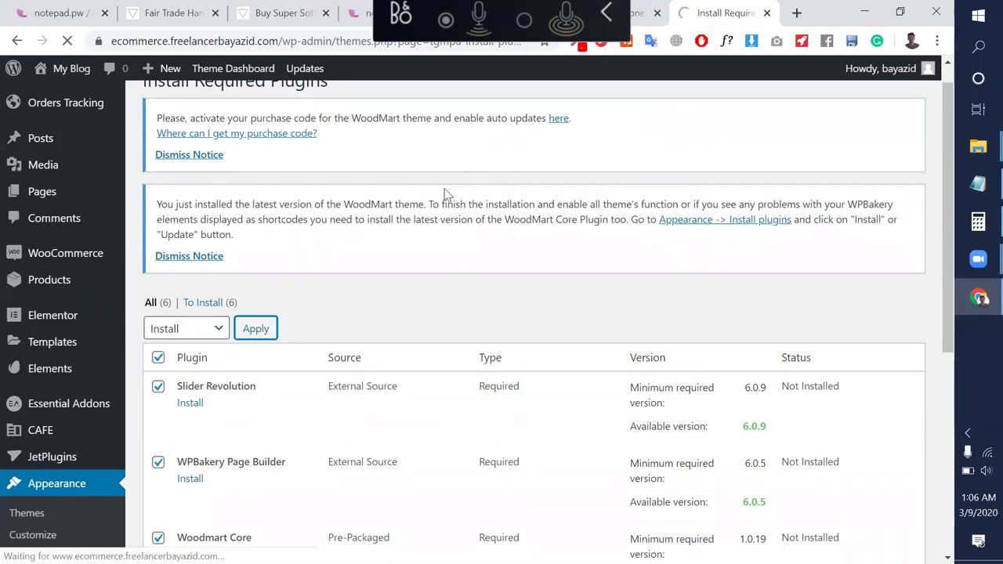
# Open a new browser tab for the coming lookup and check the progress of the plugin installations in WordPress.
pyautogui.scroll(-2, 447, 217)
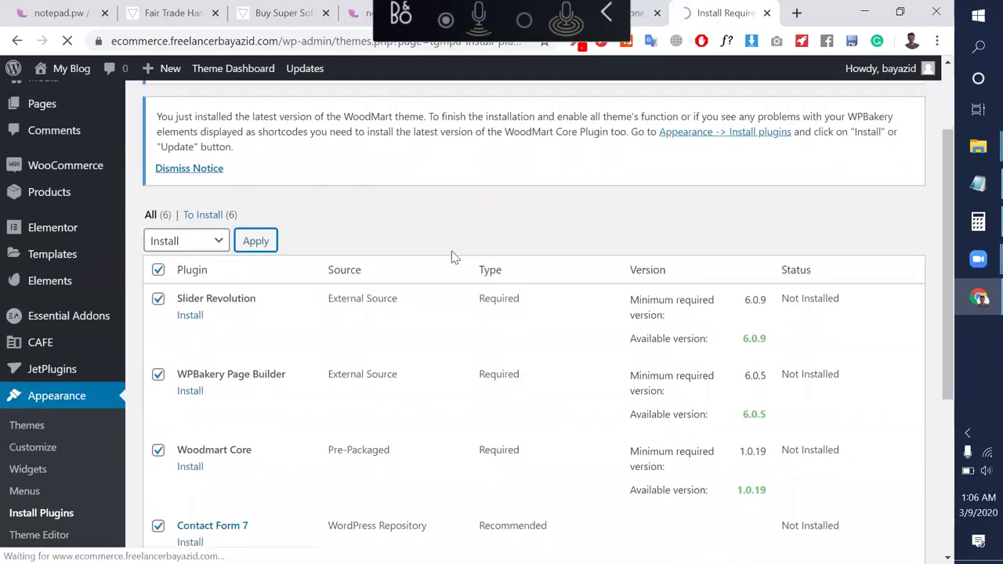
pyautogui.scroll(3, 450, 243)
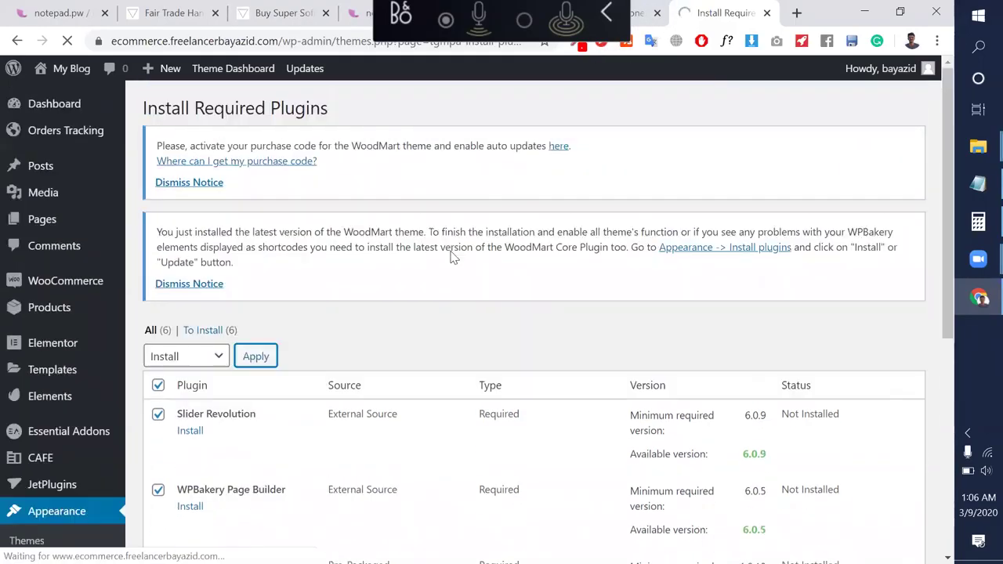
pyautogui.click(796, 13)
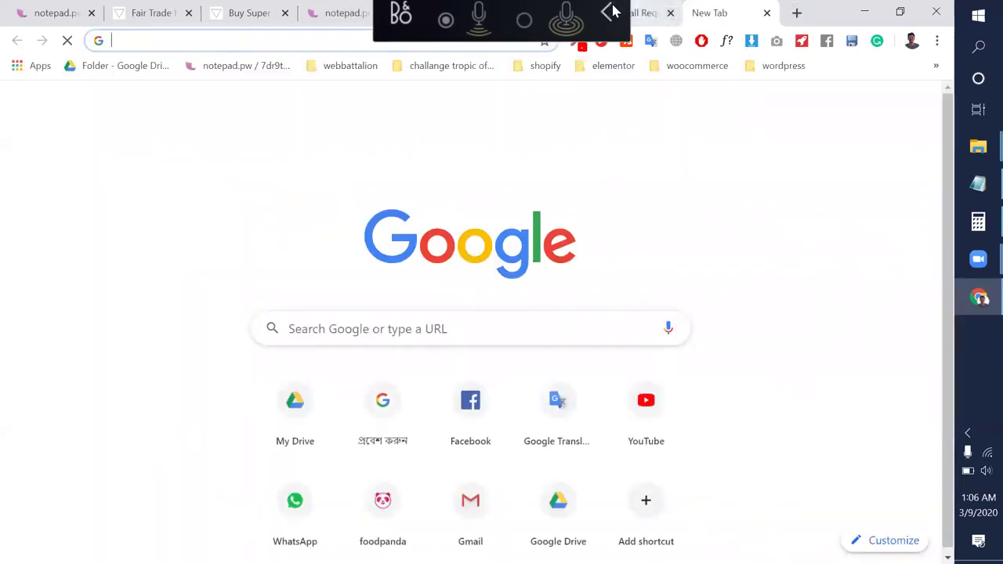
pyautogui.click(636, 12)
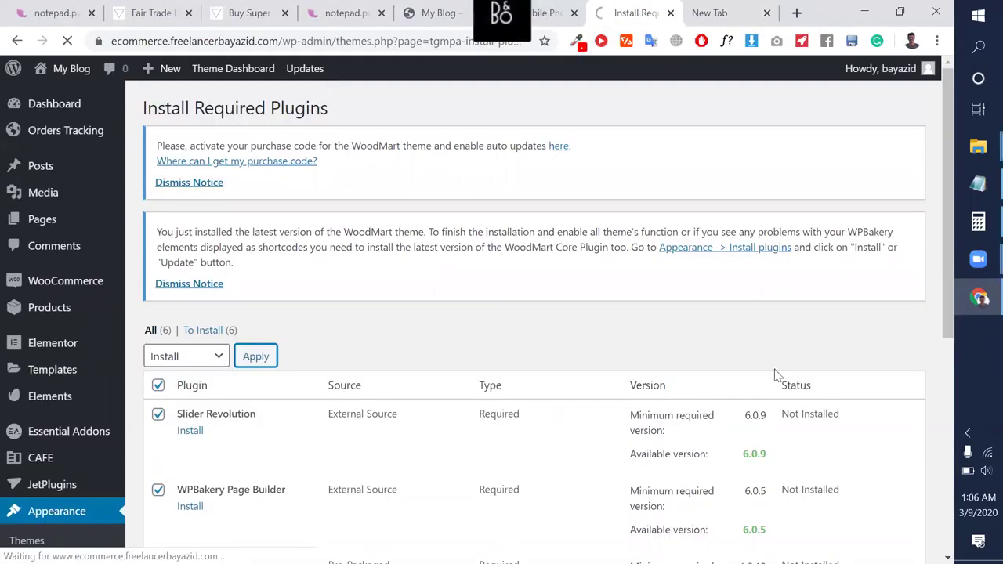
pyautogui.scroll(-4, 462, 280)
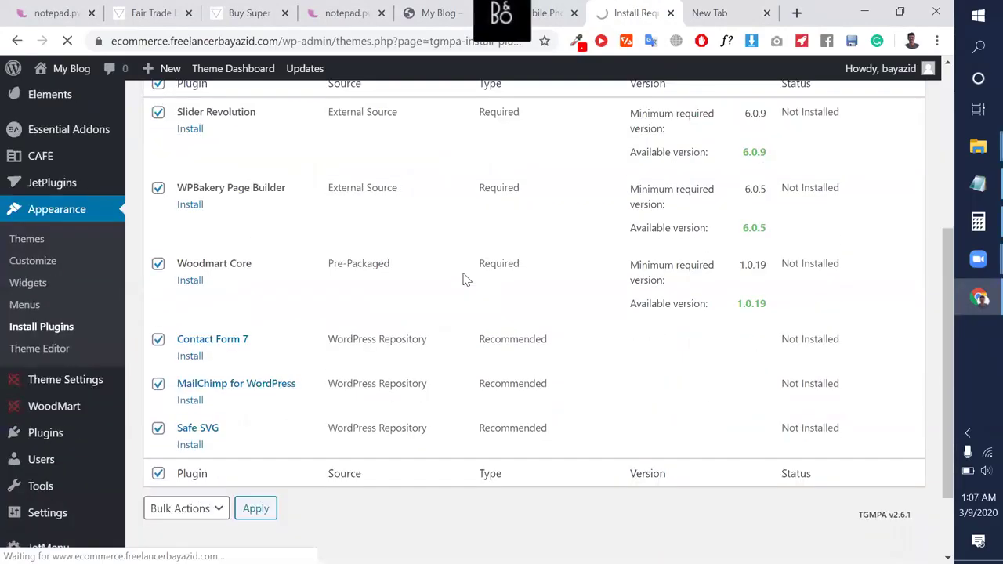
pyautogui.scroll(3, 821, 342)
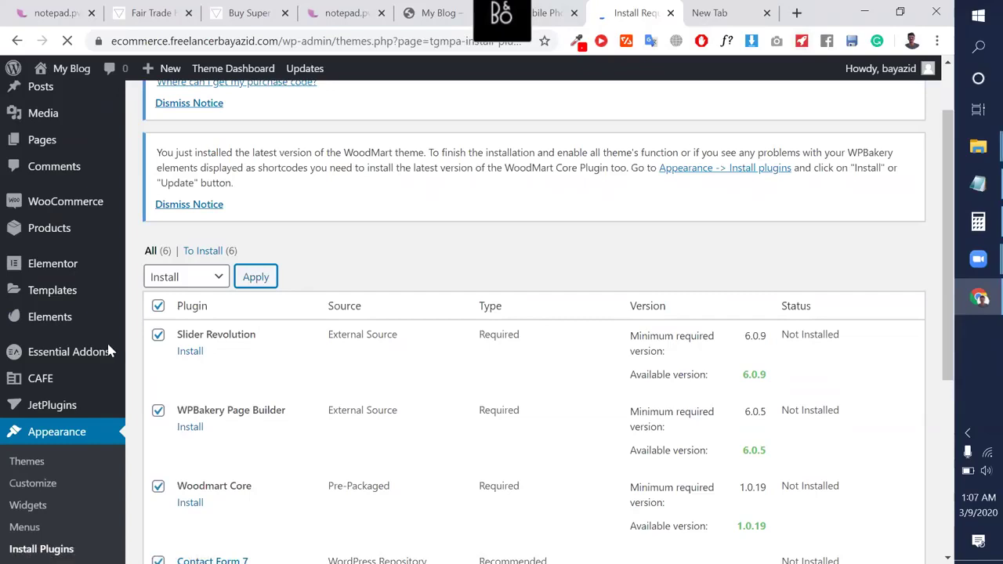
pyautogui.scroll(-5, 105, 342)
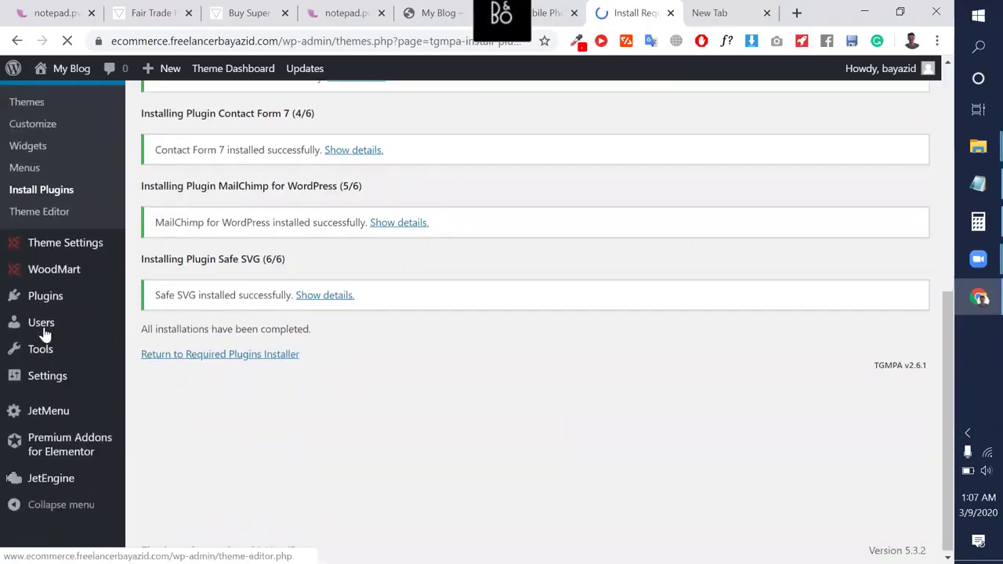
# Load premiumaddons.com in the new browser tab and open its account page.
pyautogui.moveTo(70, 458)
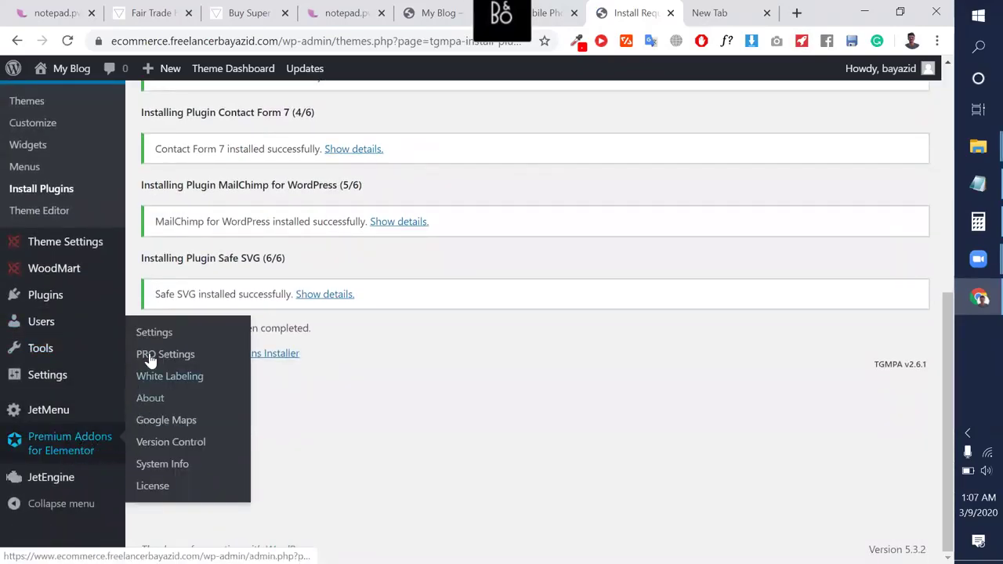
pyautogui.click(731, 11)
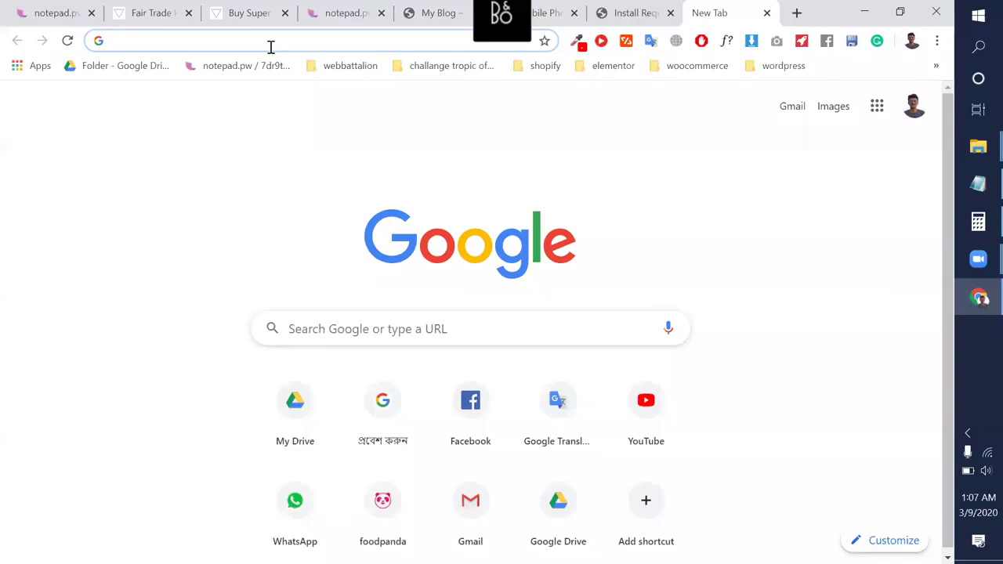
pyautogui.write('d')
pyautogui.press('BackSpace')
pyautogui.write('pr')
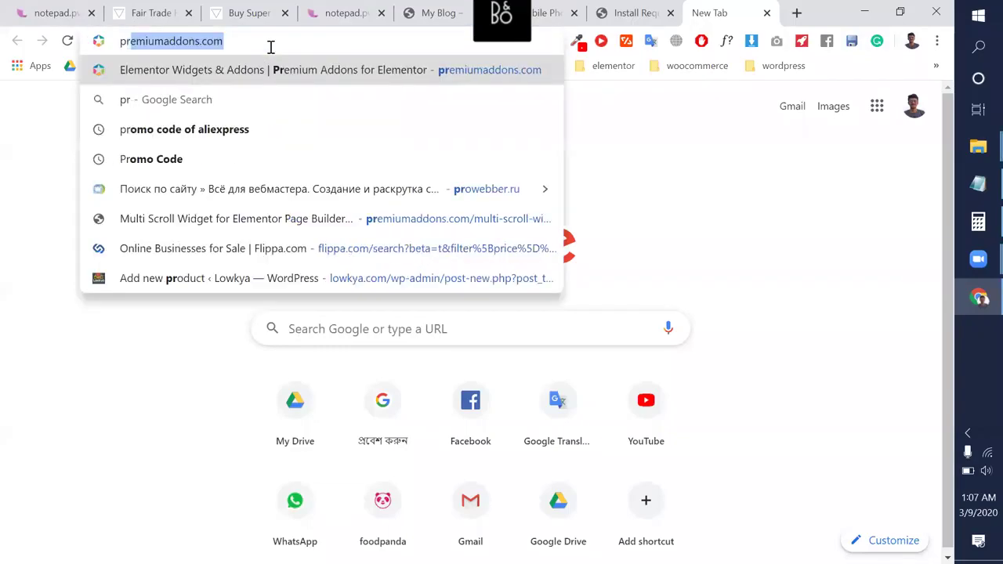
pyautogui.press('Return')
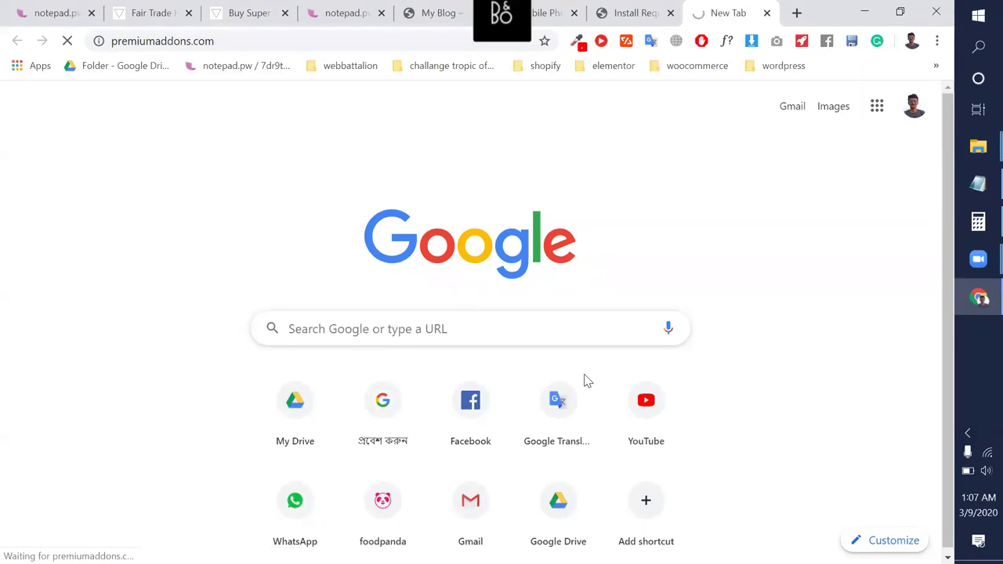
pyautogui.click(865, 13)
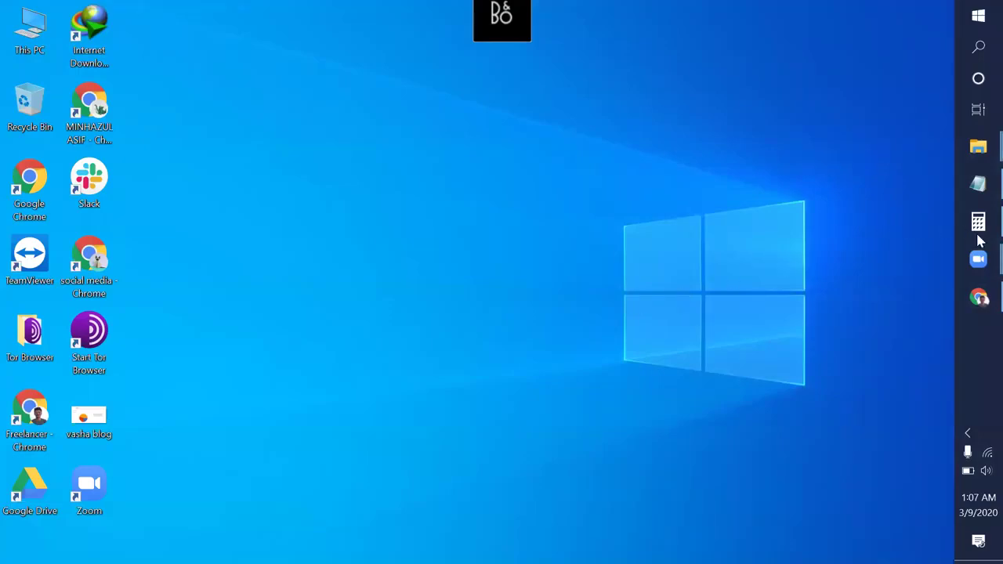
pyautogui.click(980, 297)
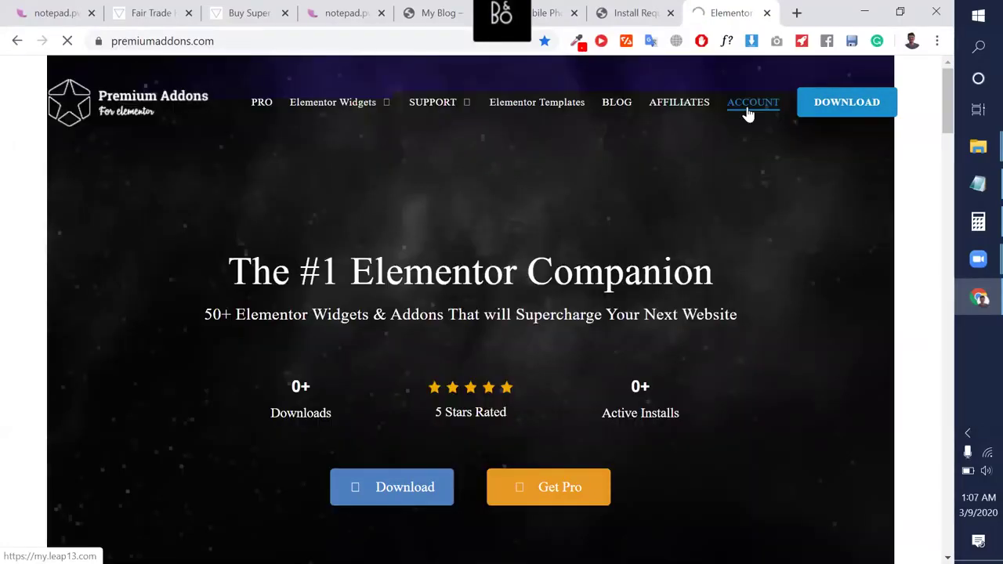
# Go back to the WordPress installation results and return to the Required Plugins Installer.
pyautogui.click(631, 9)
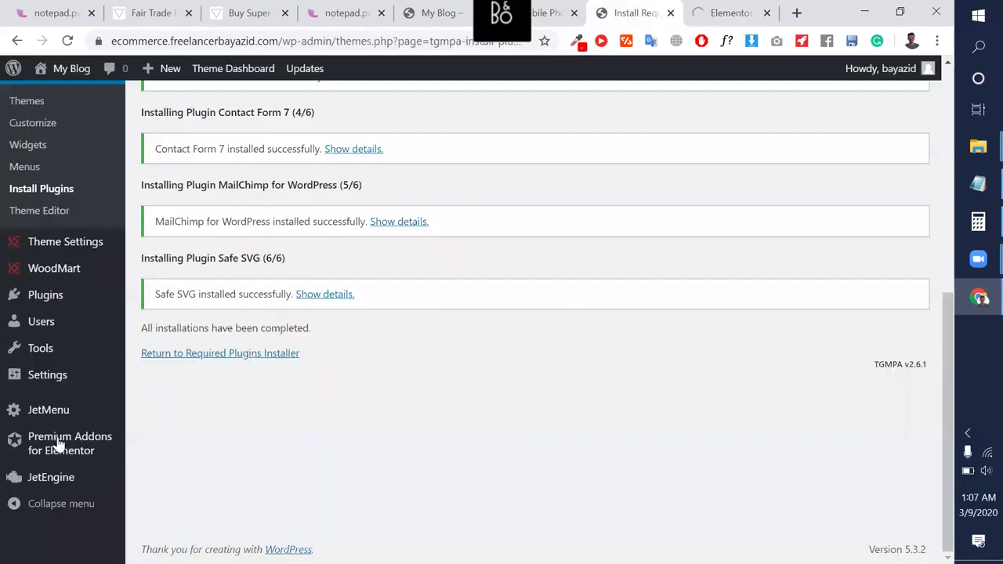
pyautogui.moveTo(59, 445)
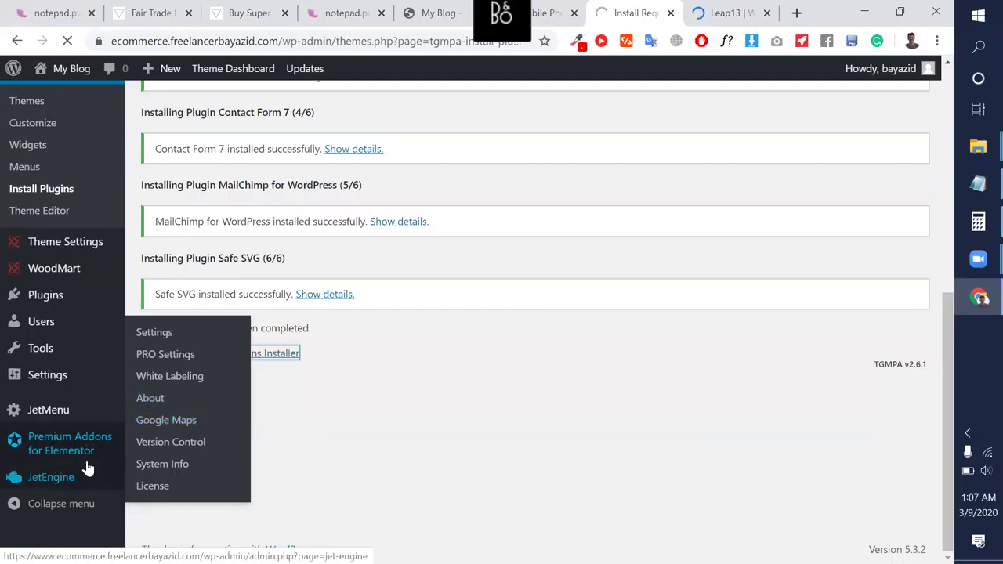
# Fill in the account e-mail and password on the Leap13 login form, and switch back to the required plugins page.
pyautogui.click(729, 12)
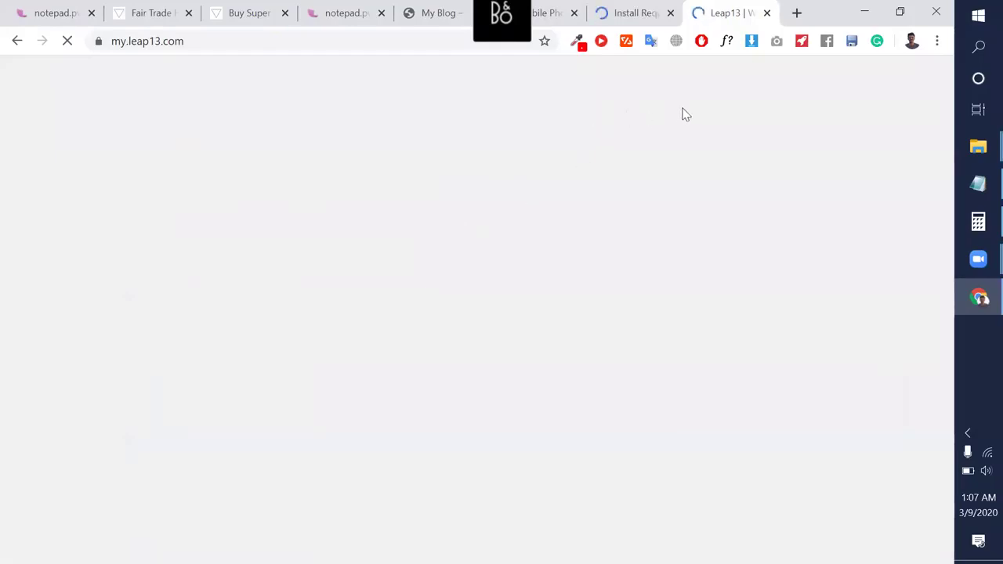
pyautogui.scroll(-4, 360, 334)
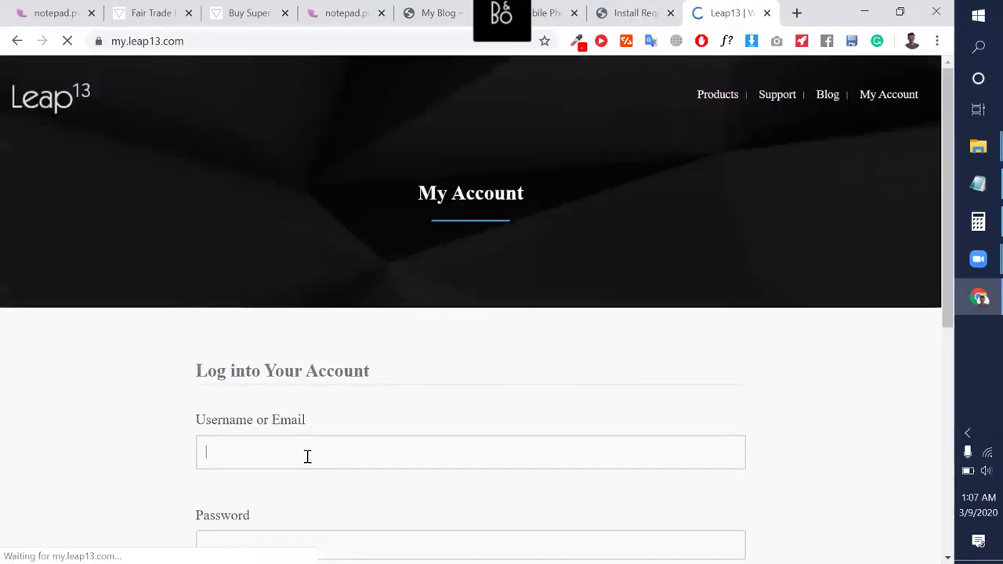
pyautogui.click(307, 457)
pyautogui.click(257, 392)
pyautogui.scroll(-2, 255, 395)
pyautogui.click(256, 398)
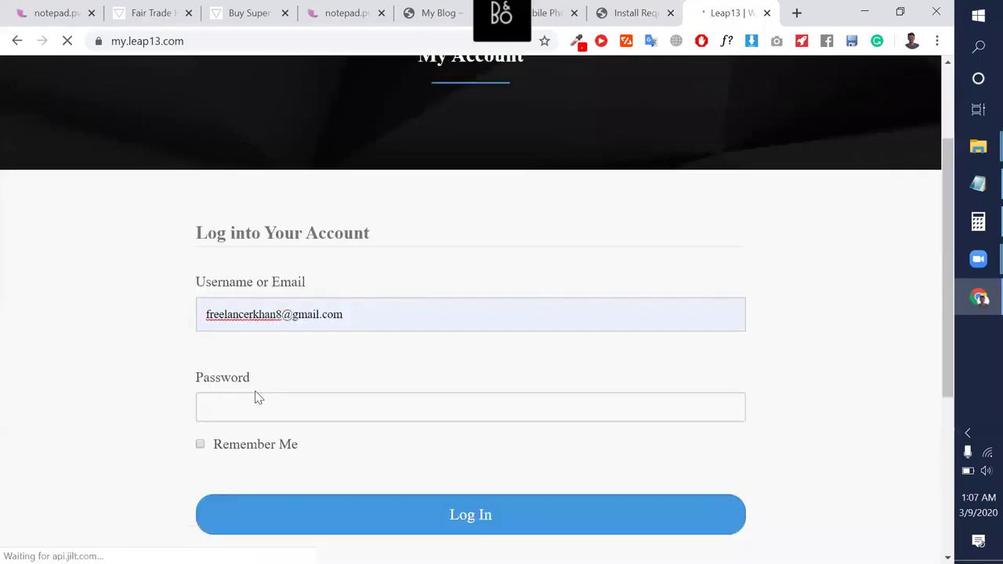
pyautogui.write('•••••')
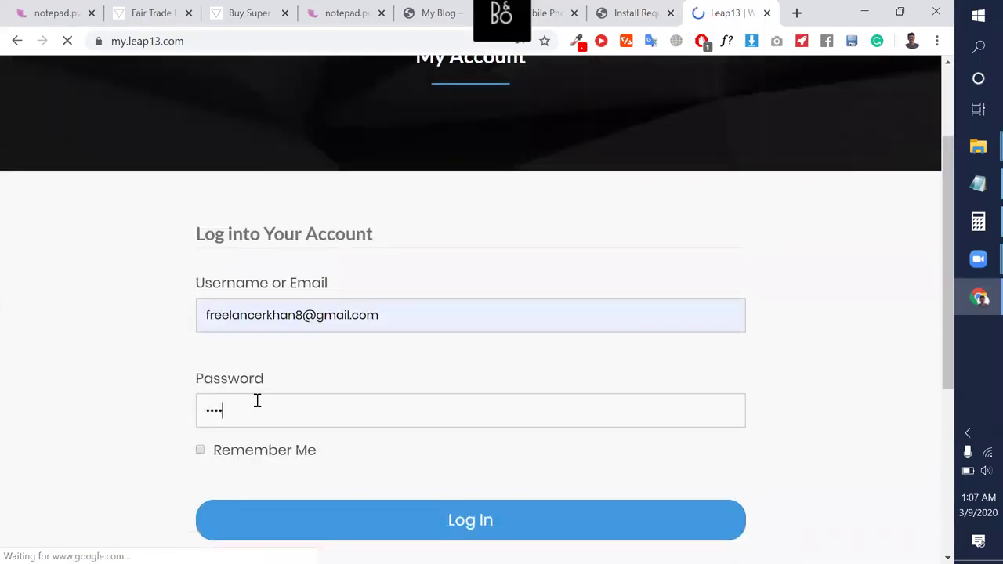
pyautogui.write('••')
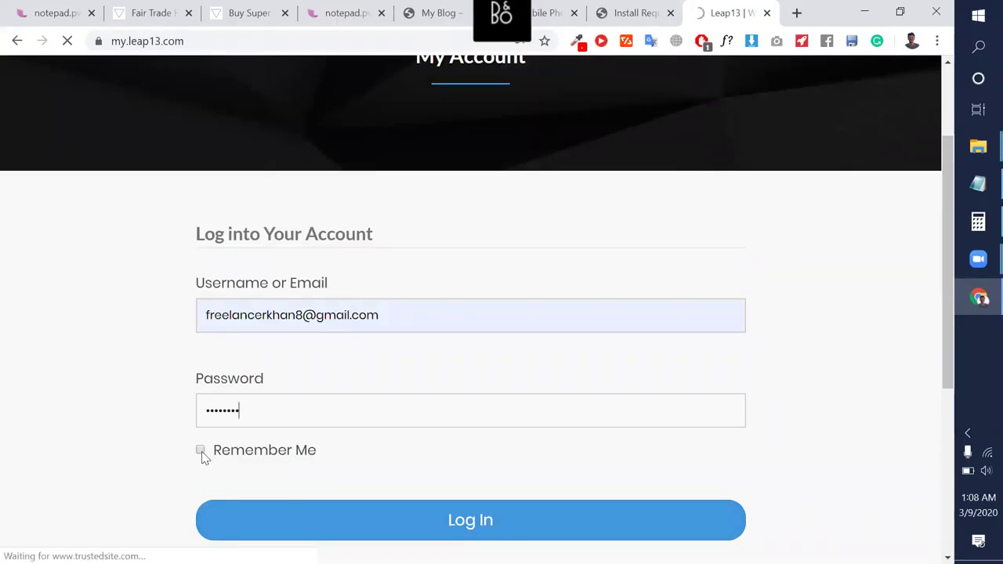
pyautogui.tripleClick(320, 317)
pyautogui.doubleClick(321, 315)
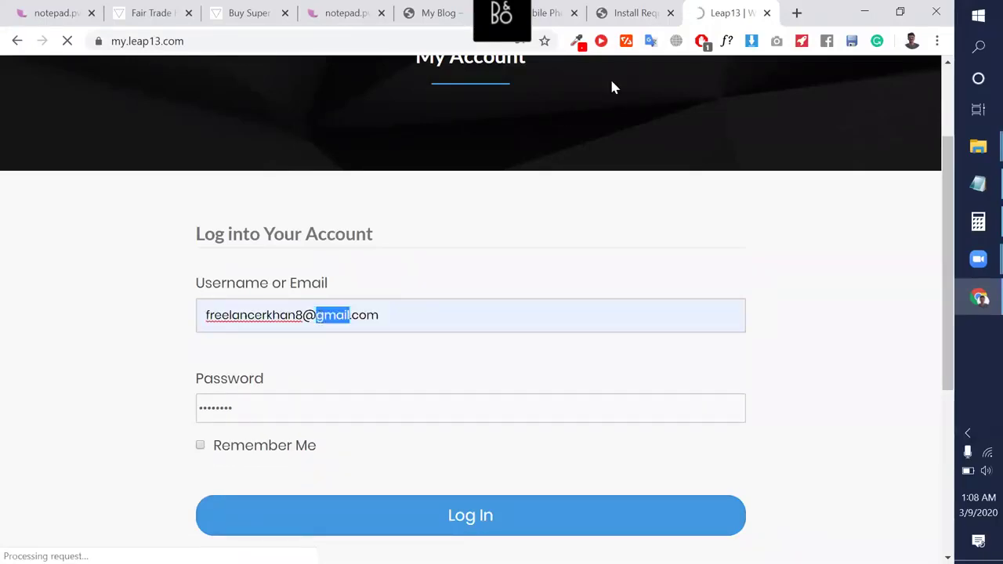
pyautogui.click(619, 9)
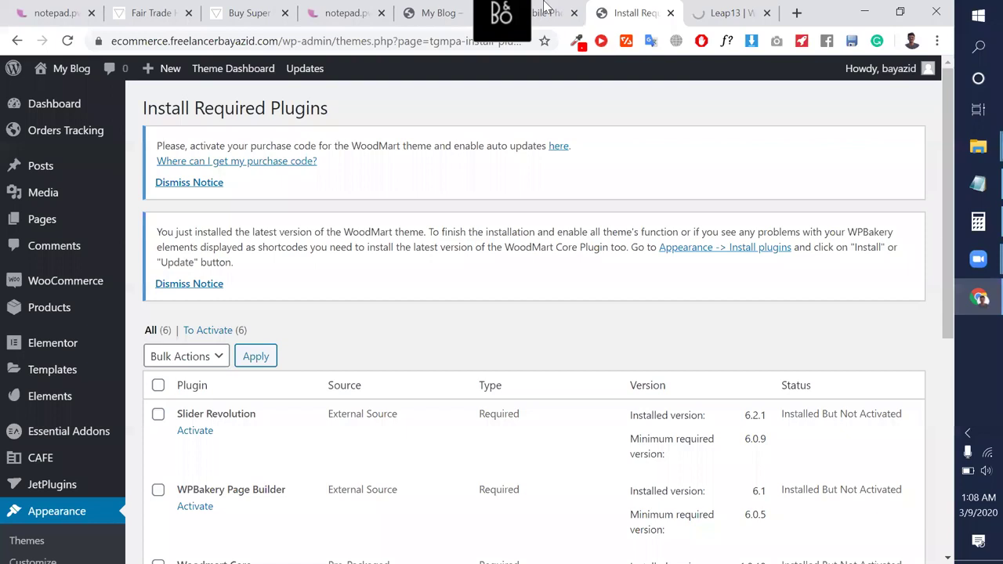
# Select all six WoodMart required plugins and activate them in bulk.
pyautogui.click(159, 385)
pyautogui.scroll(-4, 201, 459)
pyautogui.scroll(2, 200, 326)
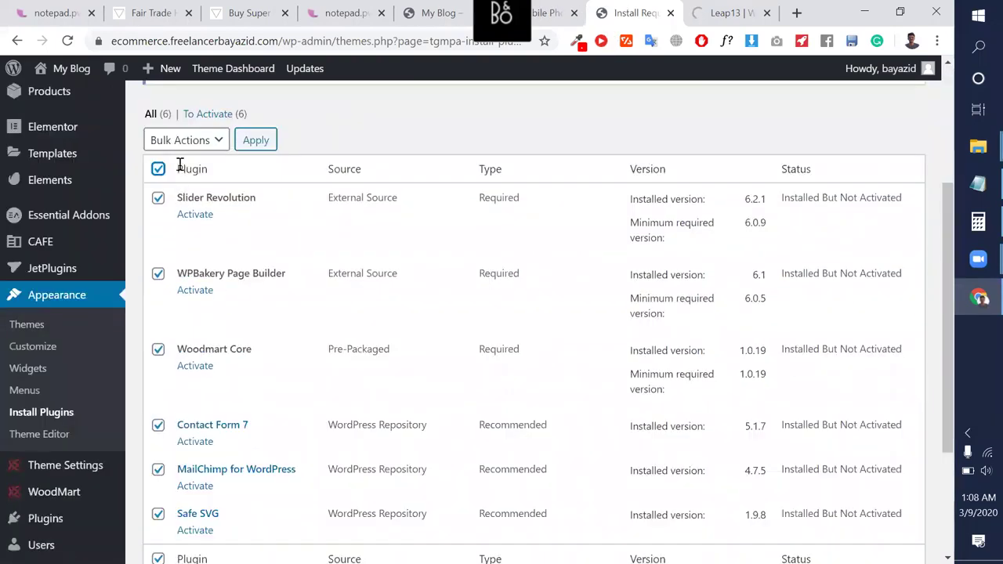
pyautogui.click(196, 142)
pyautogui.click(201, 205)
pyautogui.click(259, 143)
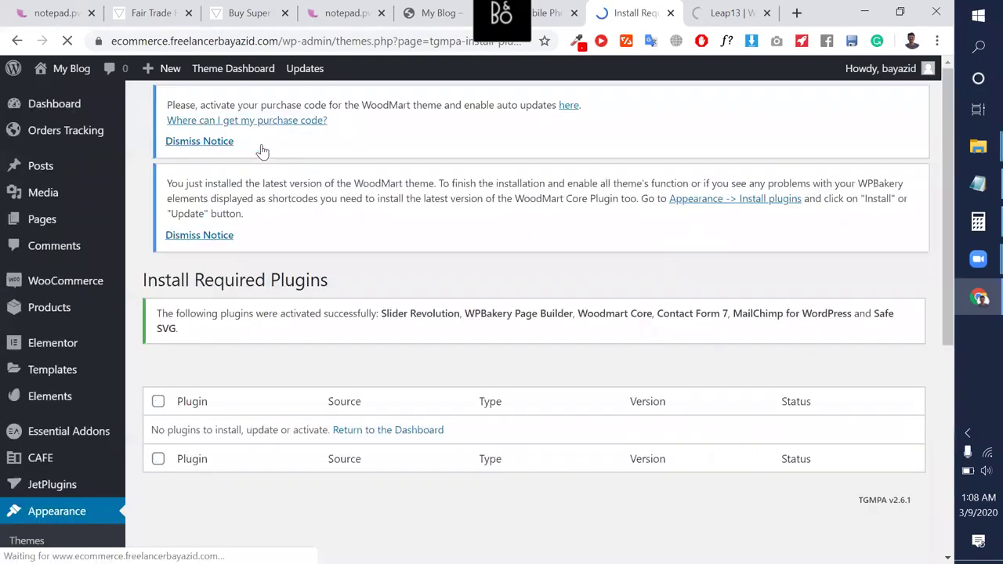
# Open the WoodMart theme's dashboard page and highlight the message shown there.
pyautogui.scroll(-4, 67, 439)
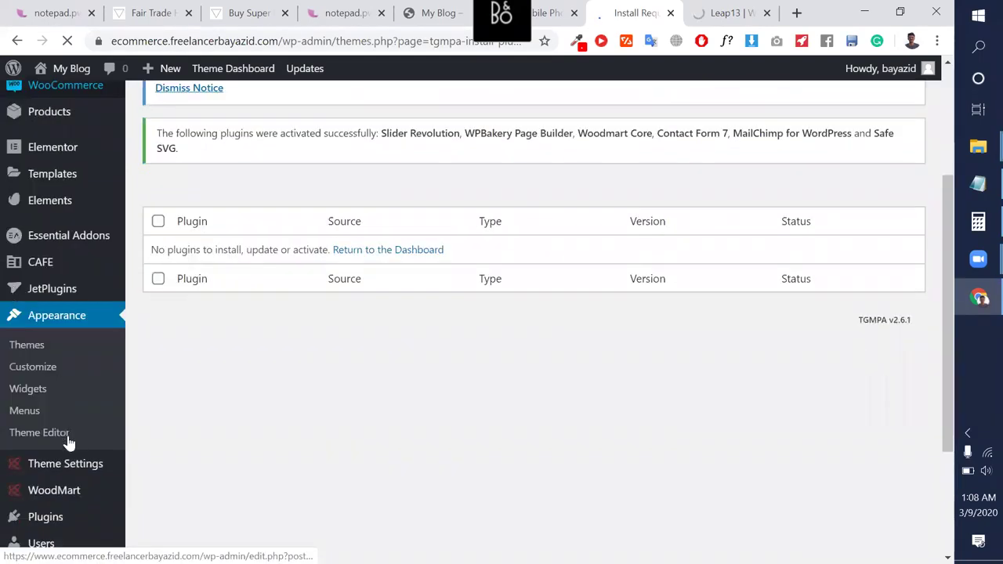
pyautogui.moveTo(61, 404)
pyautogui.click(156, 395)
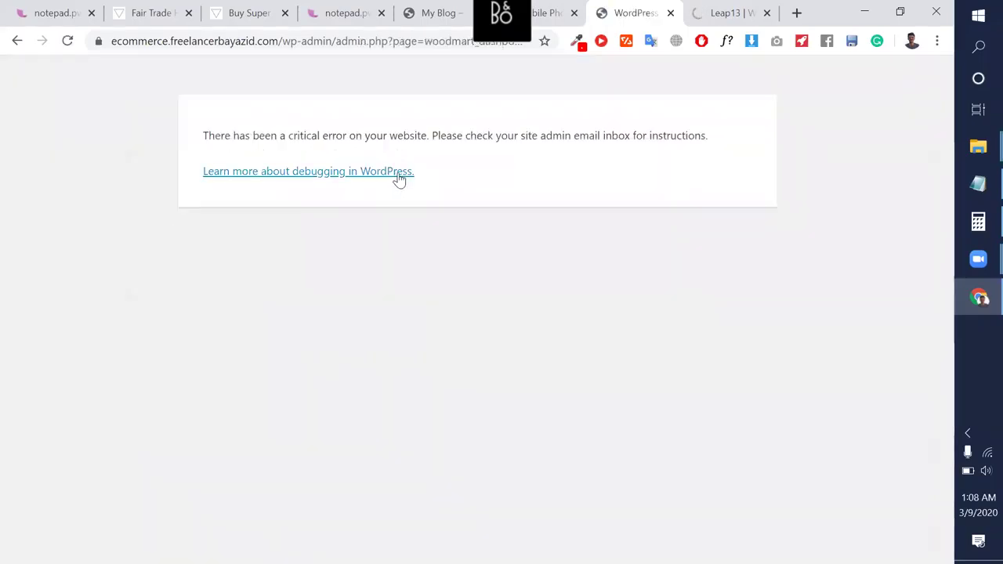
pyautogui.tripleClick(350, 140)
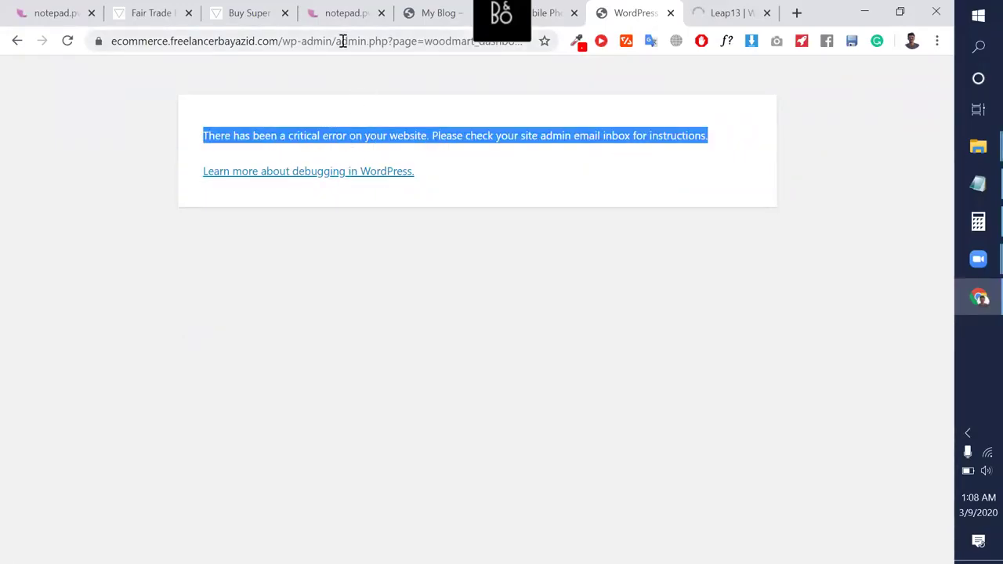
# Remove everything after wp-admin/ from the page address and load the main WordPress admin page.
pyautogui.moveTo(343, 41); pyautogui.dragTo(701, 89)
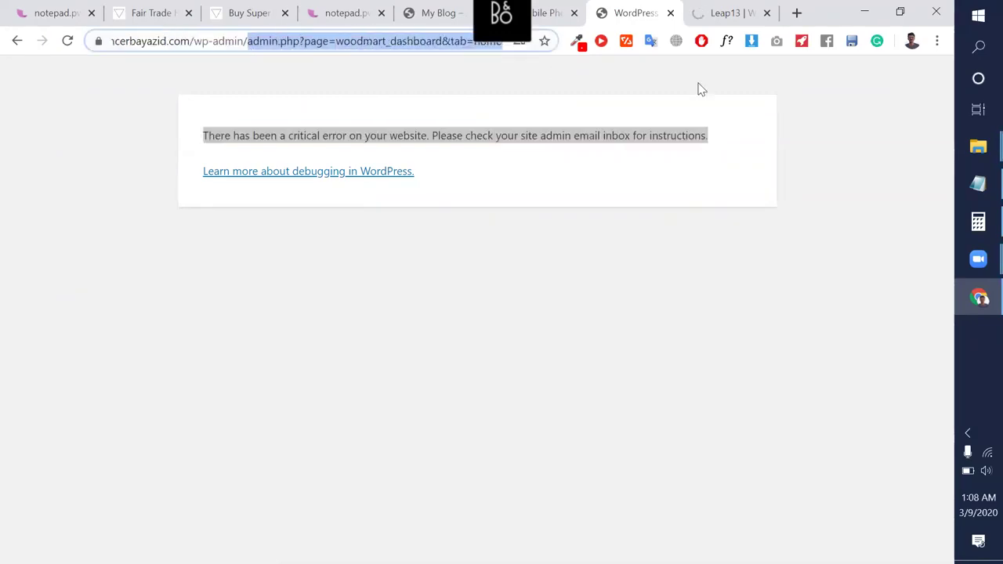
pyautogui.press('BackSpace')
pyautogui.press('Return')
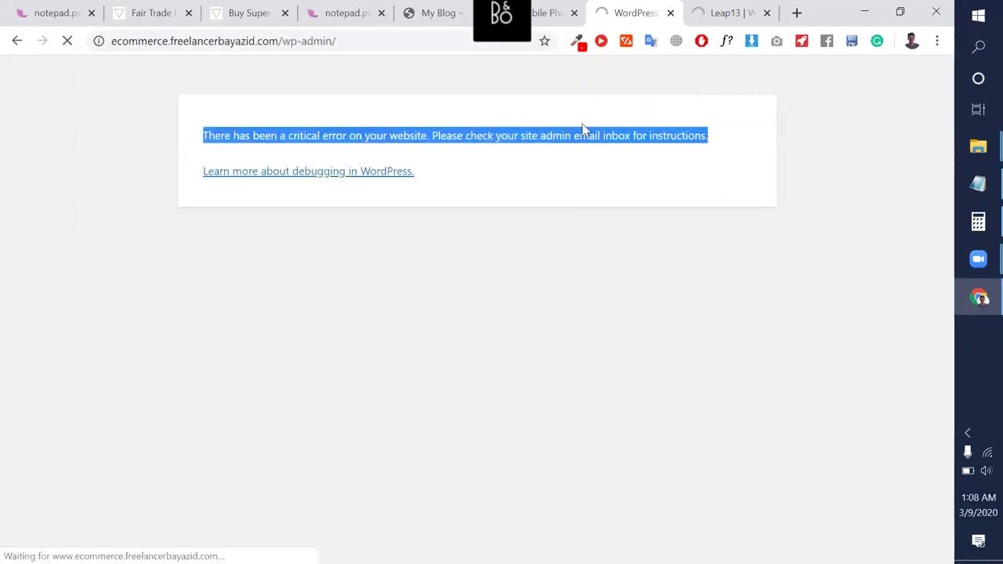
# Examine the message on the admin page and highlight its first sentence.
pyautogui.tripleClick(515, 133)
pyautogui.tripleClick(526, 132)
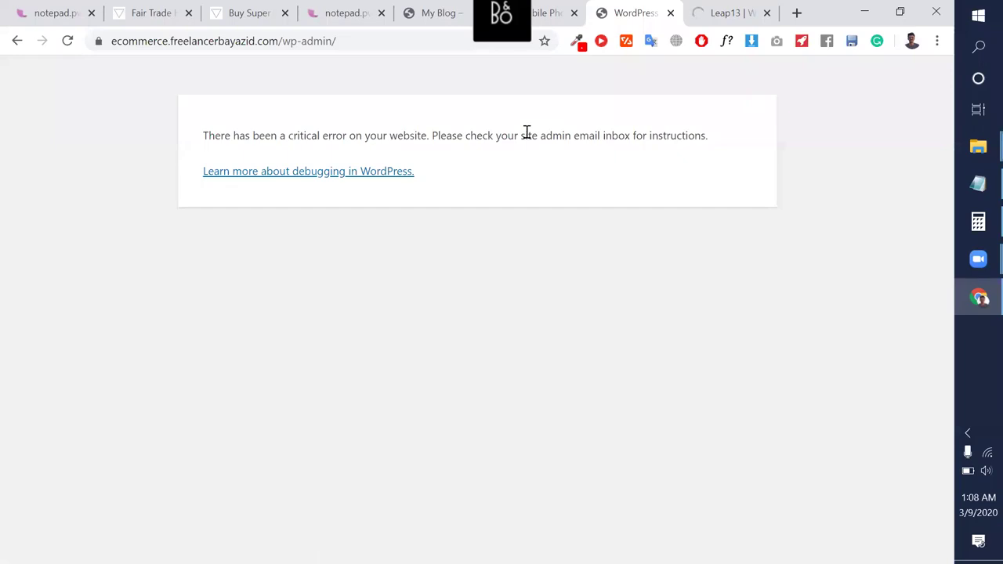
pyautogui.tripleClick(526, 134)
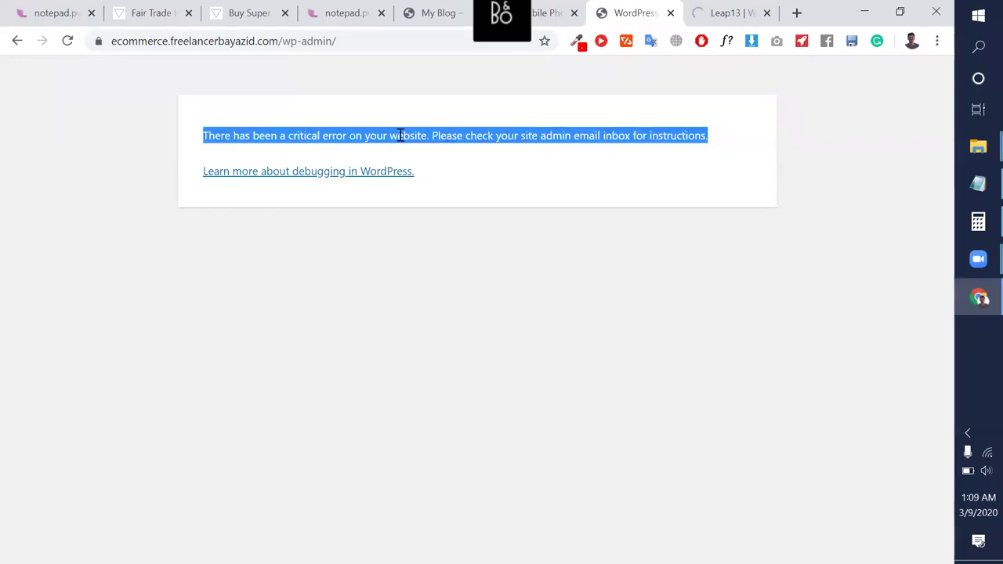
pyautogui.moveTo(428, 135); pyautogui.dragTo(204, 135)
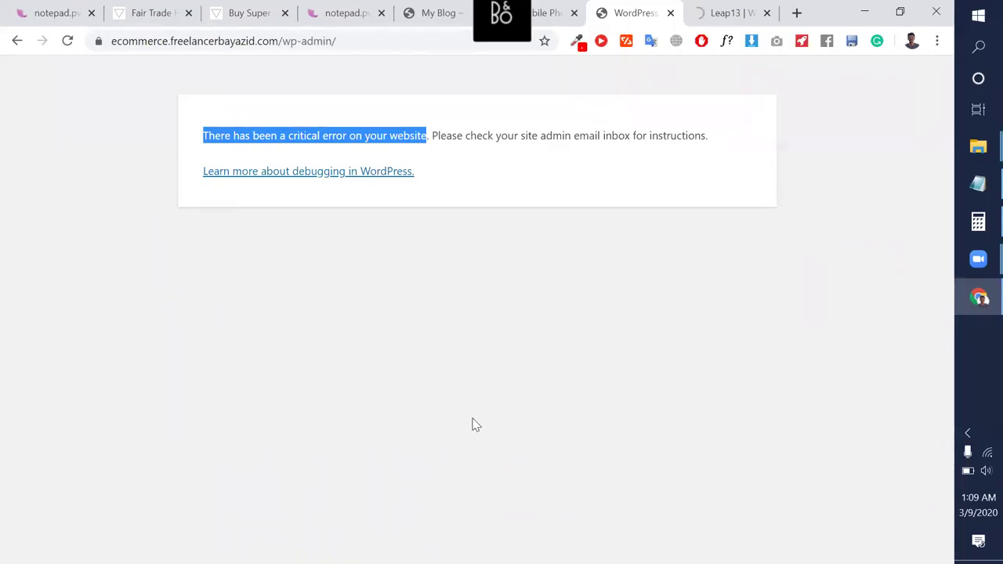
# Load notepad.pw in a new browser tab.
pyautogui.click(796, 14)
pyautogui.write('f')
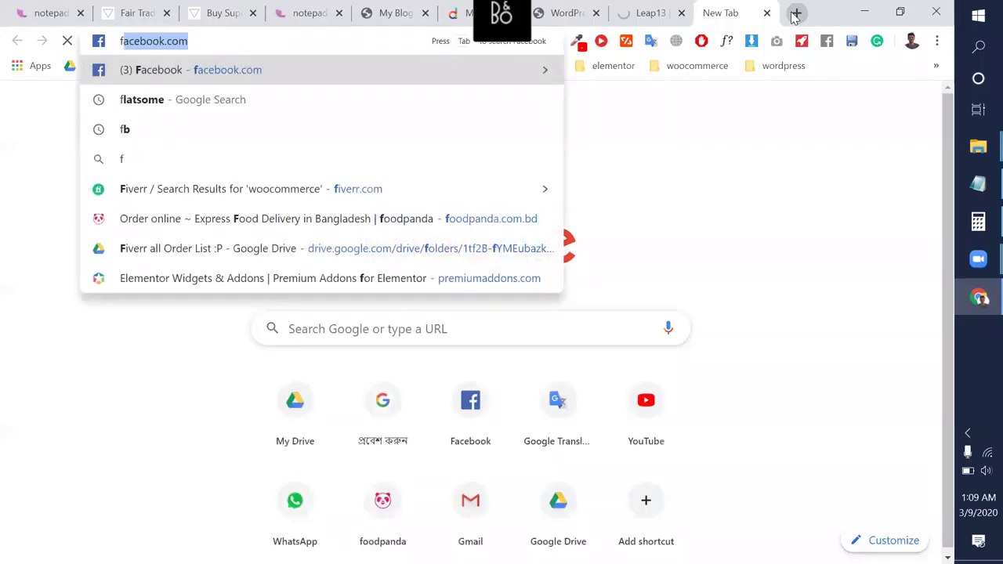
pyautogui.press('BackSpace')
pyautogui.press('BackSpace')
pyautogui.write('n')
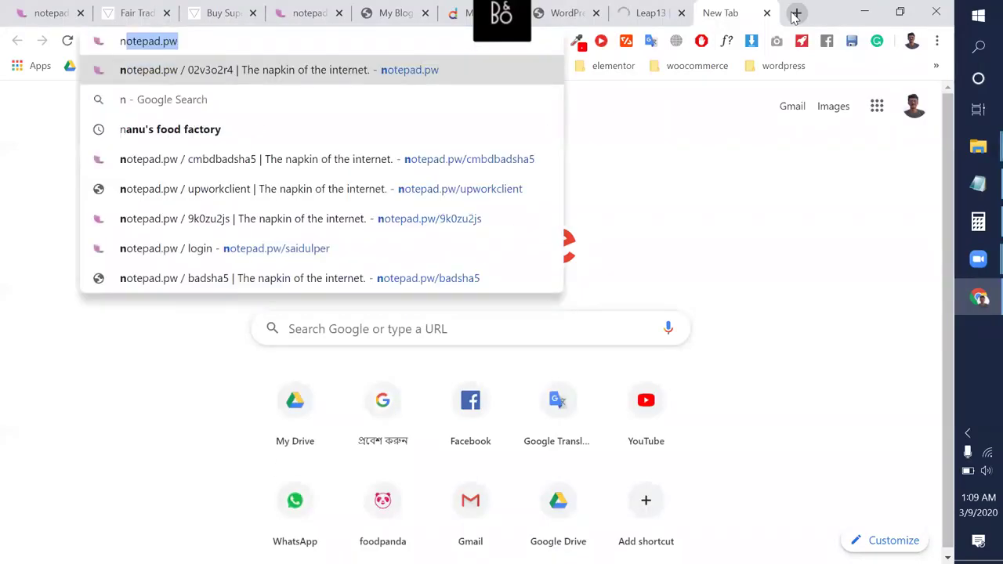
pyautogui.press('Return')
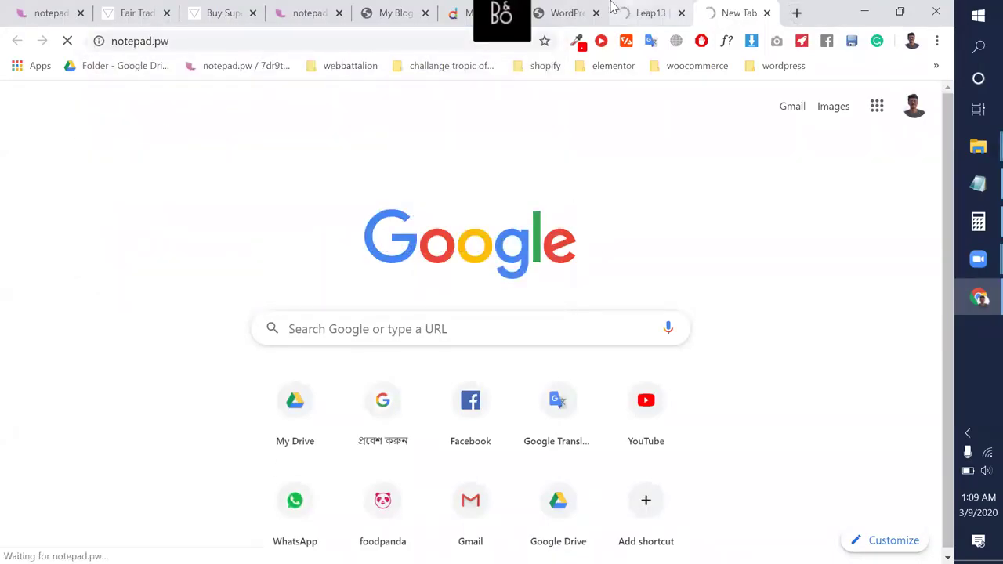
# Return to the WordPress admin tab and select the critical error sentence including its full stop.
pyautogui.click(573, 10)
pyautogui.moveTo(428, 135); pyautogui.dragTo(196, 143)
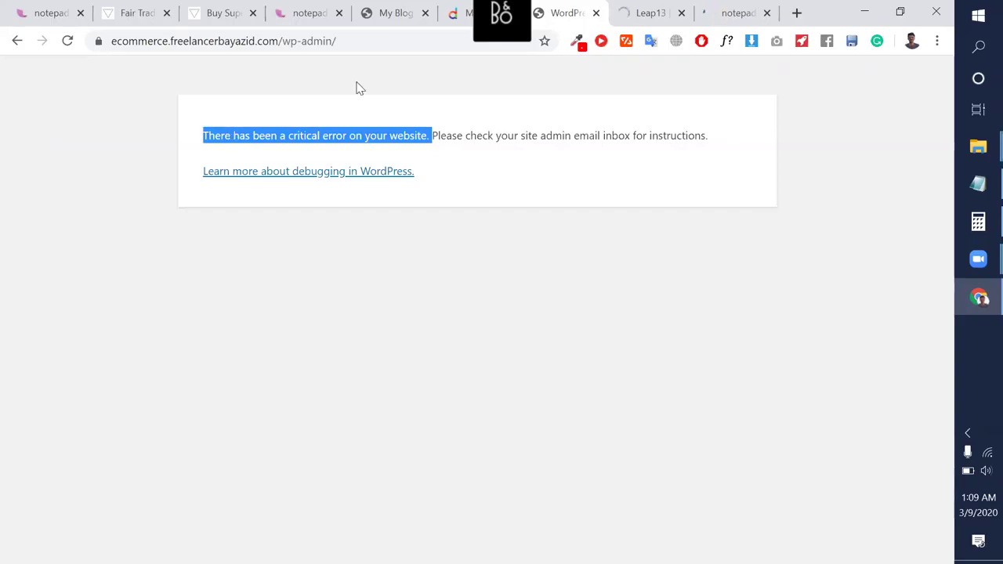
pyautogui.click(655, 8)
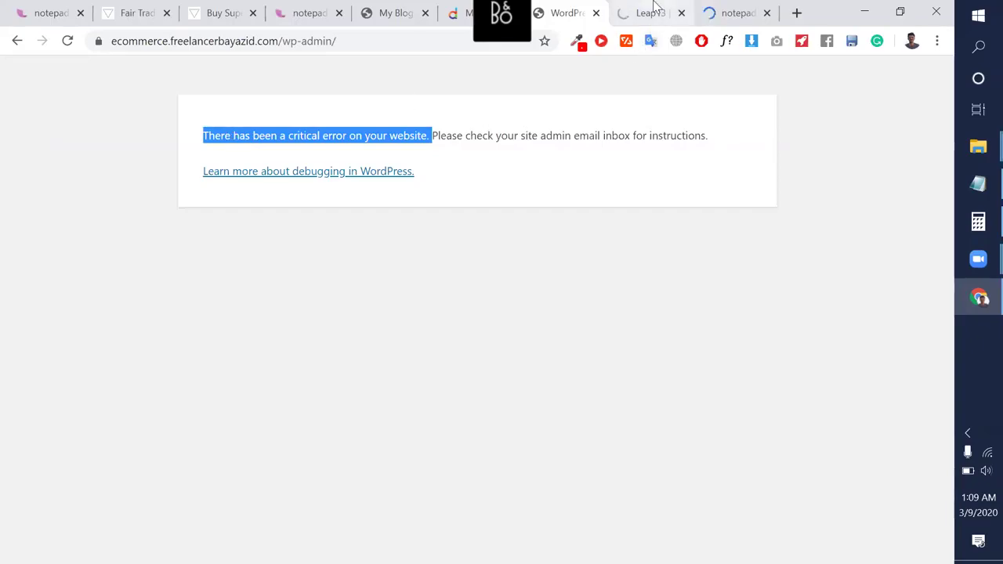
pyautogui.click(581, 9)
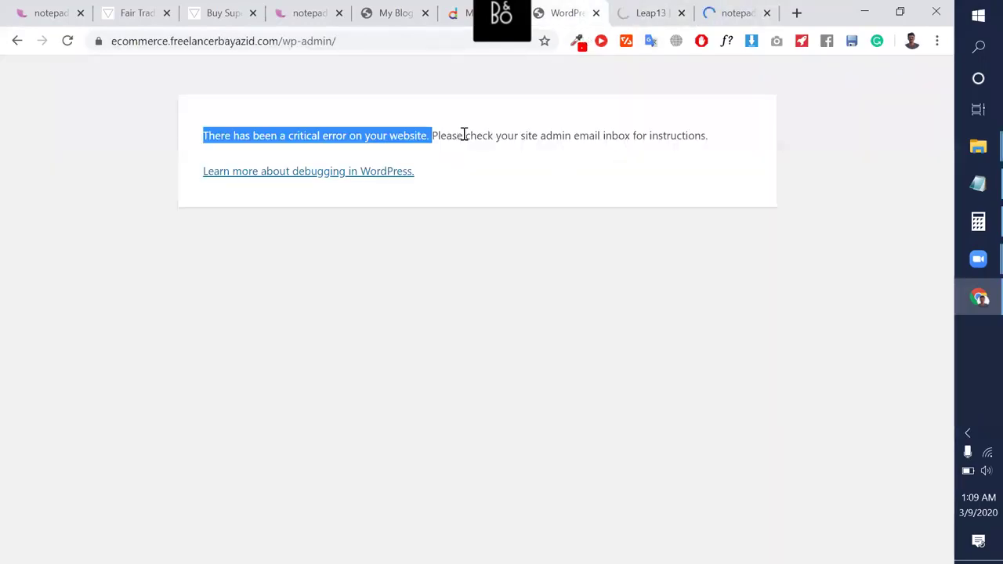
# Read the critical error message shown on the site's wp-admin page.
pyautogui.click(432, 135)
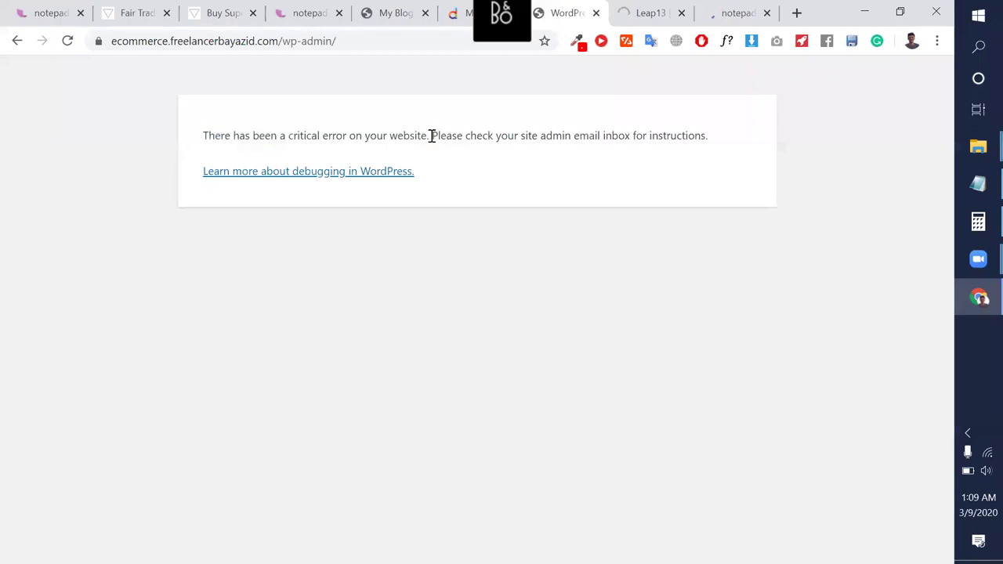
pyautogui.moveTo(593, 136); pyautogui.dragTo(720, 140)
pyautogui.click(715, 21)
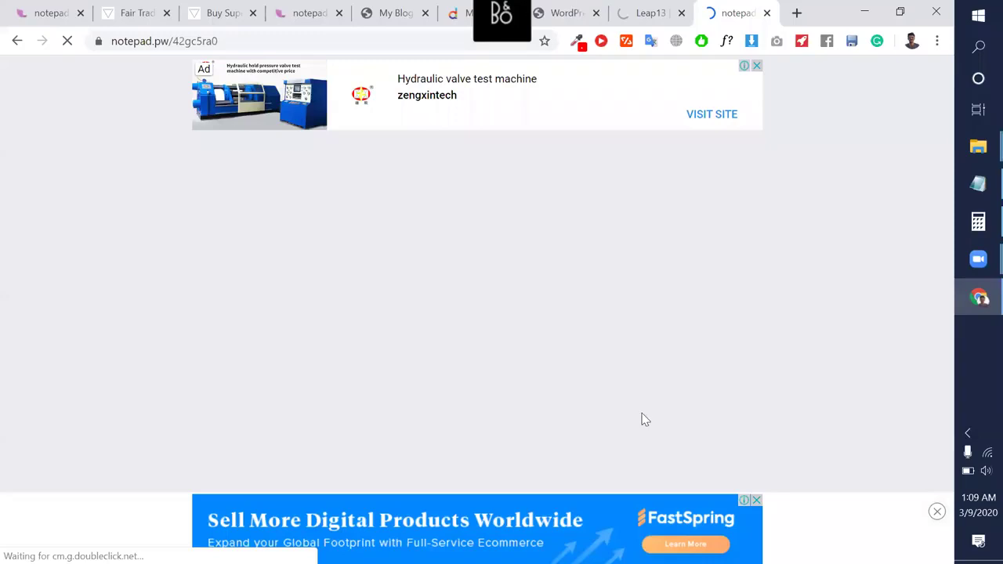
pyautogui.hotkey('ctrl', 'shift', 'Tab')
pyautogui.hotkey('ctrl', 'shift', 'Tab')
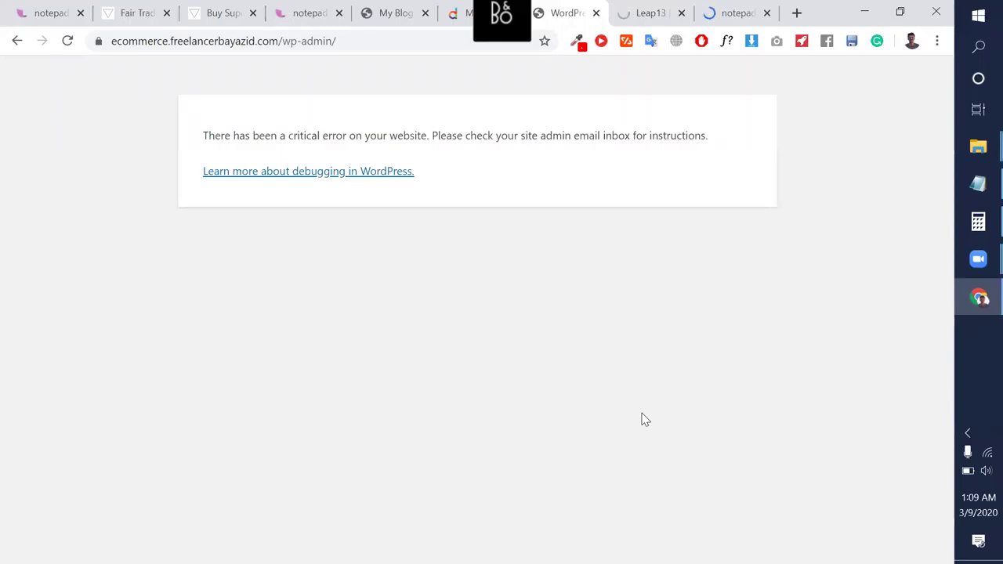
pyautogui.click(864, 11)
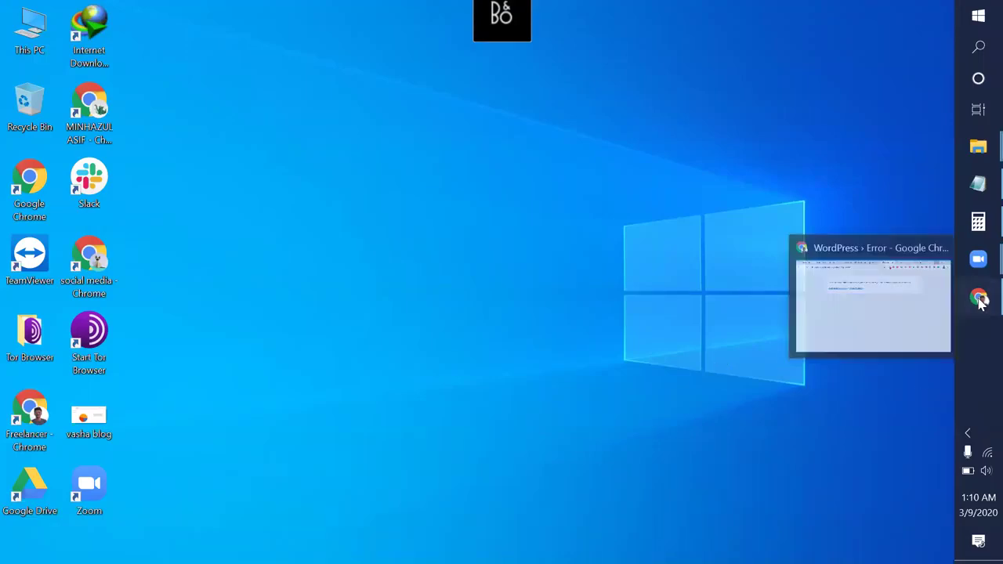
pyautogui.click(831, 306)
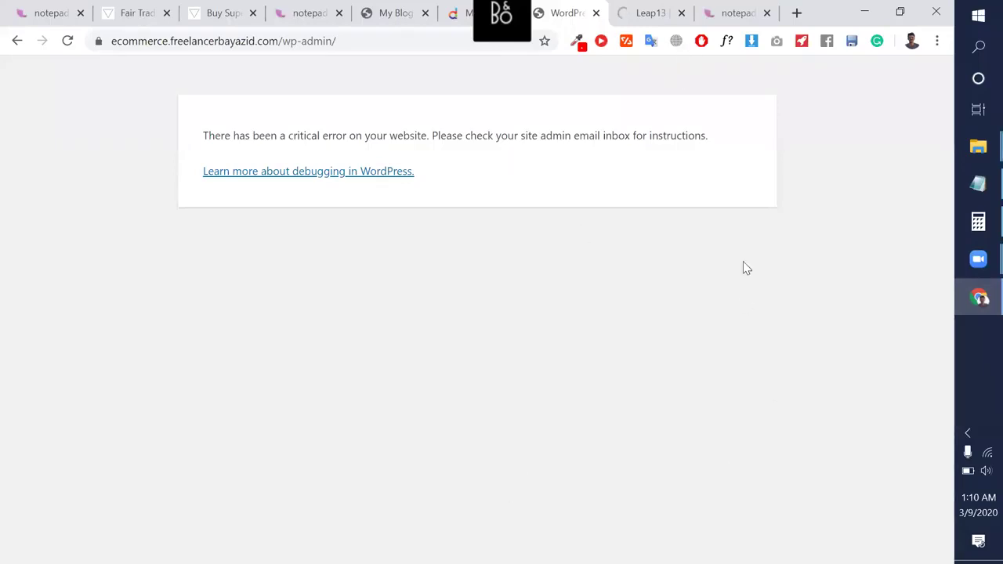
# Write "file manager public_html wp cont" in the empty notepad.pw note.
pyautogui.click(736, 22)
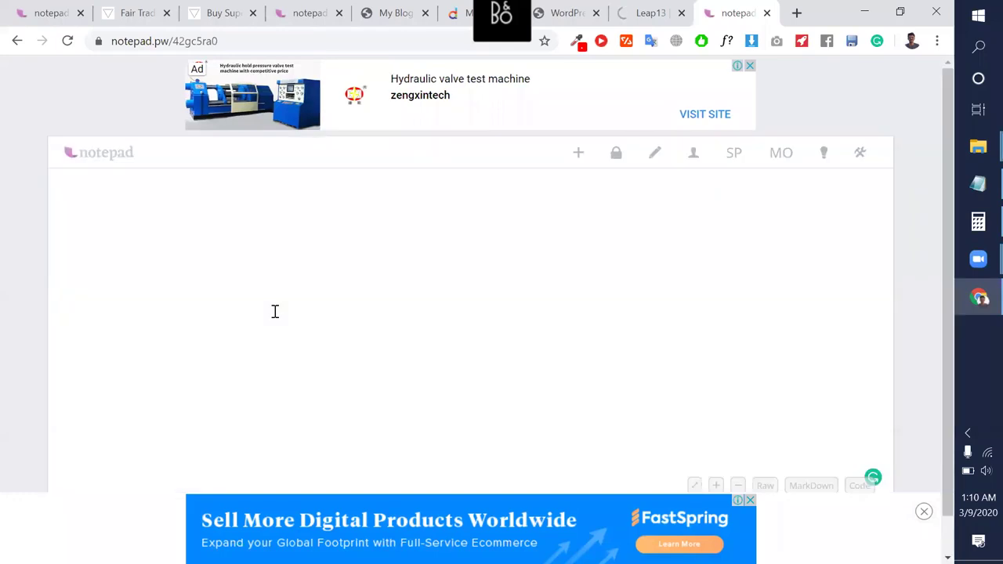
pyautogui.write('file mane')
pyautogui.write('ger th')
pyautogui.press('BackSpace')
pyautogui.press('BackSpace')
pyautogui.press('BackSpace')
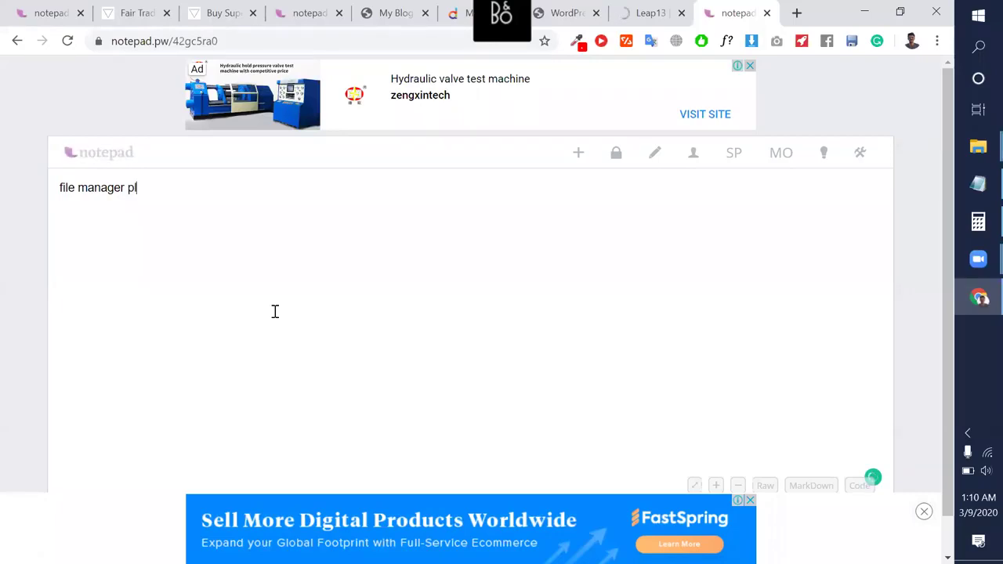
pyautogui.write('public_htm')
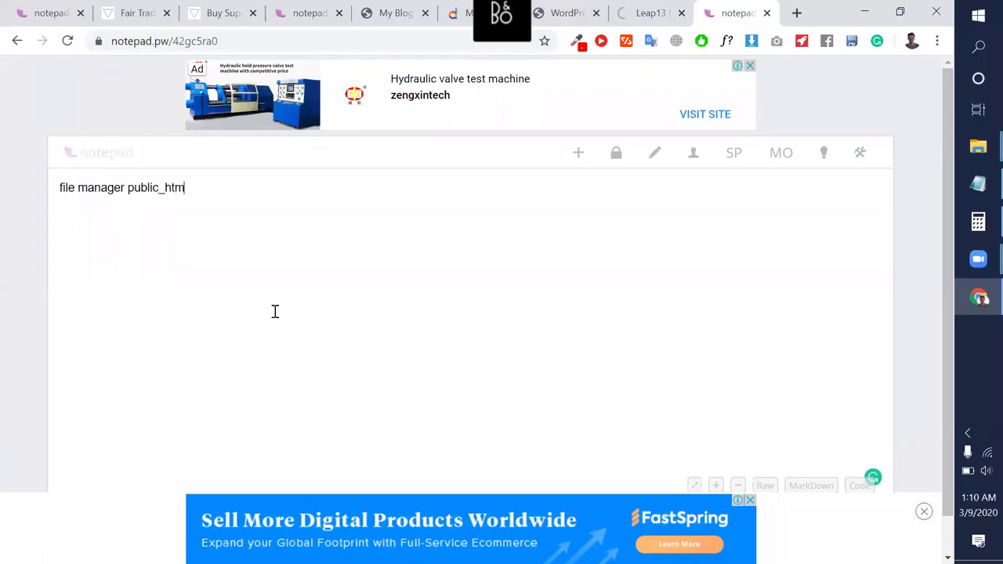
pyautogui.write('l wpco')
pyautogui.press('BackSpace')
pyautogui.write('cont')
# Insert ">" separators after "file manager" and after "public_html" in the note.
pyautogui.click(126, 189)
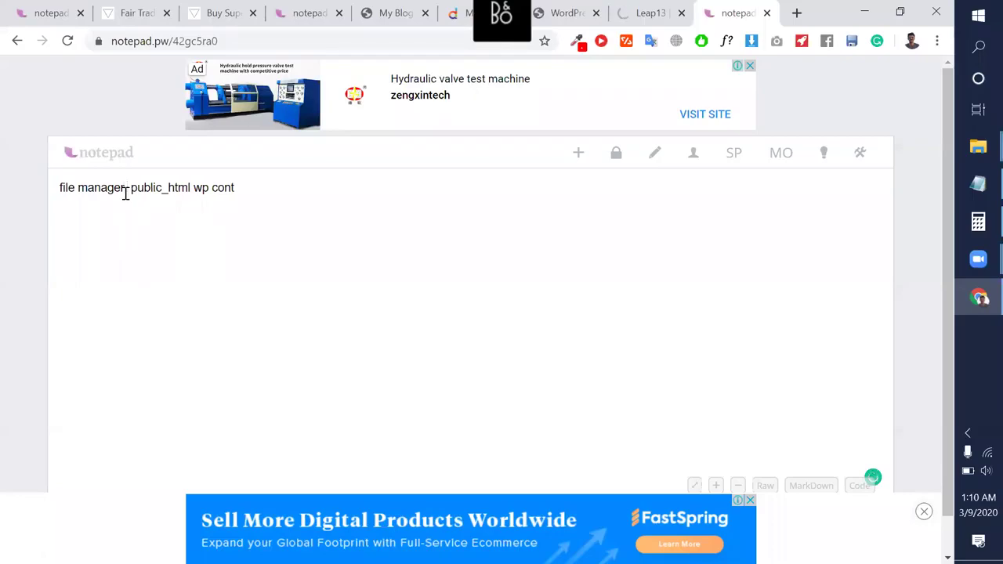
pyautogui.write('>')
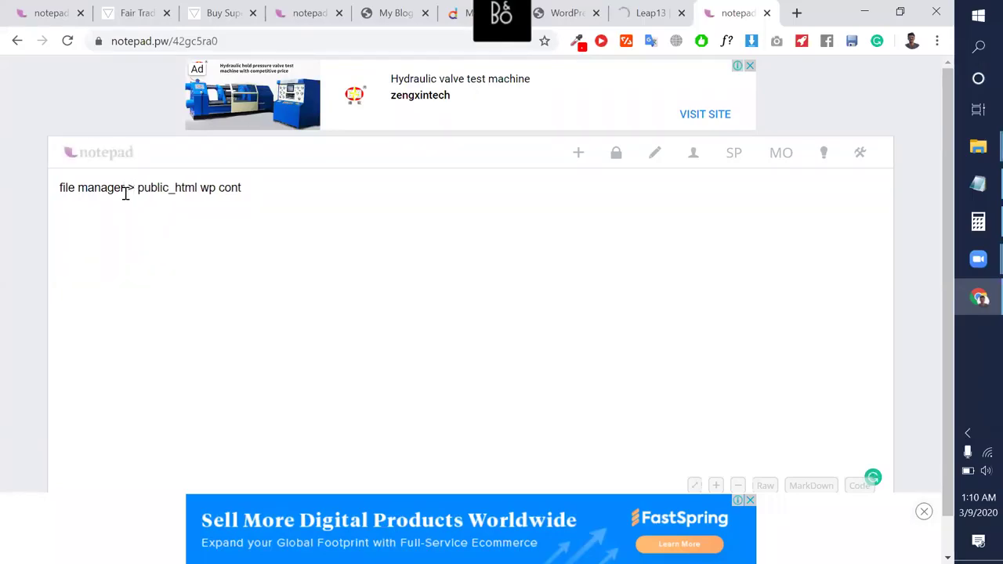
pyautogui.click(197, 189)
pyautogui.write('>')
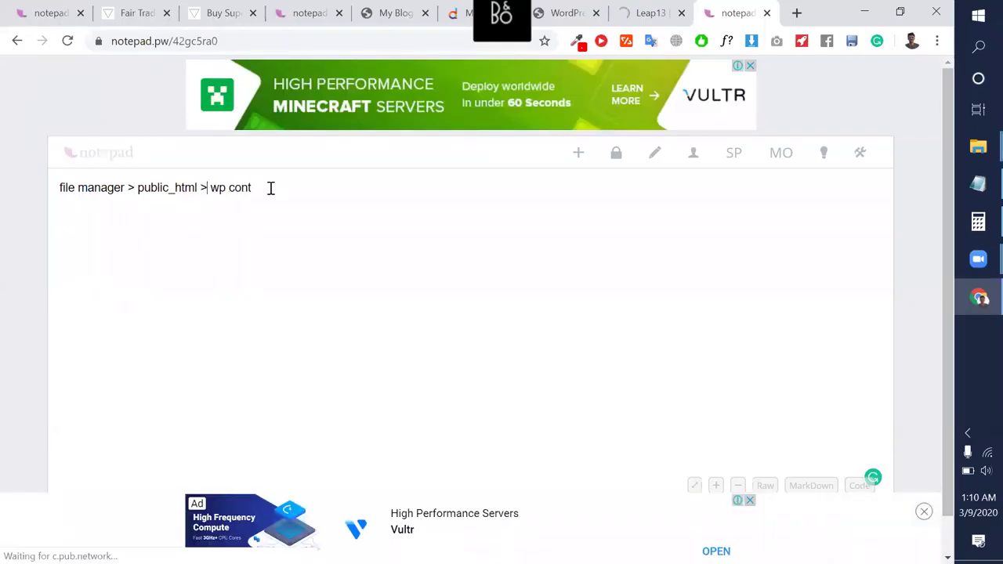
# Complete the folder path in the note so that it ends with "wp content > plugin".
pyautogui.click(270, 188)
pyautogui.hotkey('ctrl', 'shift', 'Left')
pyautogui.write('ont')
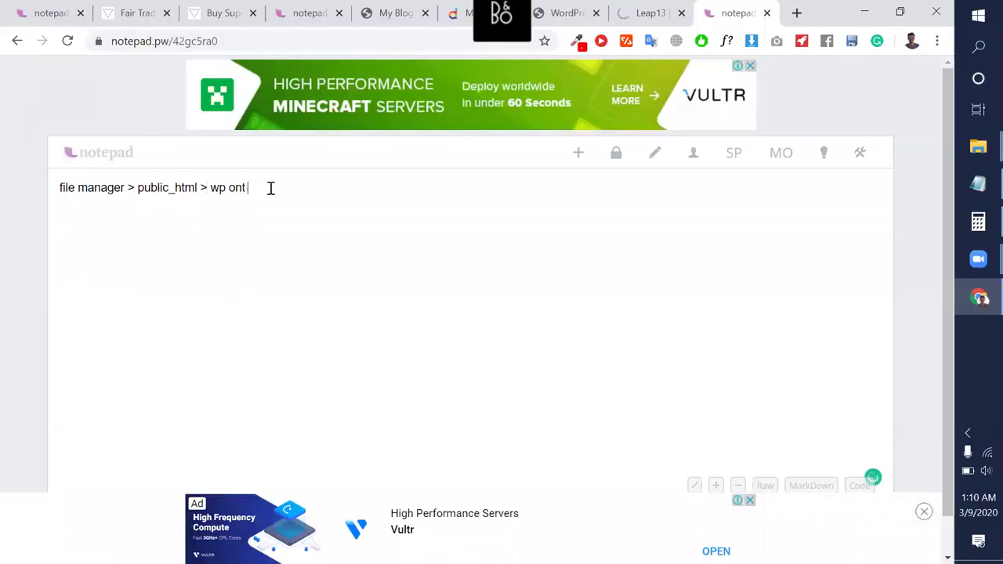
pyautogui.press('BackSpace')
pyautogui.press('BackSpace')
pyautogui.press('BackSpace')
pyautogui.press('BackSpace')
pyautogui.write('con')
pyautogui.press('BackSpace')
pyautogui.press('BackSpace')
pyautogui.write('c')
pyautogui.press('BackSpace')
pyautogui.write('c')
pyautogui.press('BackSpace')
pyautogui.press('BackSpace')
pyautogui.write('content >')
pyautogui.press('BackSpace')
pyautogui.write('> plugin')
pyautogui.click(274, 208)
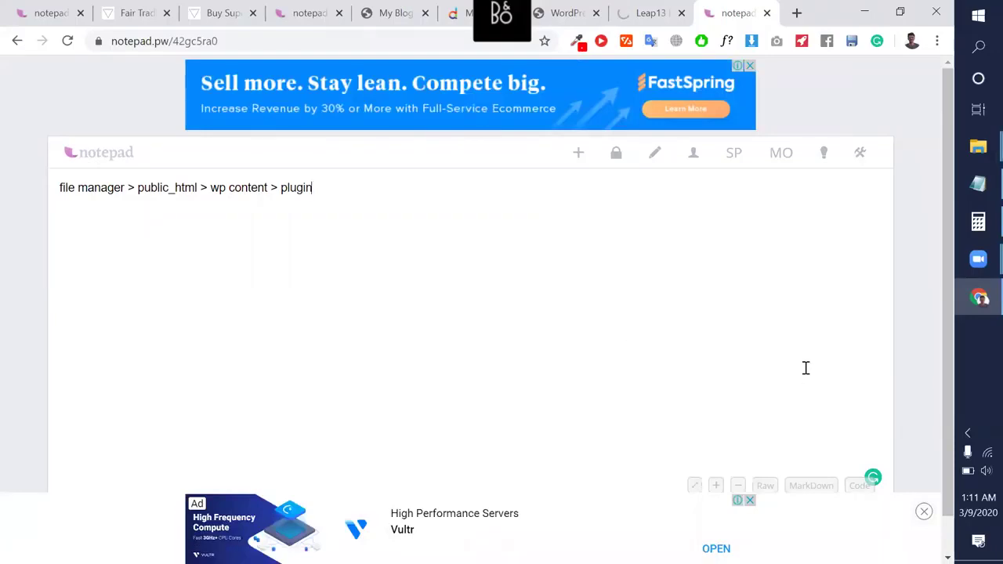
# Return to the WordPress admin page of the ecommerce site and reload it.
pyautogui.click(864, 13)
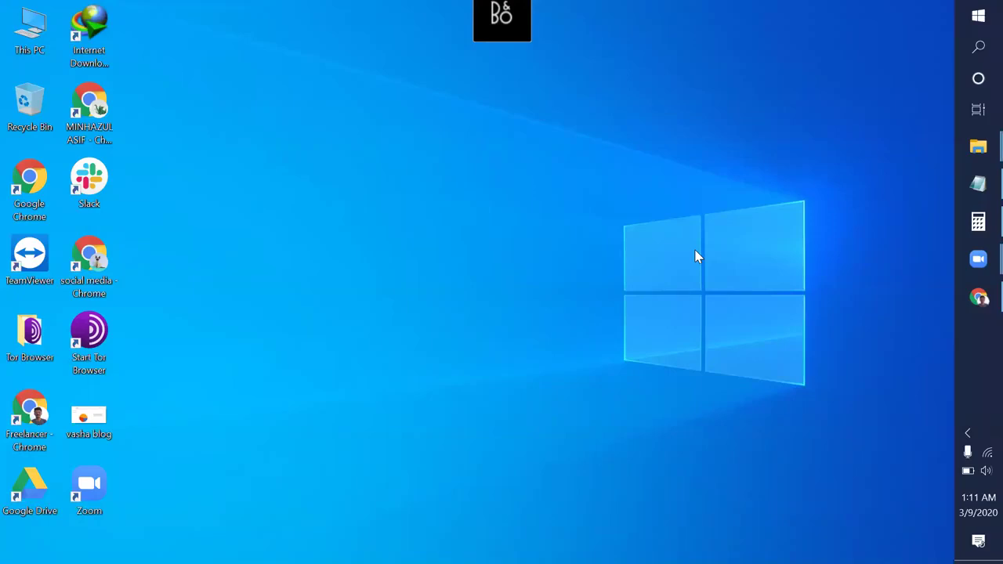
pyautogui.click(978, 298)
pyautogui.click(558, 11)
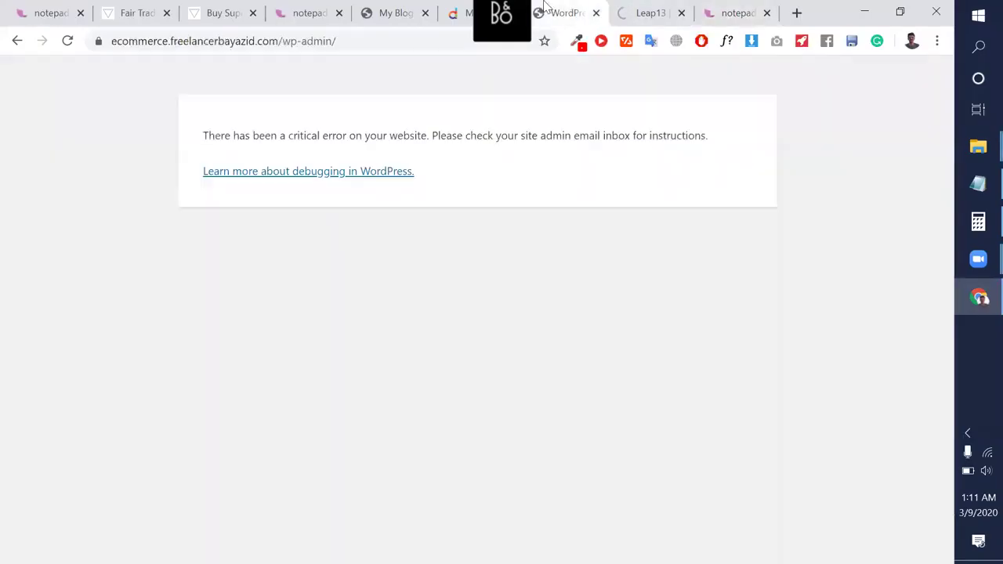
pyautogui.click(67, 41)
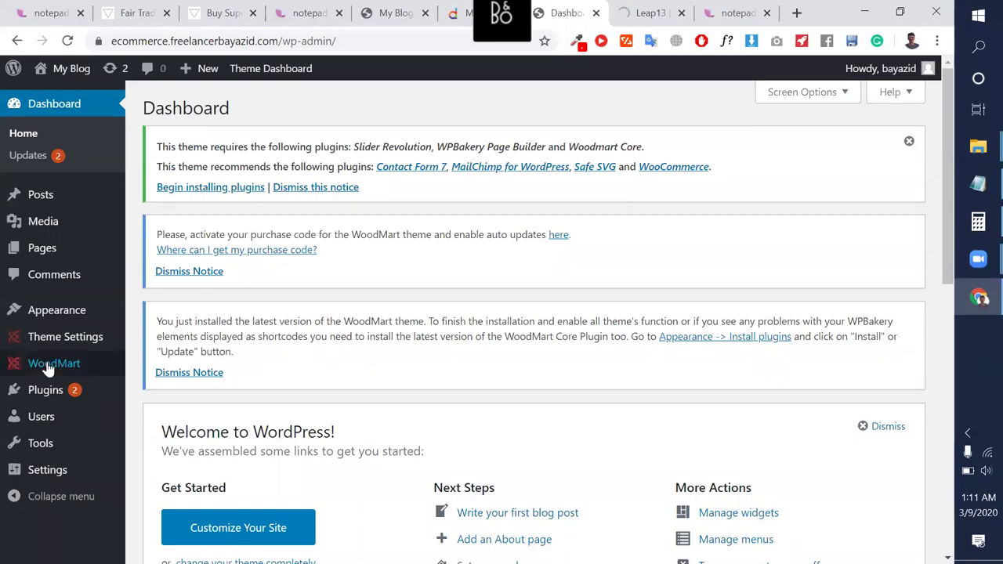
pyautogui.moveTo(45, 389)
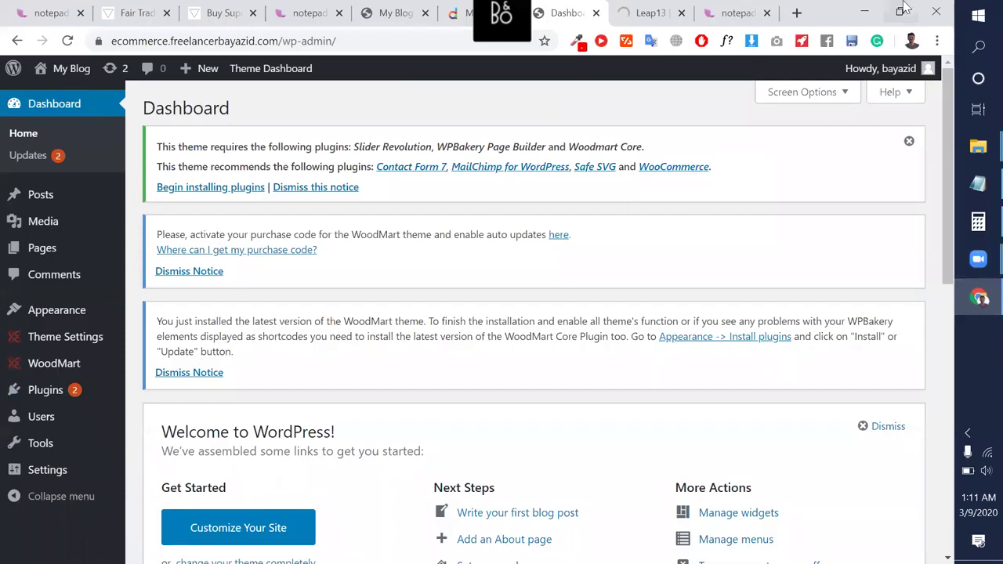
# Reload the wp-admin dashboard again and examine the message the page returns.
pyautogui.click(853, 8)
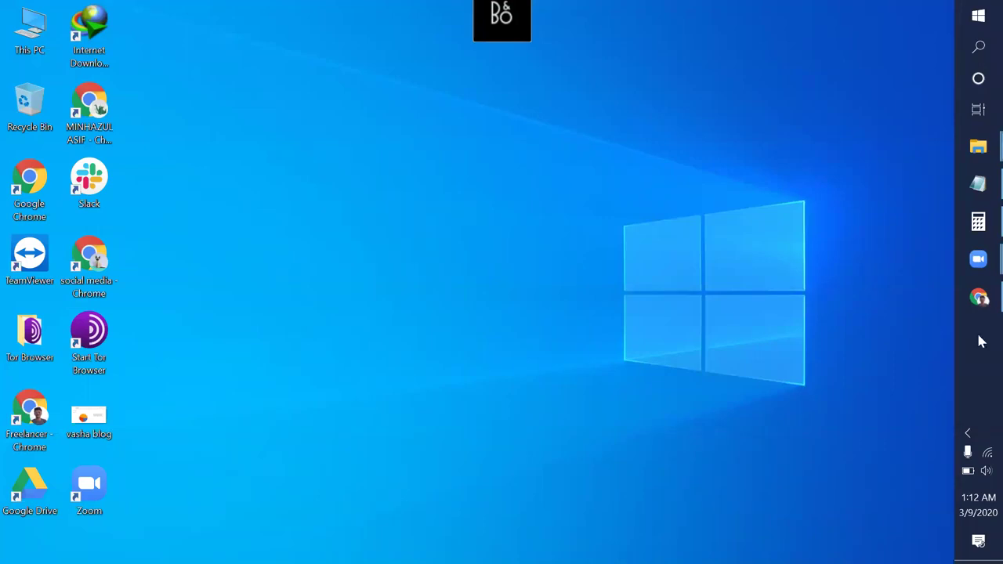
pyautogui.click(980, 304)
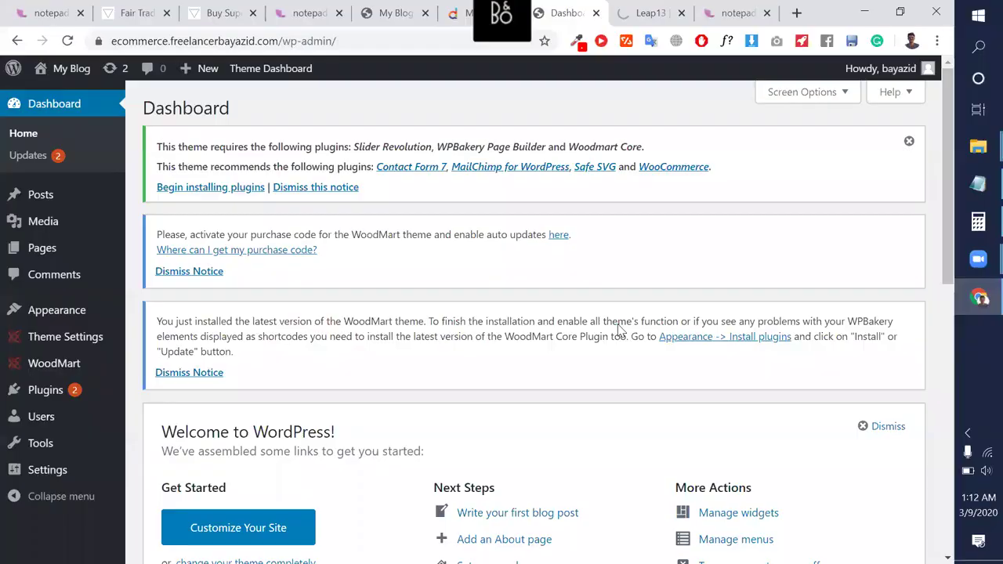
pyautogui.click(68, 41)
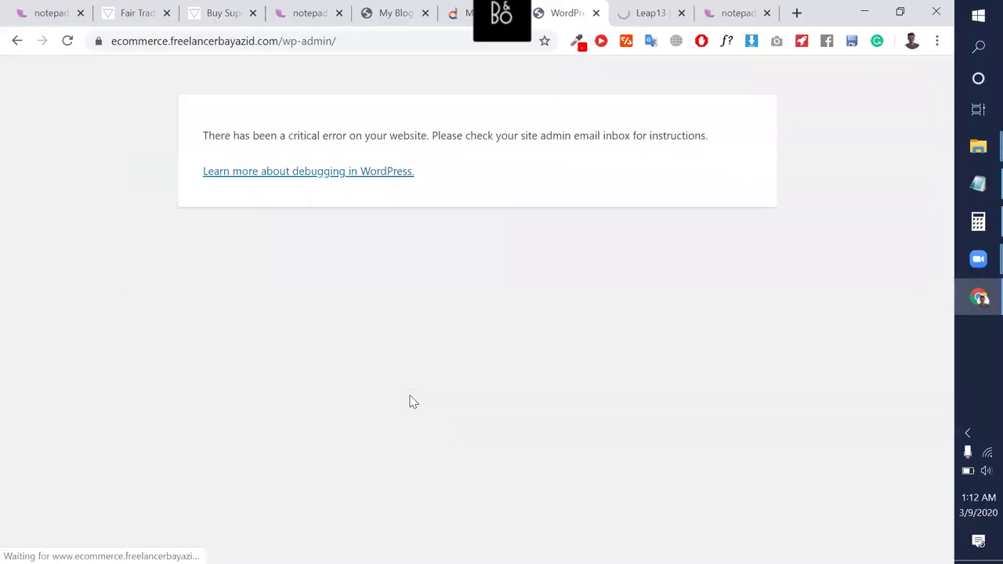
pyautogui.tripleClick(399, 136)
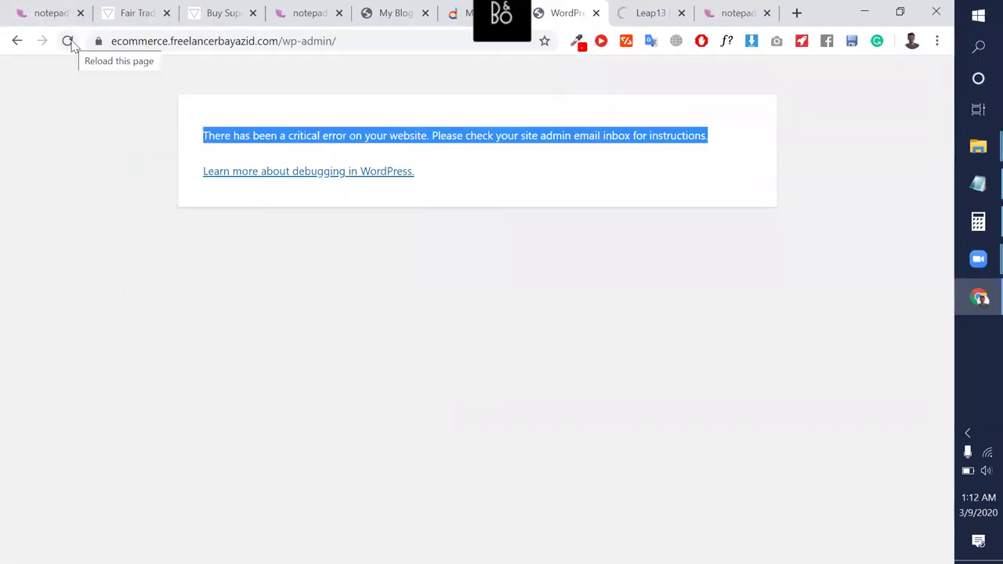
pyautogui.doubleClick(290, 135)
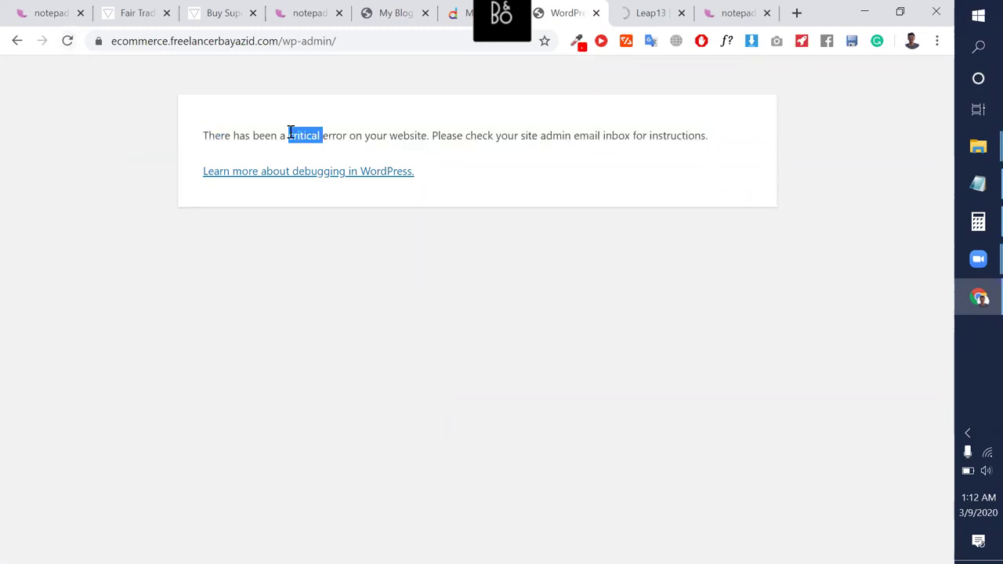
pyautogui.doubleClick(378, 136)
pyautogui.tripleClick(379, 136)
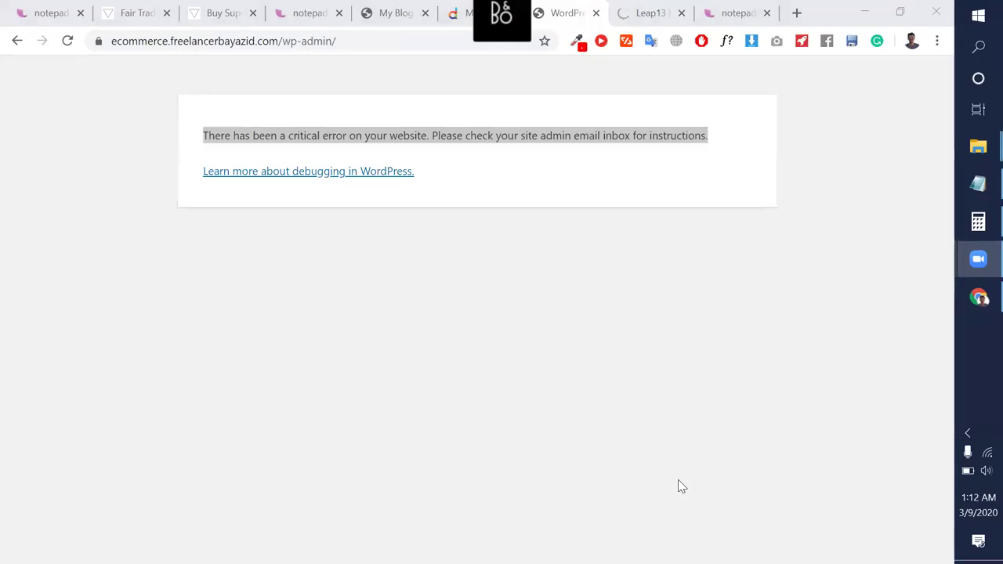
pyautogui.doubleClick(306, 134)
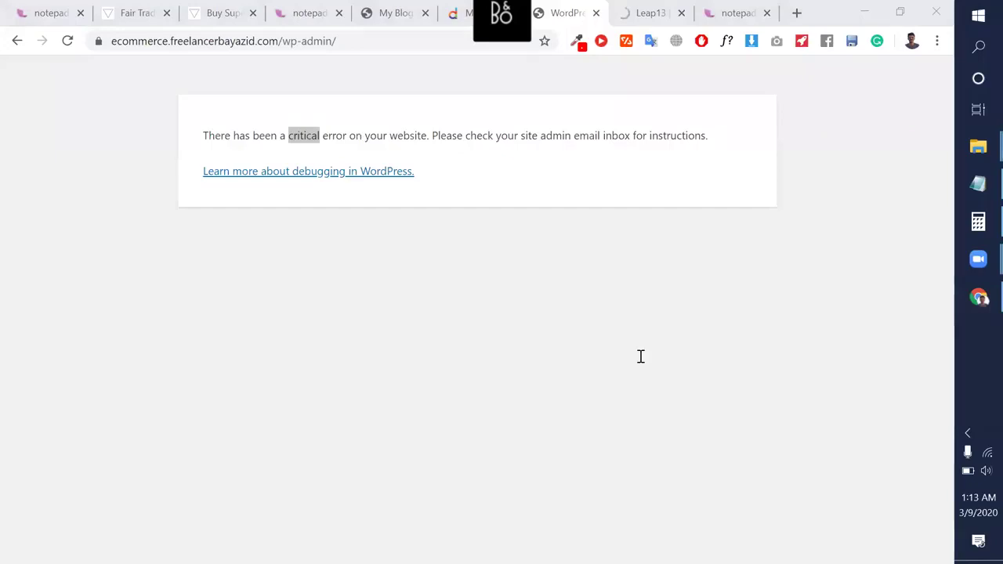
# Reload the wp-admin page and open the list of installed plugins.
pyautogui.click(69, 41)
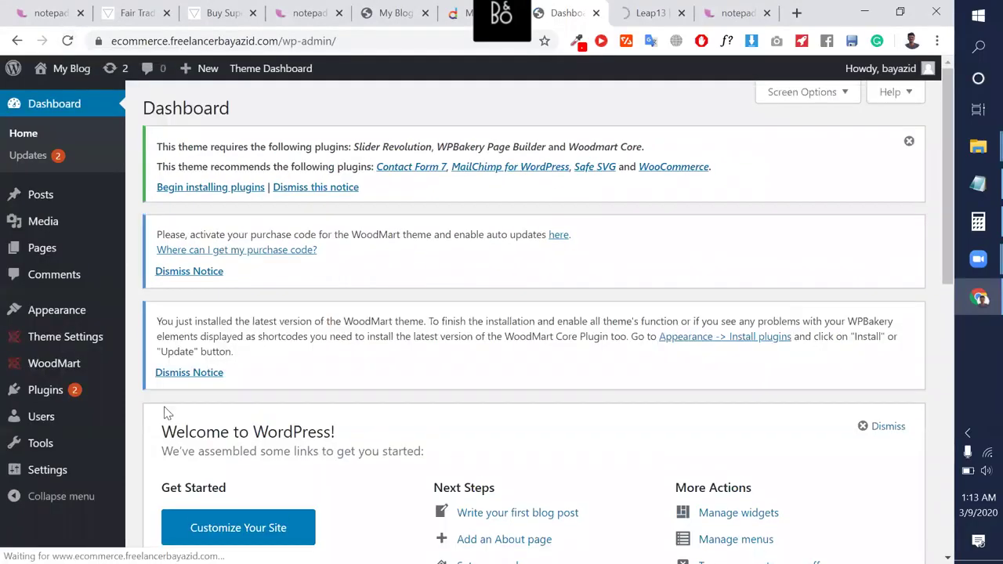
pyautogui.moveTo(39, 391)
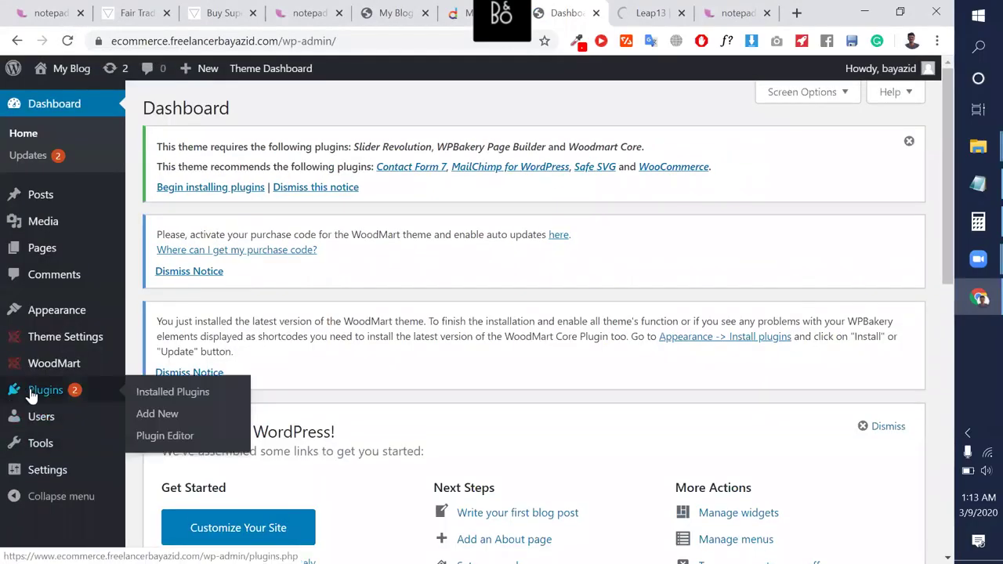
pyautogui.click(147, 402)
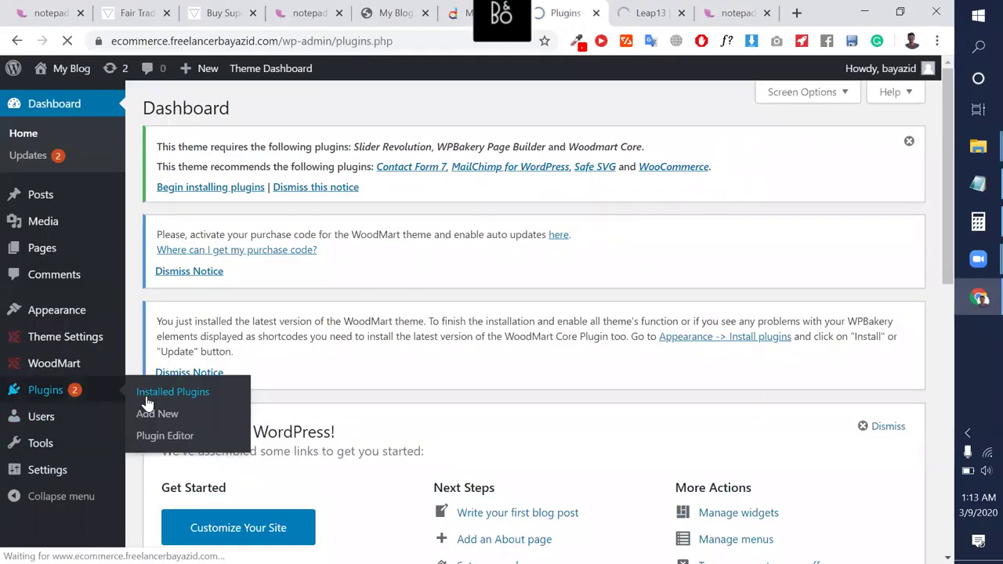
# Examine the plugin deactivation notices and the WoodMart theme notice on the Installed Plugins page.
pyautogui.scroll(-3, 146, 402)
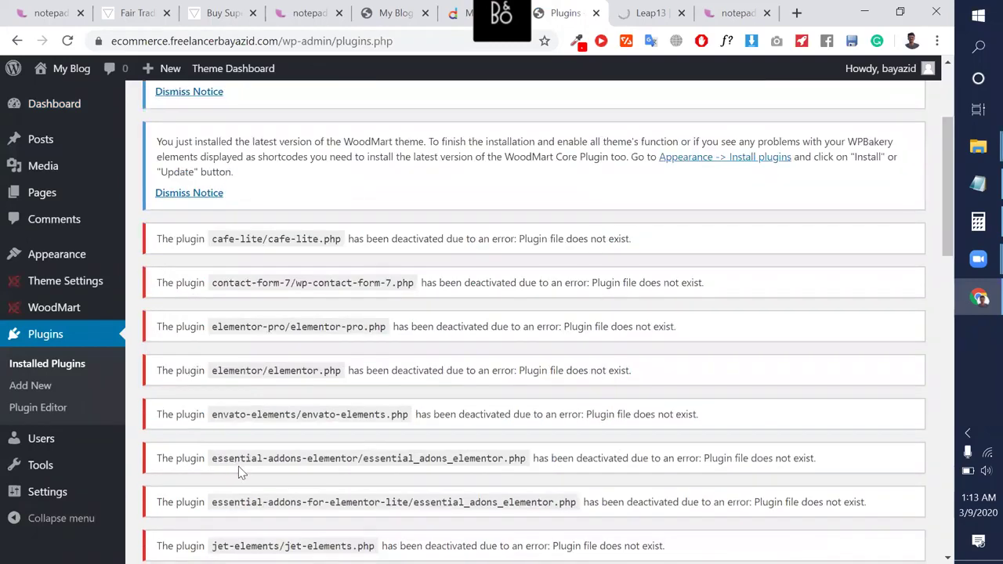
pyautogui.scroll(-1, 238, 467)
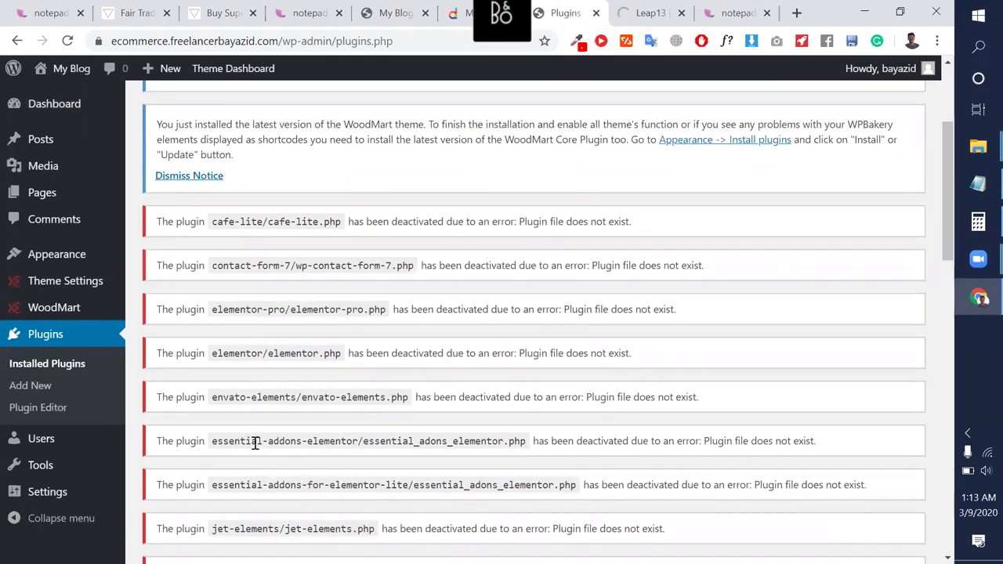
pyautogui.tripleClick(254, 443)
pyautogui.moveTo(86, 254)
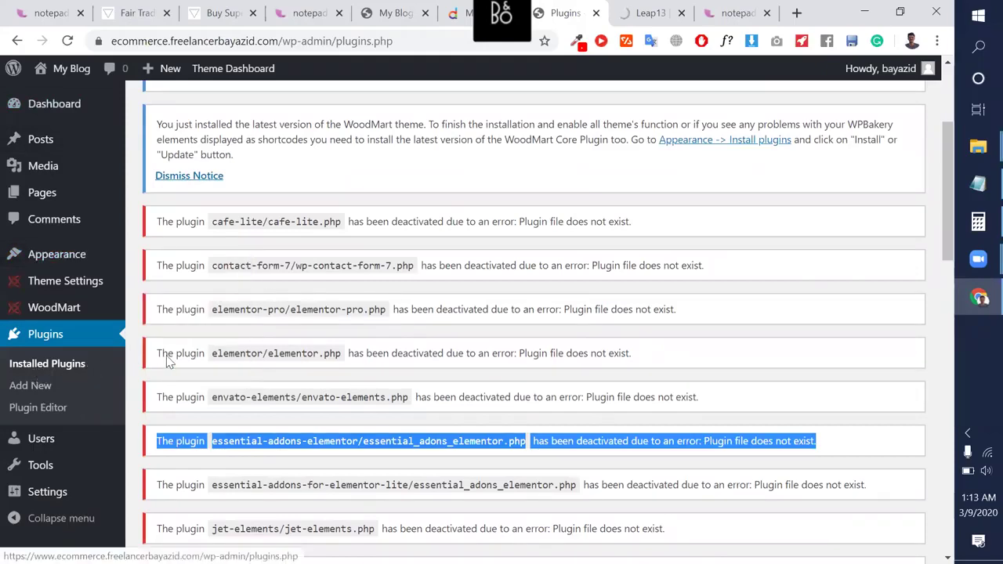
pyautogui.moveTo(217, 353); pyautogui.dragTo(264, 353)
pyautogui.doubleClick(213, 353)
pyautogui.scroll(3, 186, 314)
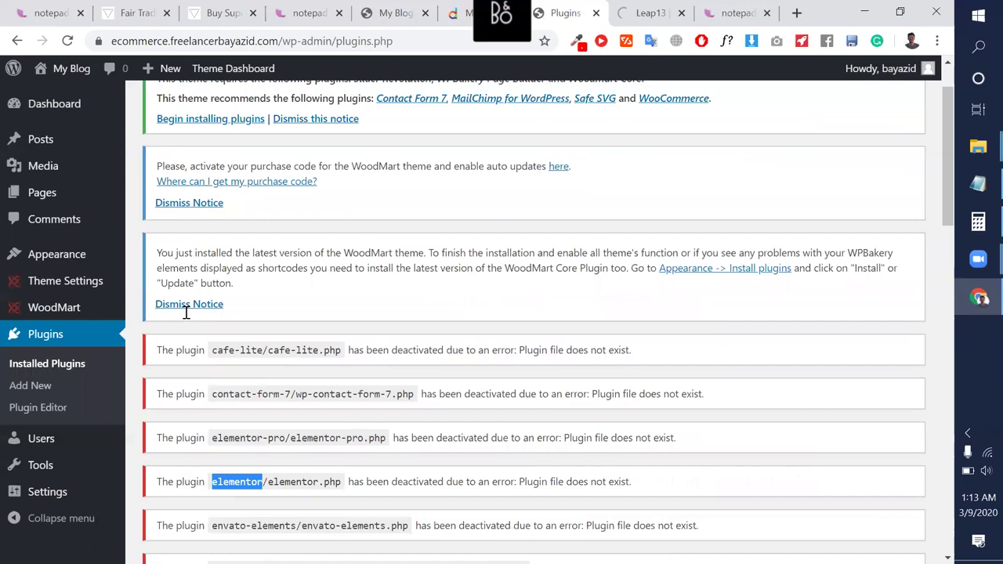
pyautogui.moveTo(94, 310)
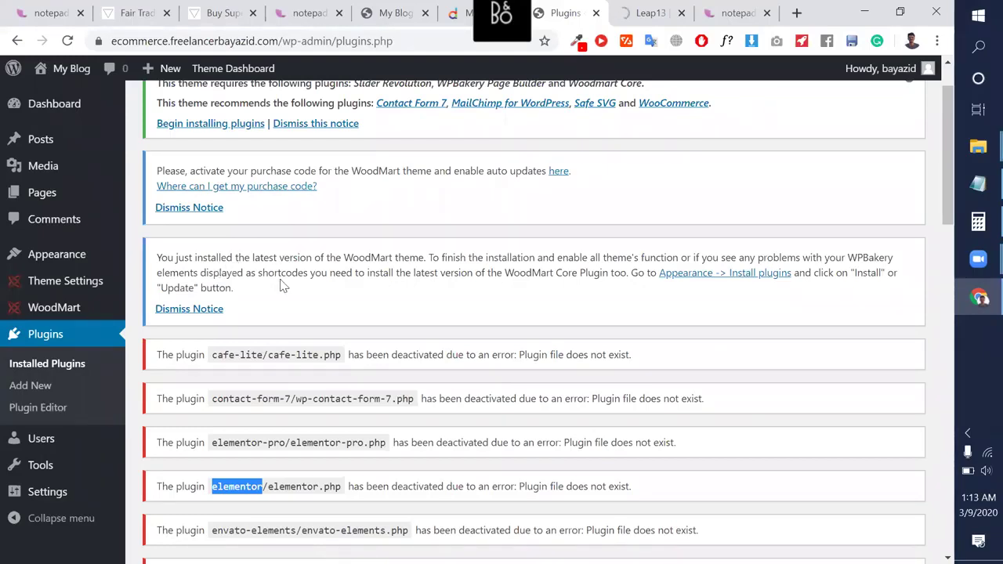
pyautogui.tripleClick(257, 271)
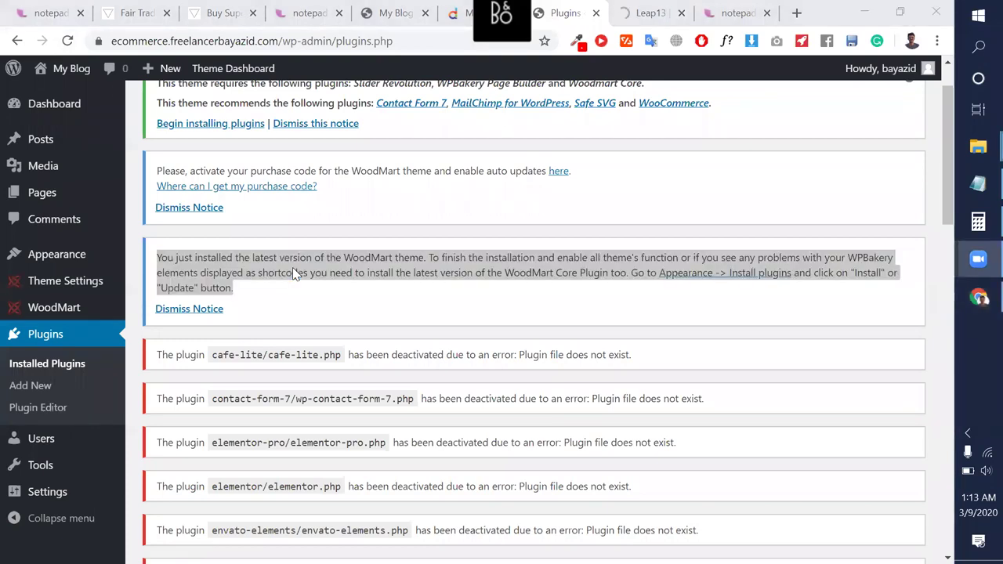
# Reload the Installed Plugins page and bring the plugin list into view.
pyautogui.click(67, 42)
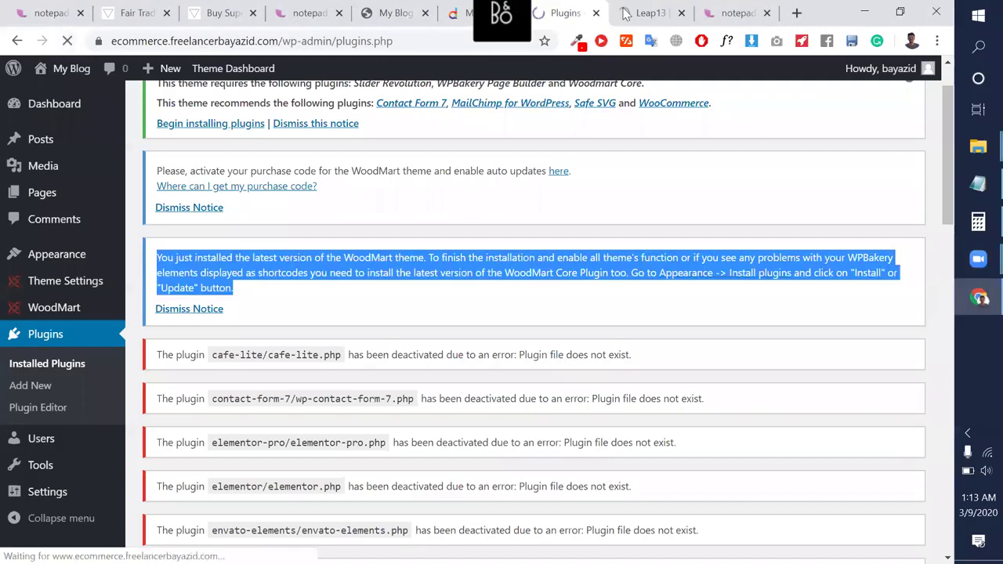
pyautogui.scroll(-1, 376, 208)
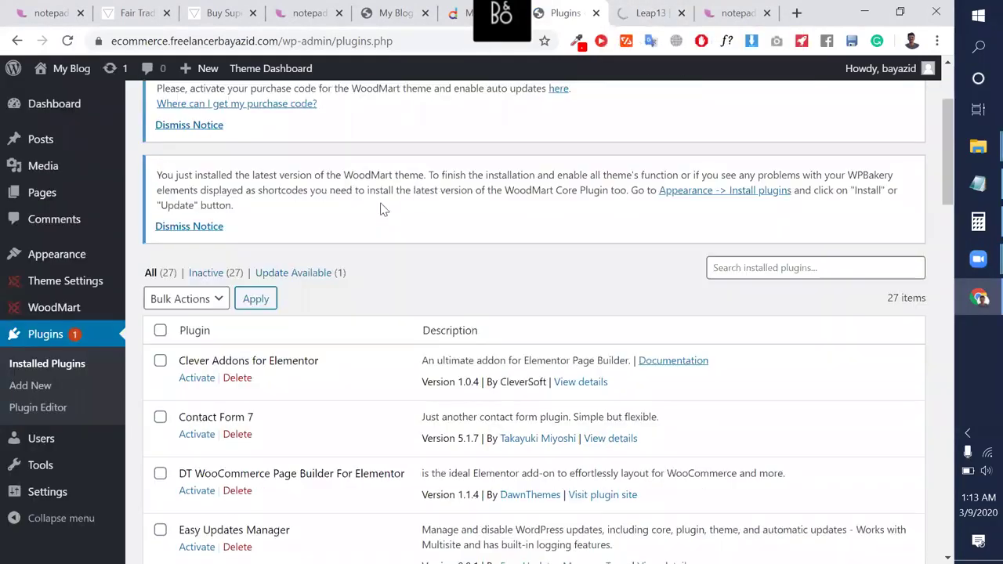
# Activate the Clever Addons for Elementor plugin and deactivate it again.
pyautogui.scroll(-2, 383, 209)
pyautogui.scroll(-3, 308, 362)
pyautogui.scroll(2, 308, 362)
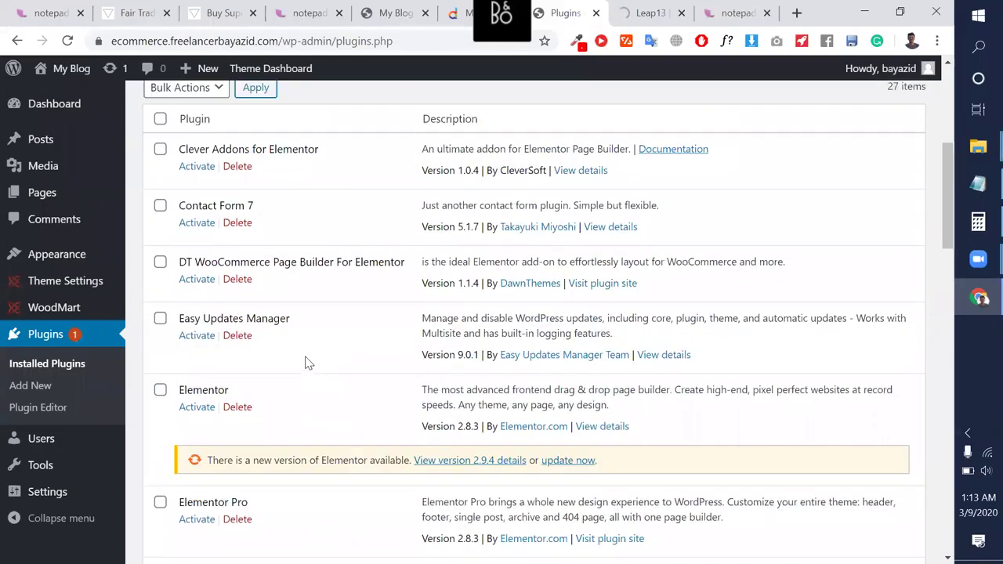
pyautogui.click(197, 189)
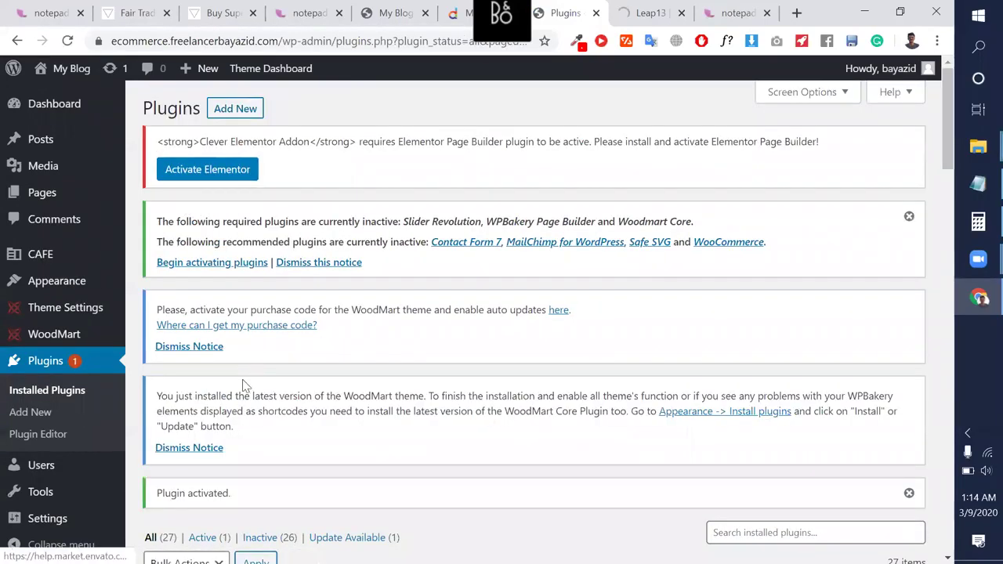
pyautogui.scroll(-3, 243, 386)
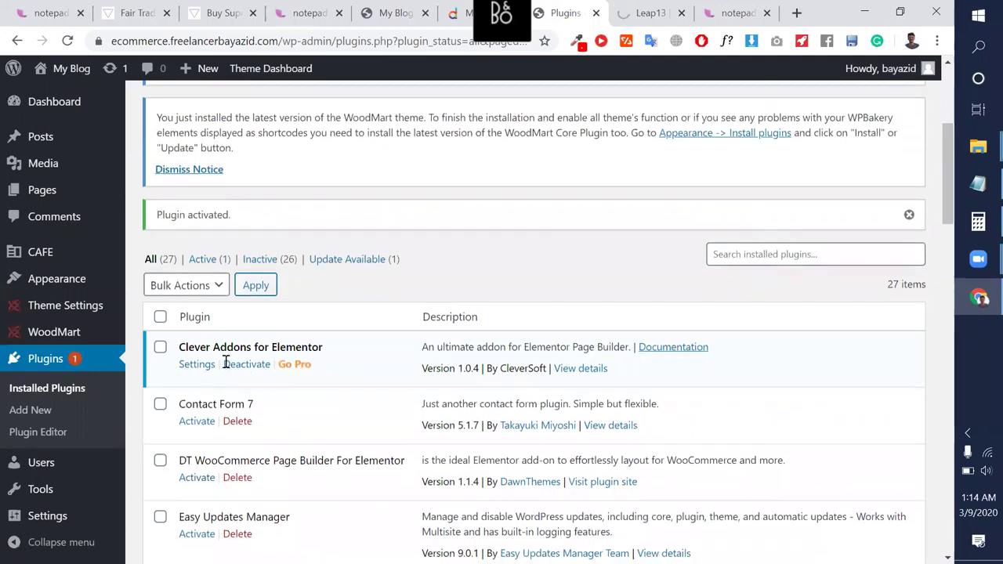
pyautogui.click(239, 365)
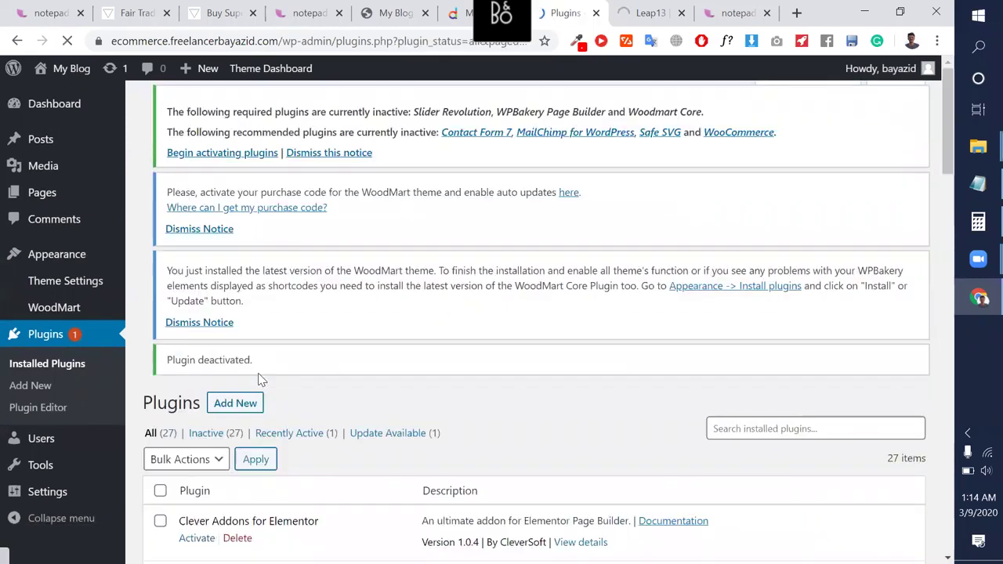
# Review the installed plugins from Clever Addons for Elementor down to the Ocean Extra entry.
pyautogui.scroll(-3, 261, 380)
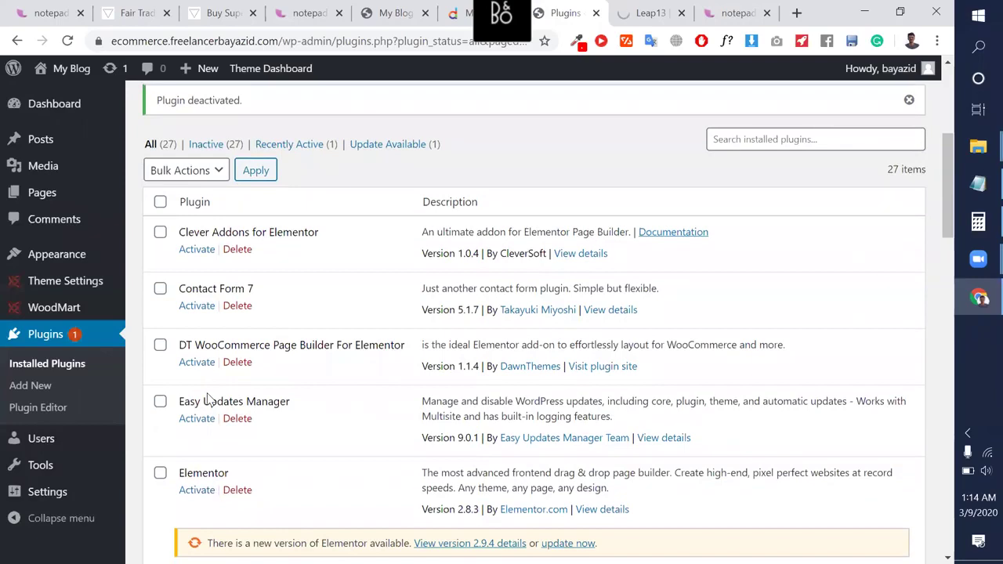
pyautogui.scroll(-1, 210, 400)
pyautogui.press('super+Tab')
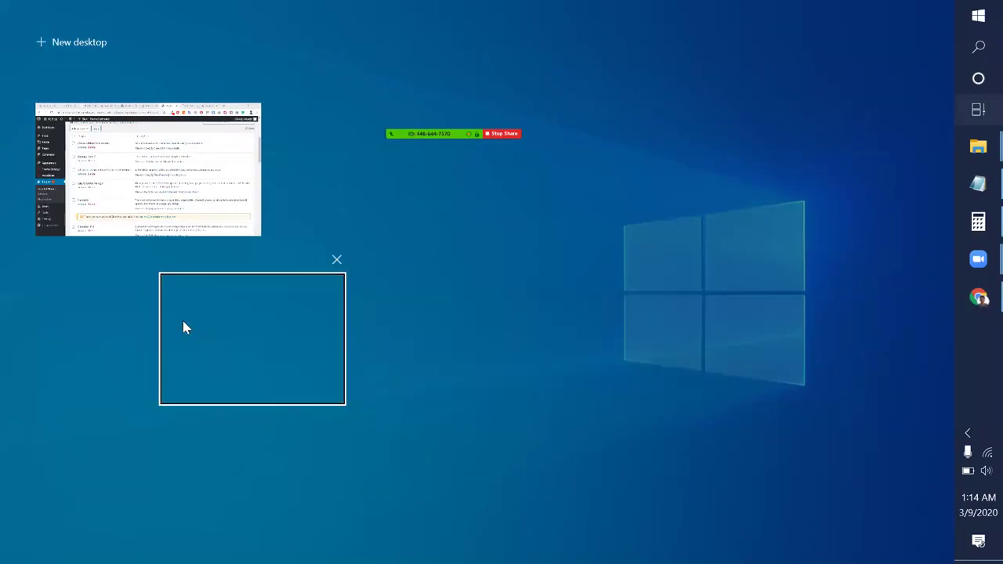
pyautogui.press('Escape')
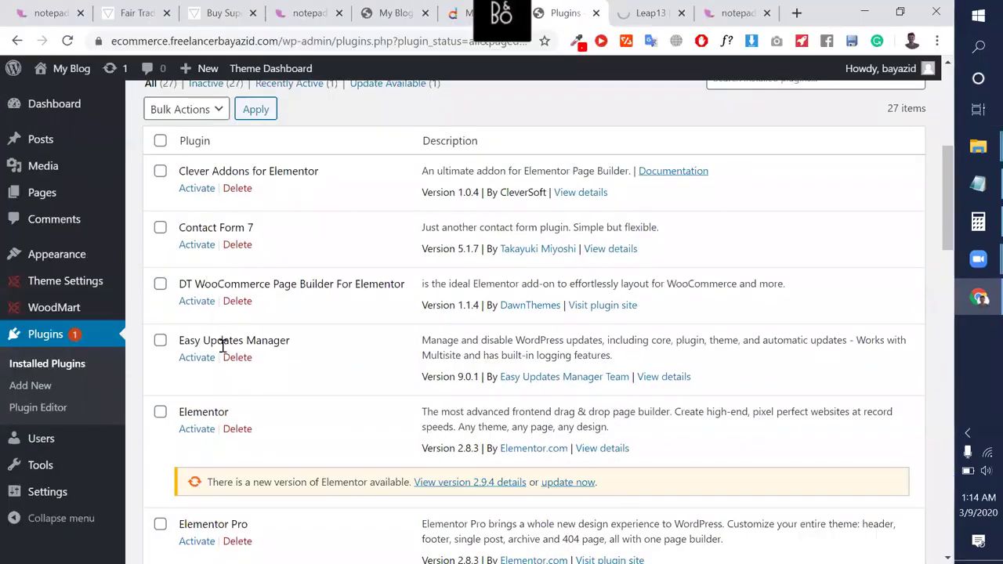
pyautogui.scroll(-4, 223, 346)
pyautogui.scroll(-1, 223, 353)
pyautogui.scroll(-1, 220, 308)
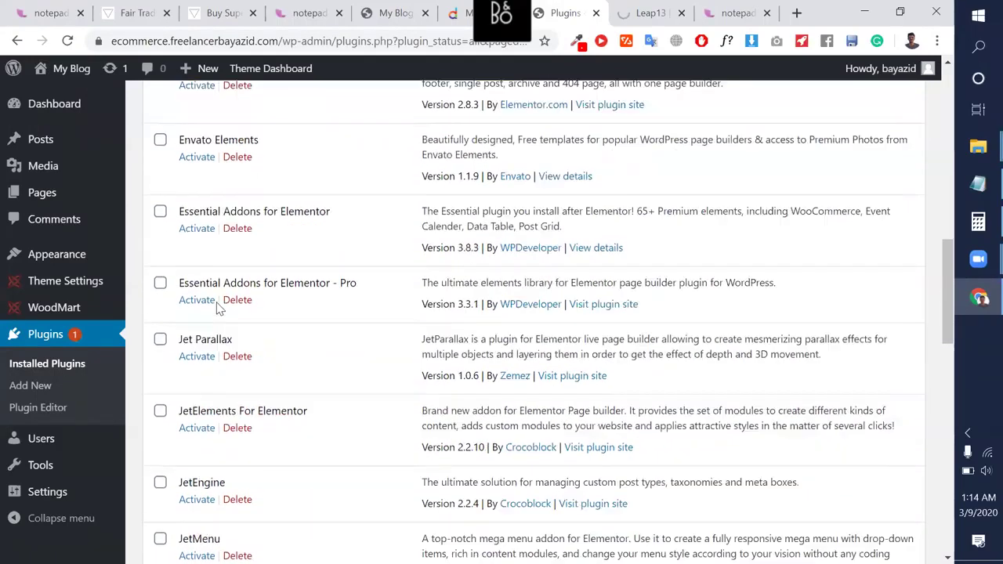
pyautogui.scroll(-1, 196, 285)
pyautogui.scroll(-5, 210, 331)
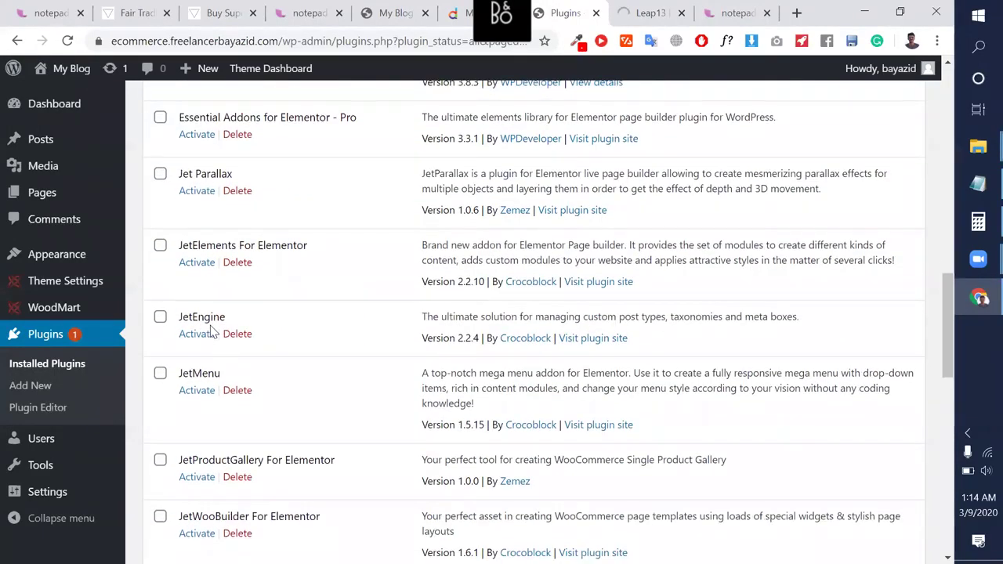
pyautogui.scroll(-1, 210, 331)
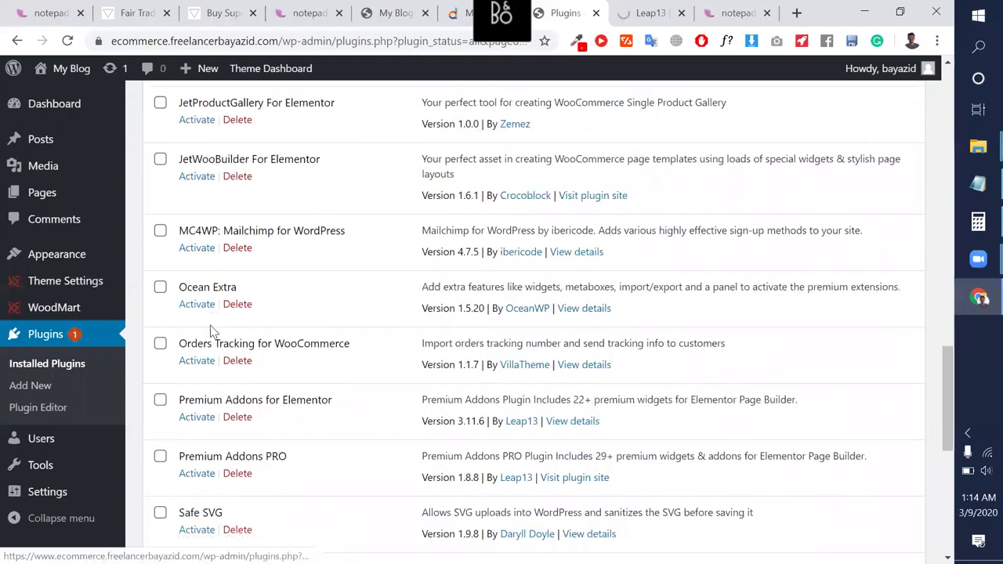
pyautogui.scroll(-2, 210, 331)
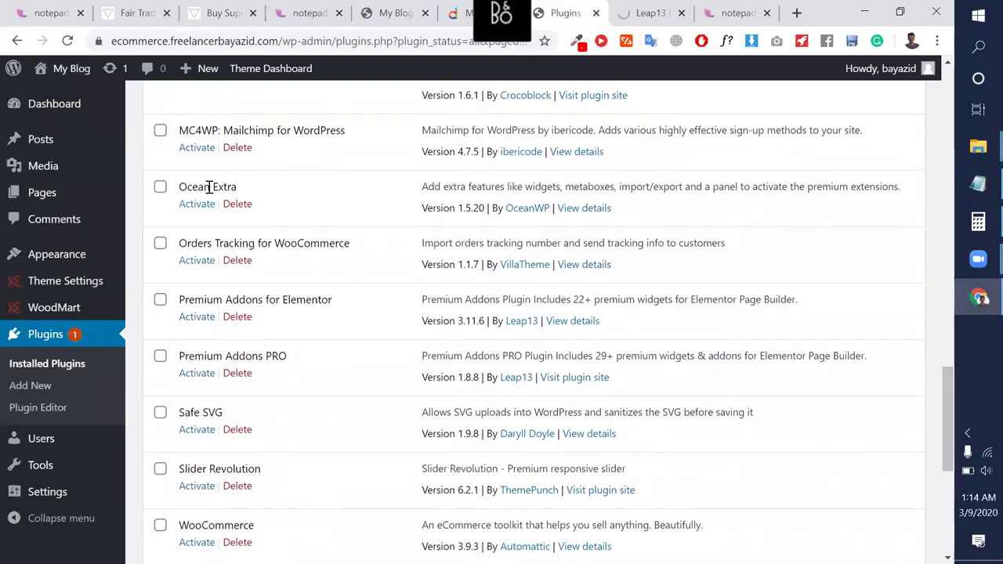
pyautogui.tripleClick(209, 187)
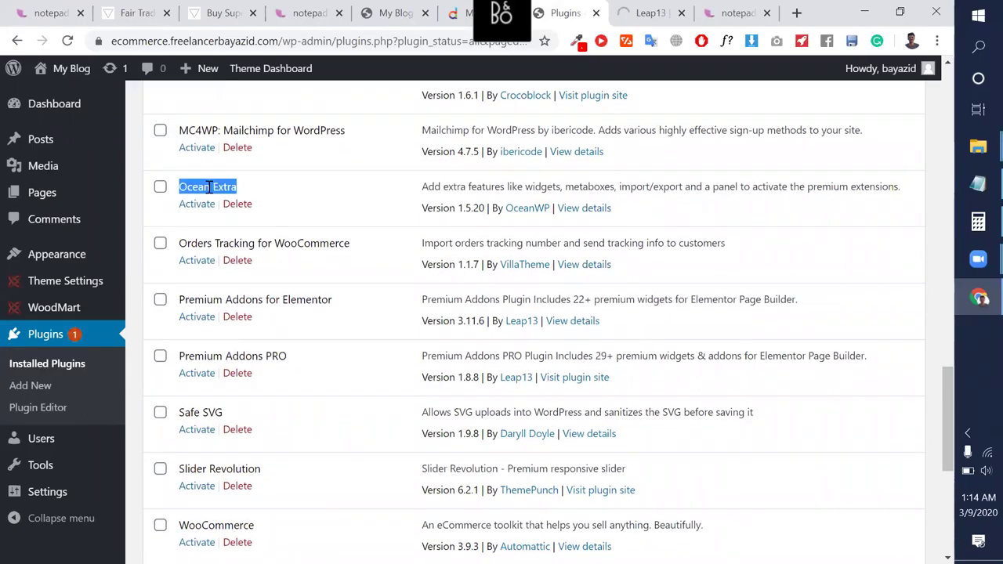
pyautogui.tripleClick(224, 186)
# Delete the Premium Addons PRO plugin and its data.
pyautogui.scroll(-1, 241, 394)
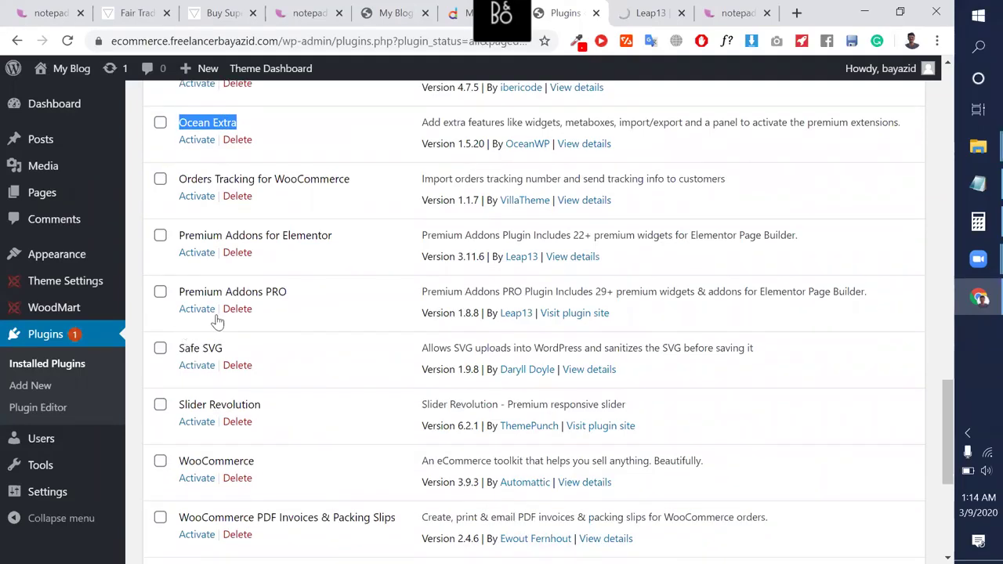
pyautogui.click(238, 309)
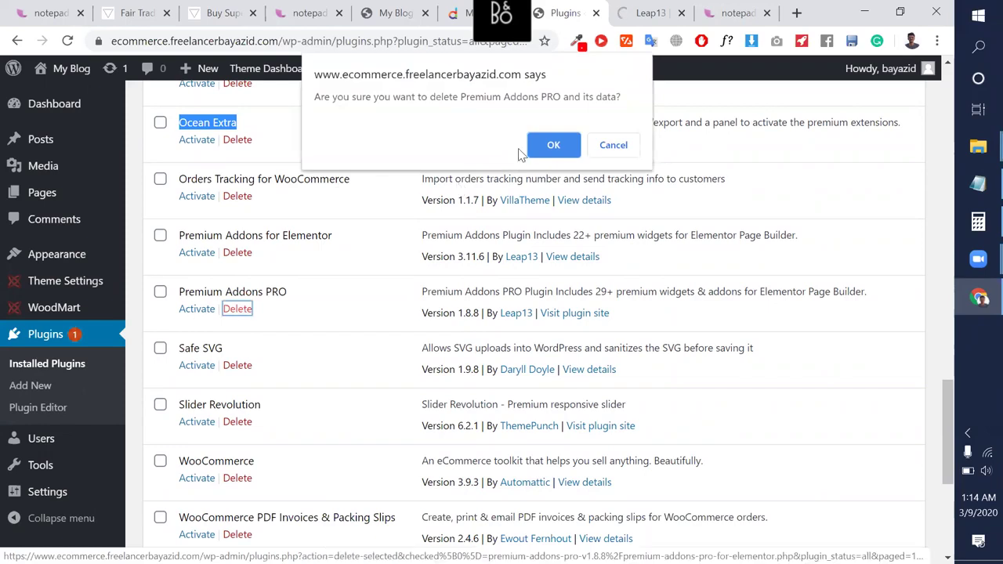
pyautogui.click(555, 154)
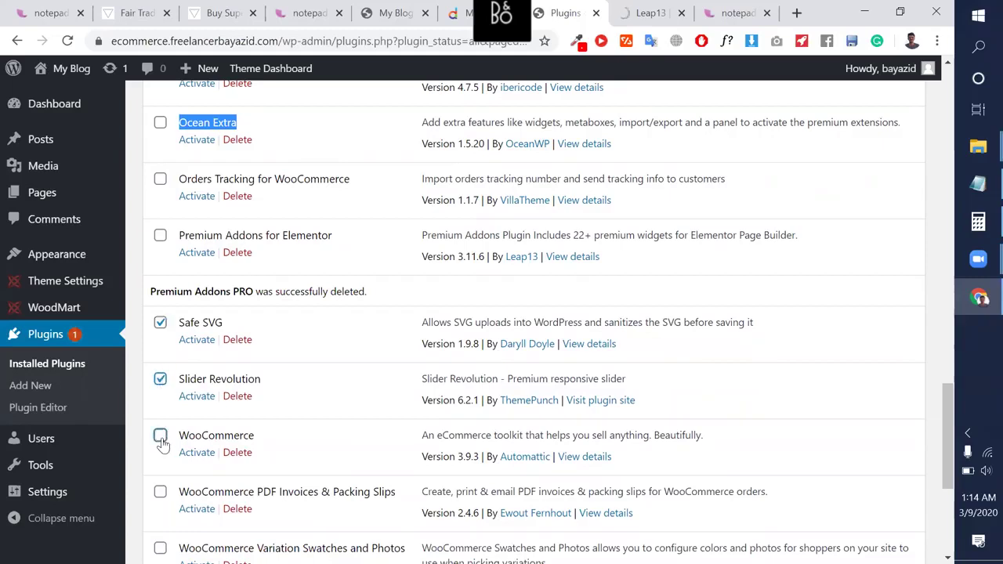
# Bulk-activate the Safe SVG, Slider Revolution, WooCommerce, Woodmart Core and WPBakery Page Builder plugins.
pyautogui.scroll(-1, 171, 452)
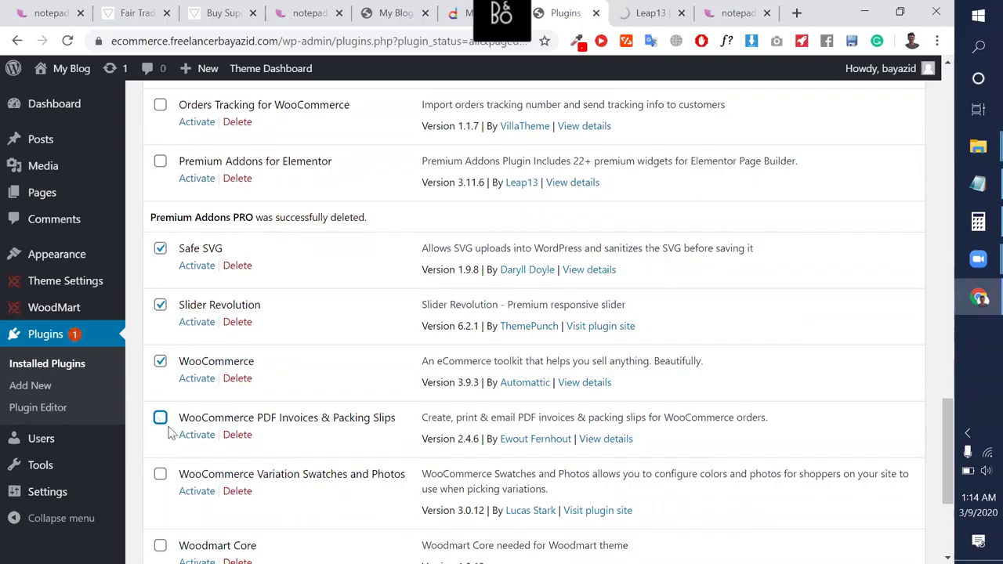
pyautogui.scroll(-1, 169, 433)
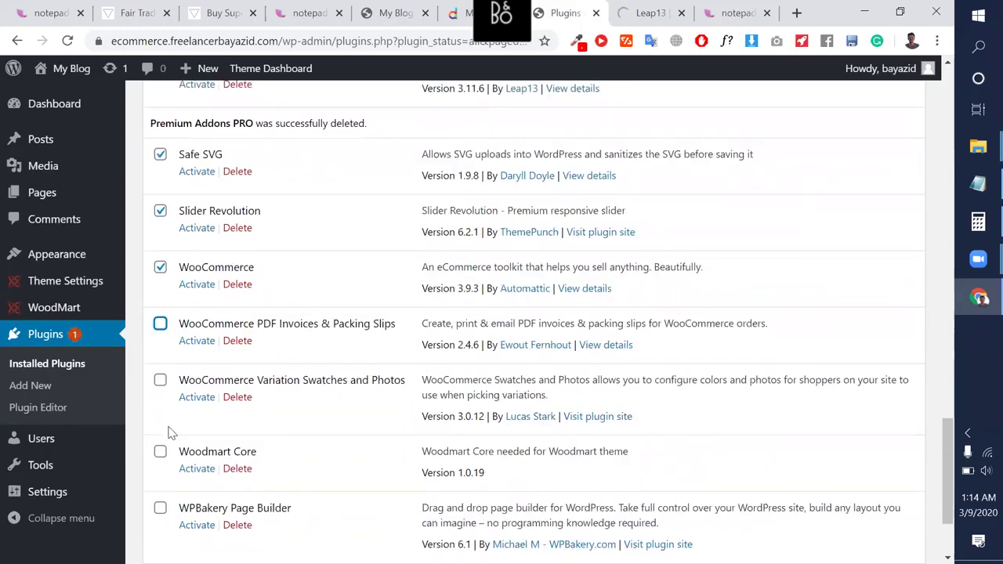
pyautogui.click(160, 508)
pyautogui.scroll(-2, 157, 509)
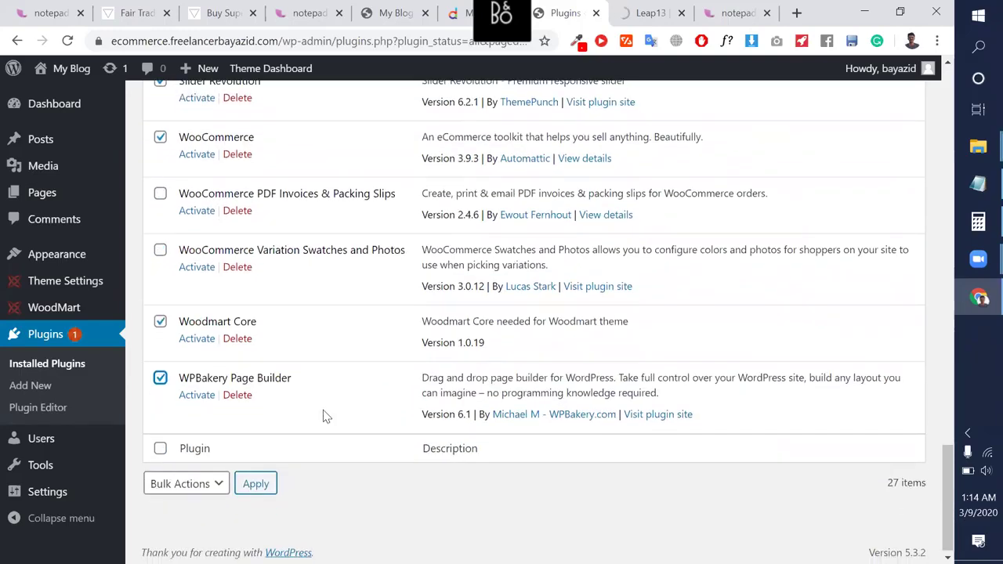
pyautogui.click(195, 486)
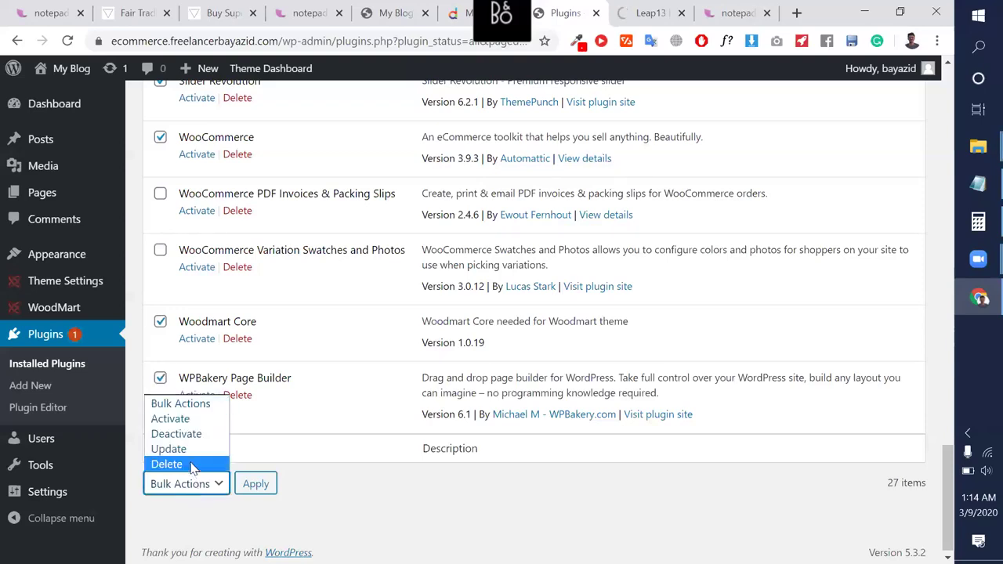
pyautogui.click(173, 420)
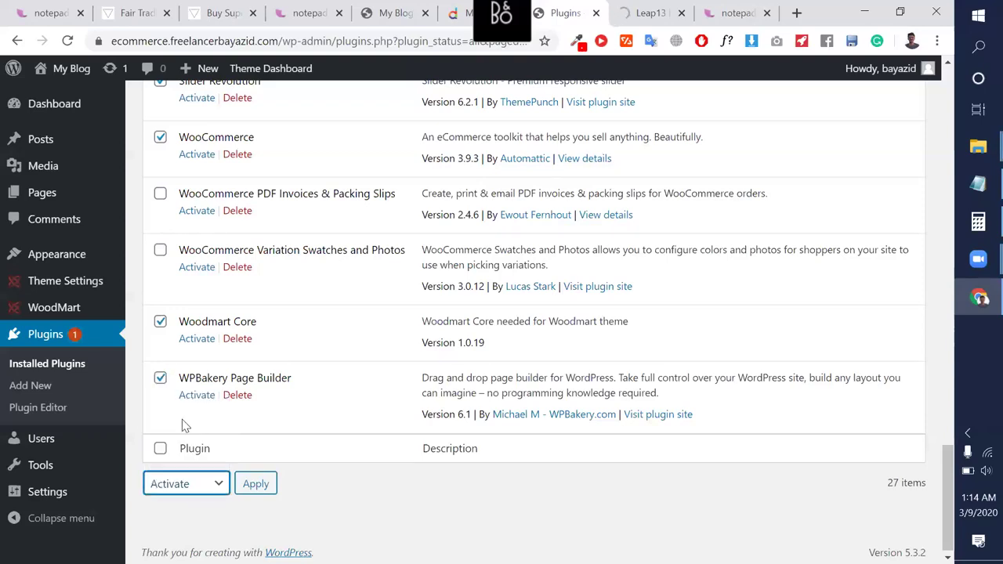
pyautogui.click(252, 485)
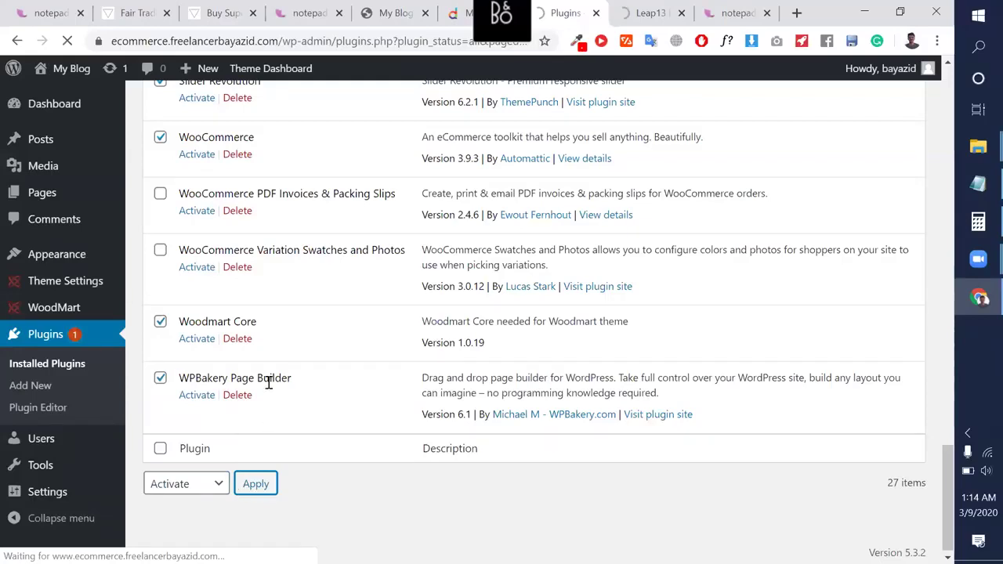
# Activate the Premium Addons for Elementor plugin.
pyautogui.scroll(8, 268, 383)
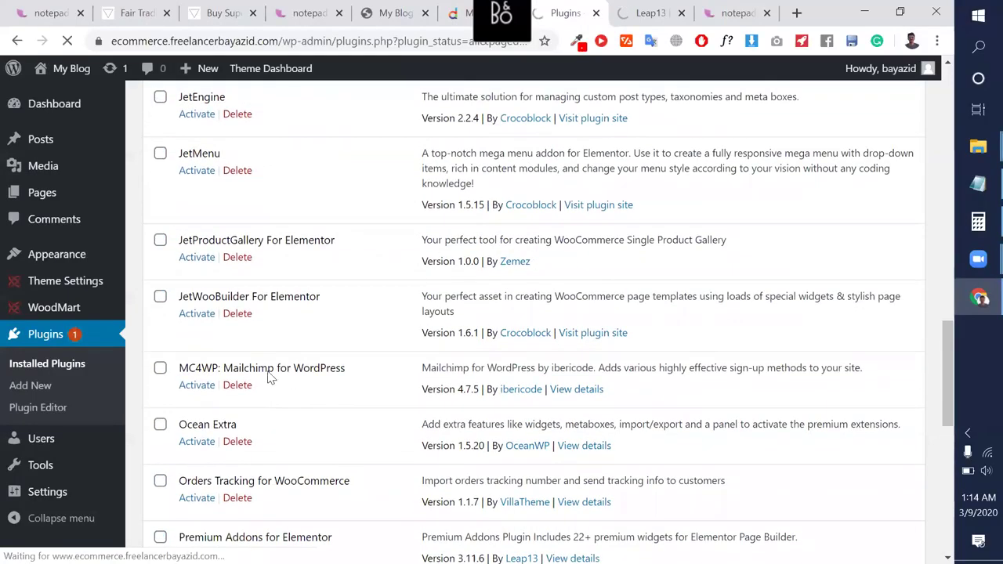
pyautogui.scroll(-1, 268, 318)
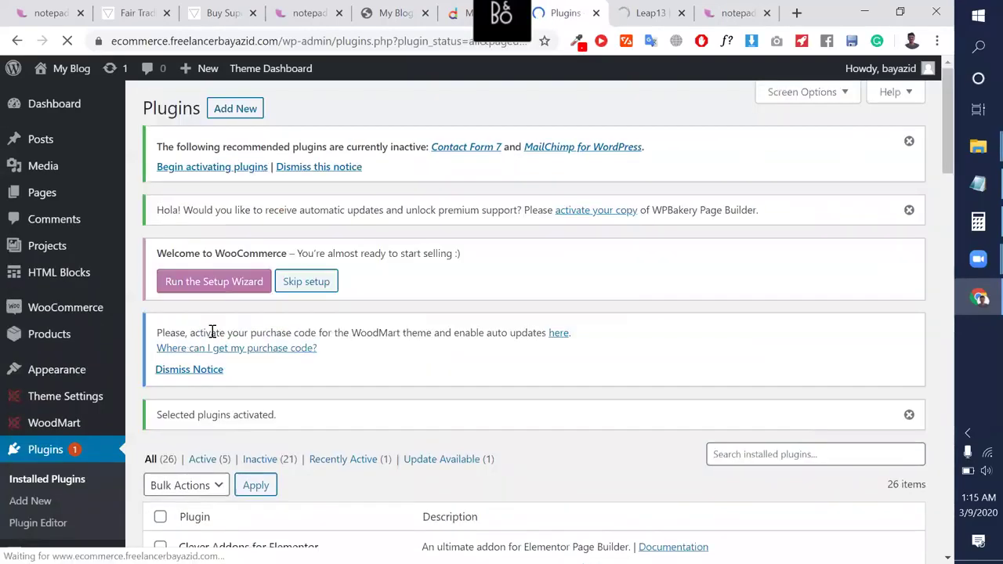
pyautogui.scroll(-2, 212, 336)
pyautogui.scroll(-10, 212, 336)
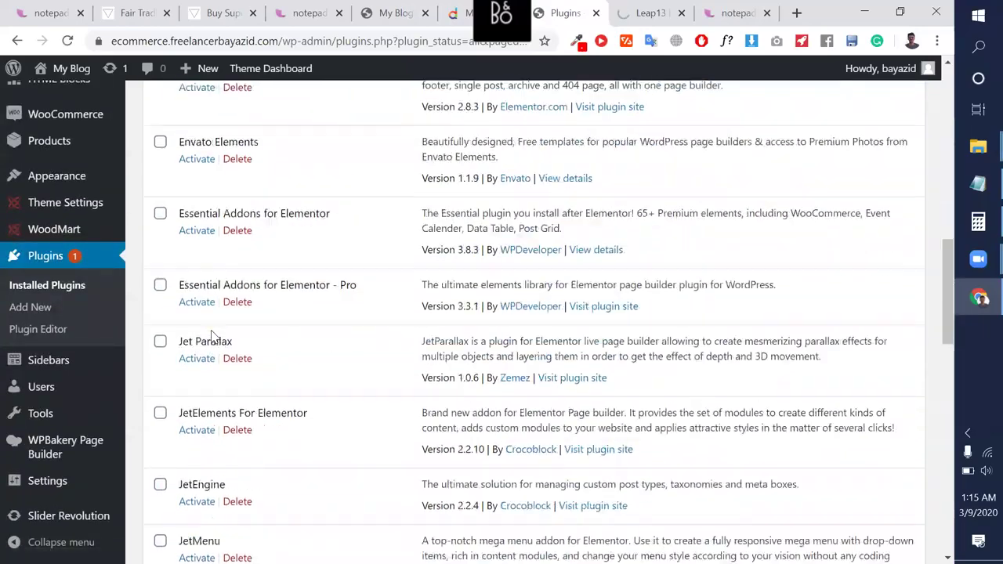
pyautogui.scroll(-8, 211, 335)
pyautogui.scroll(1, 211, 336)
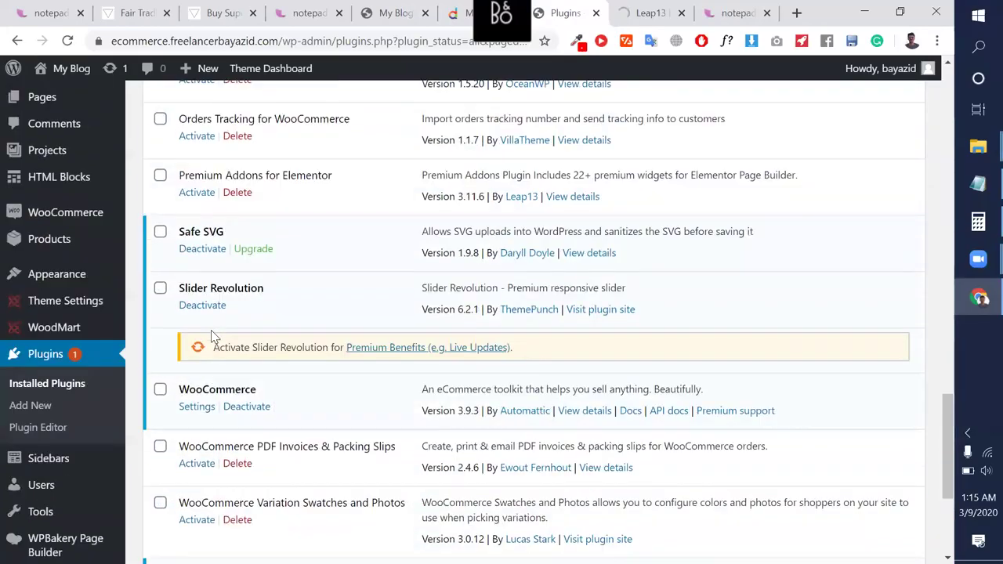
pyautogui.scroll(1, 211, 276)
pyautogui.click(199, 221)
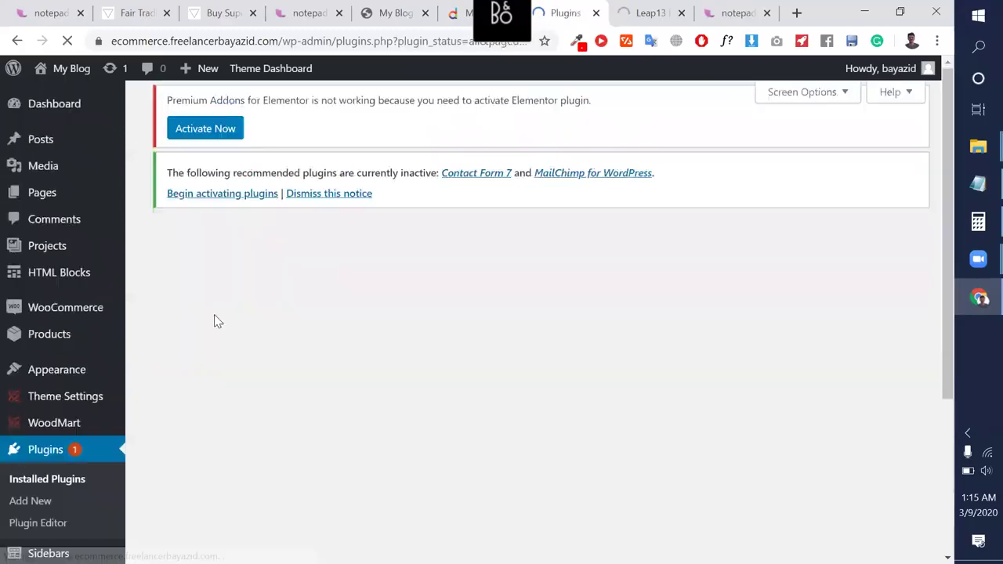
# Open the WoodMart theme dashboard at its Base import section.
pyautogui.scroll(-9, 217, 322)
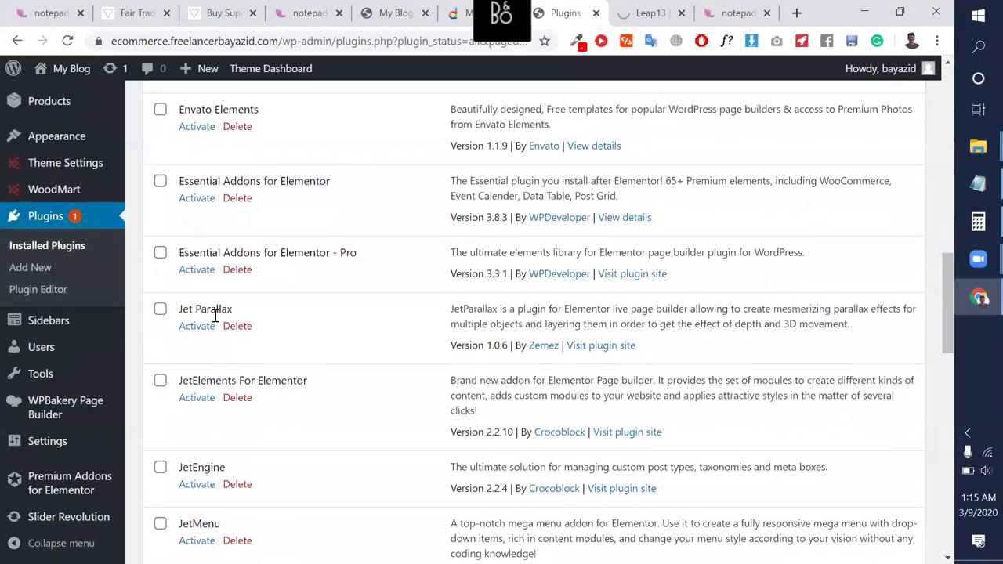
pyautogui.scroll(-15, 258, 384)
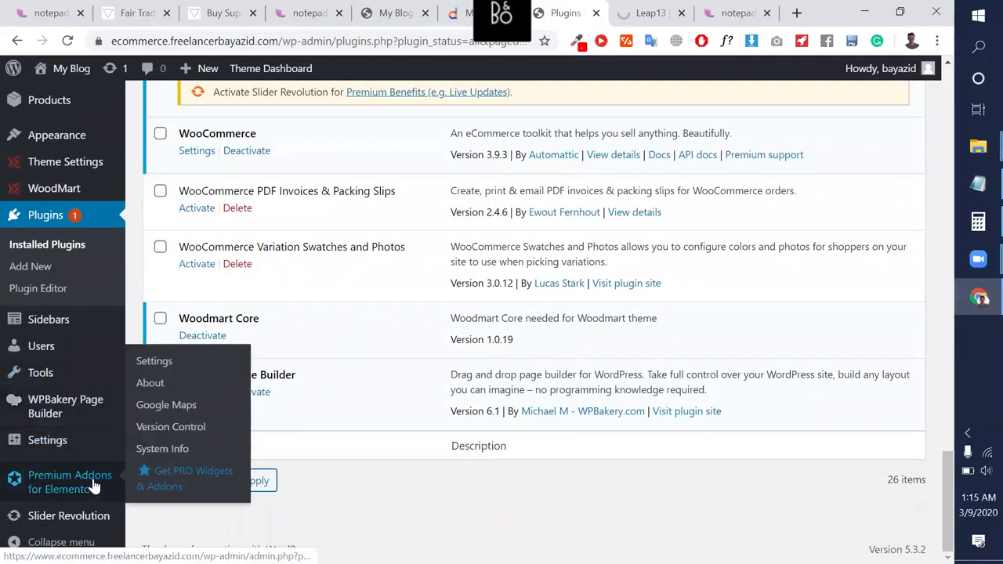
pyautogui.click(154, 200)
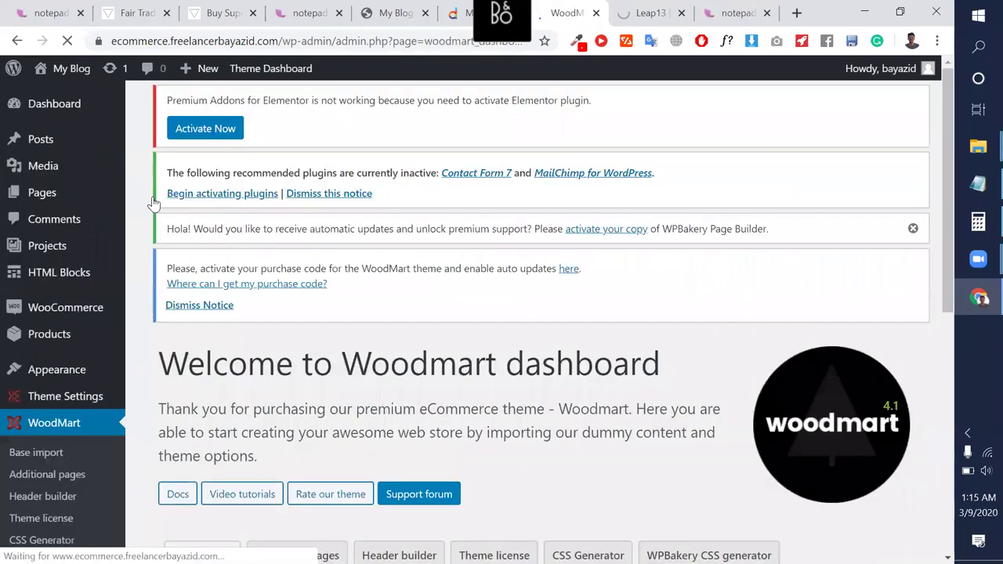
pyautogui.scroll(-1, 312, 402)
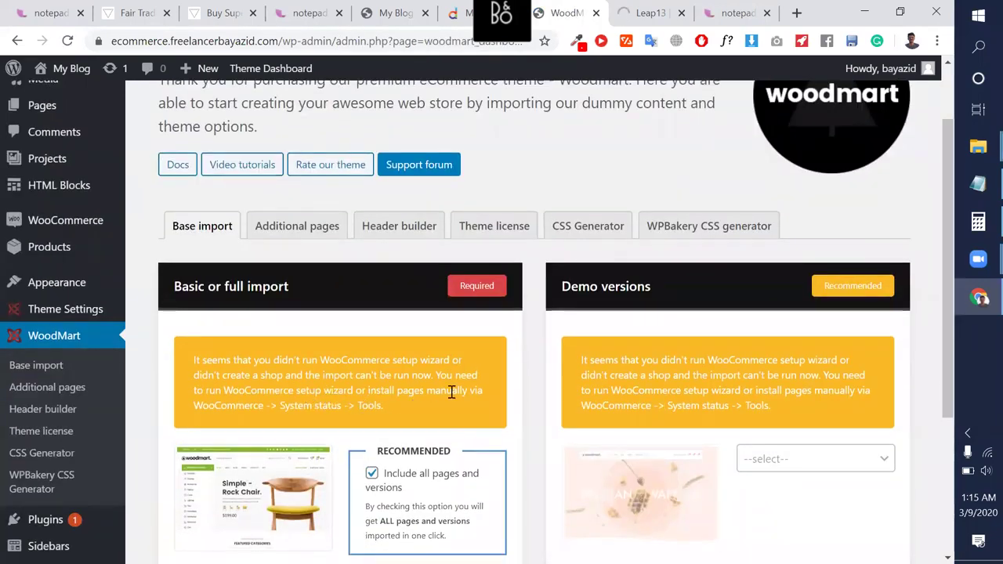
pyautogui.scroll(-1, 288, 413)
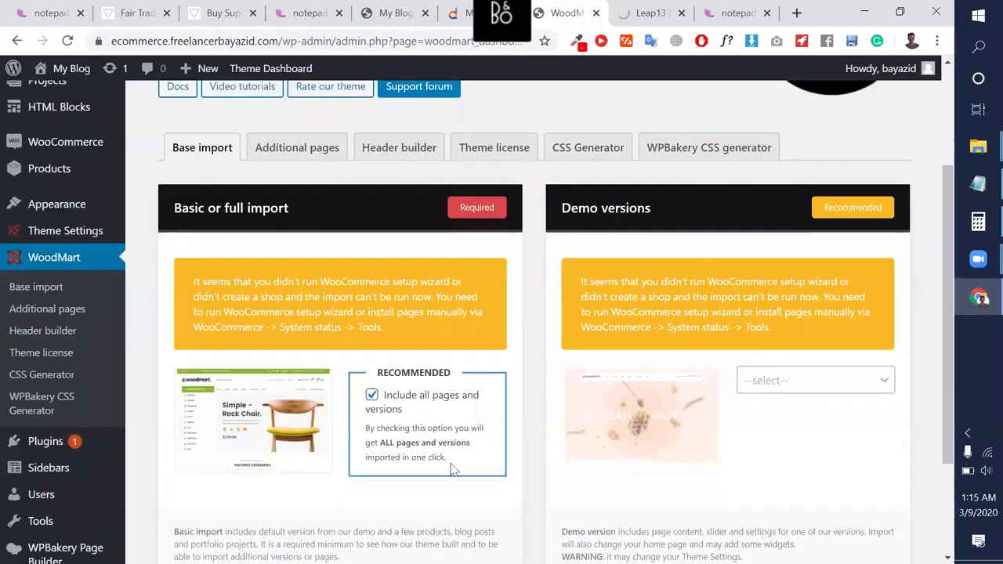
# Examine the required Basic or full import section and its WooCommerce setup warning.
pyautogui.press('super+Tab')
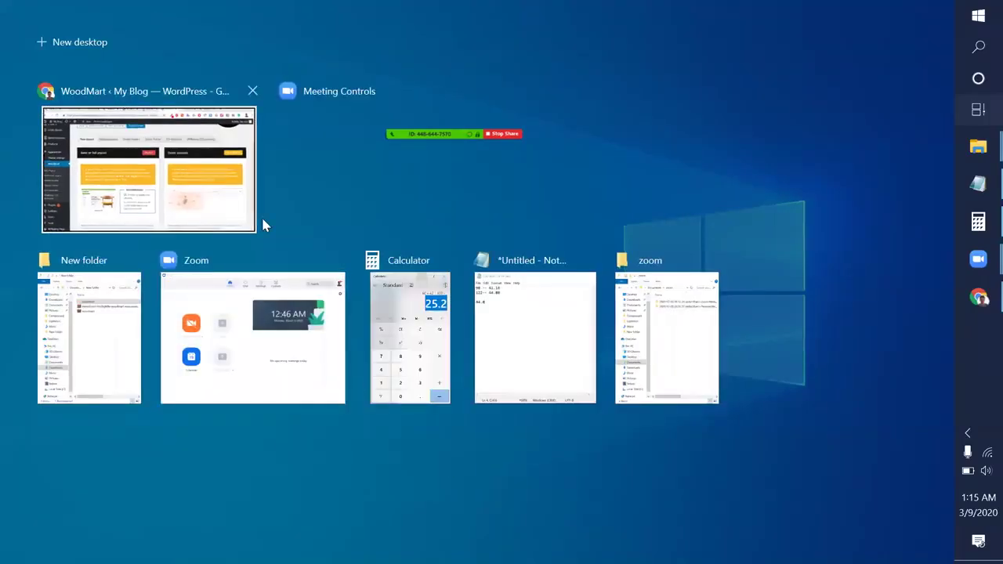
pyautogui.click(259, 218)
pyautogui.scroll(-1, 441, 335)
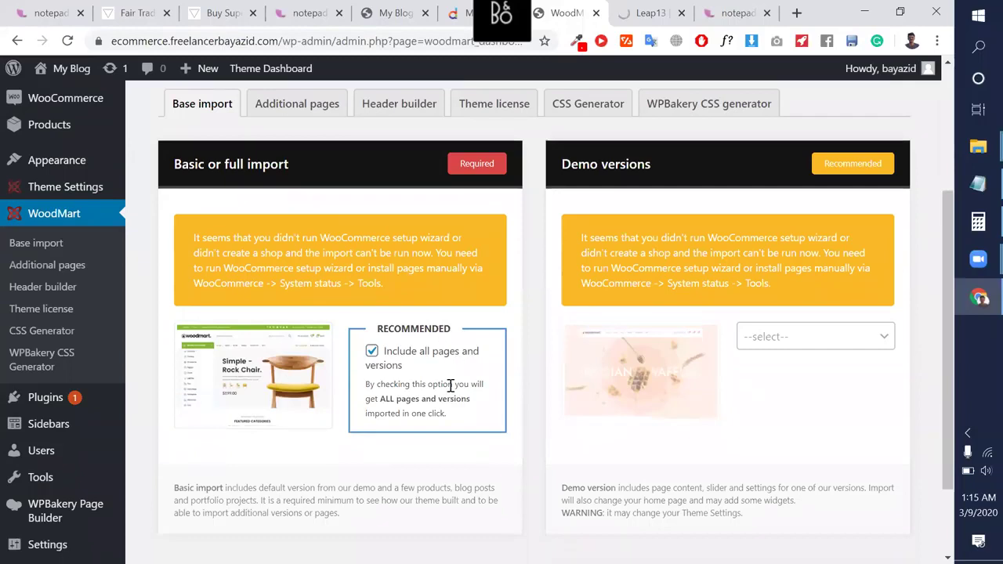
pyautogui.doubleClick(479, 164)
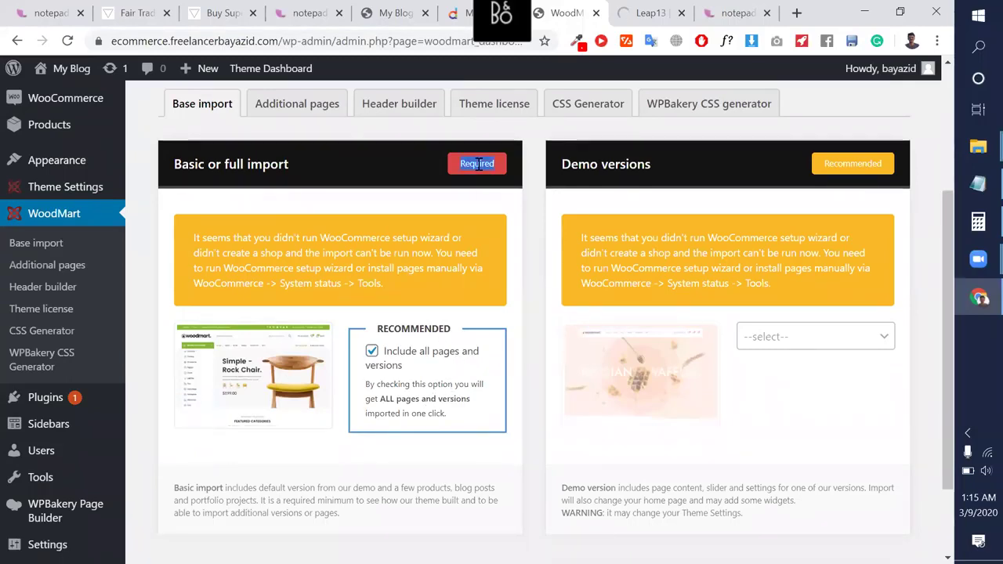
pyautogui.tripleClick(404, 236)
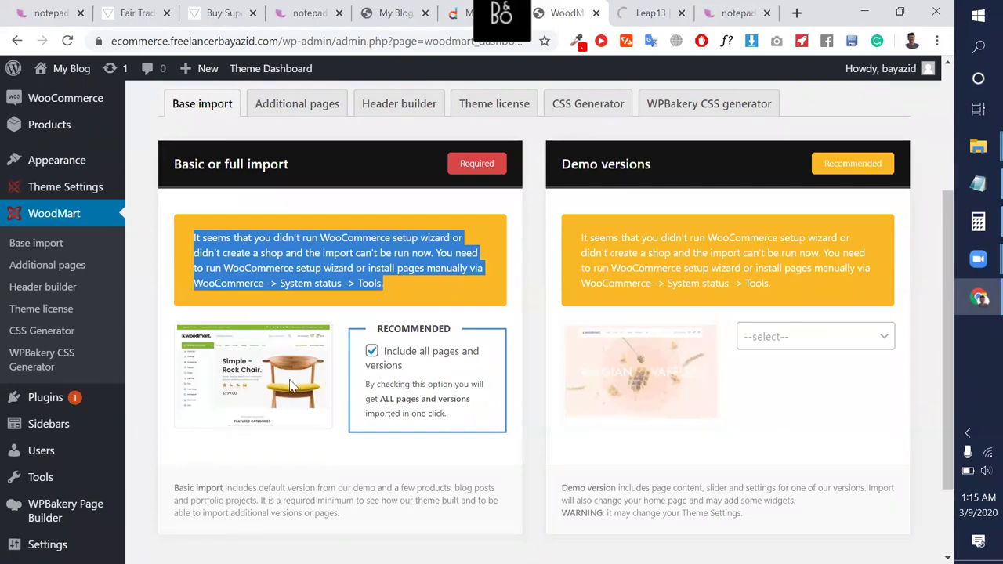
# Open the WordPress admin Dashboard home page from the WoodMart dashboard.
pyautogui.scroll(3, 77, 243)
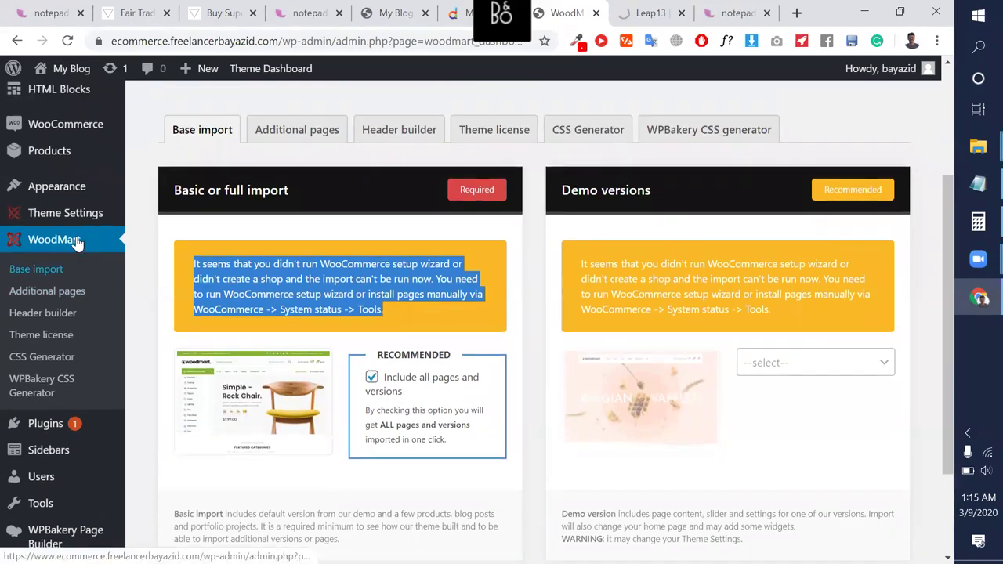
pyautogui.scroll(1, 45, 133)
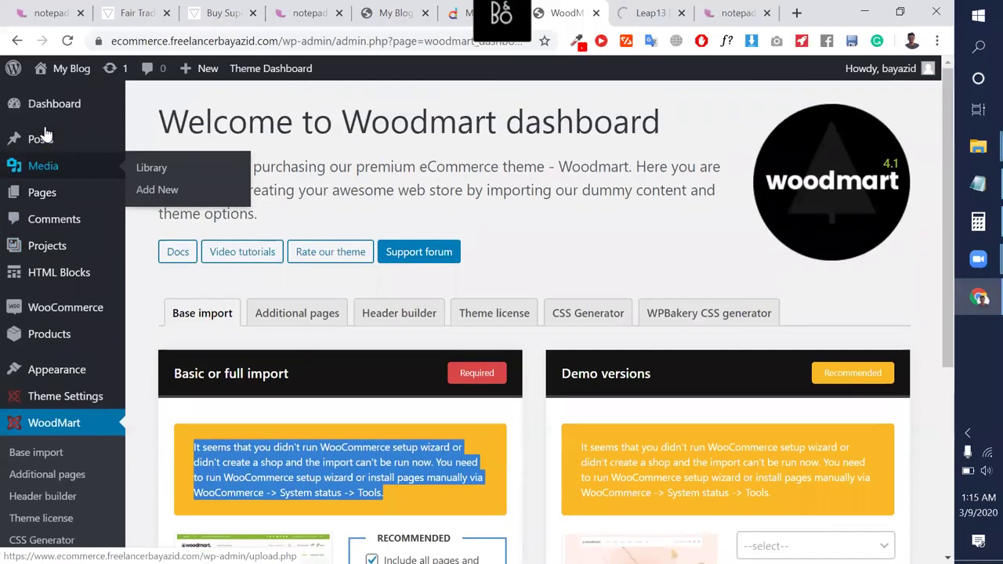
pyautogui.scroll(-2, 79, 329)
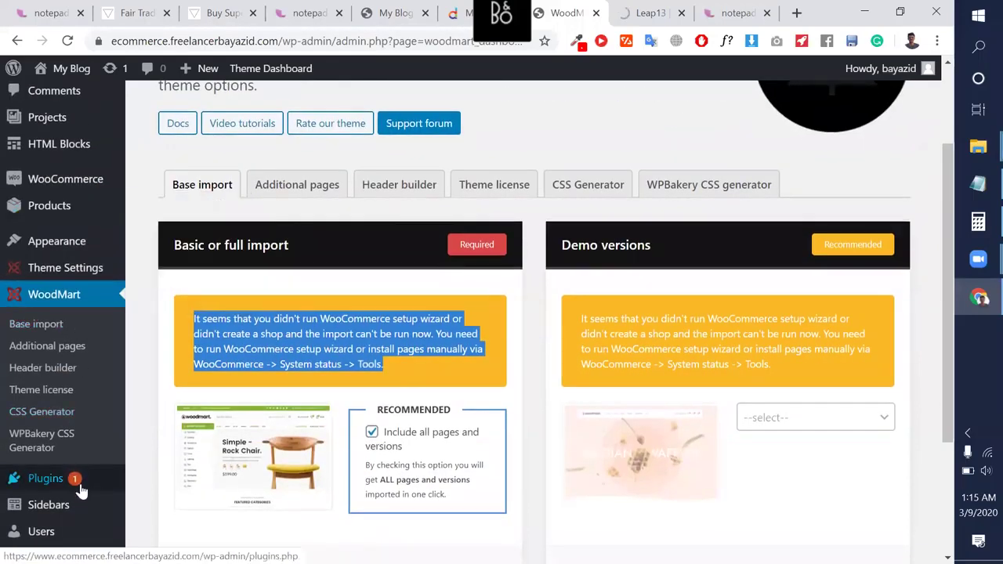
pyautogui.click(461, 264)
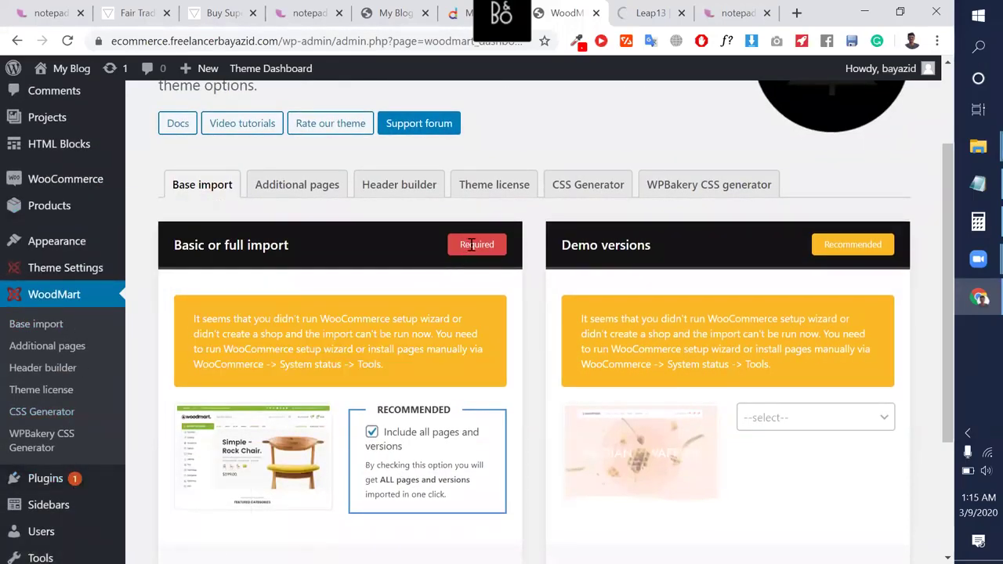
pyautogui.scroll(2, 467, 251)
pyautogui.moveTo(121, 110)
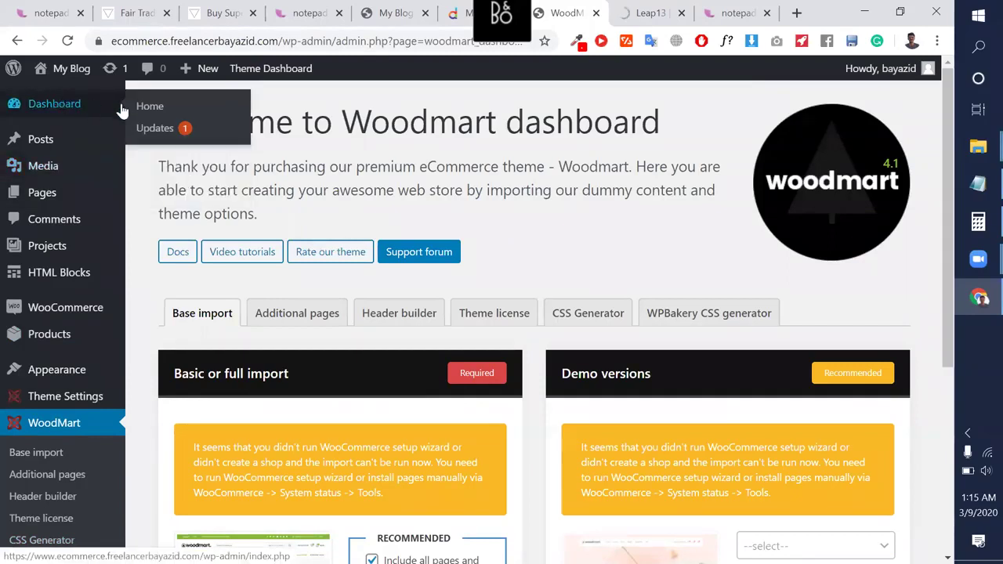
pyautogui.click(154, 109)
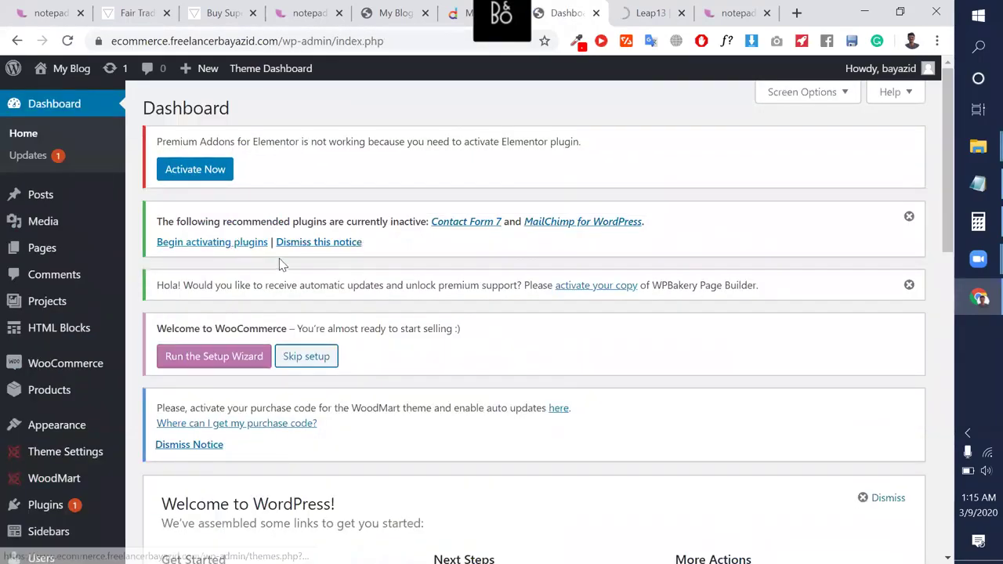
# Bulk-activate the recommended Contact Form 7 and MailChimp for WordPress plugins from the theme's required plugins page.
pyautogui.scroll(-1, 235, 239)
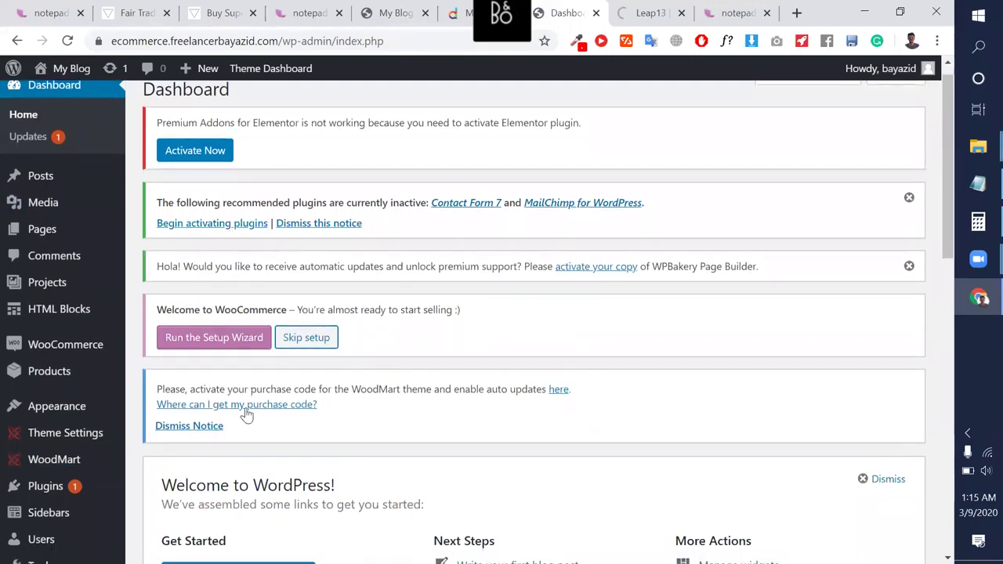
pyautogui.click(212, 225)
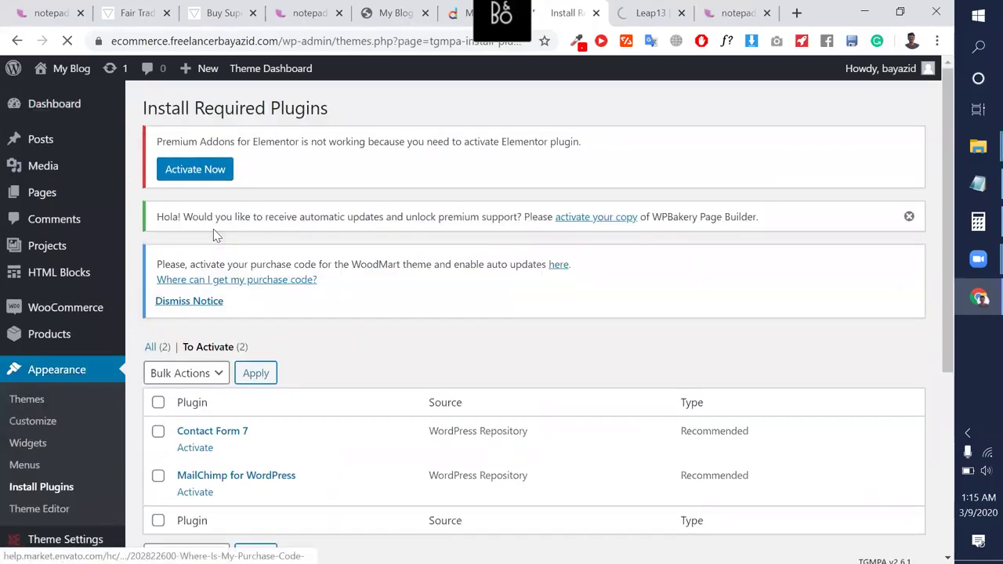
pyautogui.scroll(-1, 308, 363)
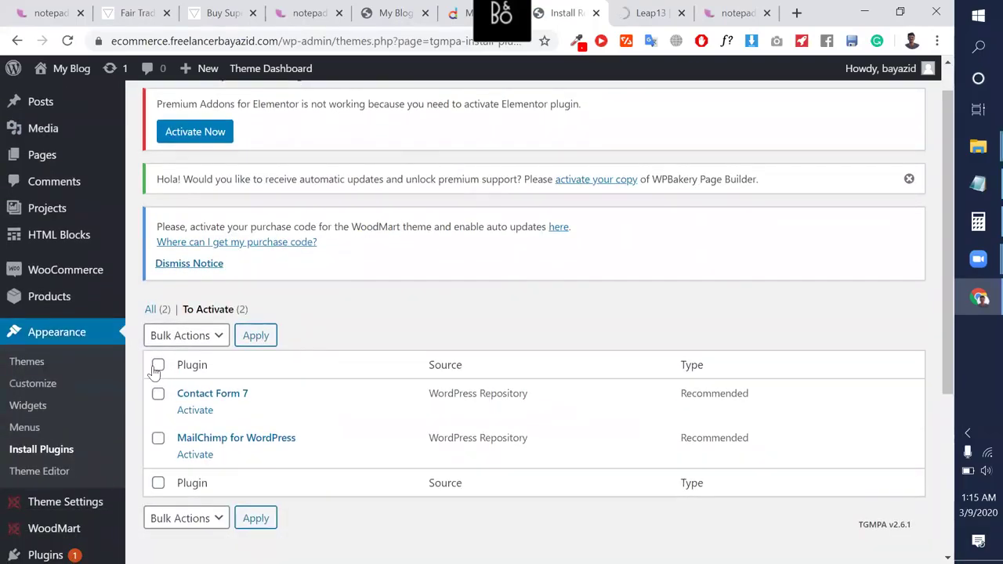
pyautogui.click(179, 335)
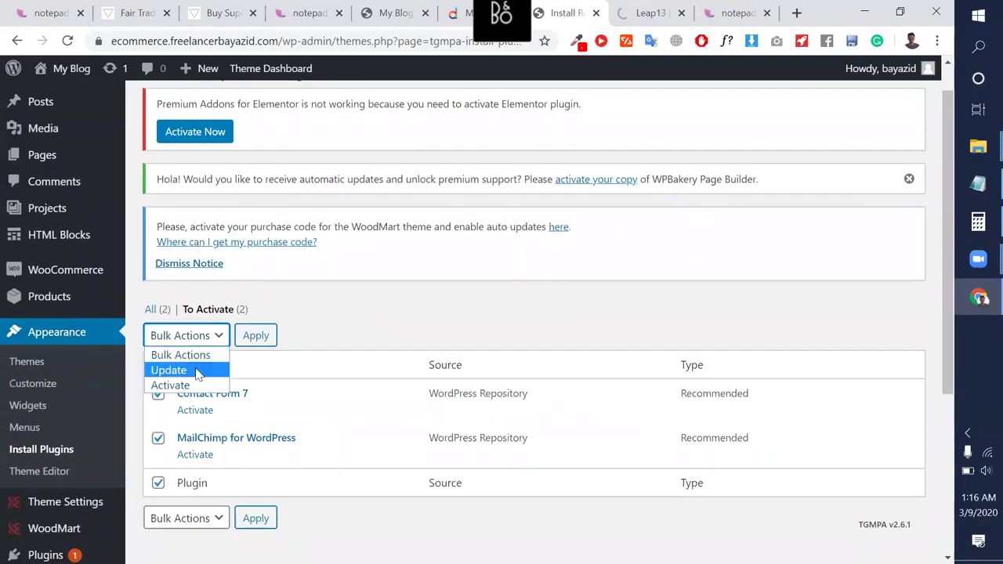
pyautogui.click(207, 385)
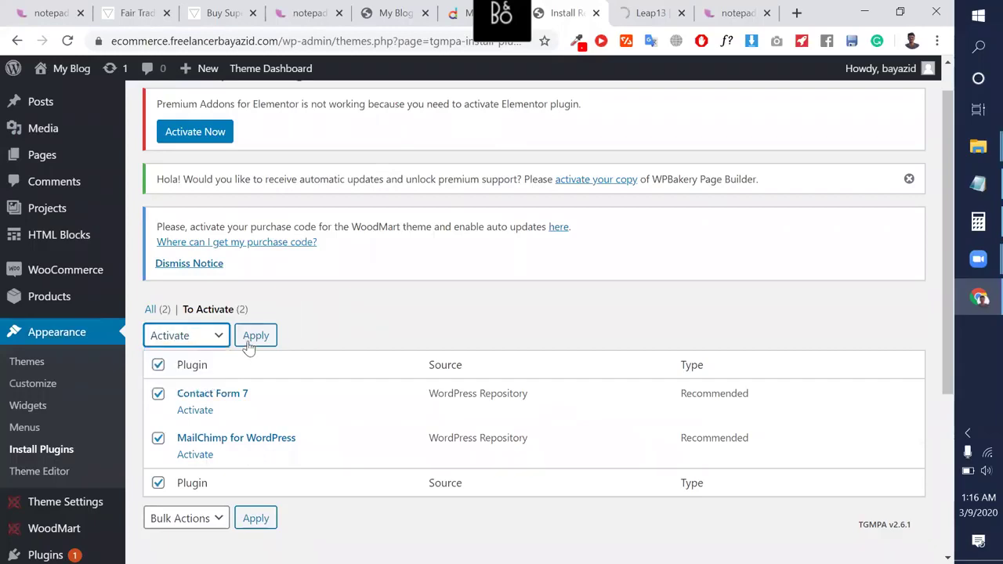
pyautogui.click(249, 345)
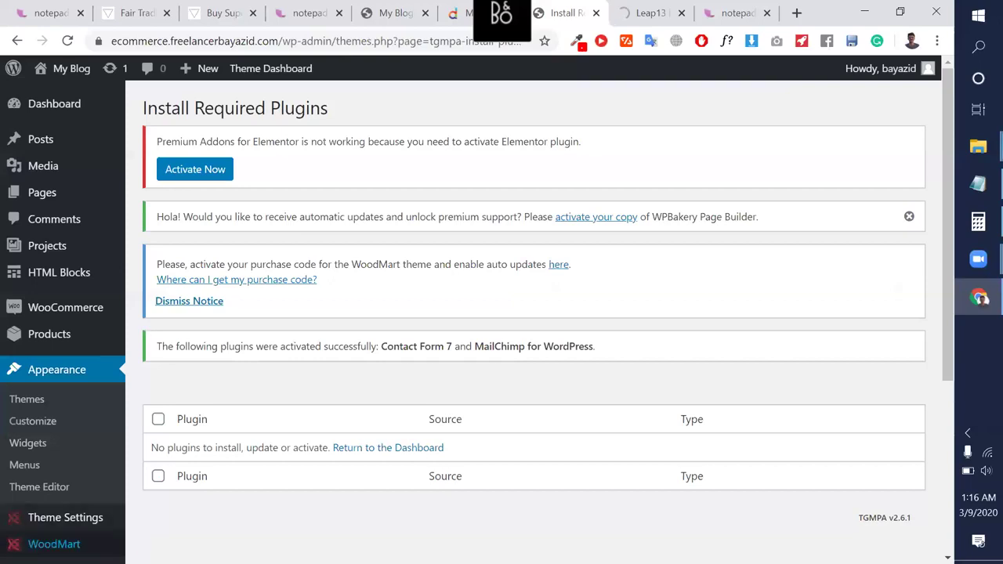
# Return to WoodMart's Base import section and check the notice under Basic or full import.
pyautogui.moveTo(54, 544)
pyautogui.click(181, 399)
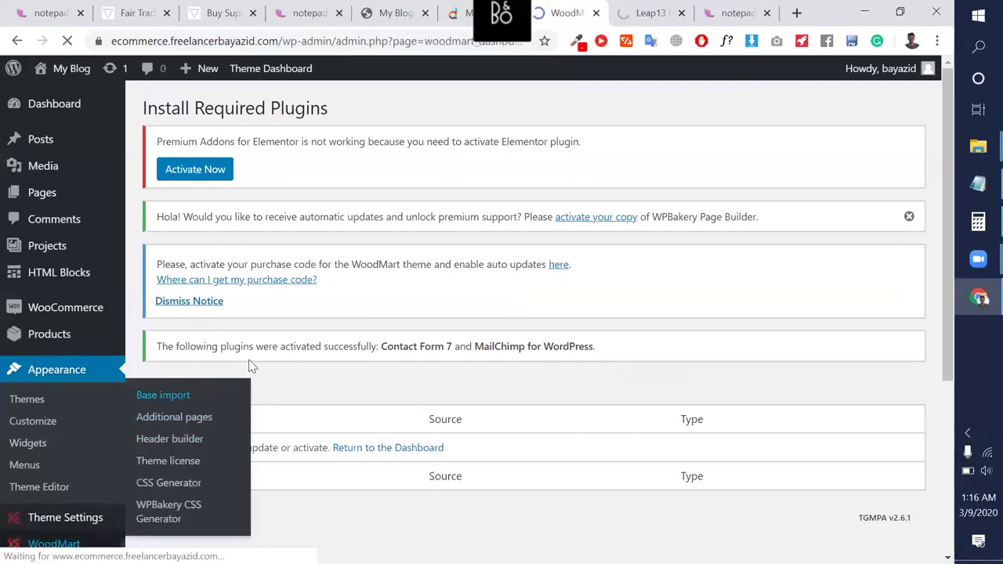
pyautogui.scroll(-6, 262, 349)
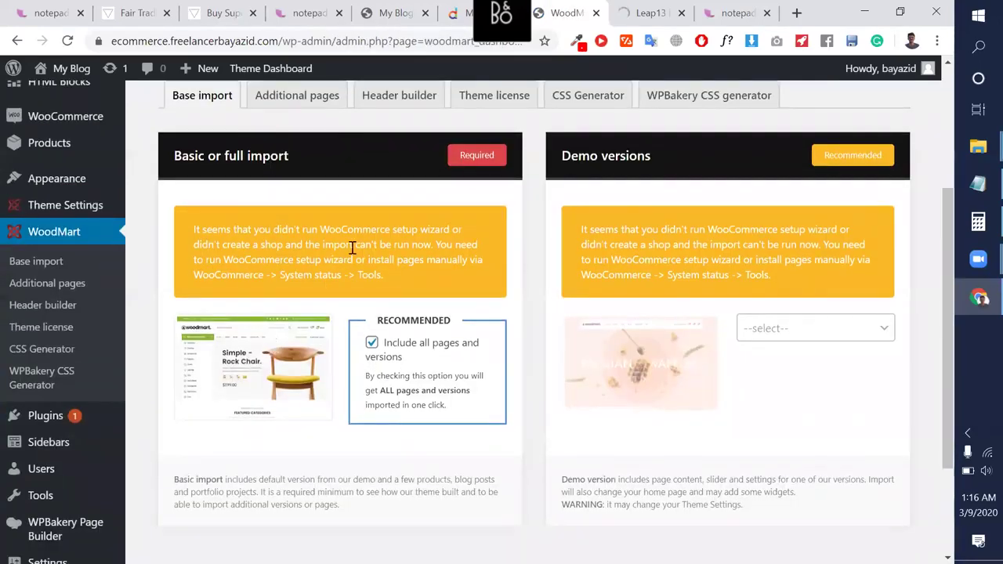
pyautogui.tripleClick(359, 257)
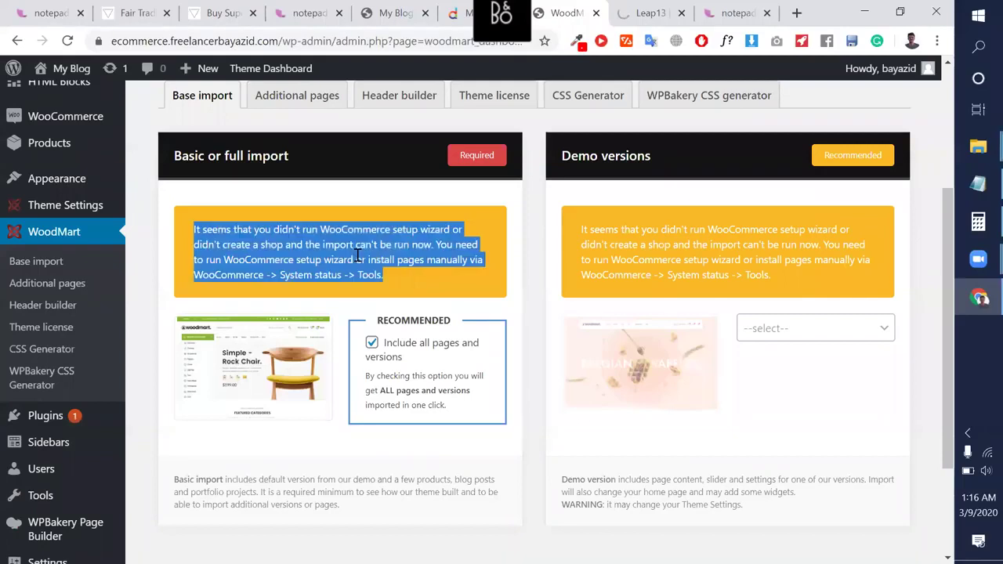
pyautogui.click(486, 154)
# Open the installed plugins list and activate the Orders Tracking for WooCommerce plugin.
pyautogui.scroll(-2, 44, 345)
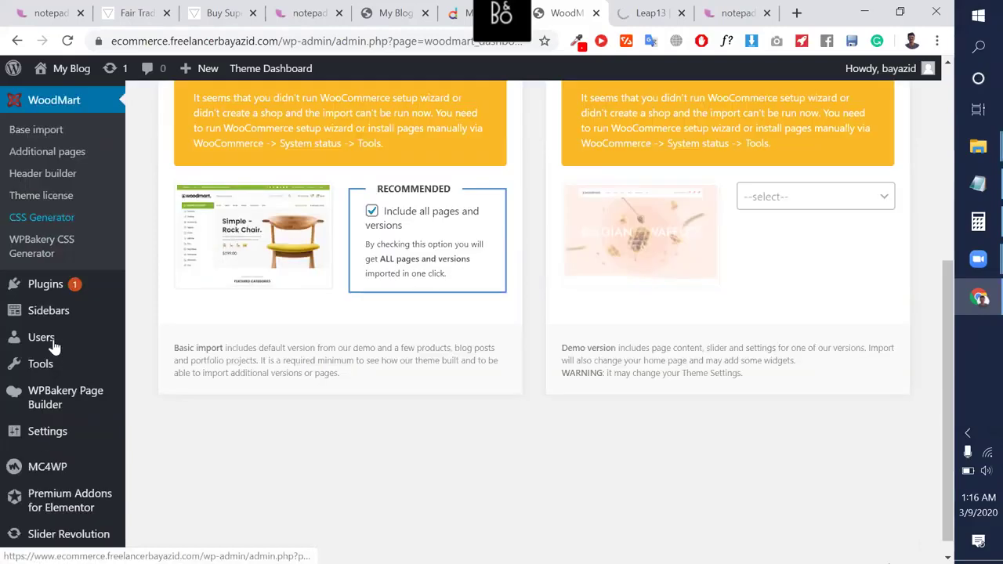
pyautogui.moveTo(74, 268)
pyautogui.click(179, 270)
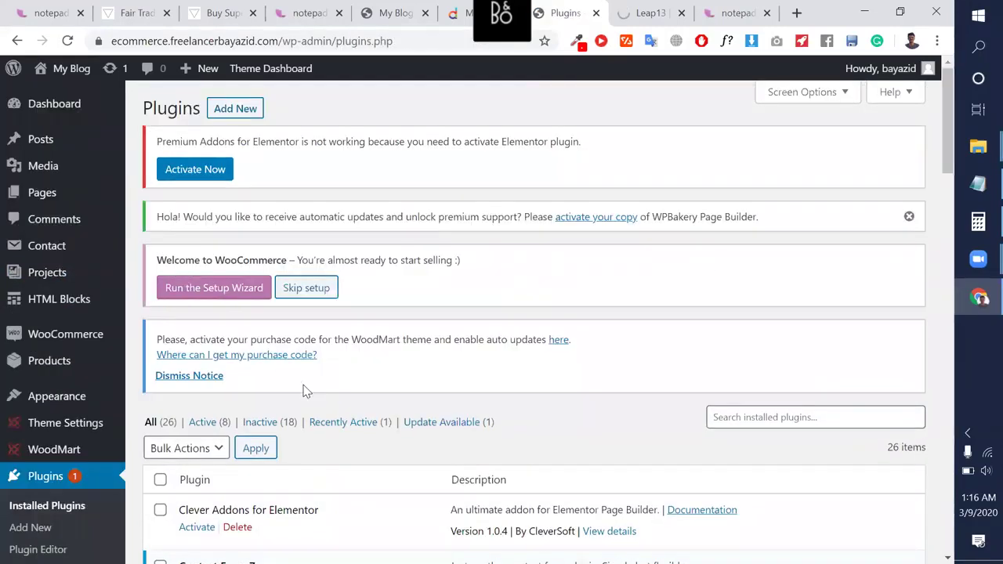
pyautogui.scroll(-3, 304, 392)
pyautogui.scroll(-1, 306, 390)
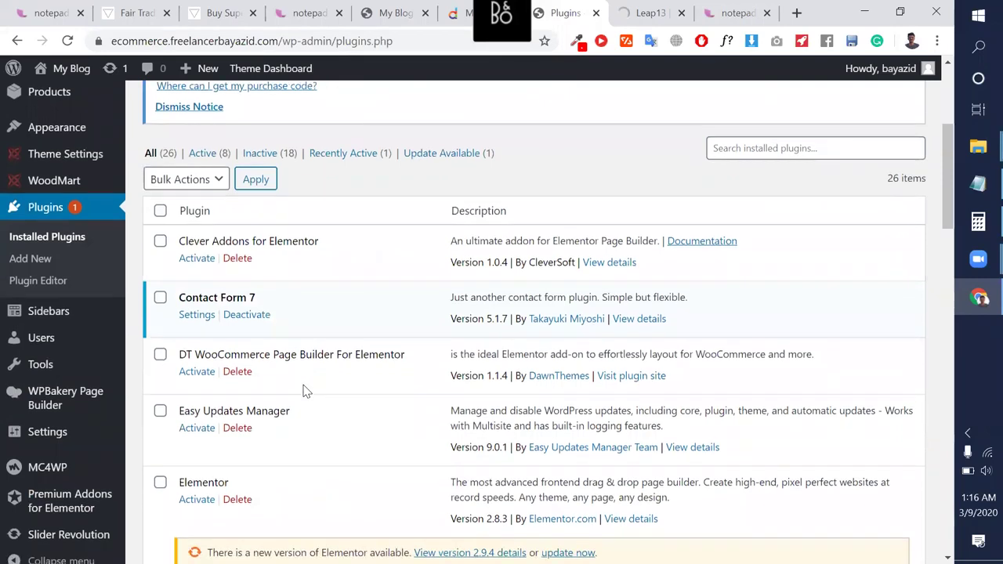
pyautogui.scroll(-4, 226, 381)
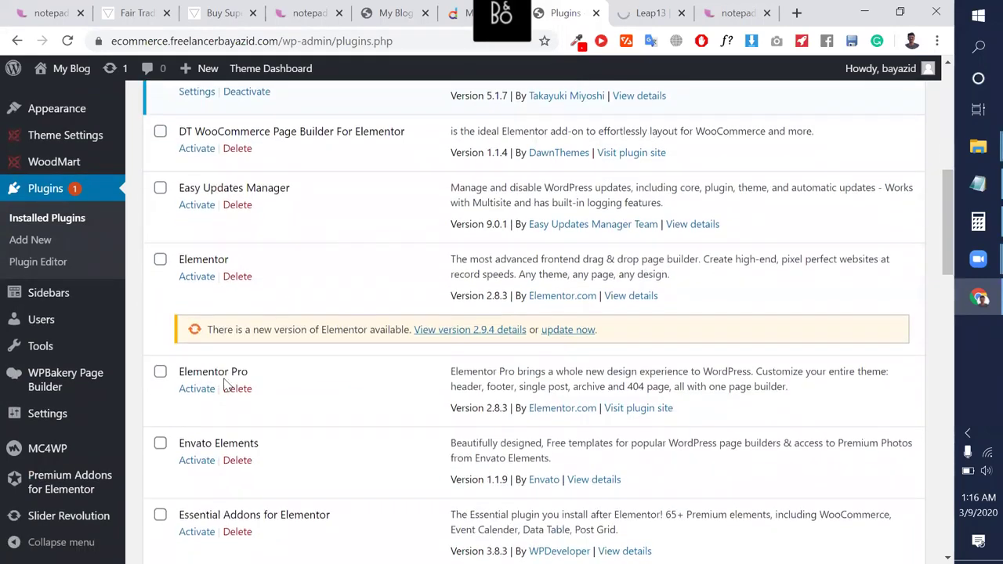
pyautogui.scroll(-2, 205, 355)
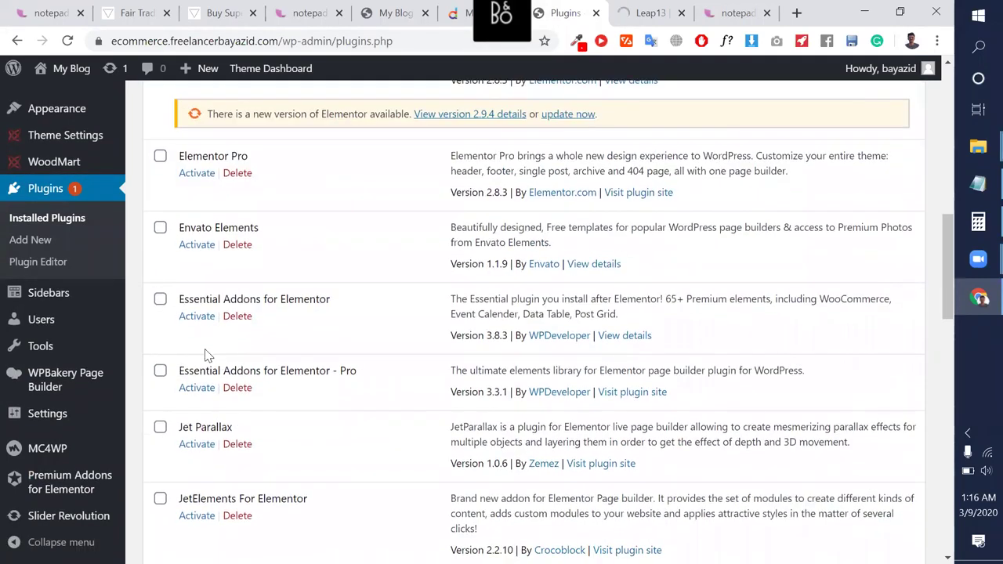
pyautogui.scroll(-2, 205, 355)
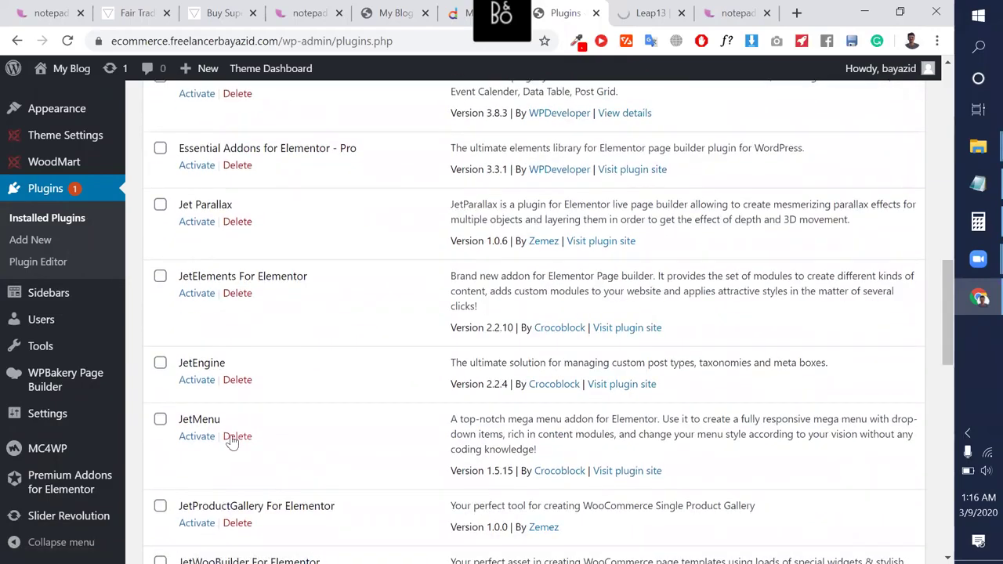
pyautogui.scroll(-4, 232, 443)
pyautogui.scroll(-1, 232, 443)
pyautogui.click(197, 392)
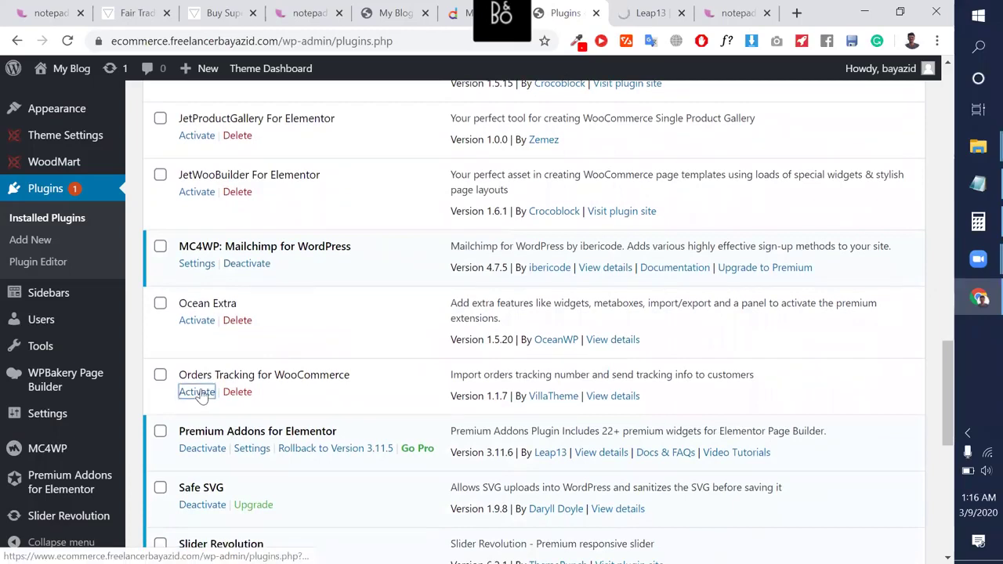
# Examine the installed plugins list to see which WooCommerce and WoodMart plugins are active.
pyautogui.scroll(-4, 202, 395)
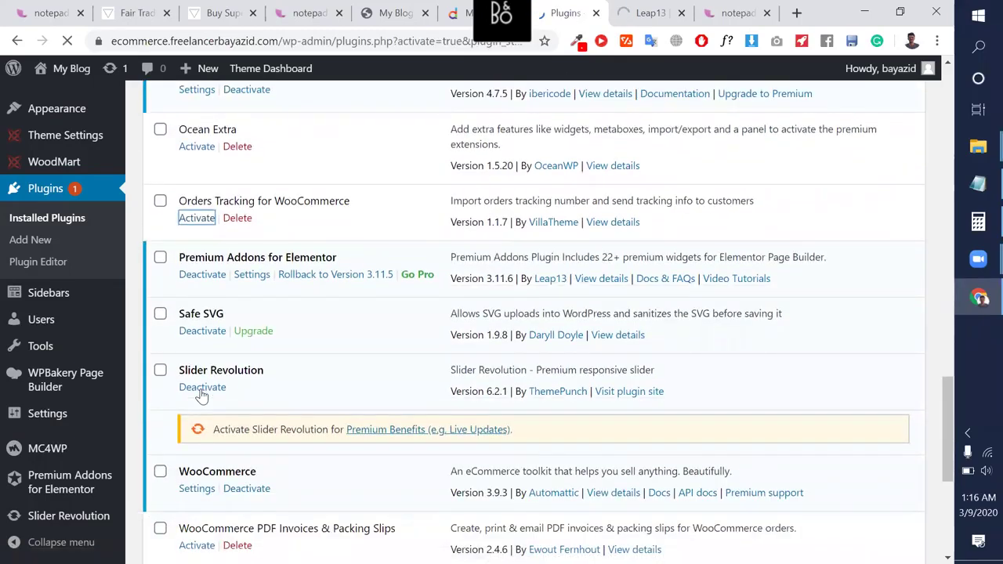
pyautogui.scroll(-10, 202, 396)
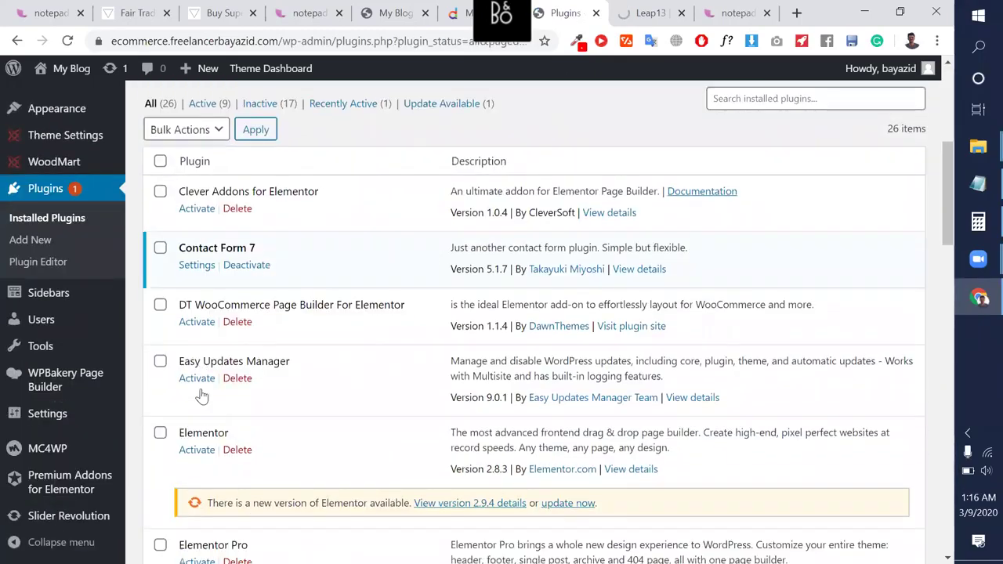
pyautogui.scroll(-2, 201, 396)
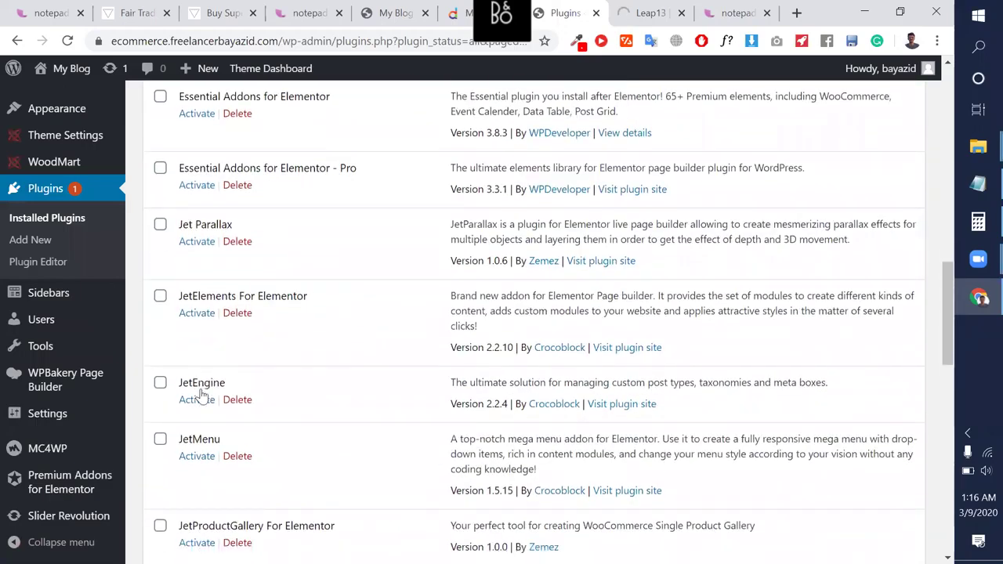
pyautogui.scroll(-4, 202, 396)
pyautogui.scroll(-2, 201, 396)
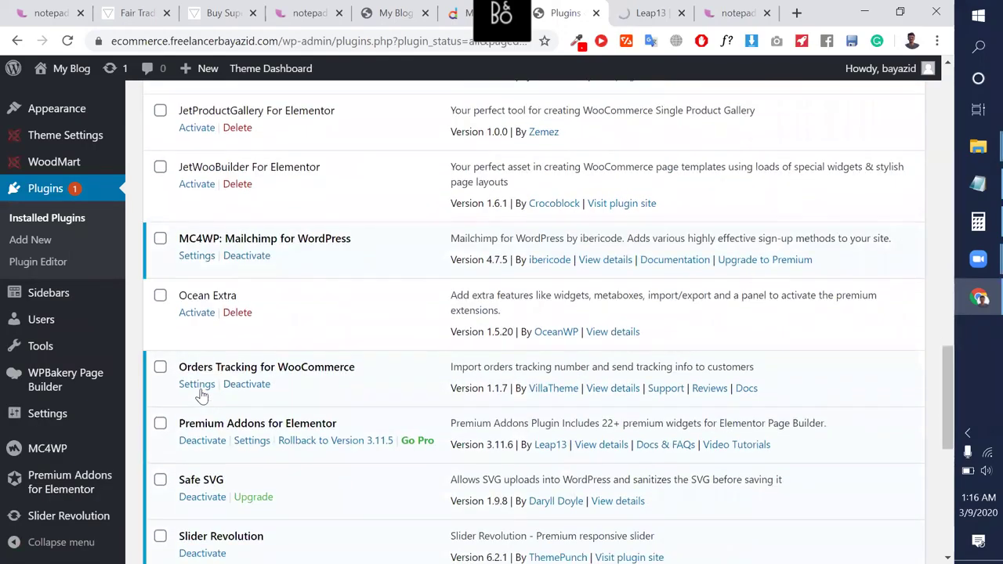
pyautogui.scroll(-2, 201, 396)
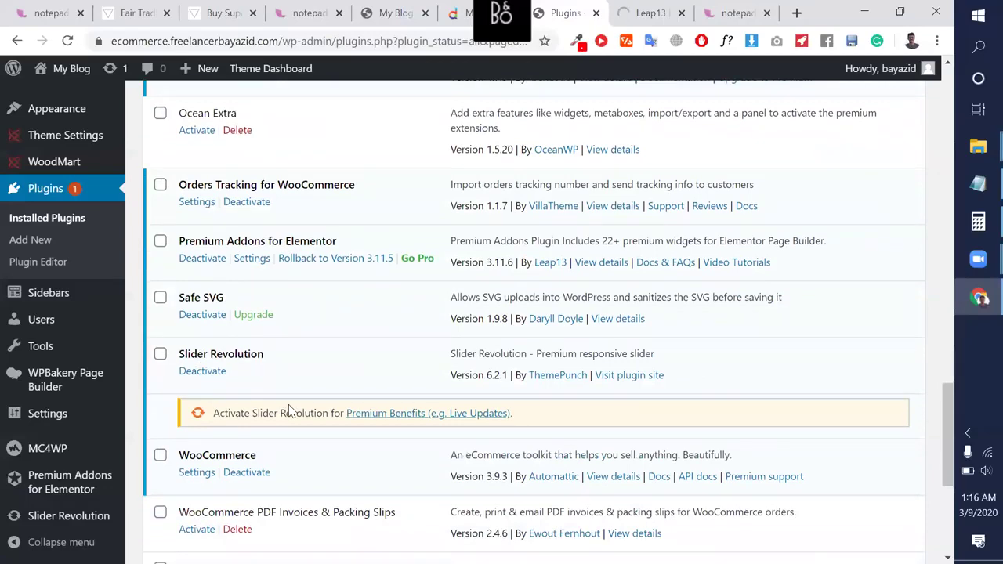
pyautogui.scroll(-3, 290, 411)
pyautogui.scroll(-1, 351, 494)
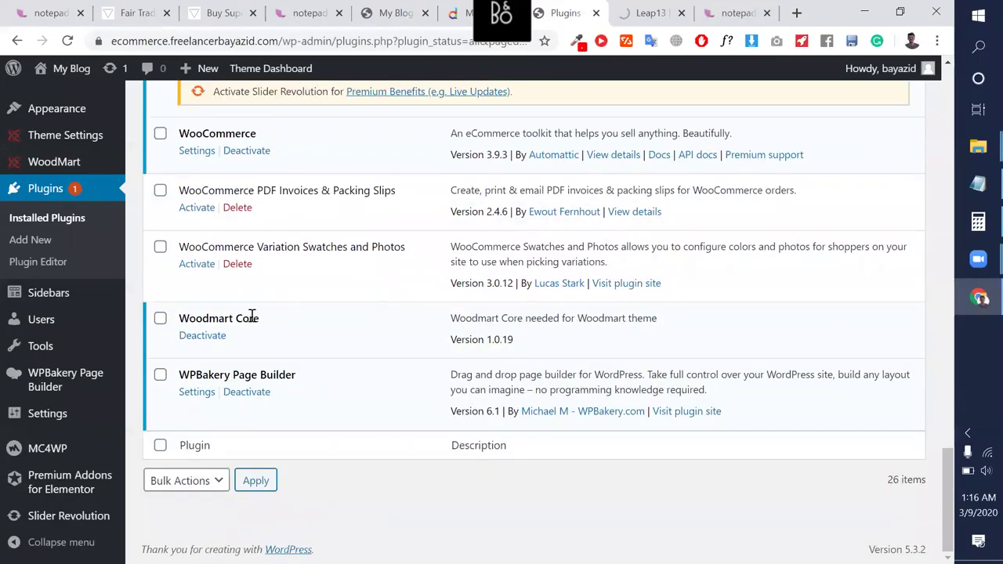
pyautogui.scroll(1, 252, 315)
pyautogui.scroll(1, 266, 307)
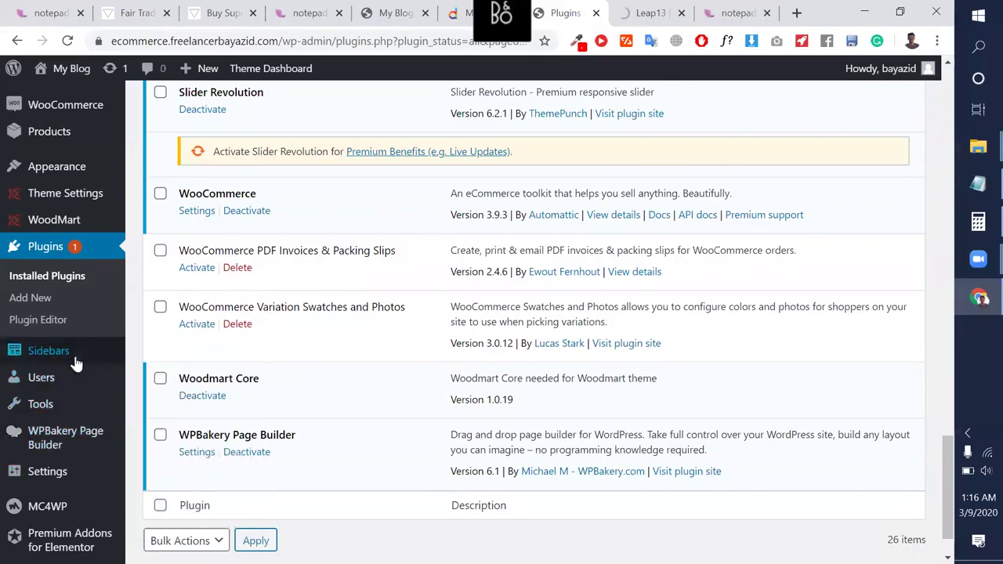
# Reopen WoodMart's Base import section and recheck the WooCommerce setup warnings for the basic and demo imports.
pyautogui.moveTo(102, 219)
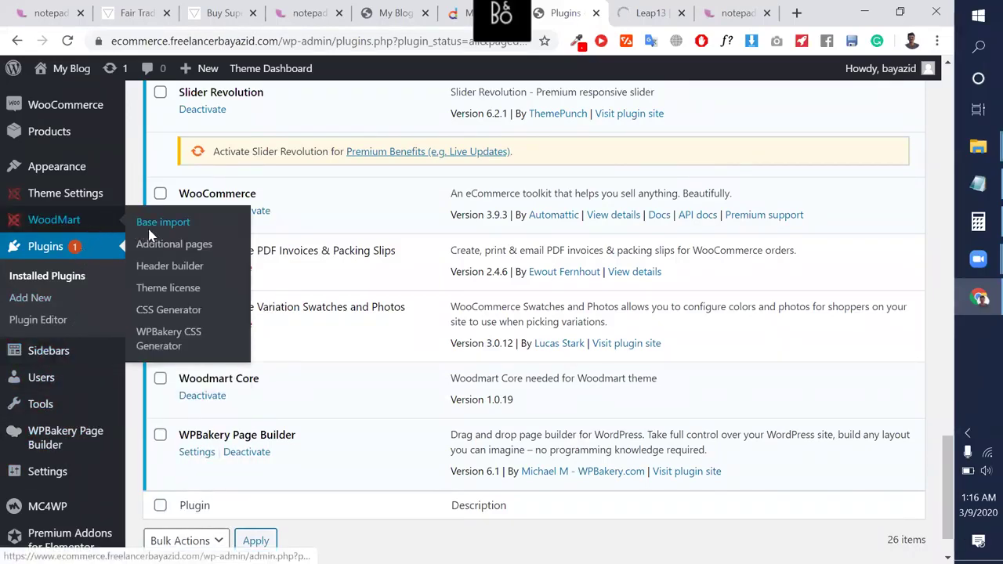
pyautogui.click(149, 234)
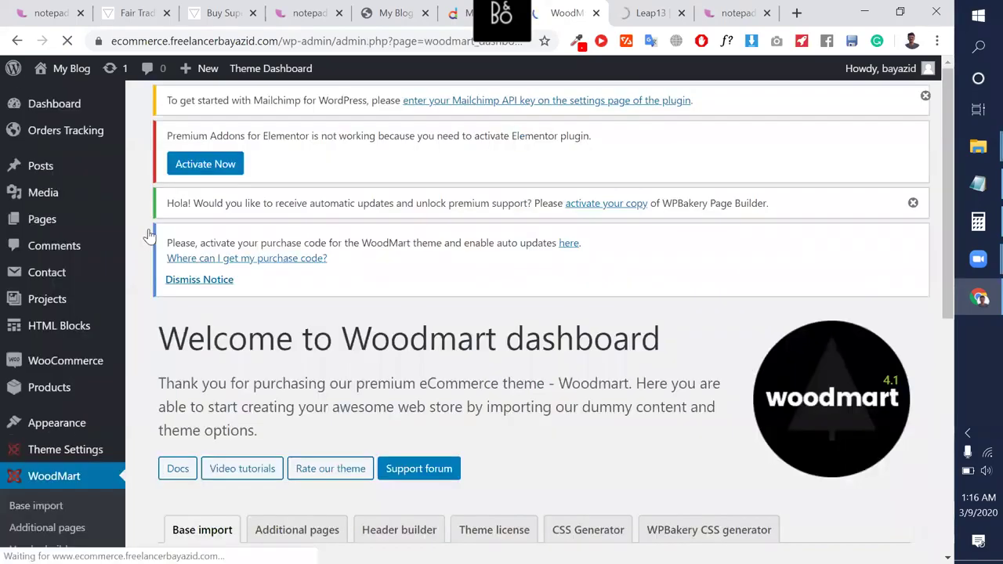
pyautogui.scroll(-3, 347, 371)
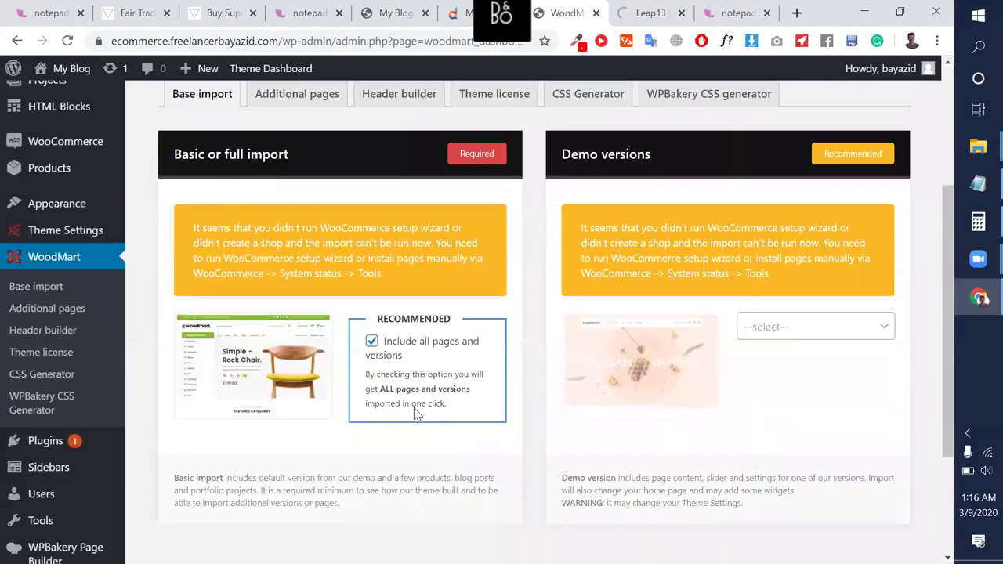
pyautogui.scroll(3, 232, 344)
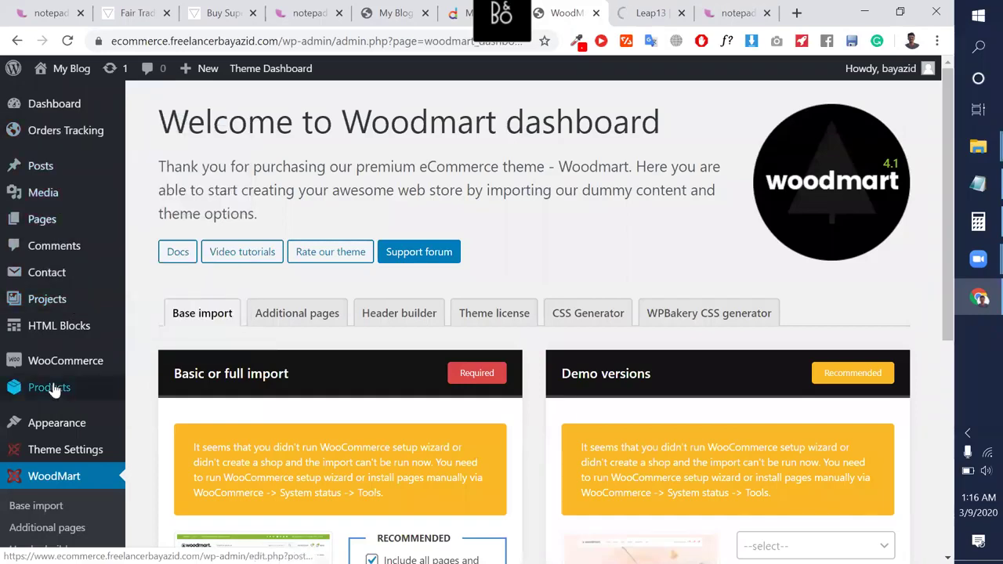
pyautogui.moveTo(107, 424)
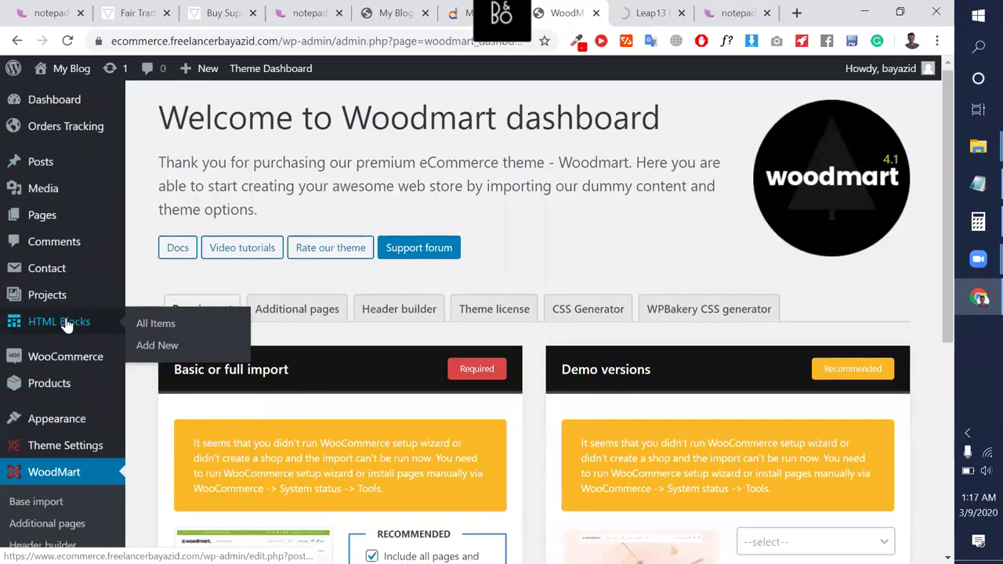
pyautogui.scroll(-1, 67, 330)
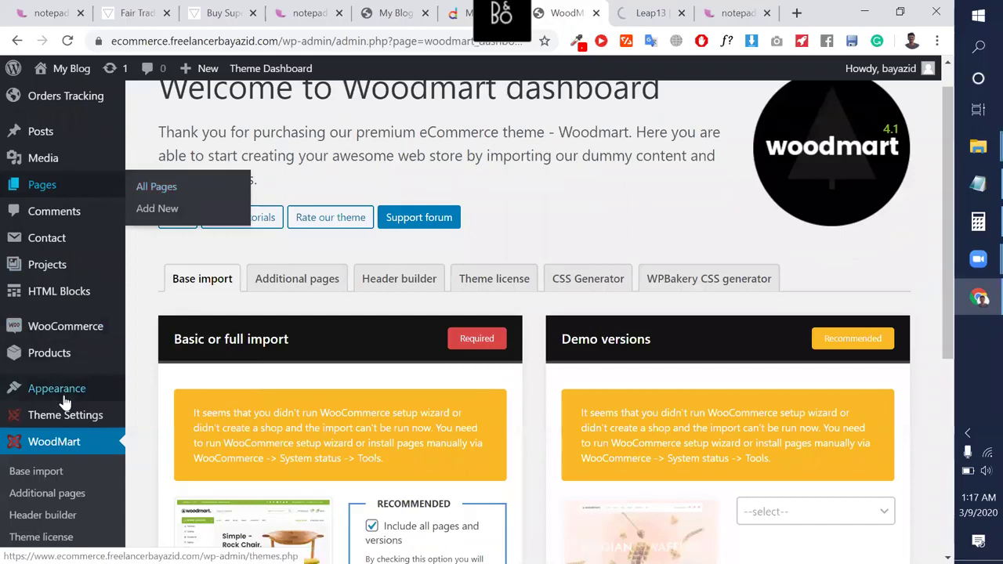
# Open the installed plugins list and look through its notices and first plugin entries.
pyautogui.scroll(-3, 34, 402)
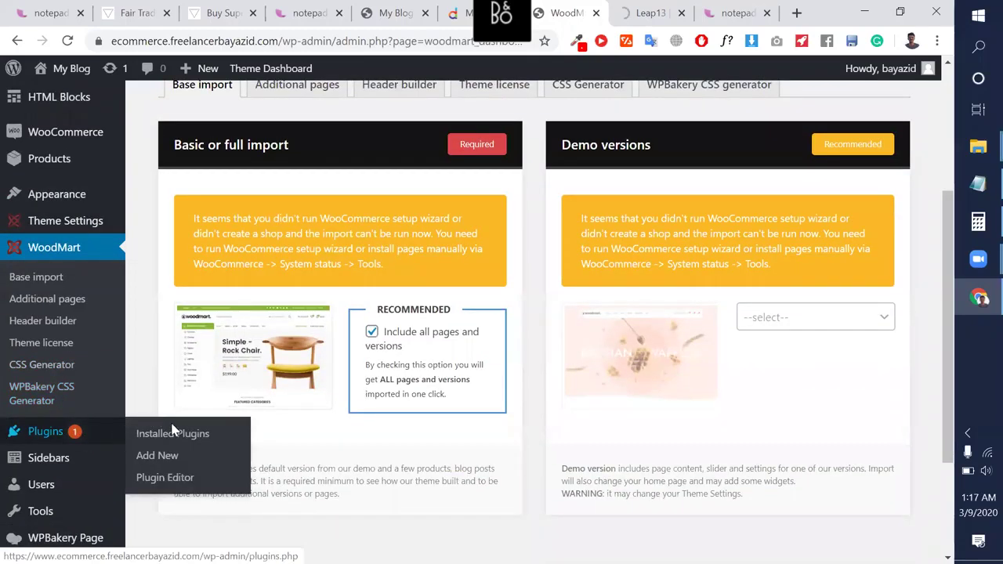
pyautogui.click(155, 439)
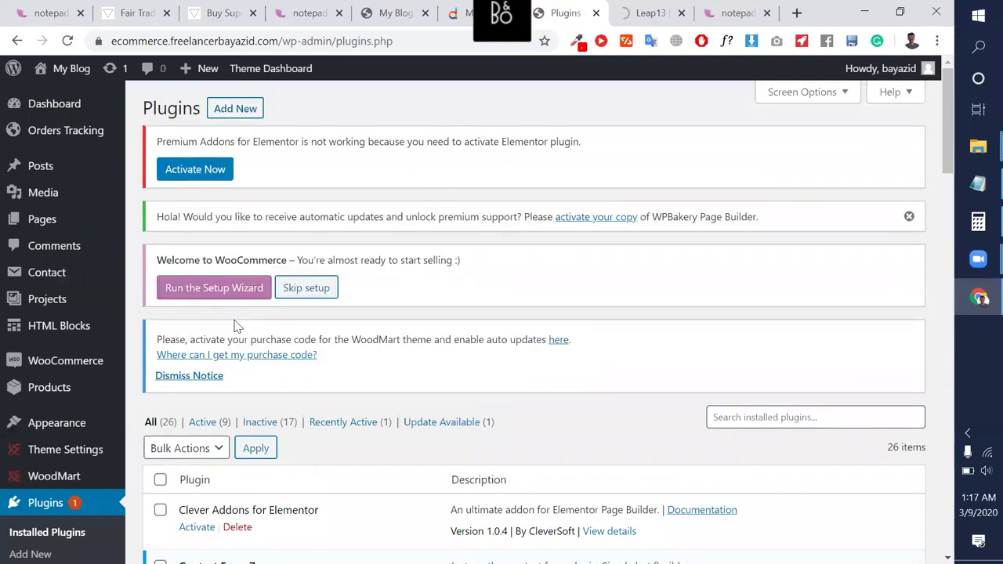
pyautogui.scroll(-4, 382, 355)
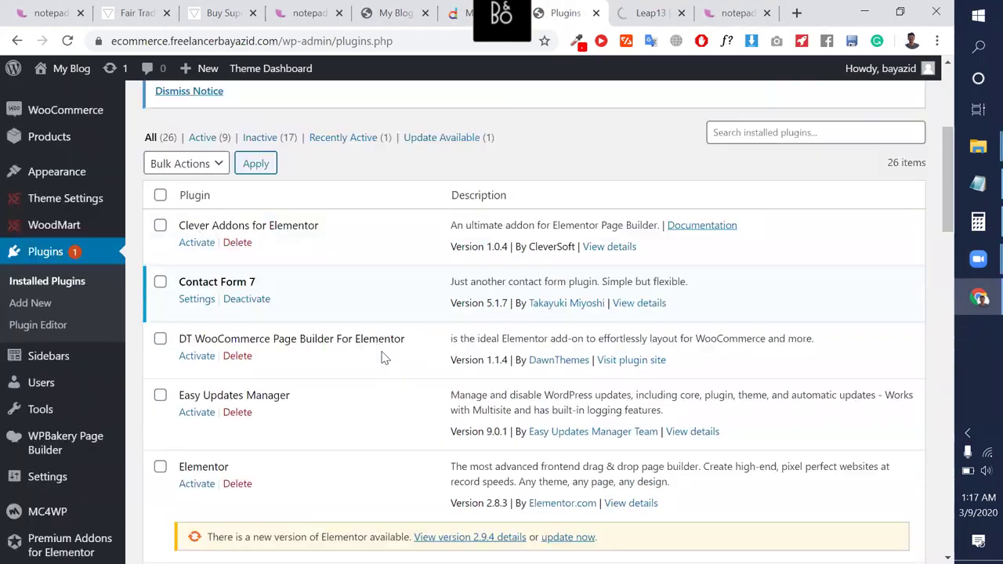
pyautogui.scroll(4, 384, 358)
pyautogui.scroll(-1, 384, 357)
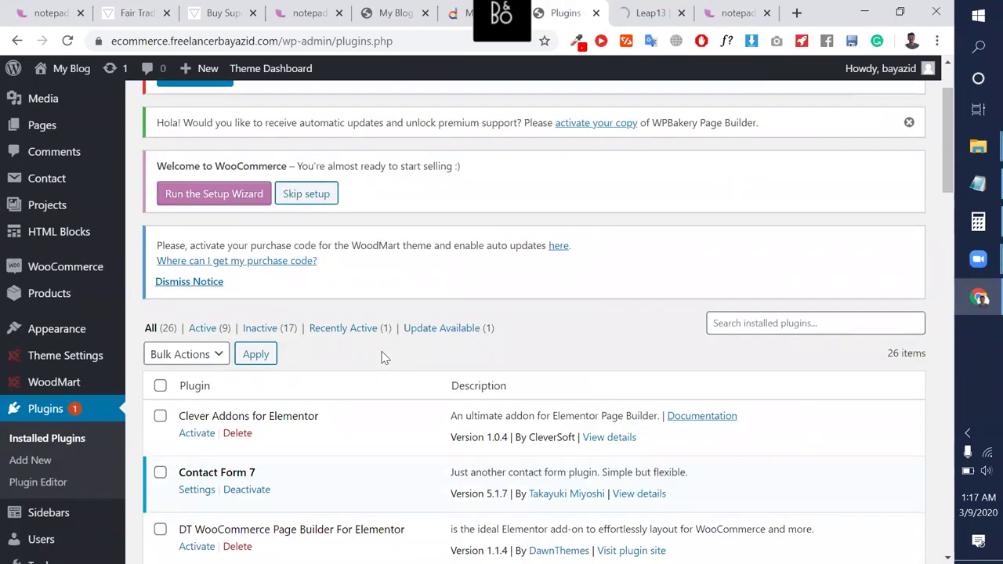
pyautogui.scroll(-2, 384, 357)
pyautogui.scroll(-1, 328, 410)
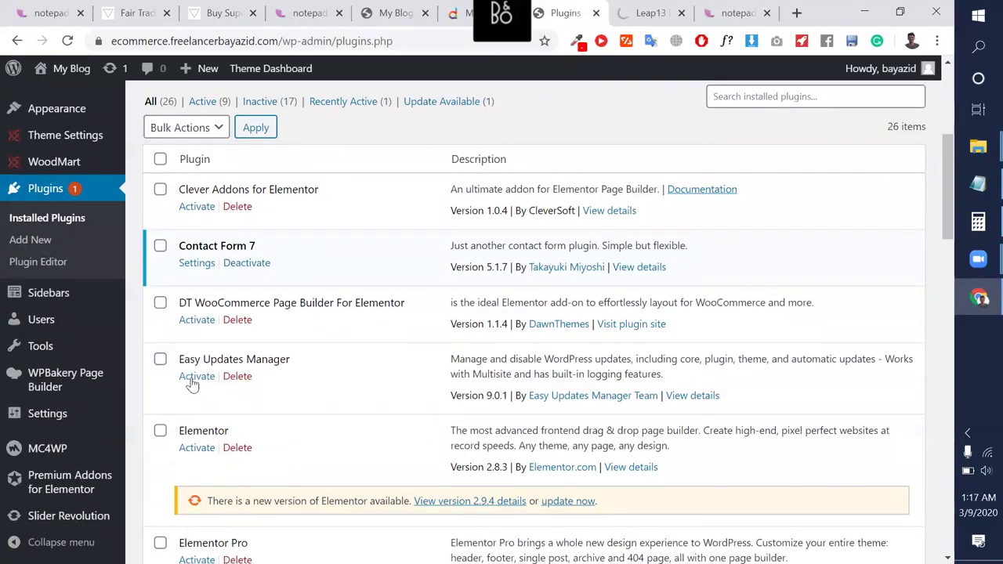
pyautogui.scroll(4, 385, 296)
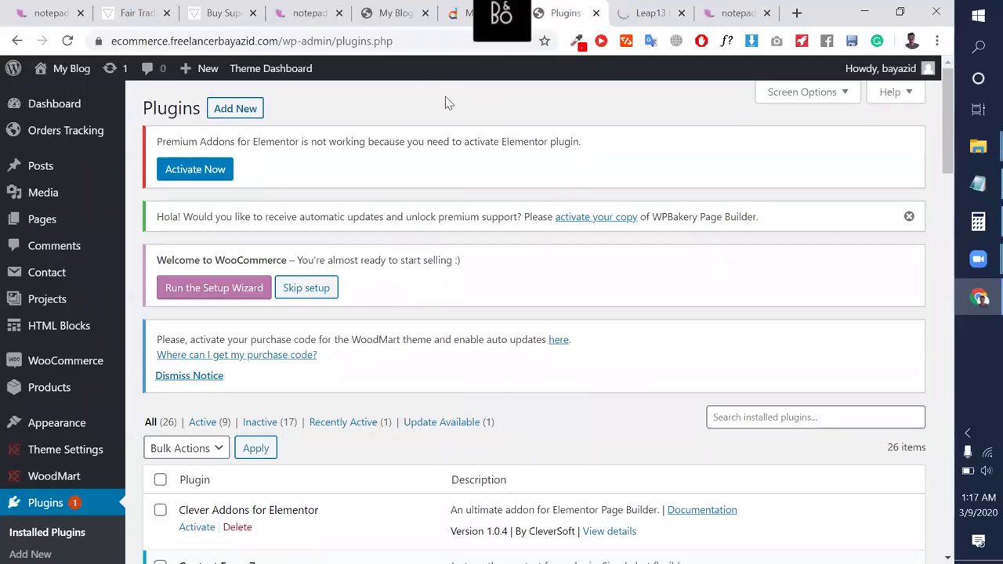
# Search the directory of new plugins for "file manager".
pyautogui.click(243, 108)
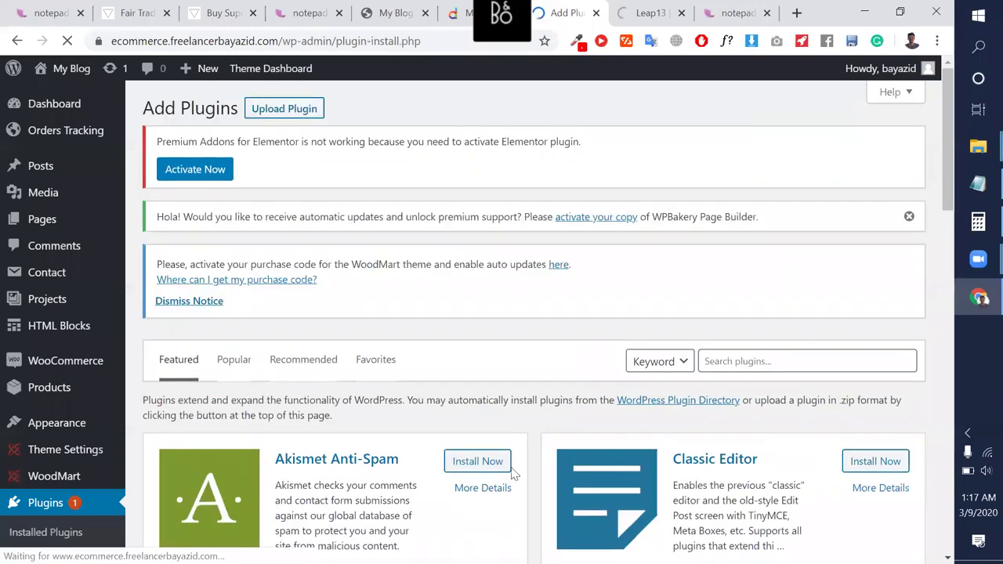
pyautogui.click(718, 365)
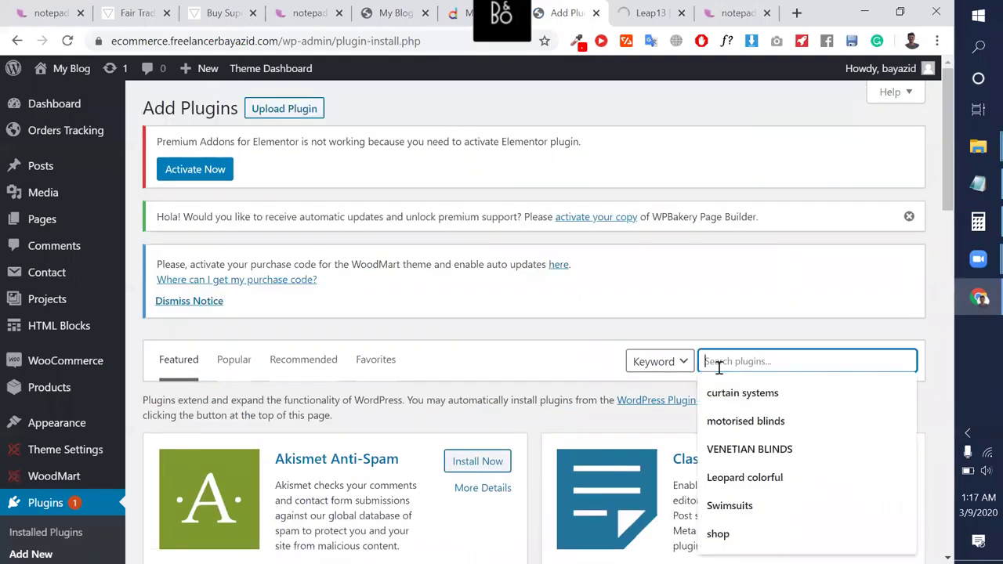
pyautogui.write('file manager')
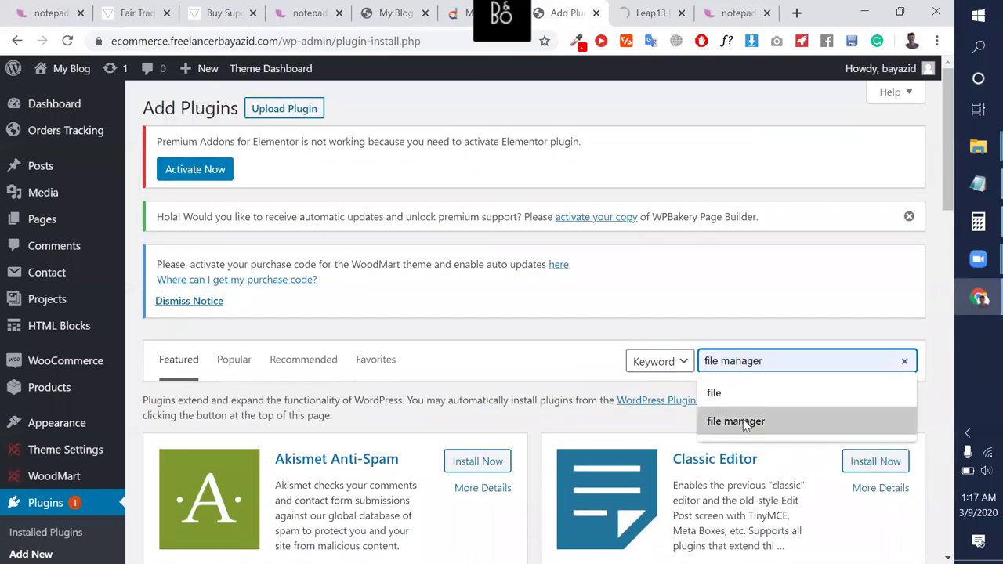
pyautogui.click(710, 393)
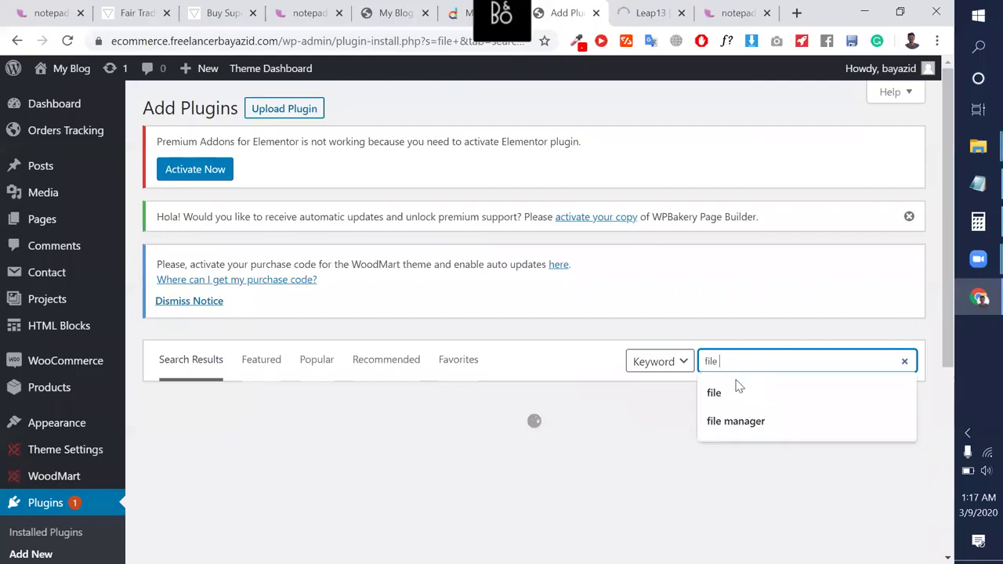
pyautogui.click(737, 420)
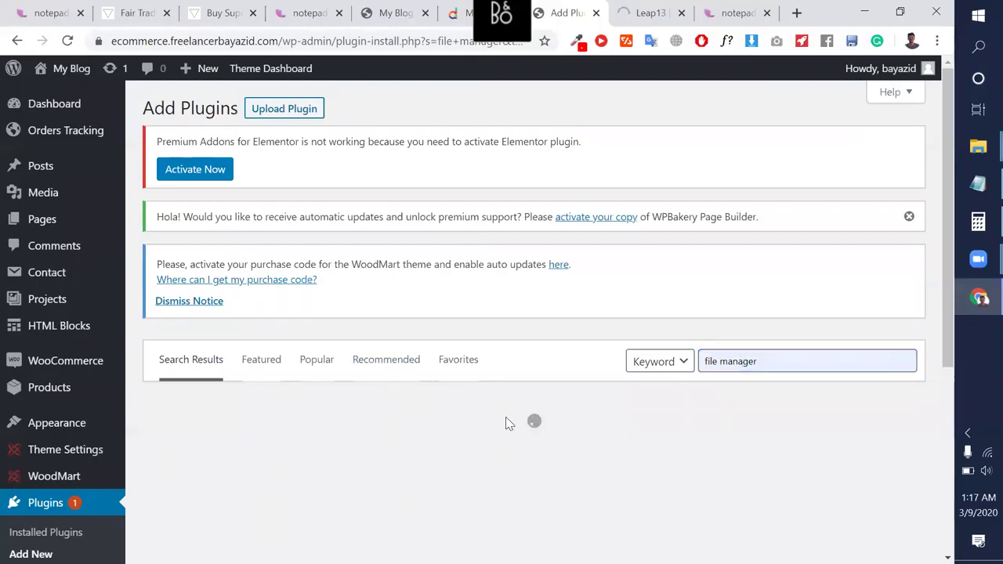
# Install and activate the File Manager plugin by mndpsingh287.
pyautogui.scroll(-1, 505, 423)
pyautogui.click(496, 398)
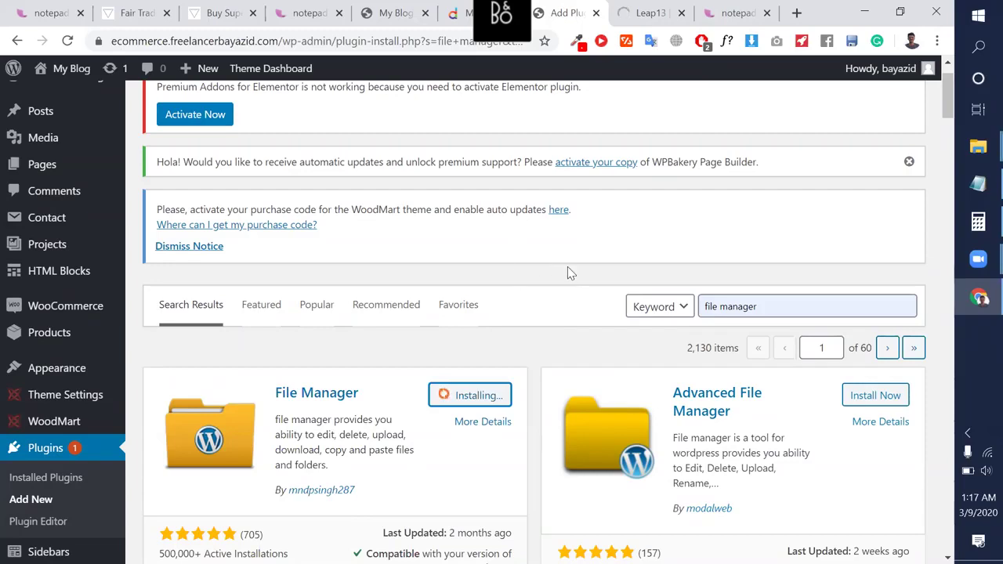
pyautogui.moveTo(980, 314)
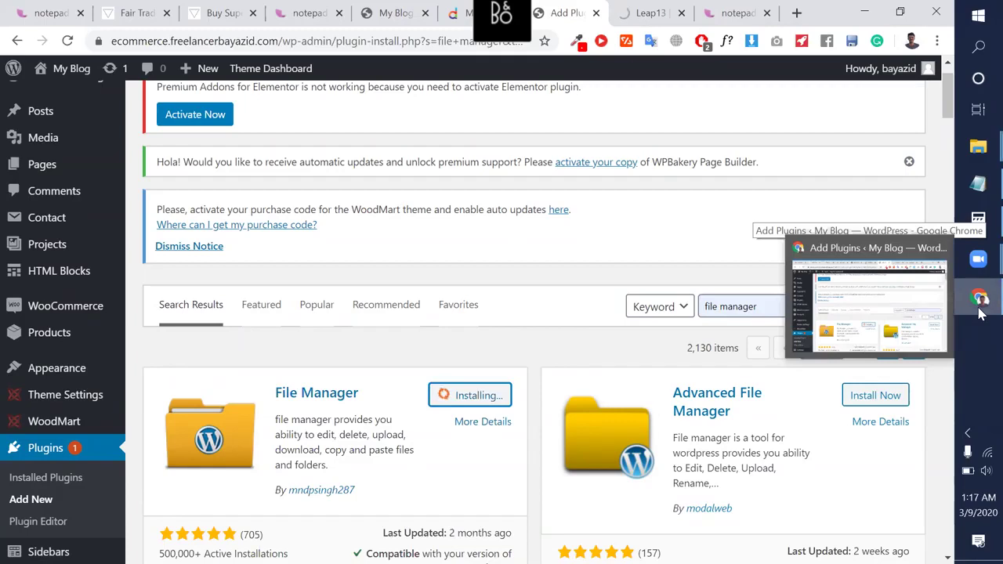
pyautogui.tripleClick(344, 154)
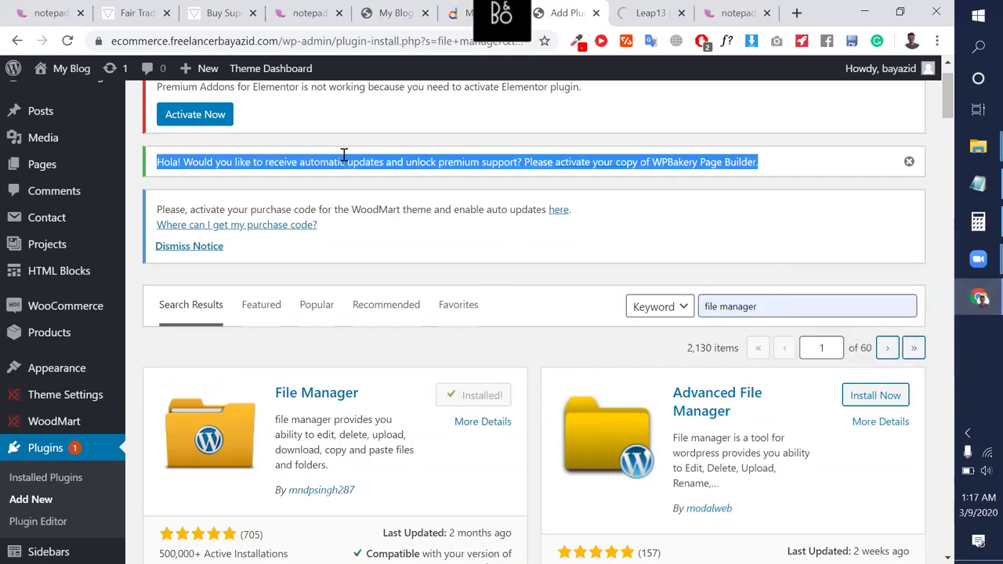
pyautogui.scroll(1, 343, 154)
pyautogui.tripleClick(326, 140)
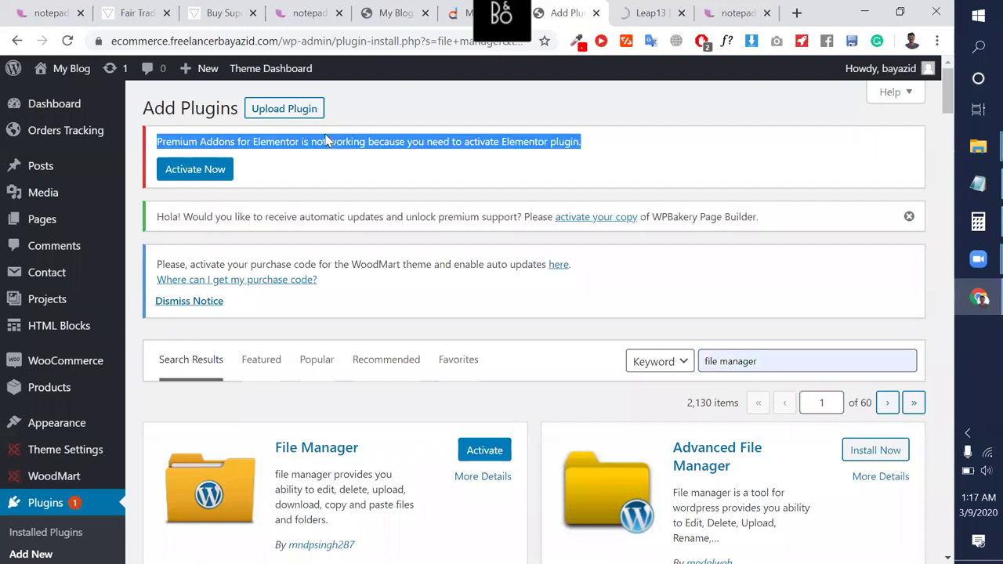
pyautogui.click(499, 451)
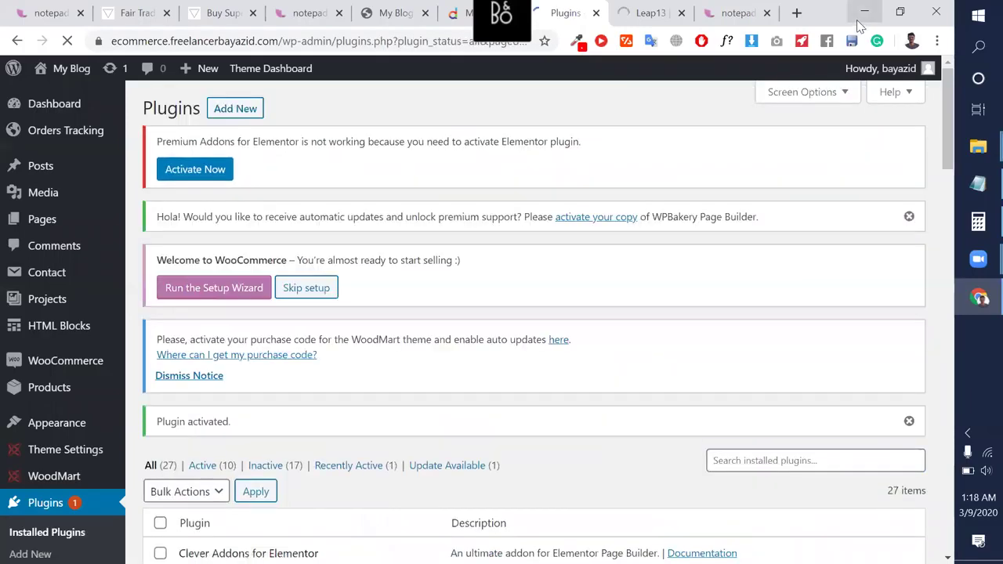
pyautogui.click(857, 20)
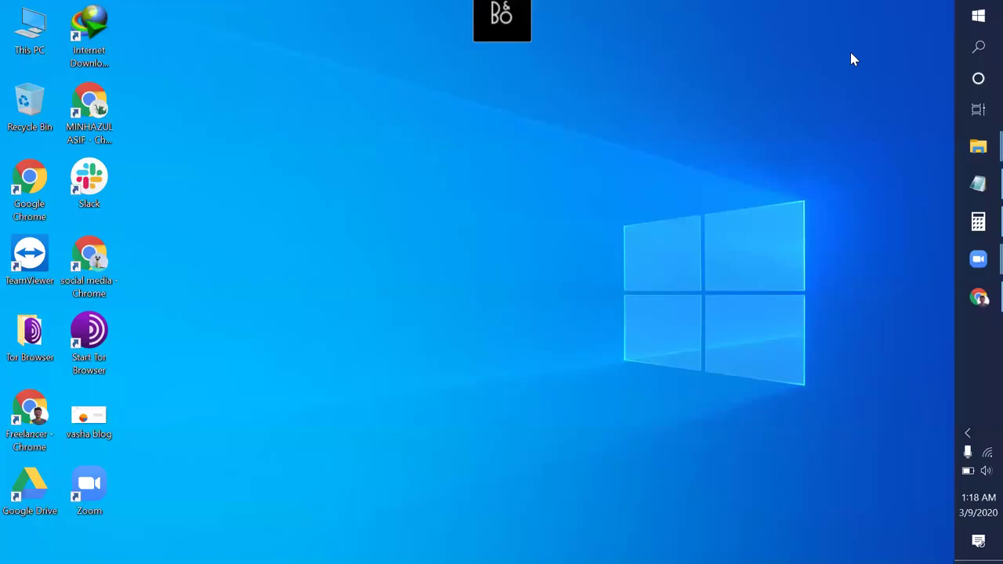
pyautogui.click(979, 302)
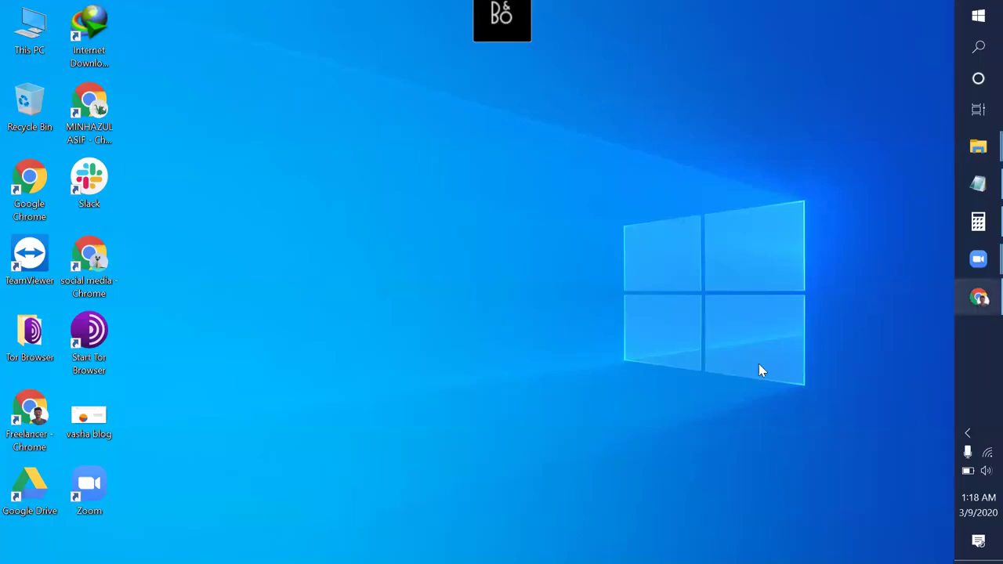
# Open WP File Manager and decline its welcome subscription offer.
pyautogui.scroll(-10, 305, 314)
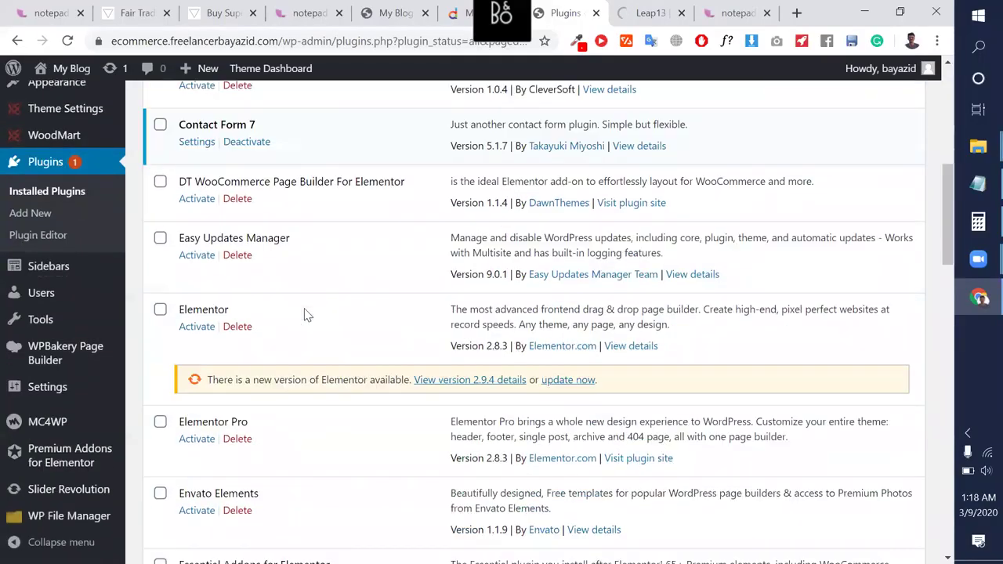
pyautogui.moveTo(82, 530)
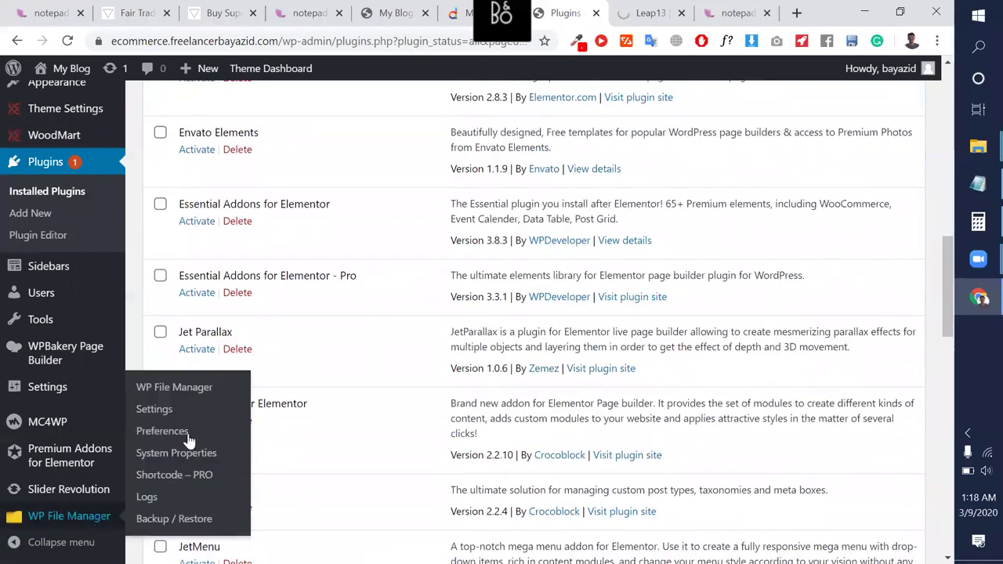
pyautogui.click(174, 389)
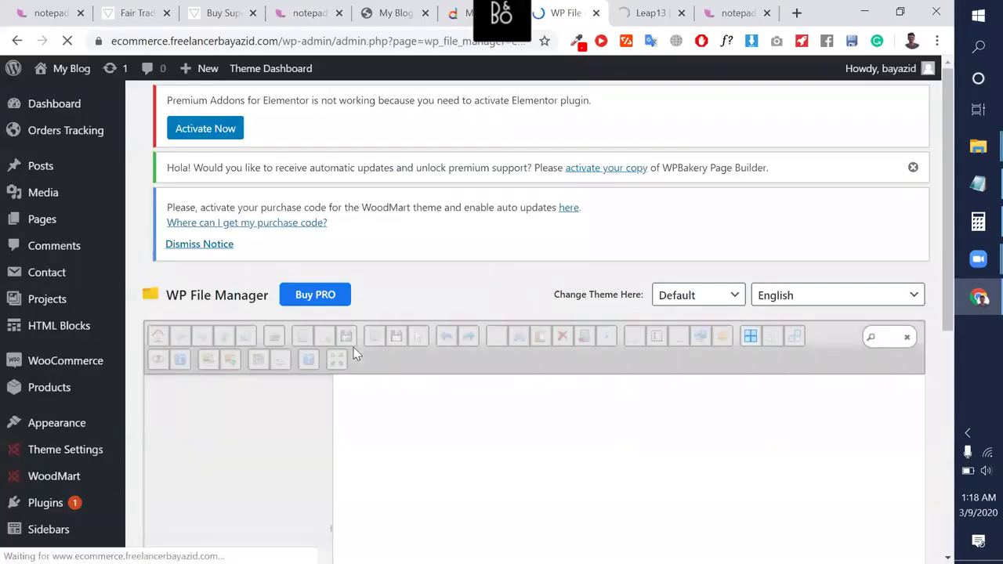
pyautogui.scroll(-3, 508, 330)
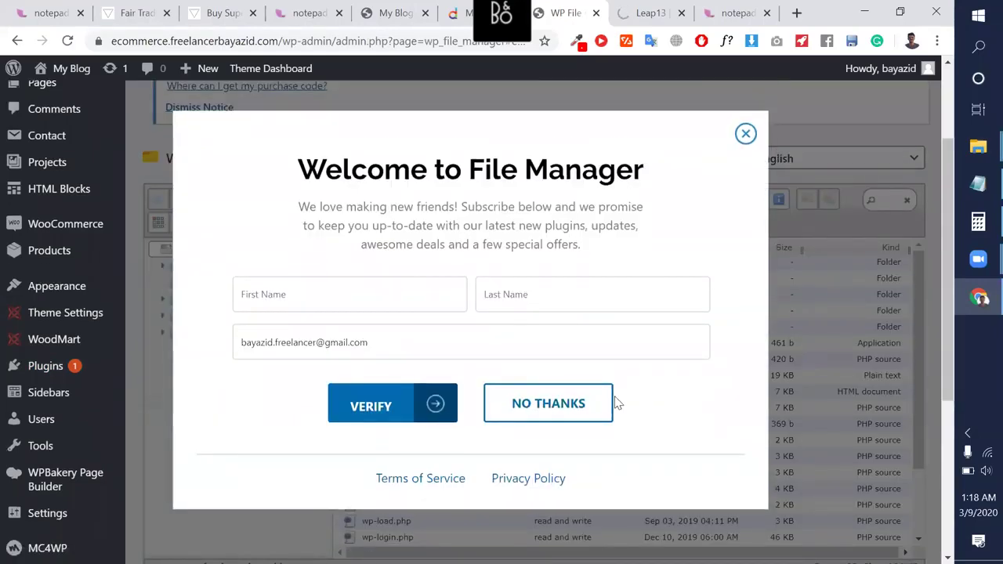
pyautogui.click(586, 407)
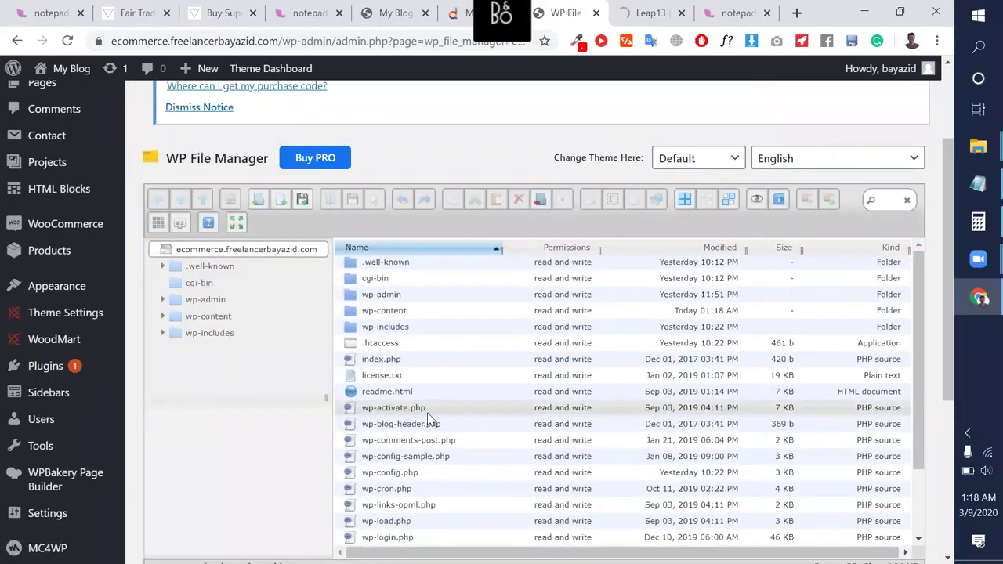
# Browse to the themes folder inside wp-content in the file manager.
pyautogui.click(415, 312)
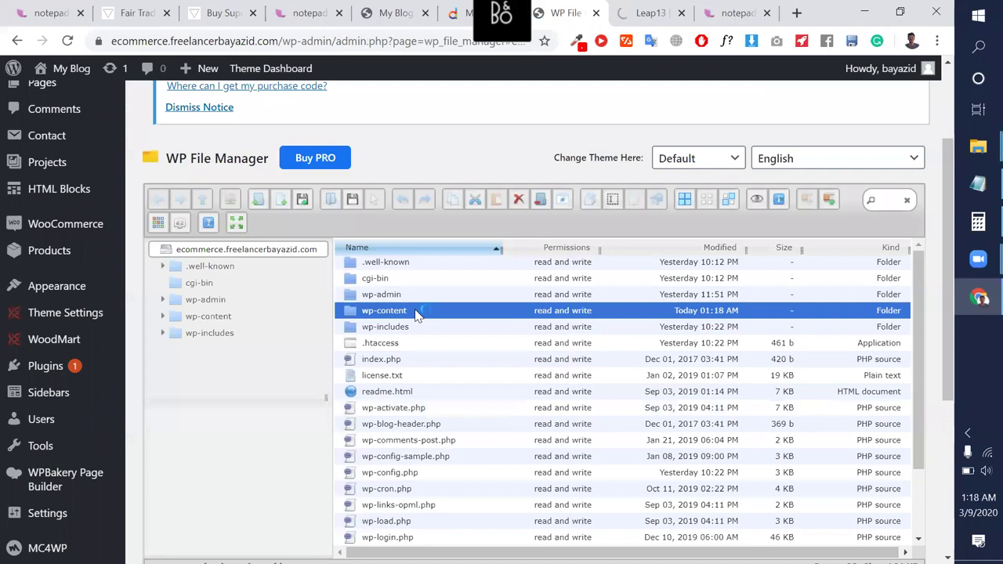
pyautogui.doubleClick(415, 312)
pyautogui.click(377, 280)
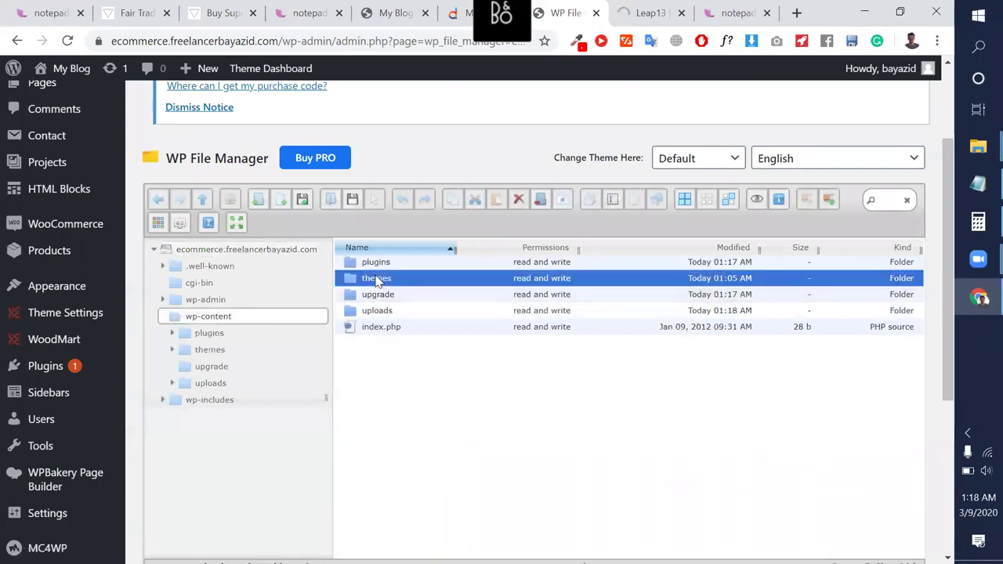
pyautogui.doubleClick(377, 280)
# Delete the woodmart folder from wp-content/themes and confirm its removal.
pyautogui.click(396, 298)
pyautogui.rightClick(398, 299)
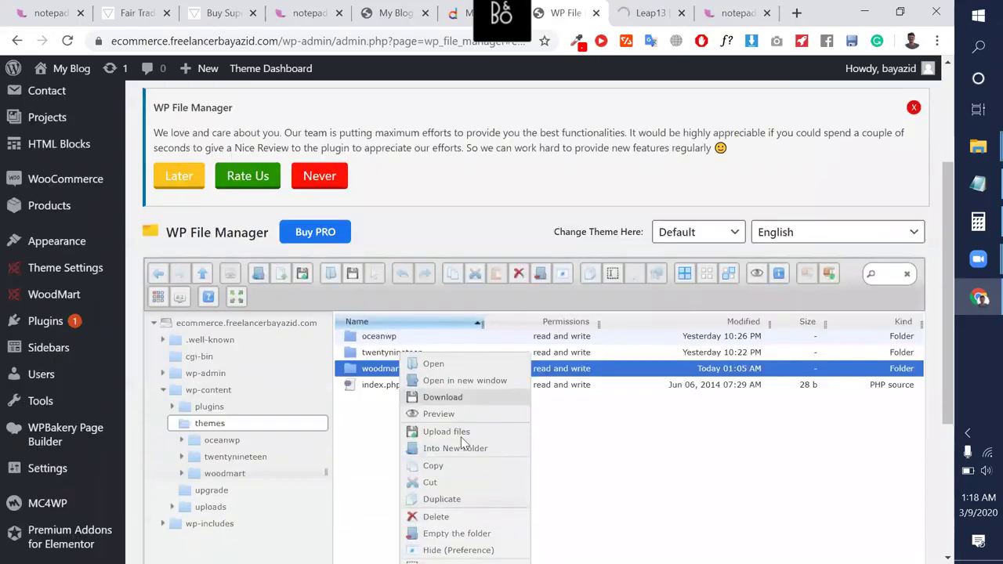
pyautogui.scroll(-1, 461, 436)
pyautogui.press('super+Tab')
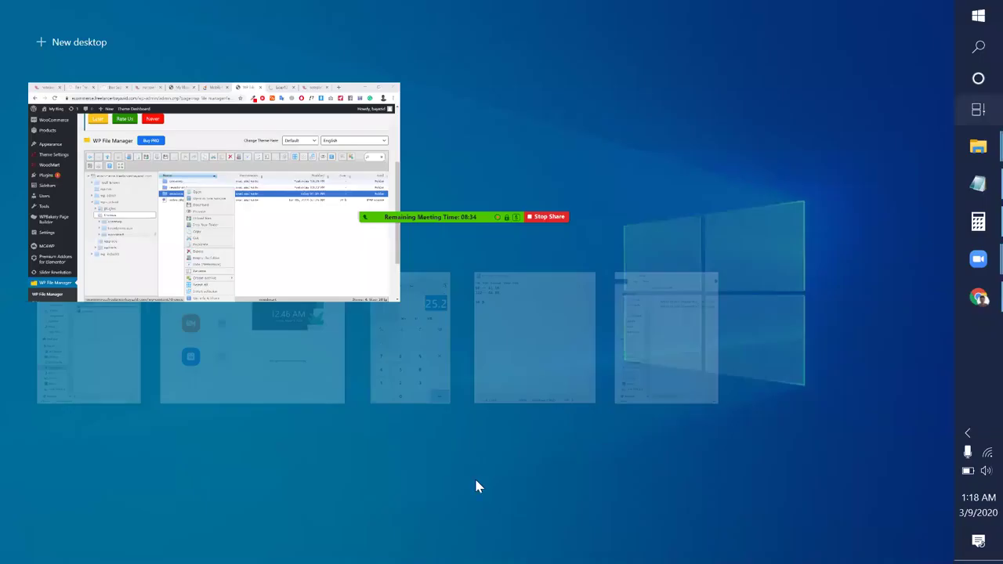
pyautogui.click(224, 196)
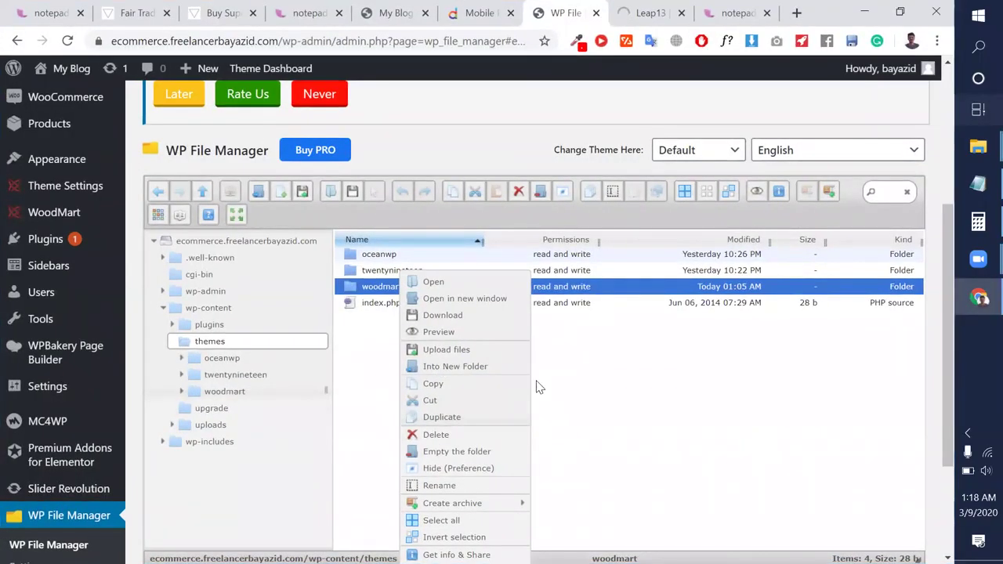
pyautogui.click(436, 434)
pyautogui.click(597, 398)
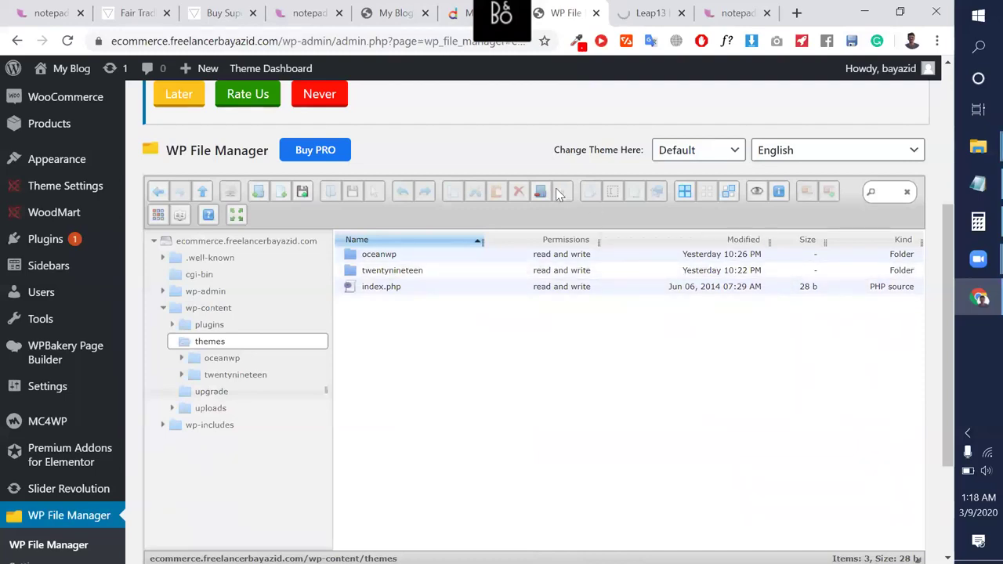
# Reload the file manager page and open the installed plugins list.
pyautogui.scroll(2, 16, 212)
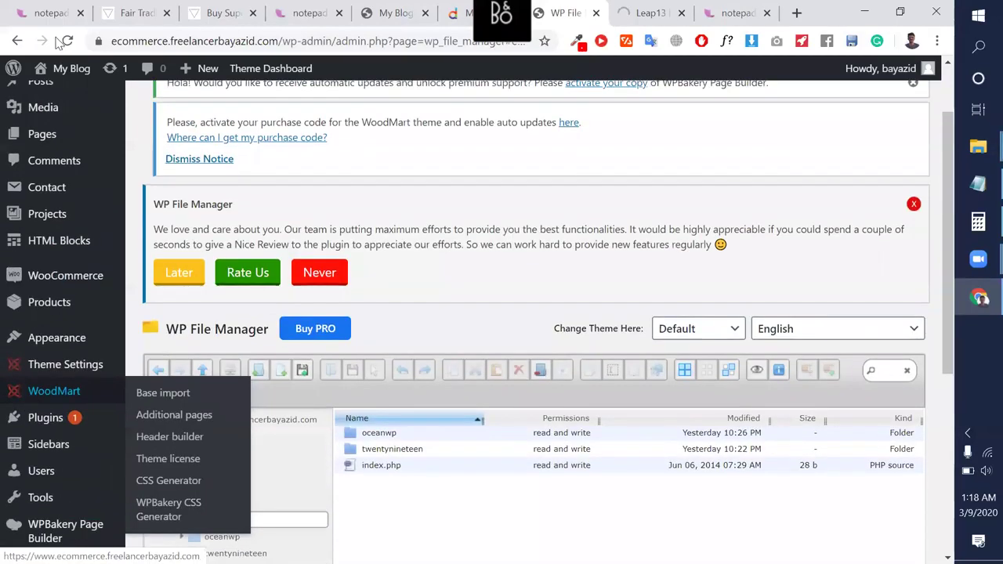
pyautogui.click(68, 42)
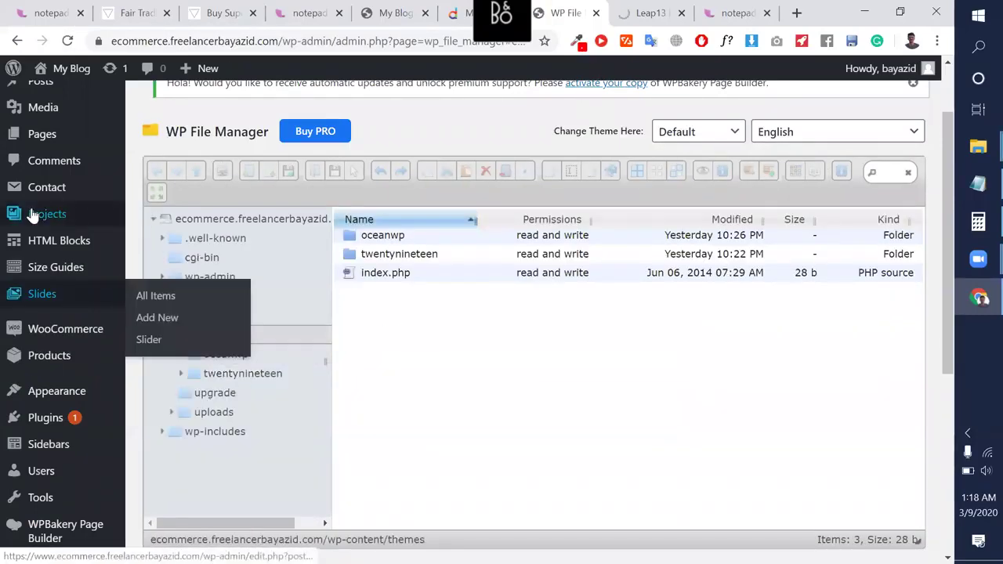
pyautogui.scroll(1, 31, 216)
pyautogui.scroll(-1, 84, 463)
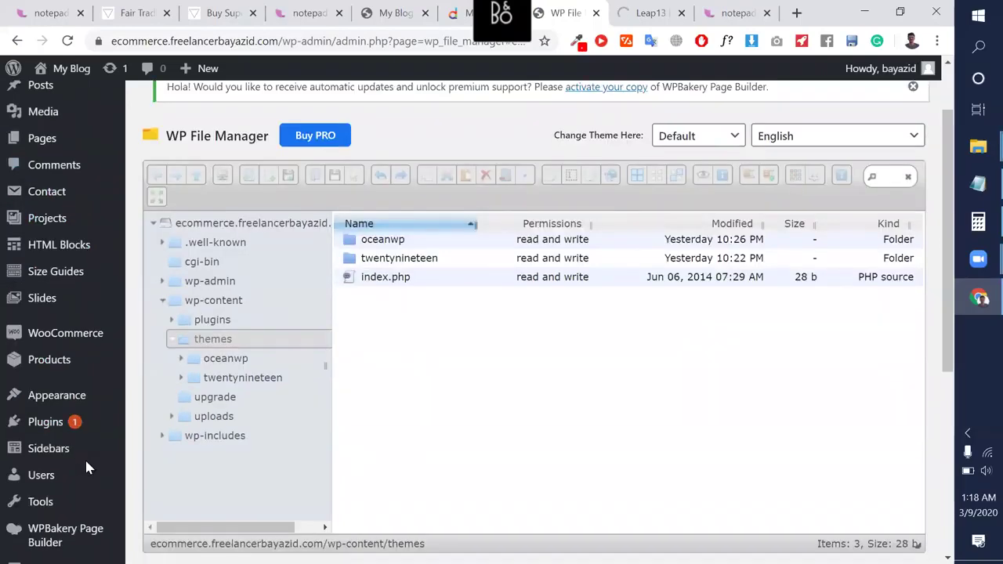
pyautogui.moveTo(69, 418)
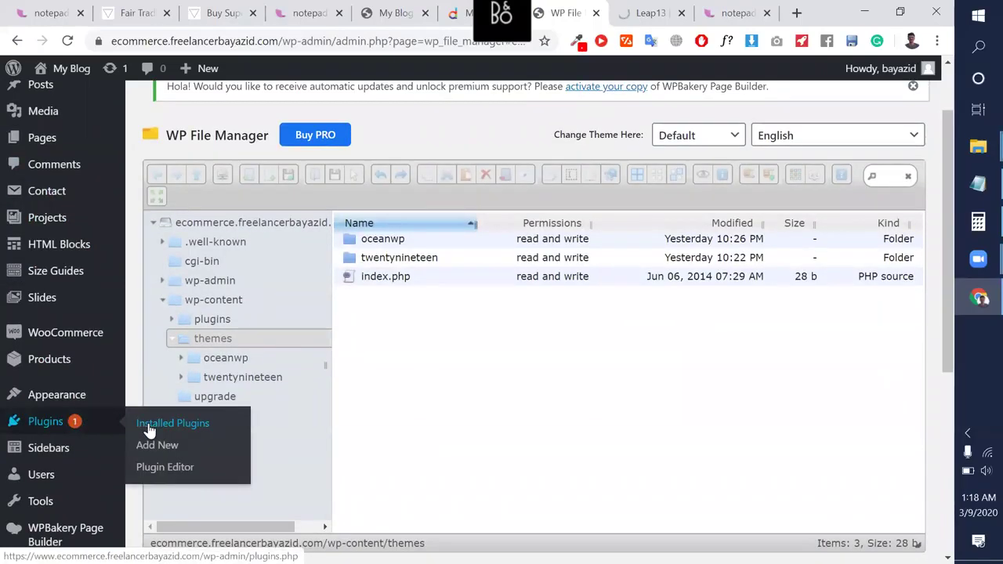
pyautogui.click(174, 427)
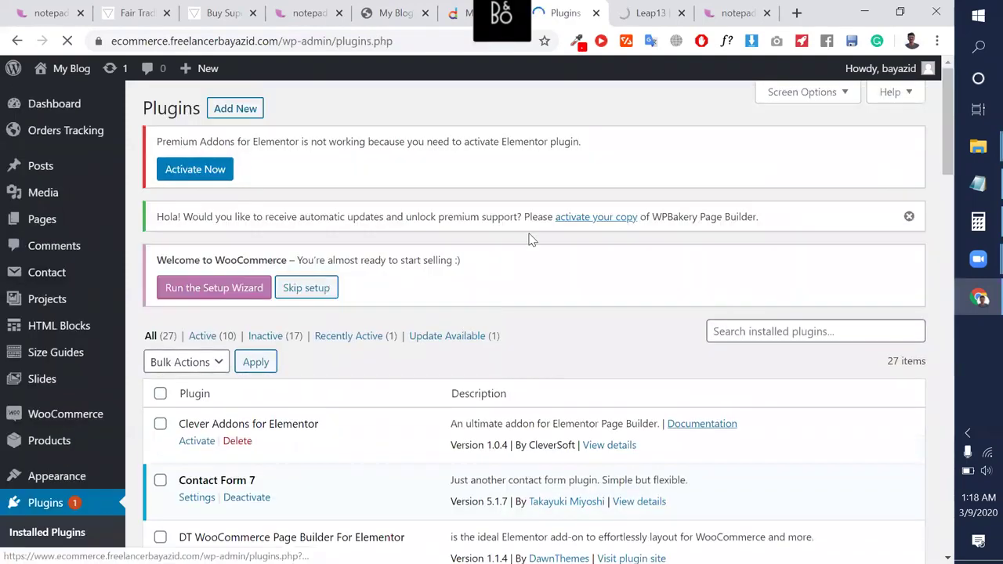
pyautogui.scroll(-1, 375, 413)
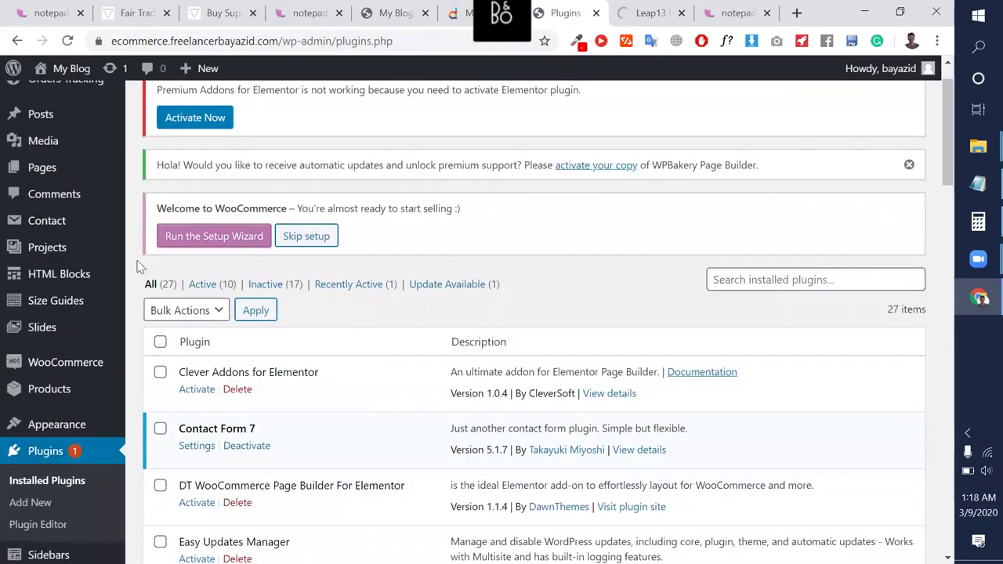
# Open the form for uploading a theme as a .zip file from the installed themes page.
pyautogui.moveTo(73, 421)
pyautogui.click(163, 432)
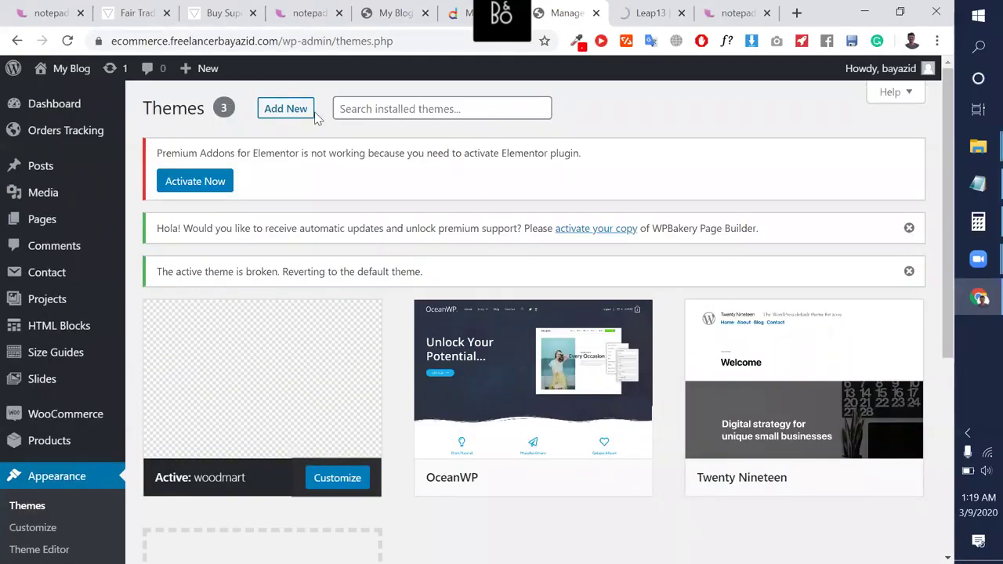
pyautogui.click(282, 108)
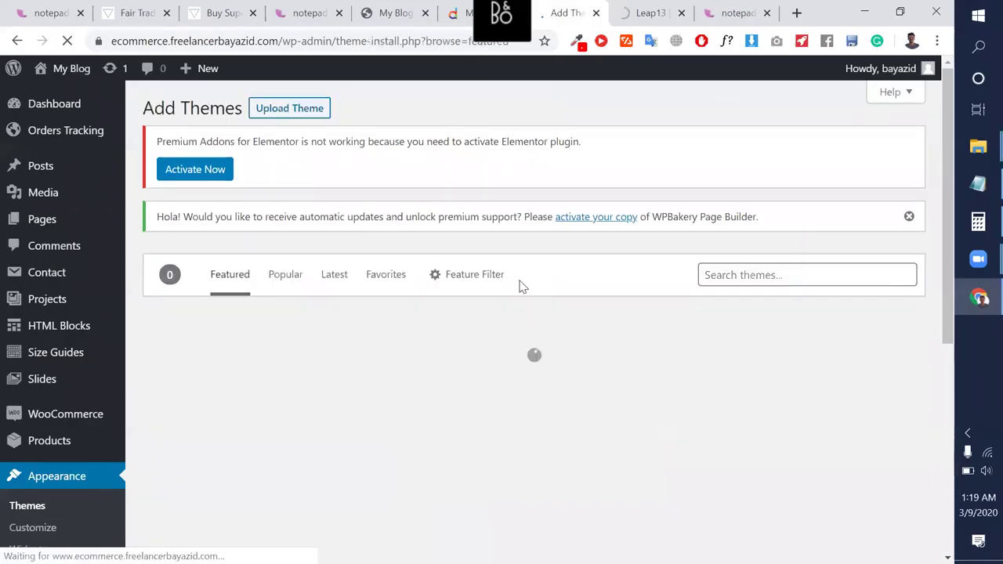
pyautogui.click(273, 108)
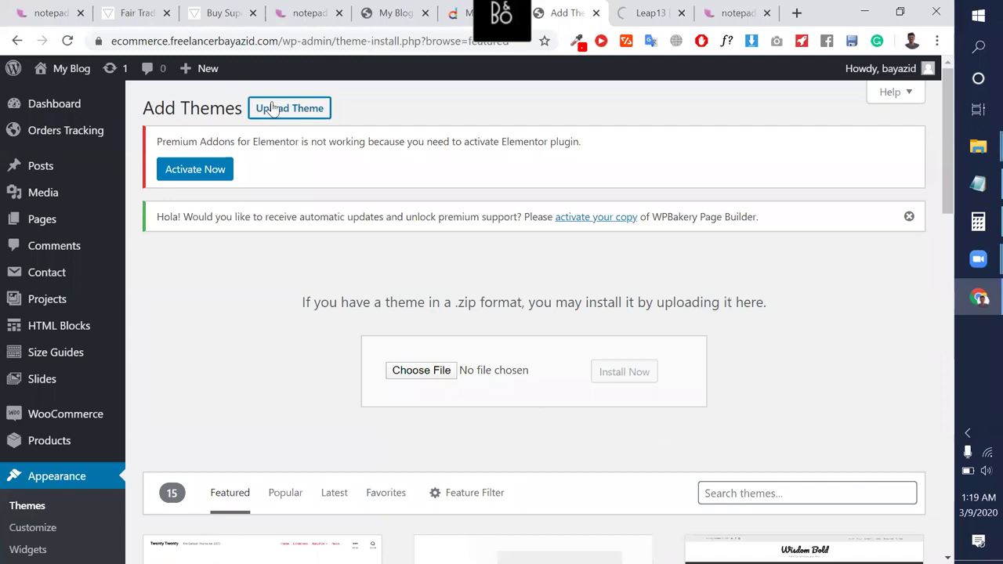
# Choose woodmart.zip from the Downloads\New folder directory and start installing it as a theme.
pyautogui.click(428, 371)
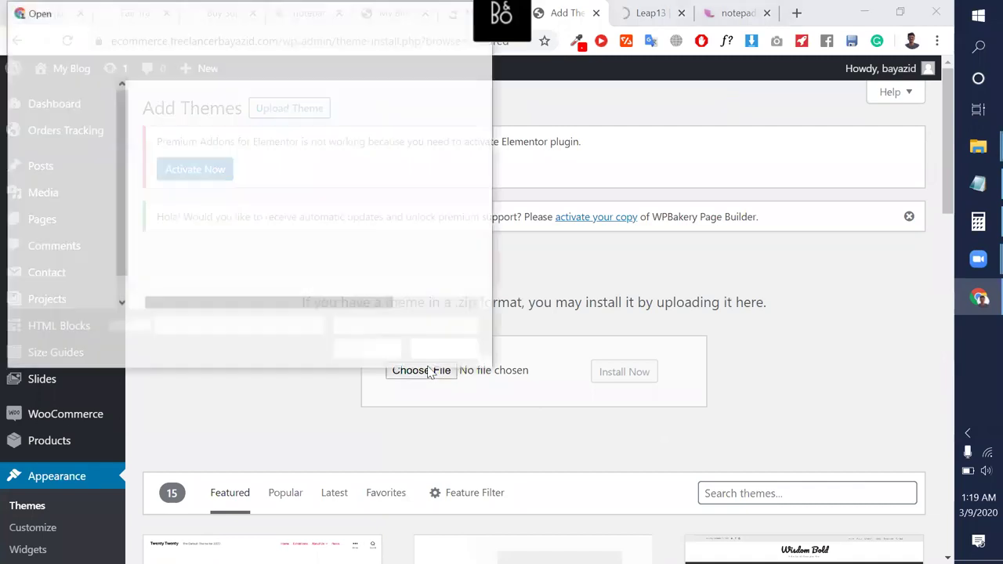
pyautogui.click(183, 142)
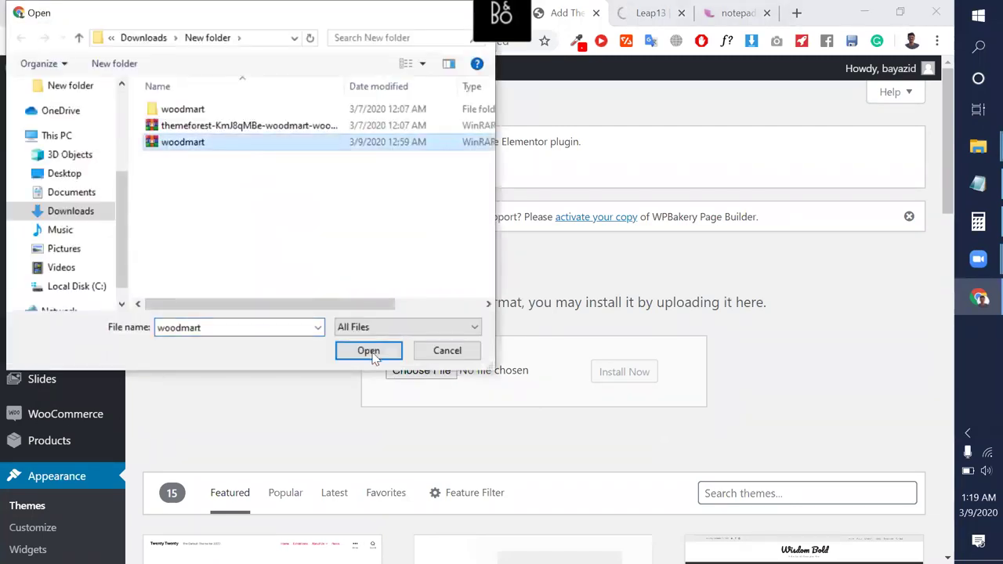
pyautogui.click(369, 350)
pyautogui.click(613, 375)
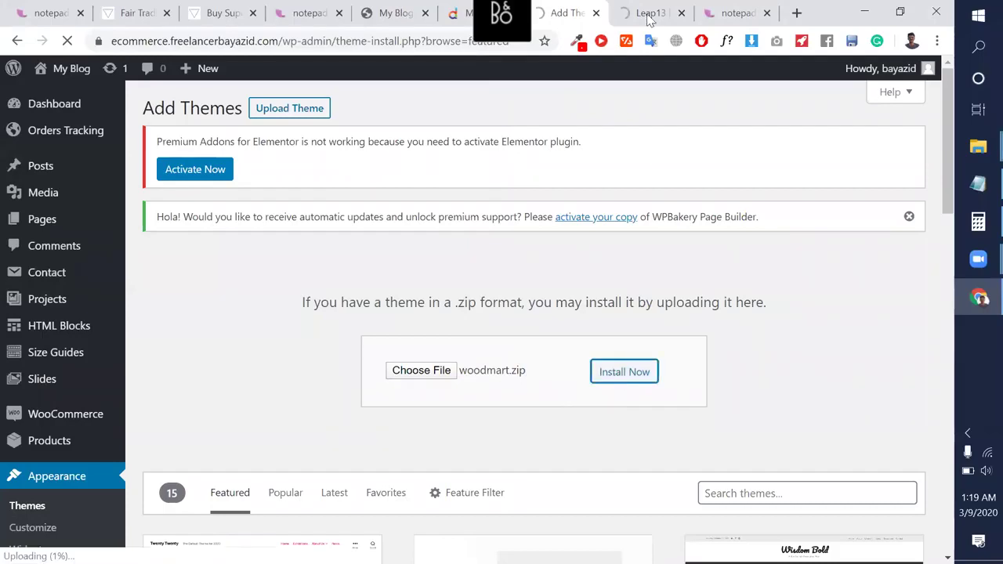
# Switch to the Leap13 My Account page and log in with the details already filled in.
pyautogui.click(650, 7)
pyautogui.scroll(-2, 322, 376)
pyautogui.scroll(3, 321, 377)
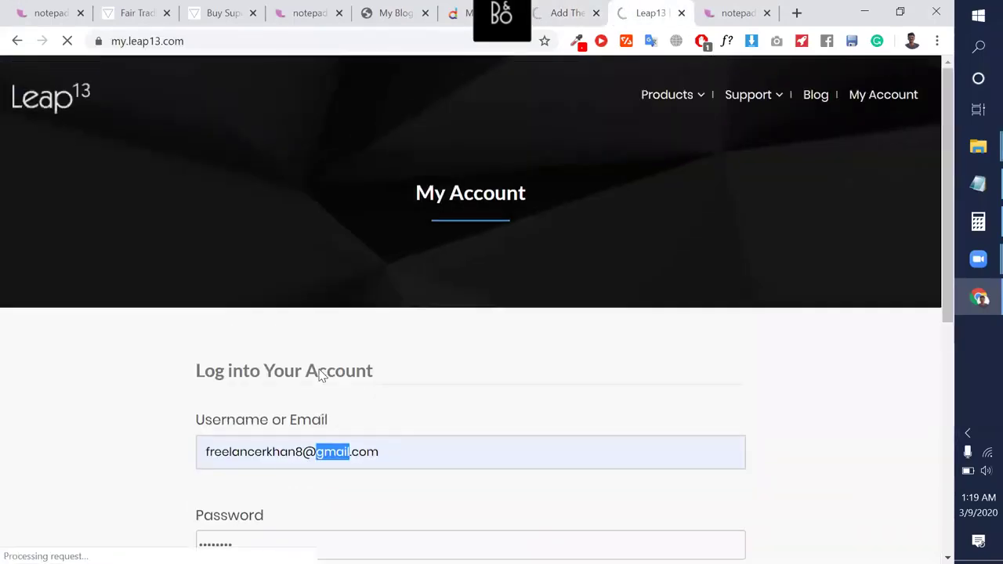
pyautogui.click(726, 11)
pyautogui.click(670, 7)
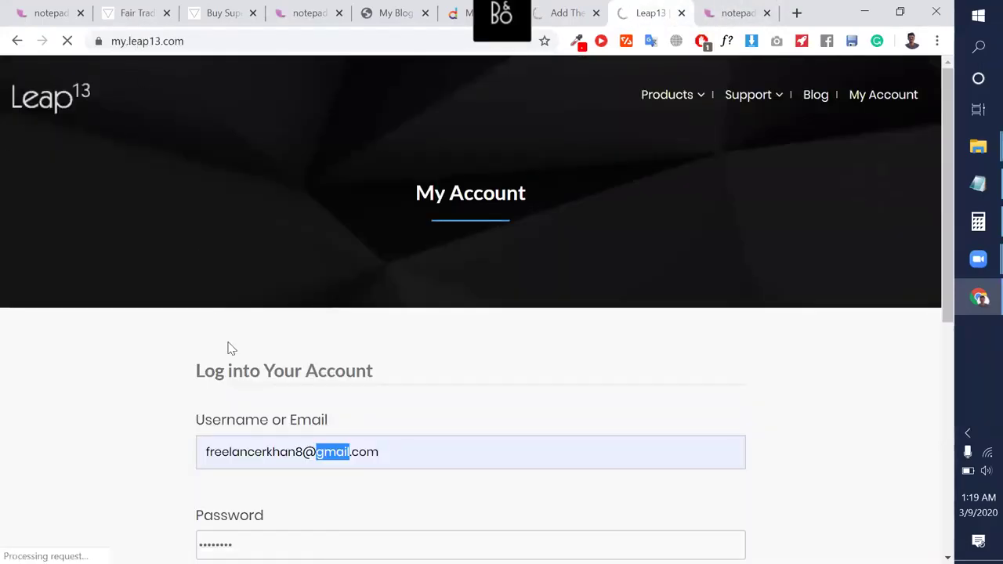
pyautogui.scroll(-3, 231, 348)
pyautogui.click(200, 352)
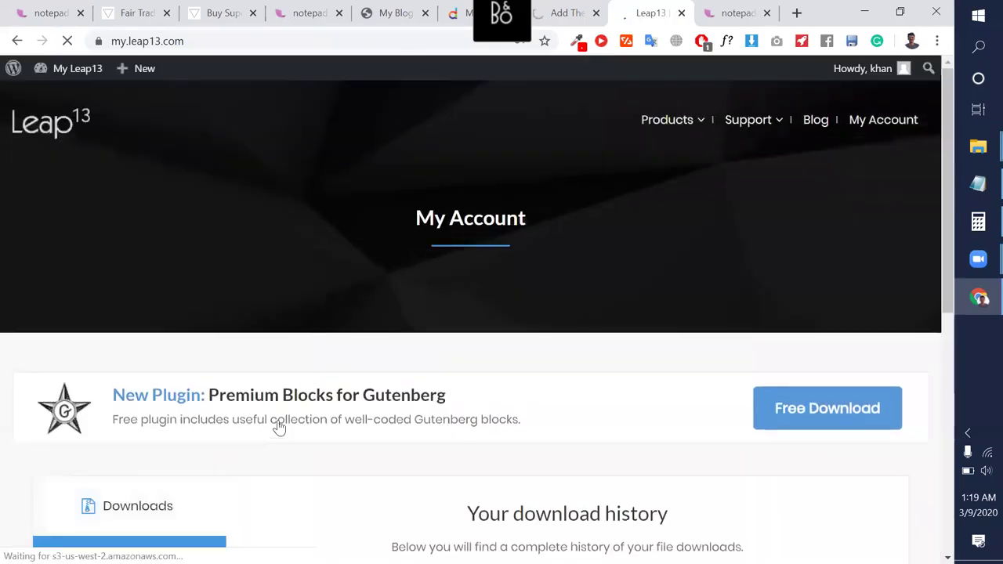
# Download the Premium Addons PRO zip from the Leap13 download history and dismiss the download manager's completion dialog.
pyautogui.scroll(-3, 381, 437)
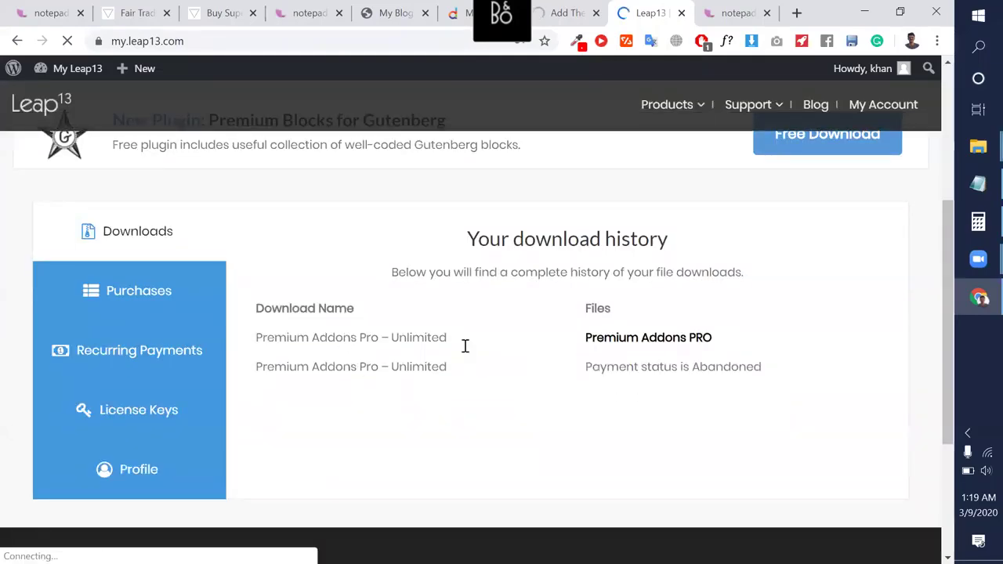
pyautogui.click(617, 343)
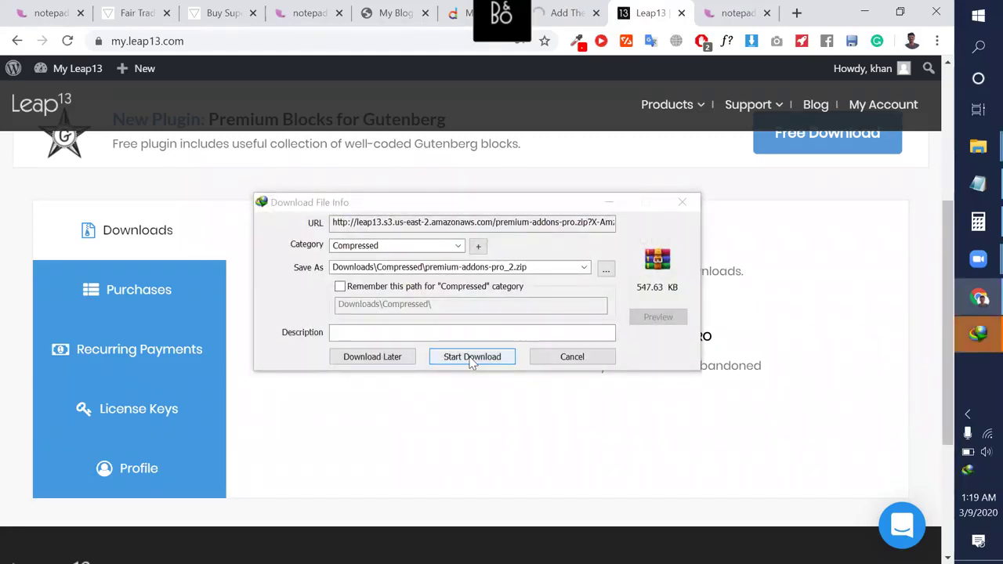
pyautogui.click(462, 357)
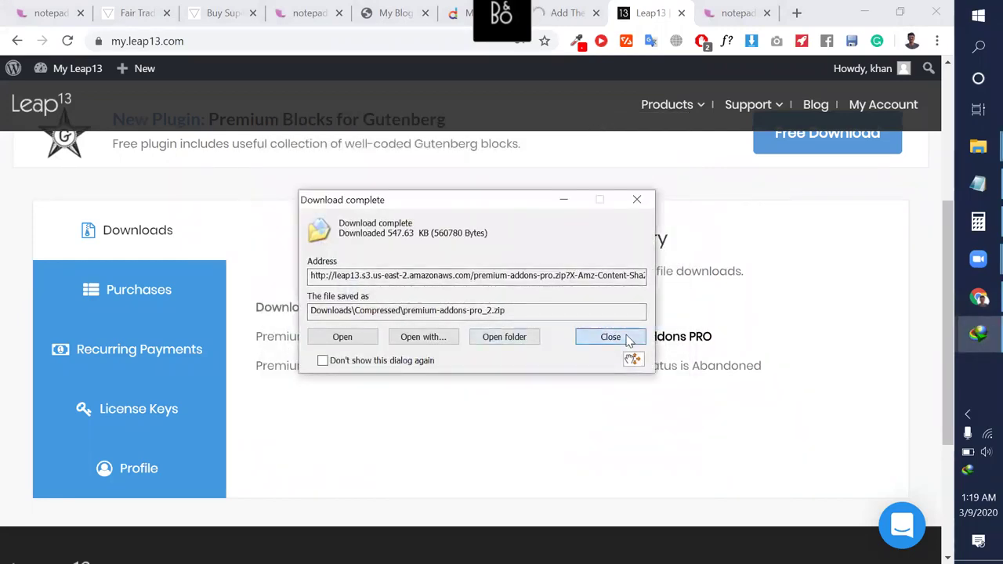
pyautogui.click(603, 337)
pyautogui.click(596, 350)
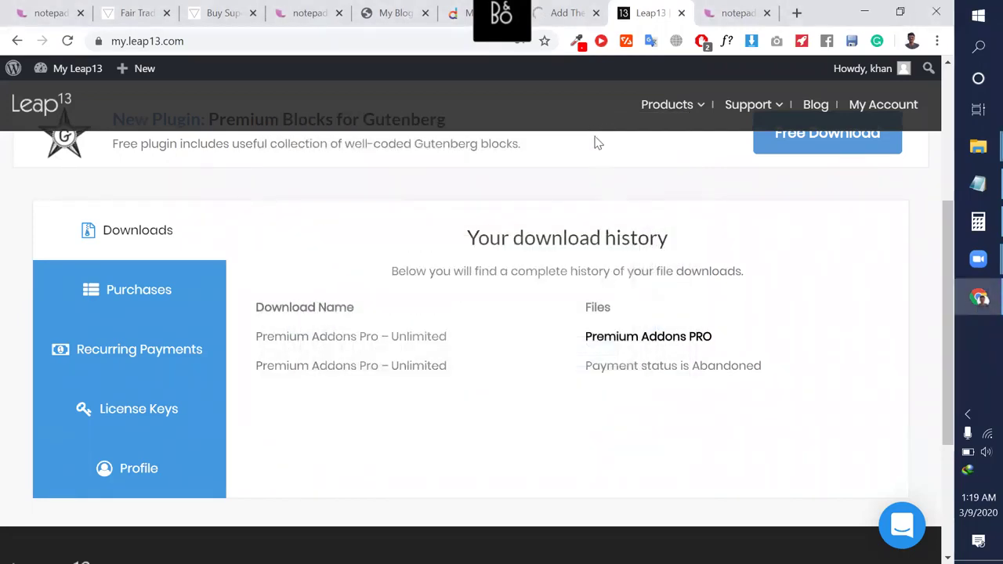
# Close the Leap13 page, return to the theme installation and activate the WoodMart theme.
pyautogui.click(553, 11)
pyautogui.click(681, 13)
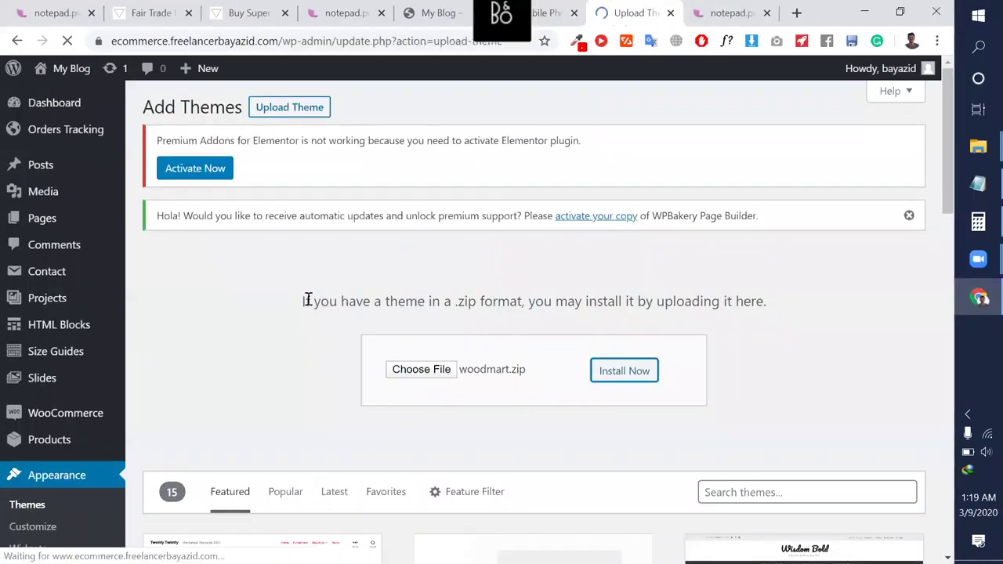
pyautogui.scroll(-2, 308, 300)
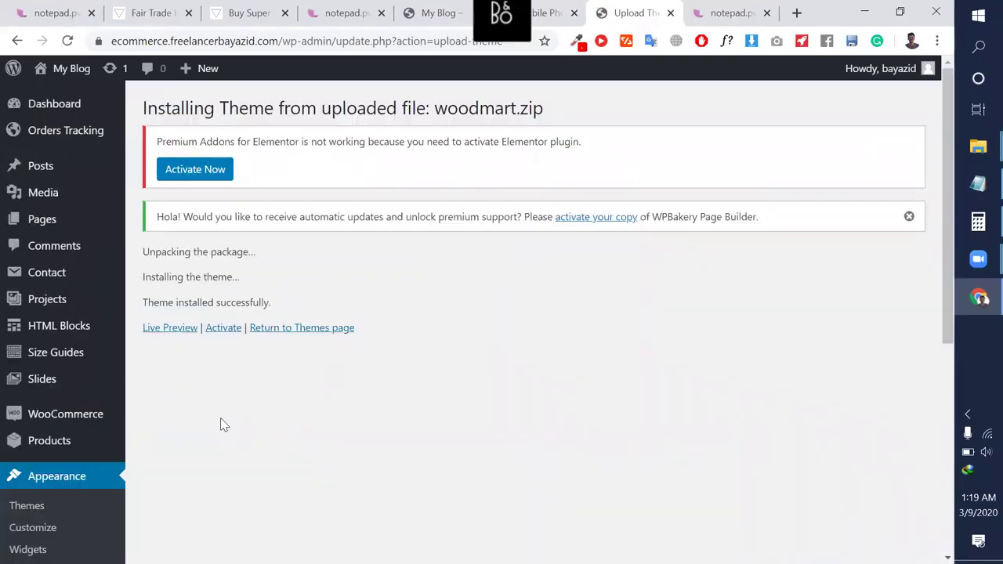
pyautogui.click(223, 329)
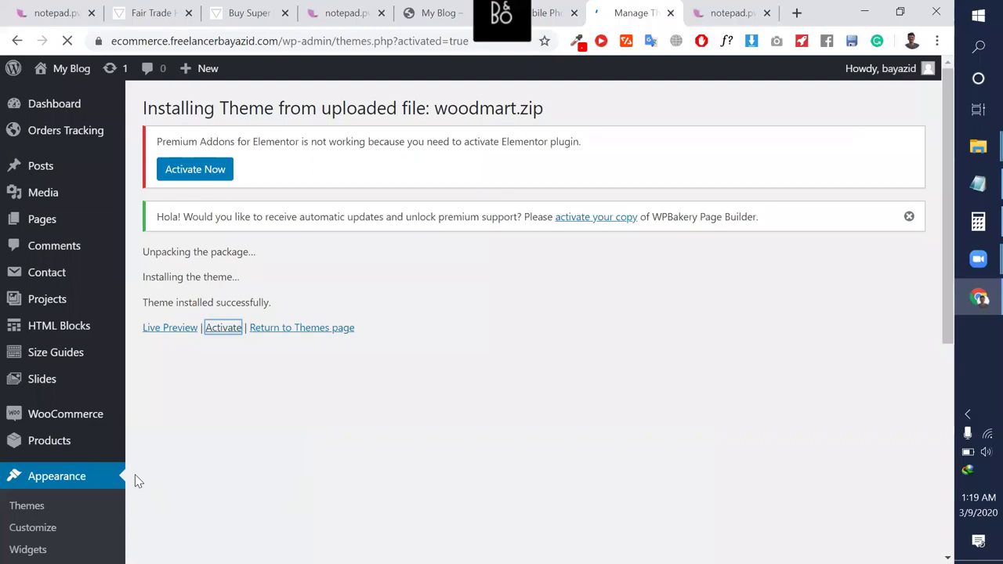
# Check WoodMart among the installed themes and open its Base import page.
pyautogui.scroll(-3, 180, 506)
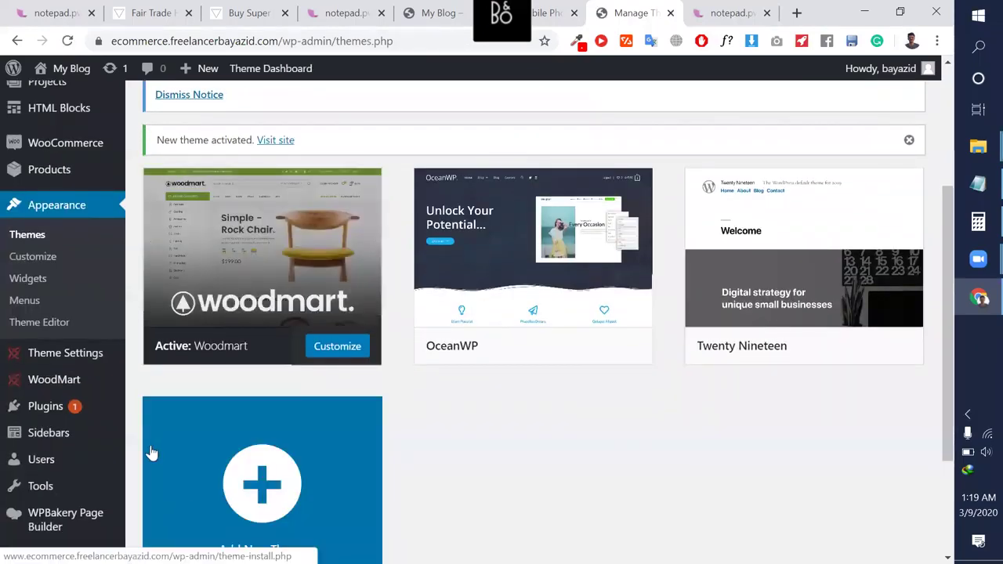
pyautogui.scroll(2, 151, 453)
pyautogui.scroll(-2, 118, 423)
pyautogui.moveTo(91, 418)
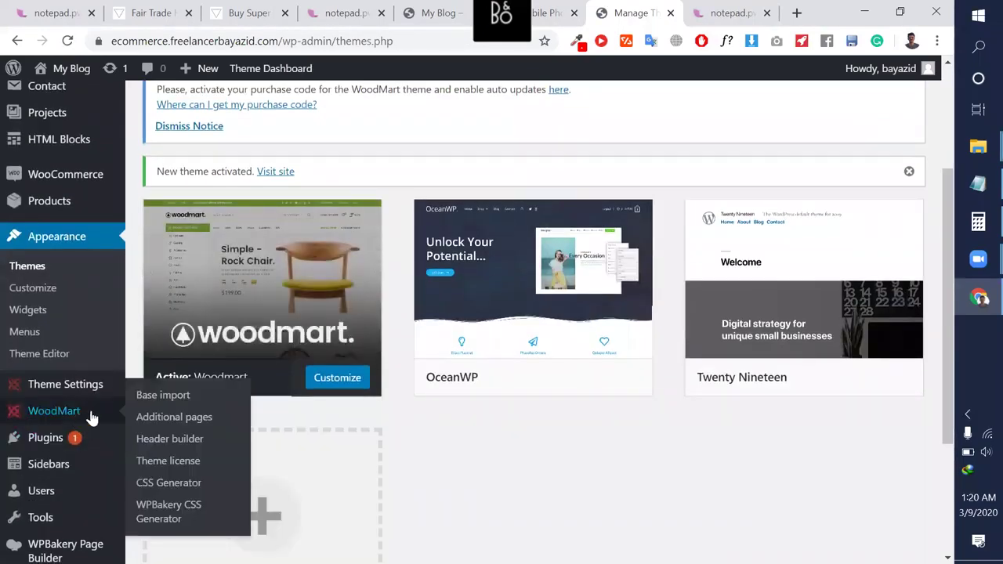
pyautogui.click(176, 397)
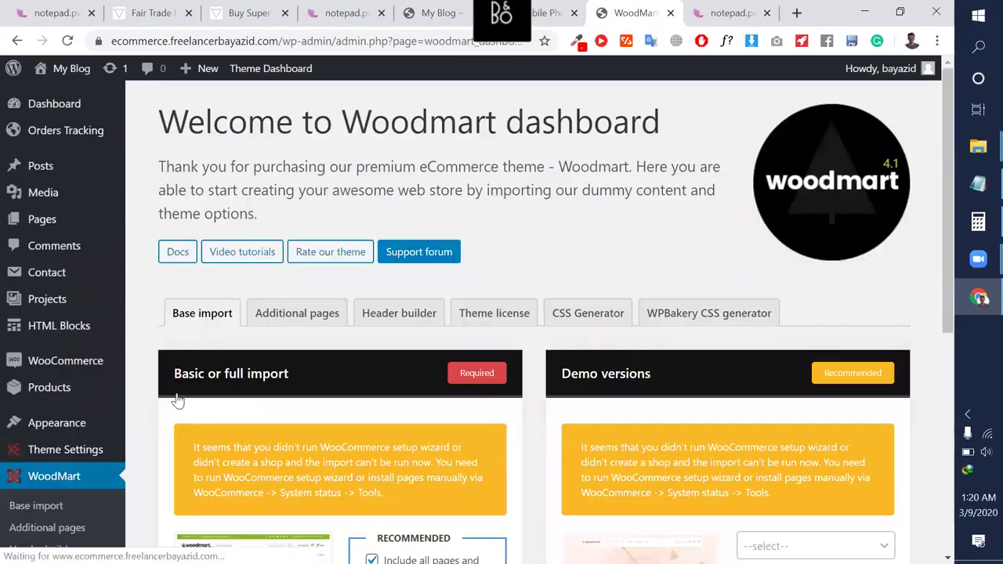
# Read the setup notice in the Basic or full import section and open the WooCommerce Status page.
pyautogui.scroll(-1, 279, 420)
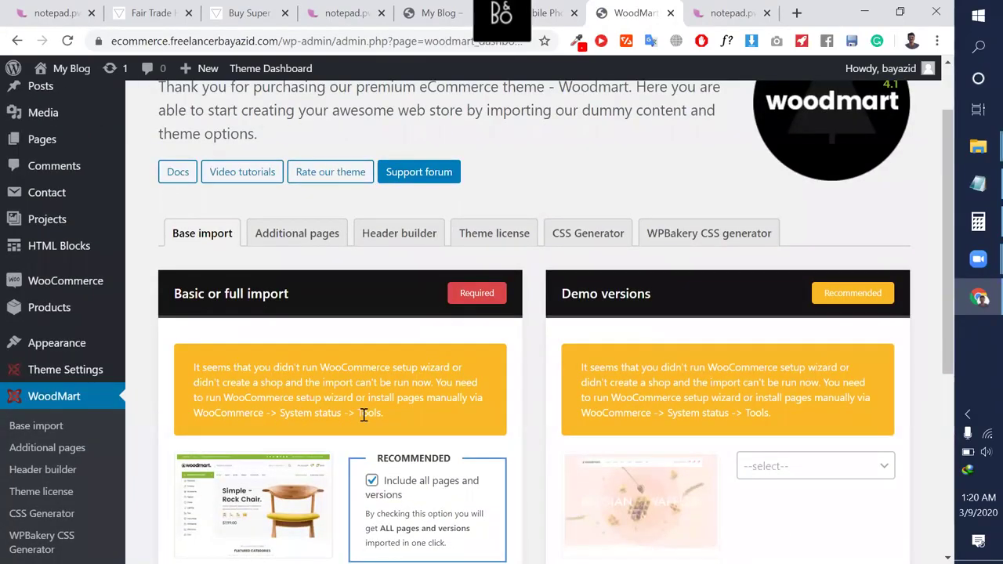
pyautogui.doubleClick(306, 416)
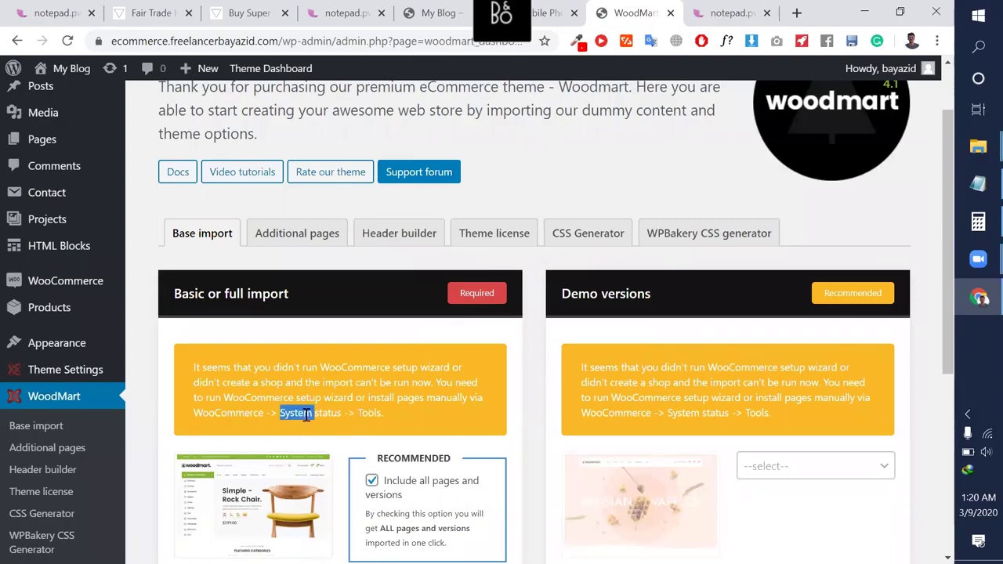
pyautogui.click(372, 414)
pyautogui.scroll(-2, 29, 421)
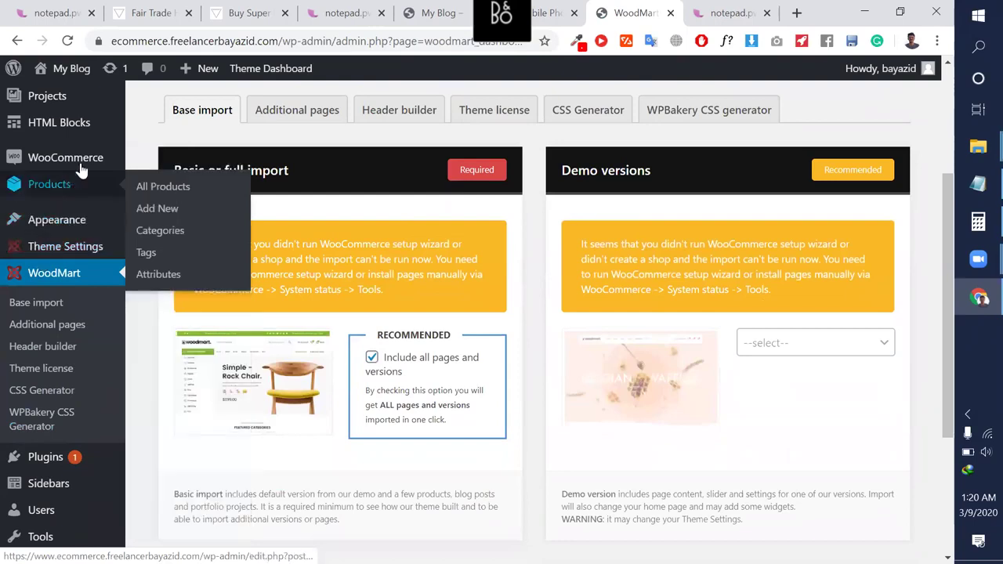
pyautogui.moveTo(91, 163)
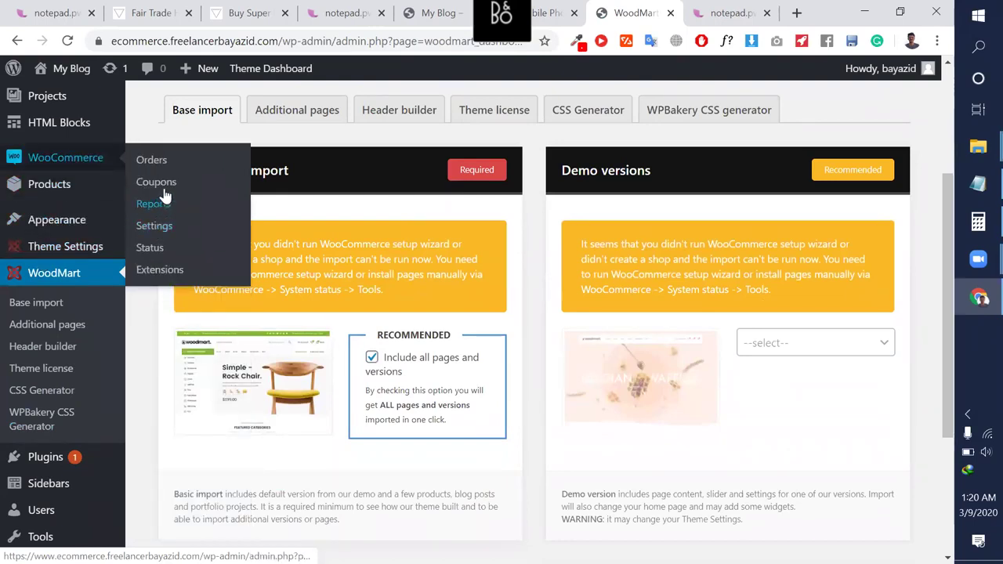
pyautogui.click(167, 259)
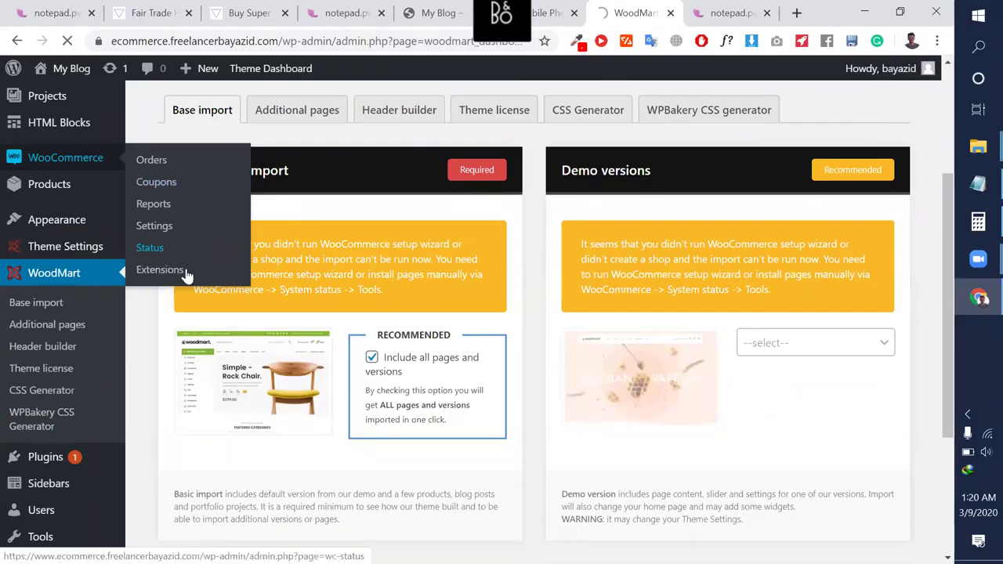
pyautogui.tripleClick(368, 291)
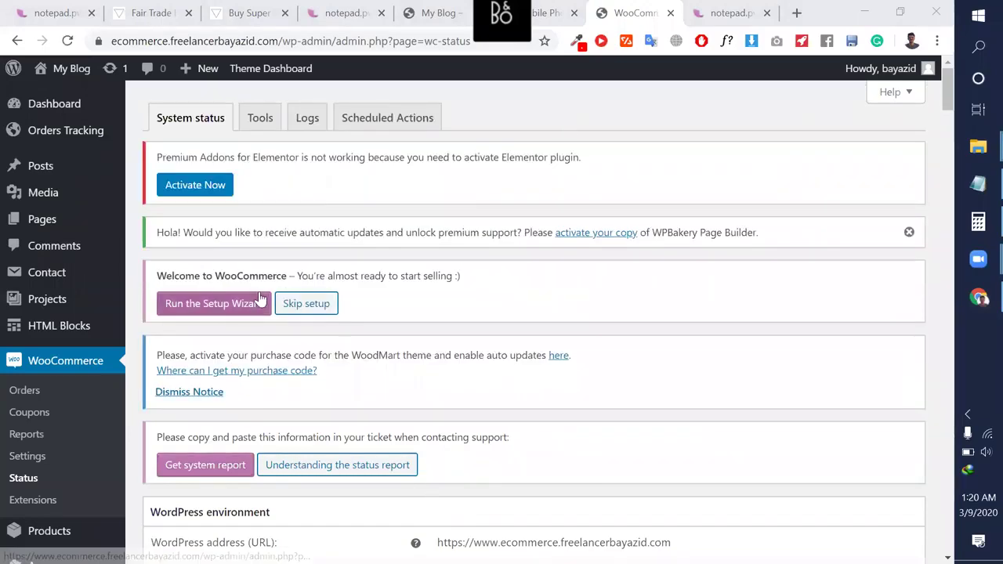
# Examine the WooCommerce system status report, including the environment, database, active and inactive plugins, and settings sections.
pyautogui.scroll(-3, 259, 300)
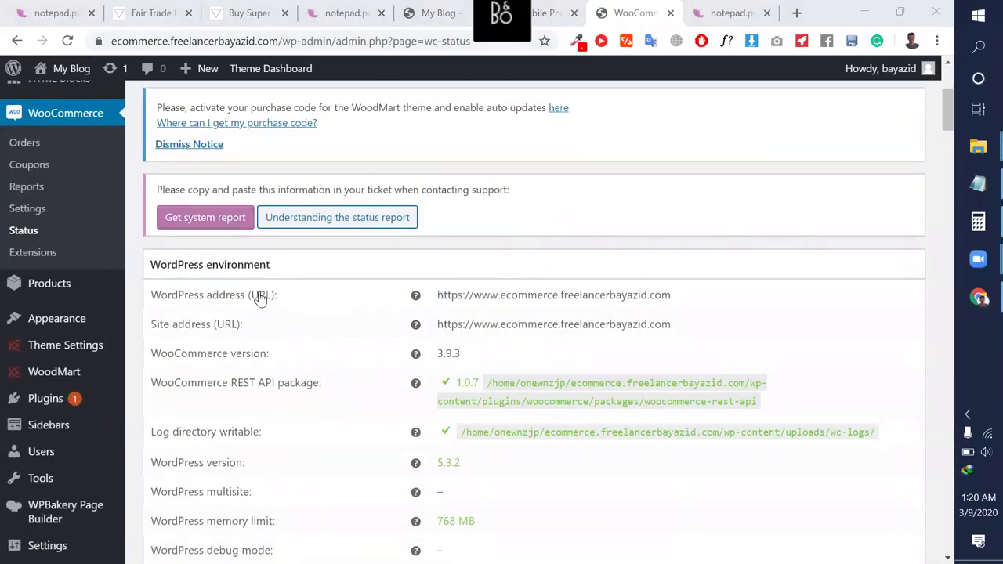
pyautogui.scroll(-3, 480, 233)
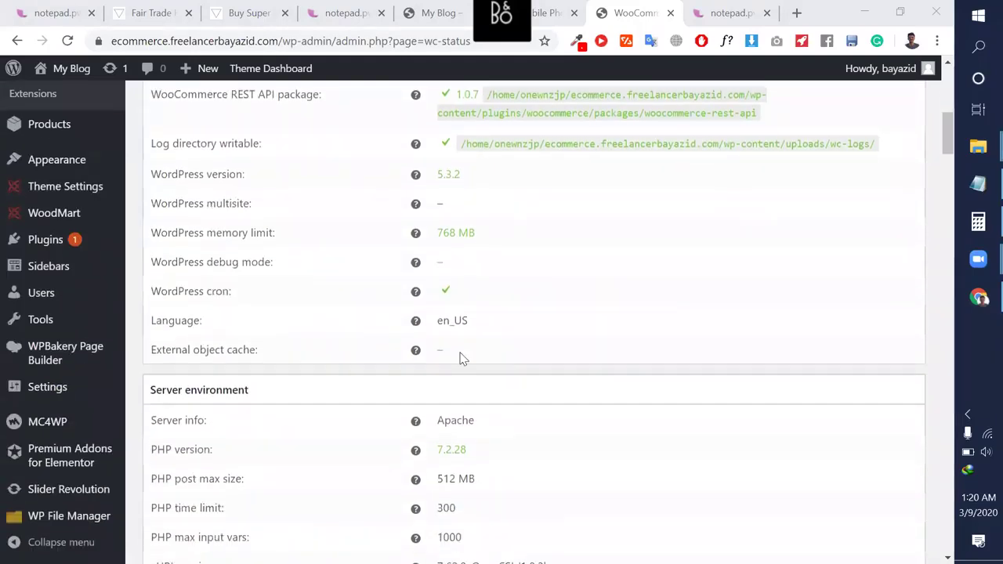
pyautogui.scroll(-18, 461, 359)
pyautogui.scroll(-15, 461, 358)
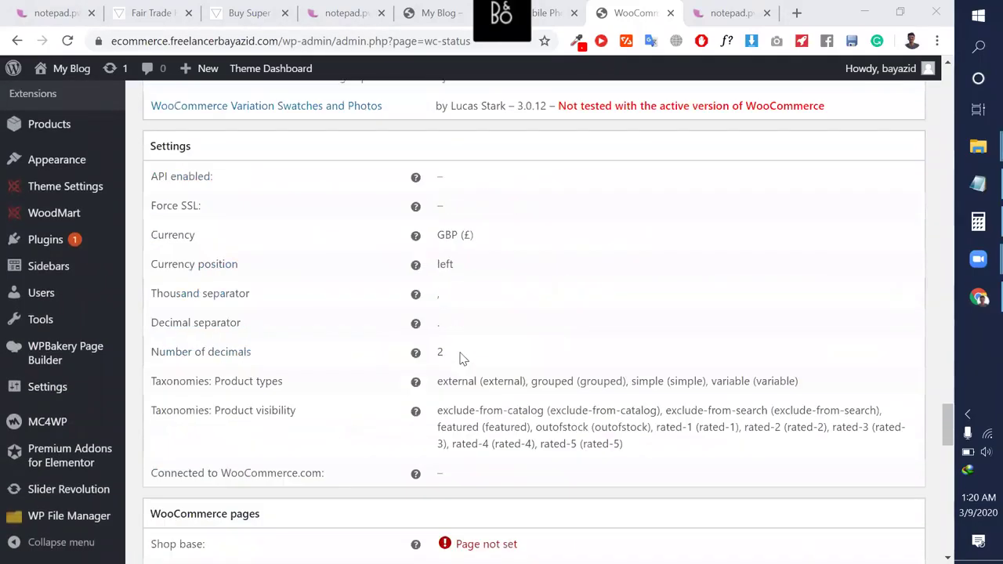
pyautogui.scroll(3, 461, 358)
pyautogui.scroll(1, 408, 318)
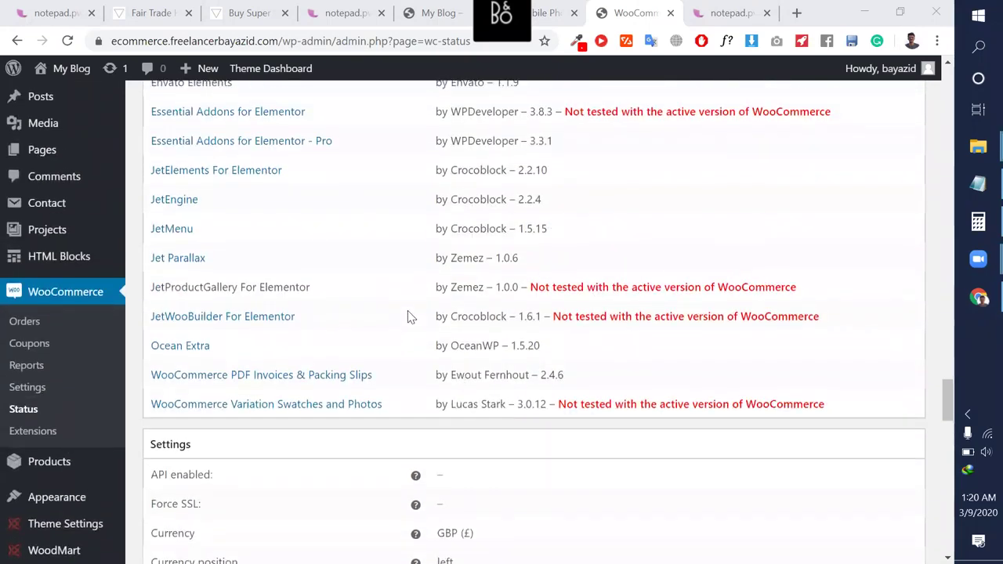
pyautogui.scroll(2, 187, 291)
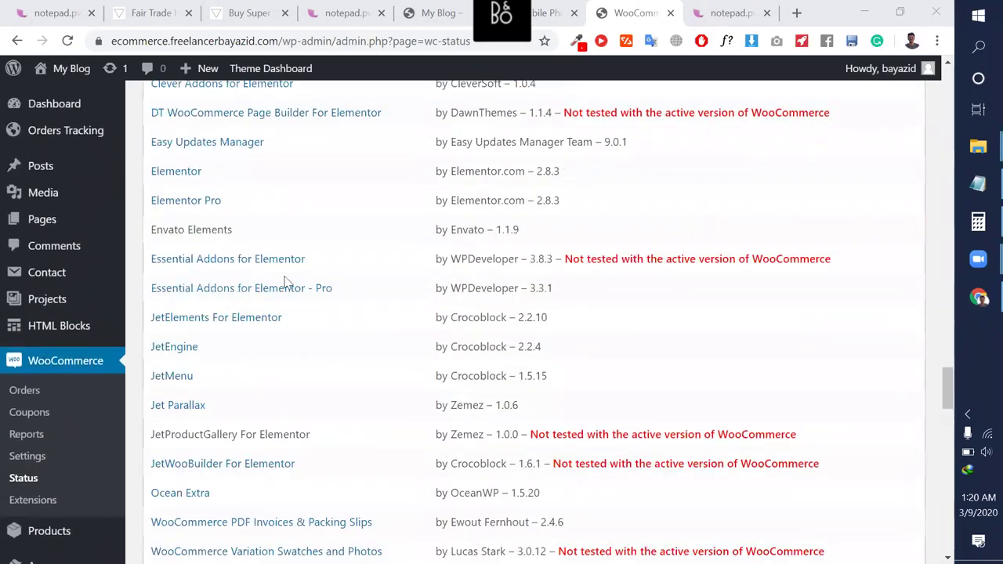
pyautogui.scroll(2, 286, 282)
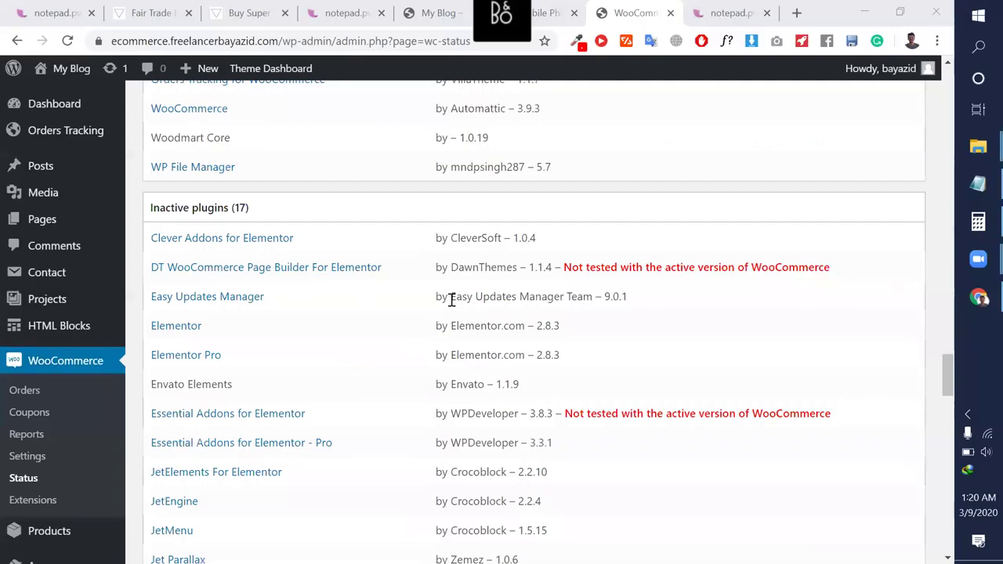
pyautogui.scroll(1, 313, 290)
pyautogui.scroll(4, 243, 255)
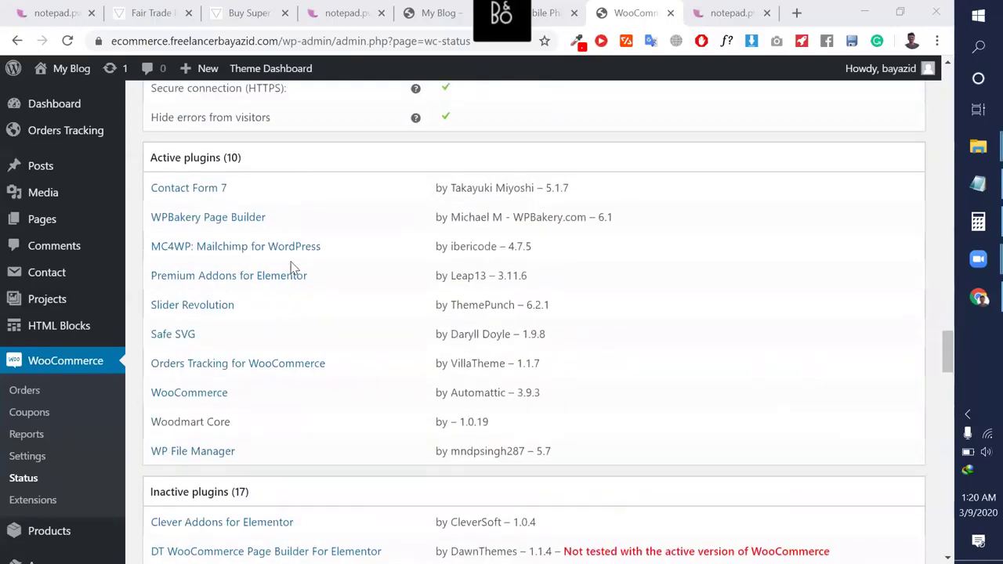
pyautogui.scroll(2, 198, 195)
pyautogui.scroll(5, 268, 258)
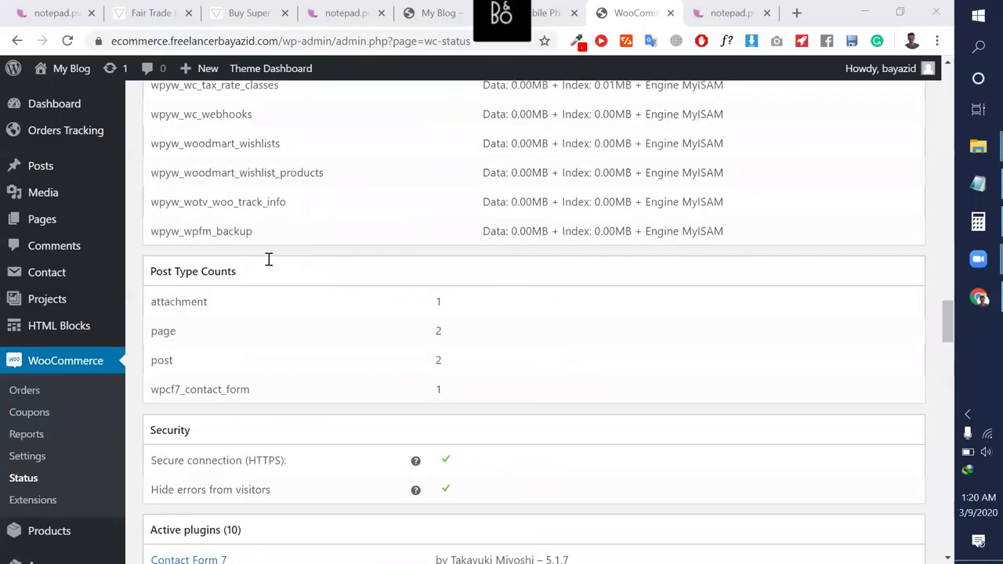
pyautogui.scroll(18, 269, 259)
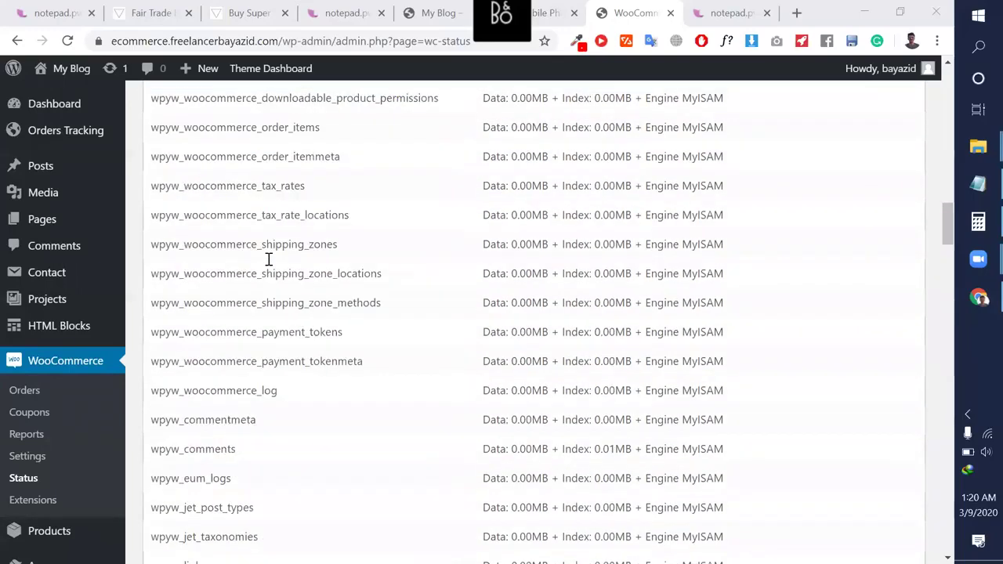
pyautogui.scroll(1, 269, 259)
pyautogui.scroll(9, 268, 260)
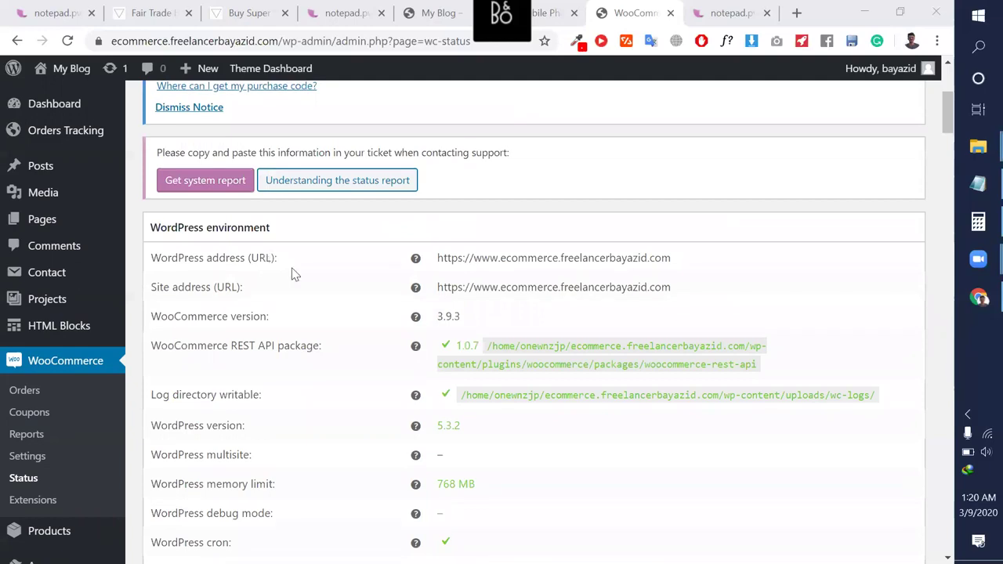
# Review the WooCommerce pages, theme, template overrides and Action Scheduler sections of the status report.
pyautogui.tripleClick(257, 258)
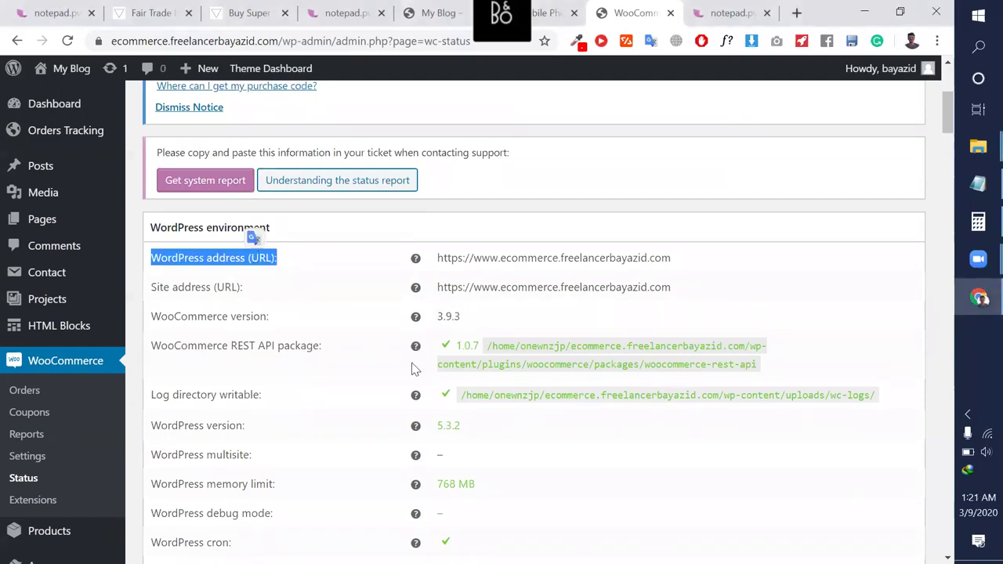
pyautogui.scroll(-2, 414, 369)
pyautogui.scroll(-20, 478, 416)
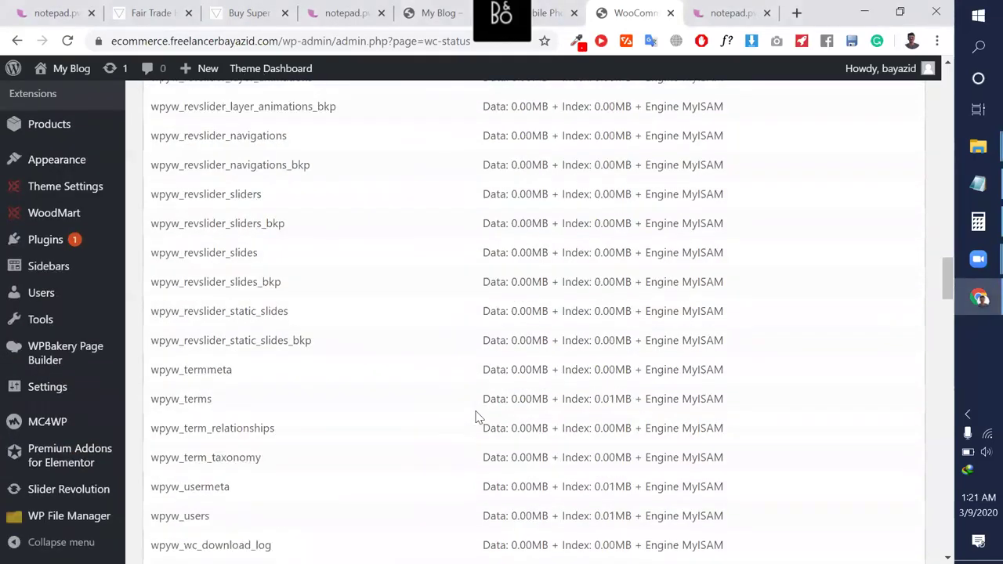
pyautogui.scroll(-15, 477, 412)
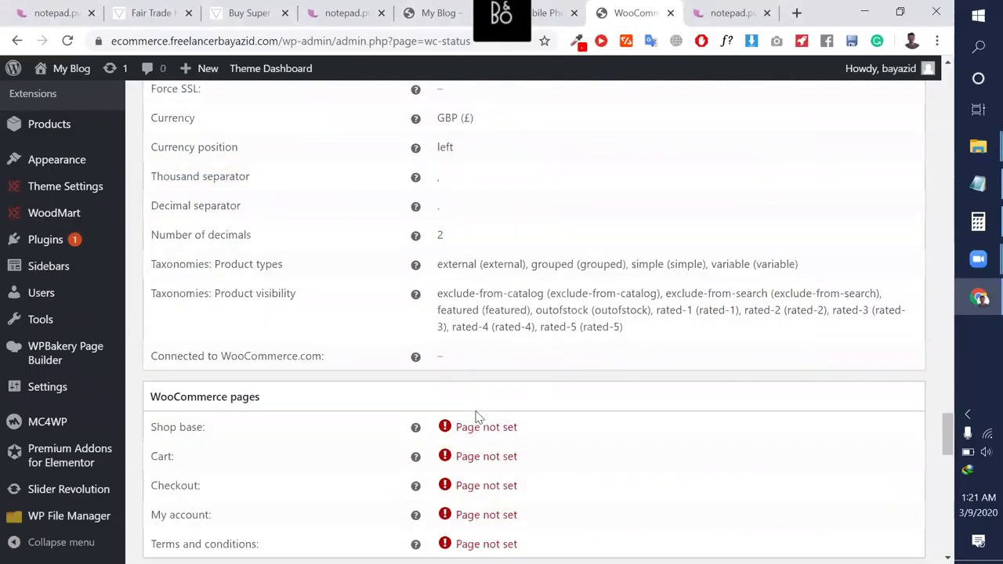
pyautogui.scroll(-4, 477, 416)
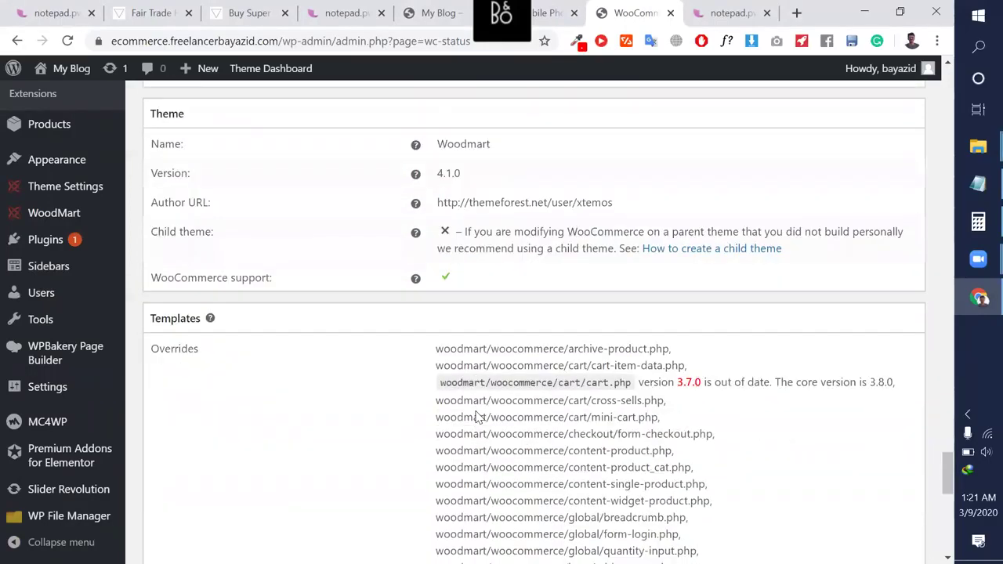
pyautogui.scroll(-6, 477, 413)
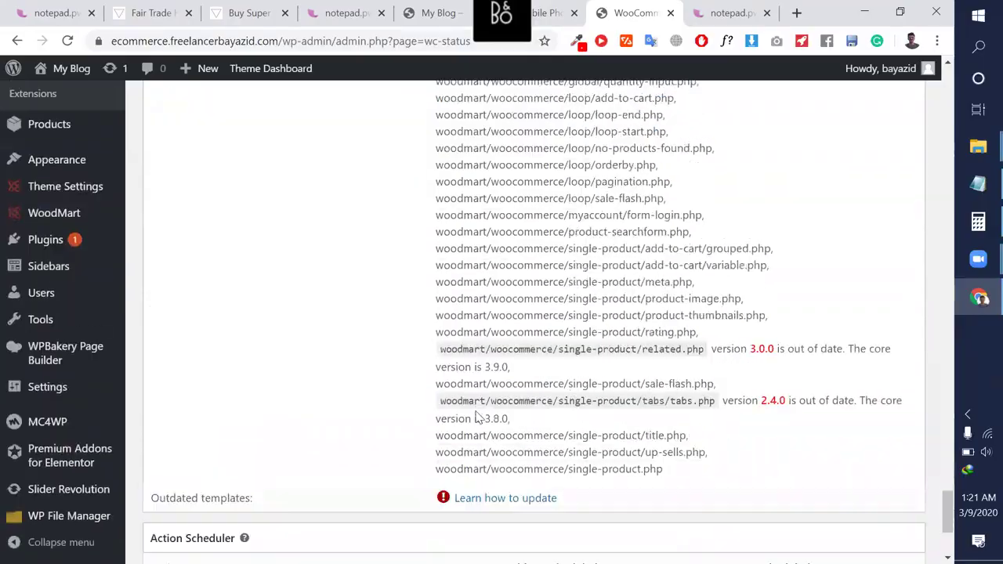
pyautogui.press('super+Tab')
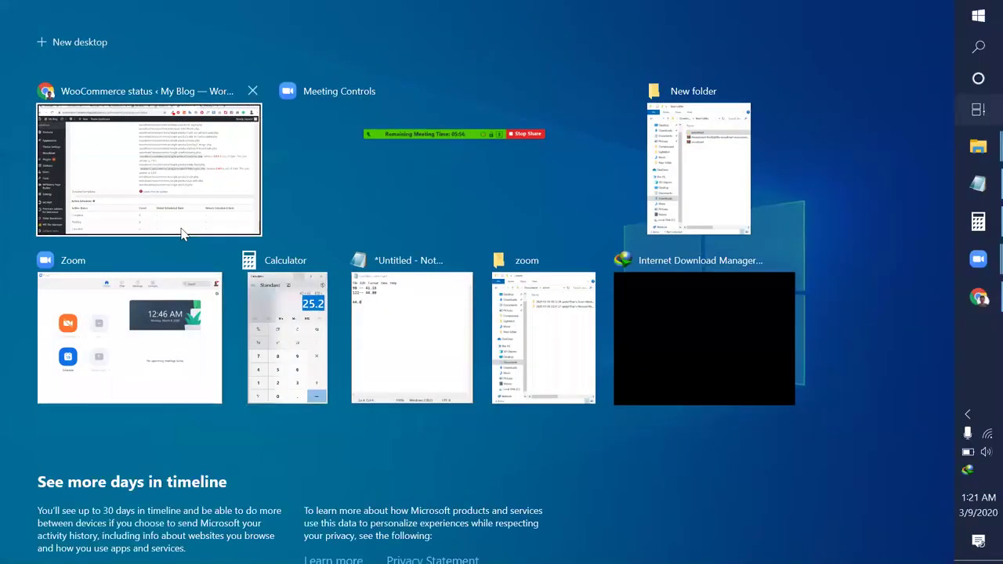
pyautogui.click(184, 227)
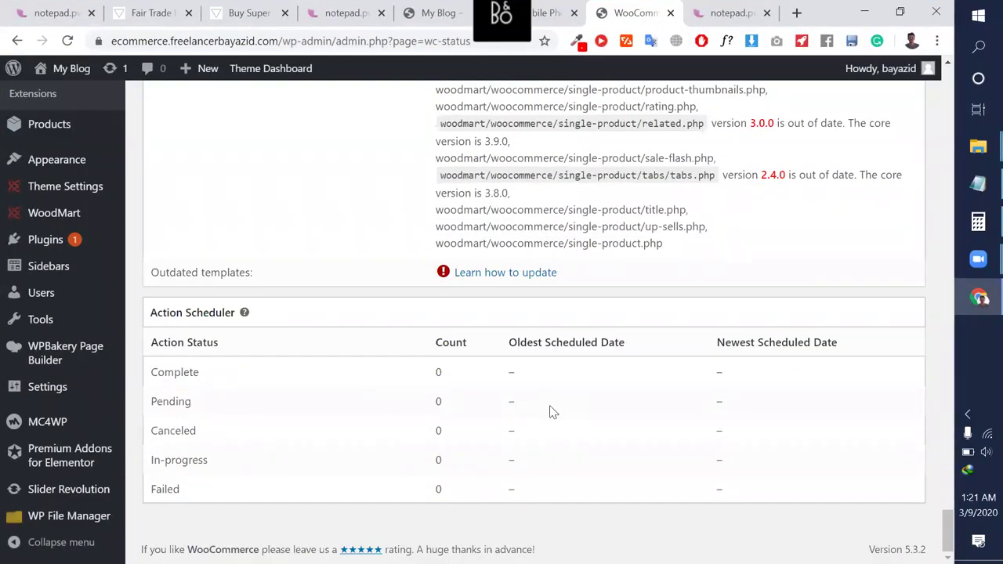
pyautogui.moveTo(553, 411); pyautogui.dragTo(526, 359)
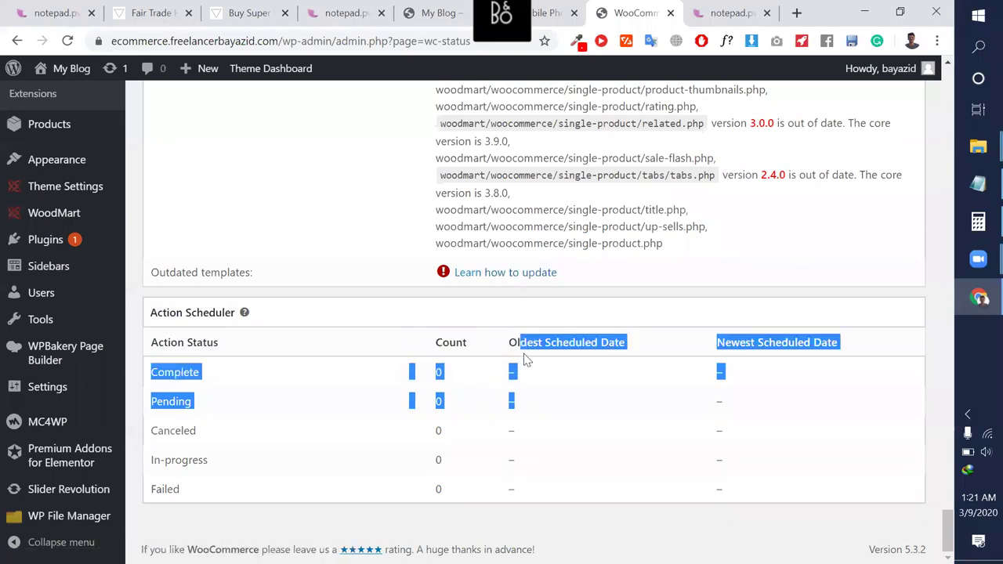
pyautogui.moveTo(352, 389); pyautogui.dragTo(343, 387)
pyautogui.scroll(3, 343, 388)
pyautogui.moveTo(110, 358)
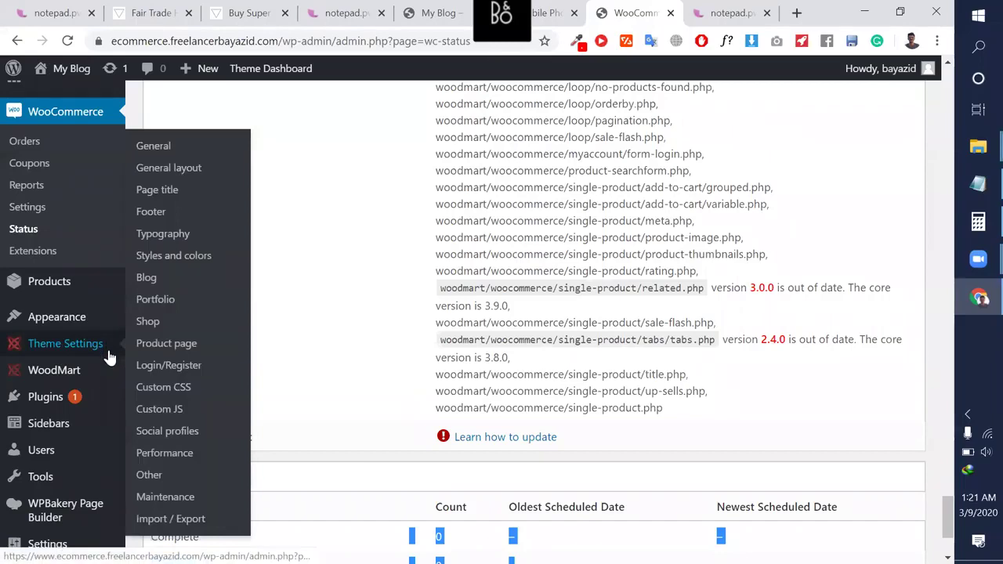
pyautogui.click(141, 388)
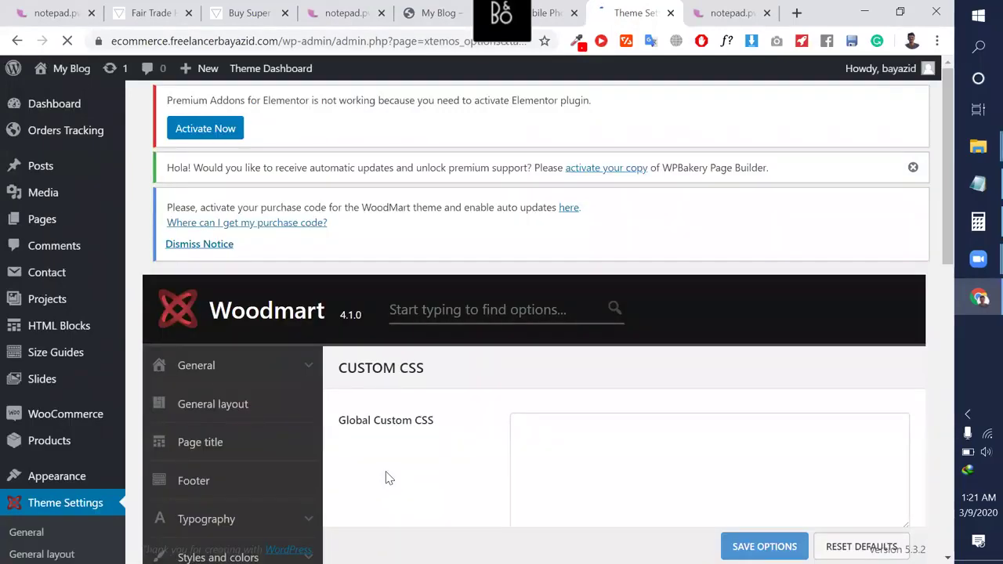
pyautogui.click(865, 12)
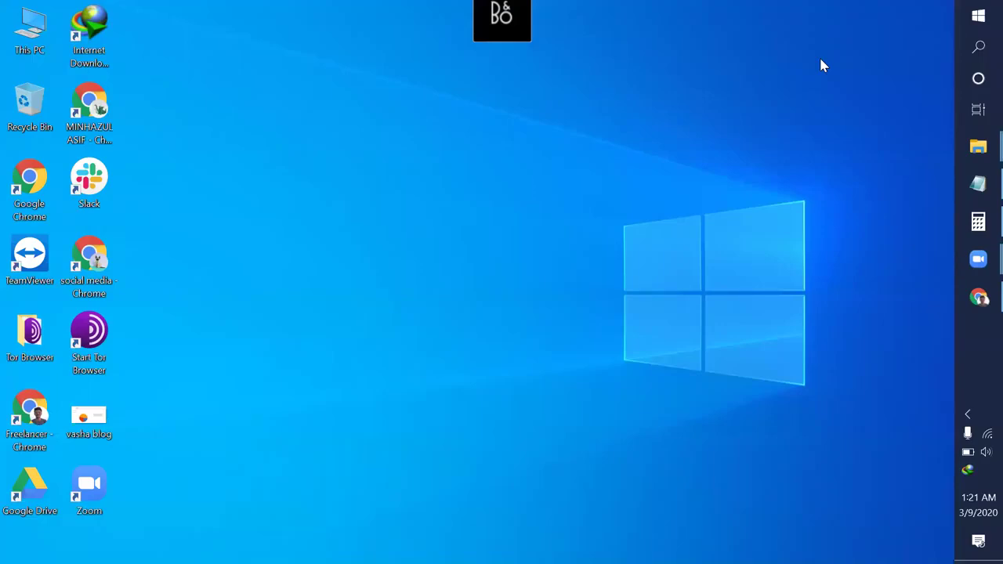
pyautogui.click(979, 297)
# Open the WoodMart Base import page and reread the WooCommerce setup notice in the Basic or full import section.
pyautogui.scroll(-4, 322, 322)
pyautogui.scroll(4, 56, 408)
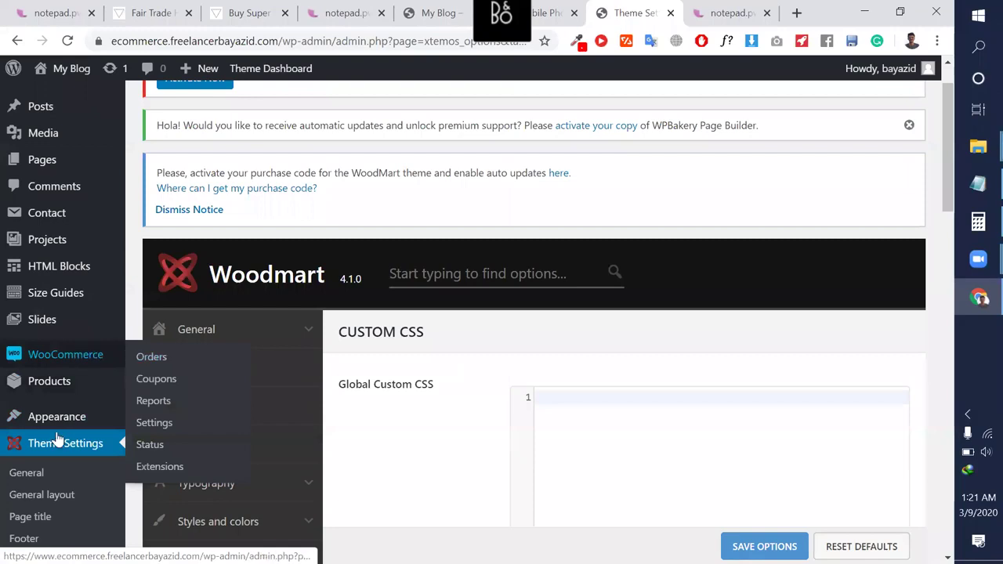
pyautogui.scroll(-5, 60, 441)
pyautogui.scroll(-2, 57, 439)
pyautogui.moveTo(63, 398)
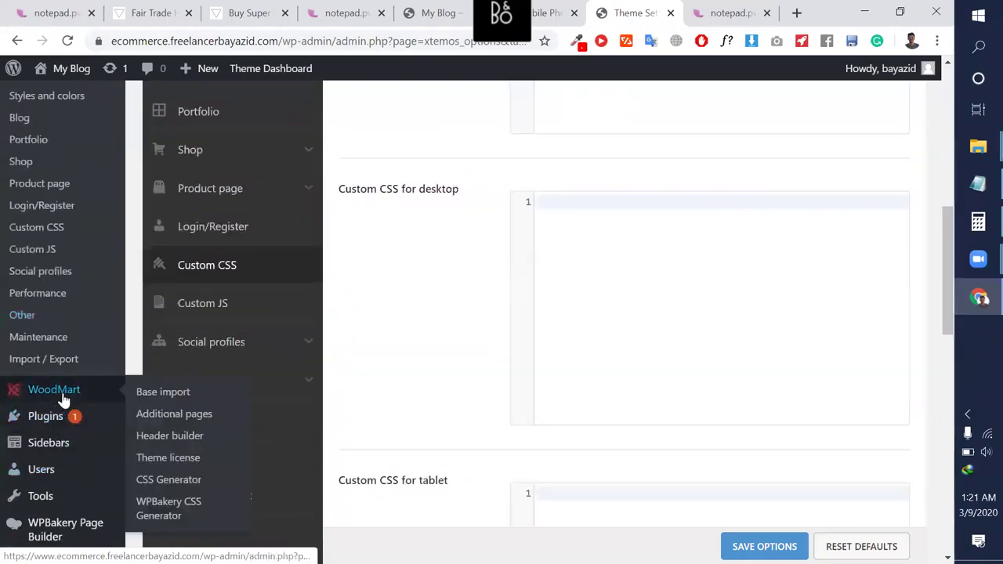
pyautogui.click(159, 400)
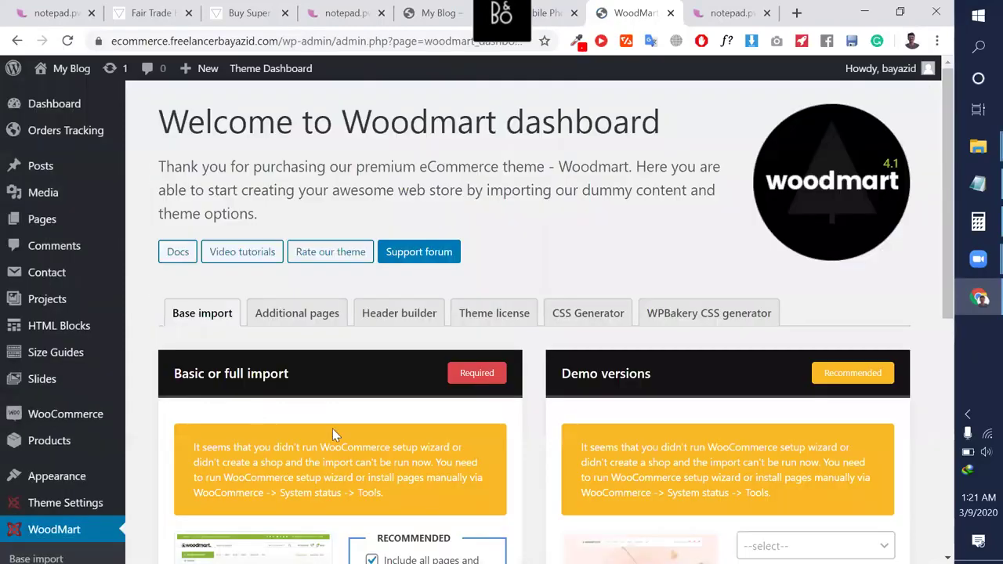
pyautogui.scroll(-1, 333, 429)
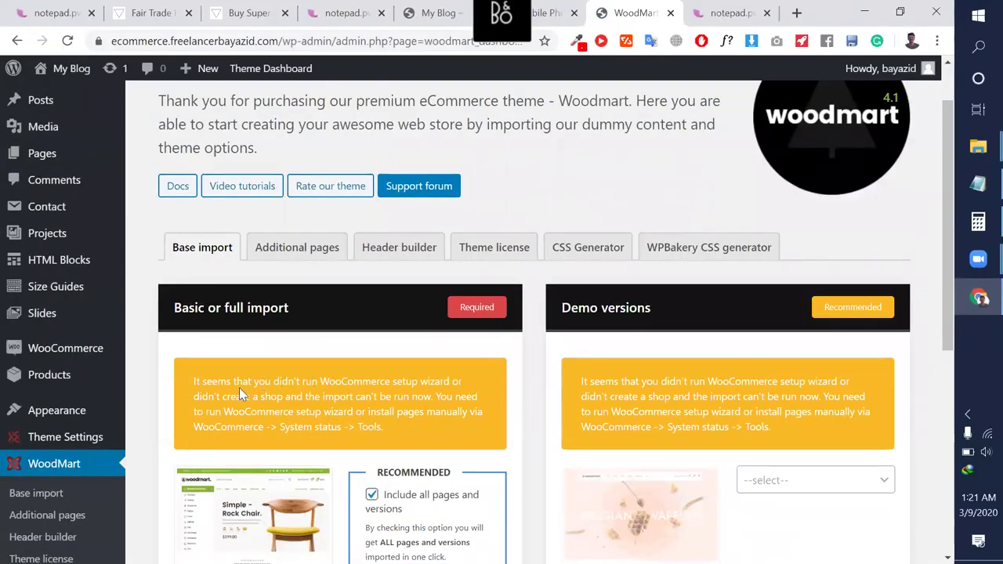
pyautogui.doubleClick(263, 382)
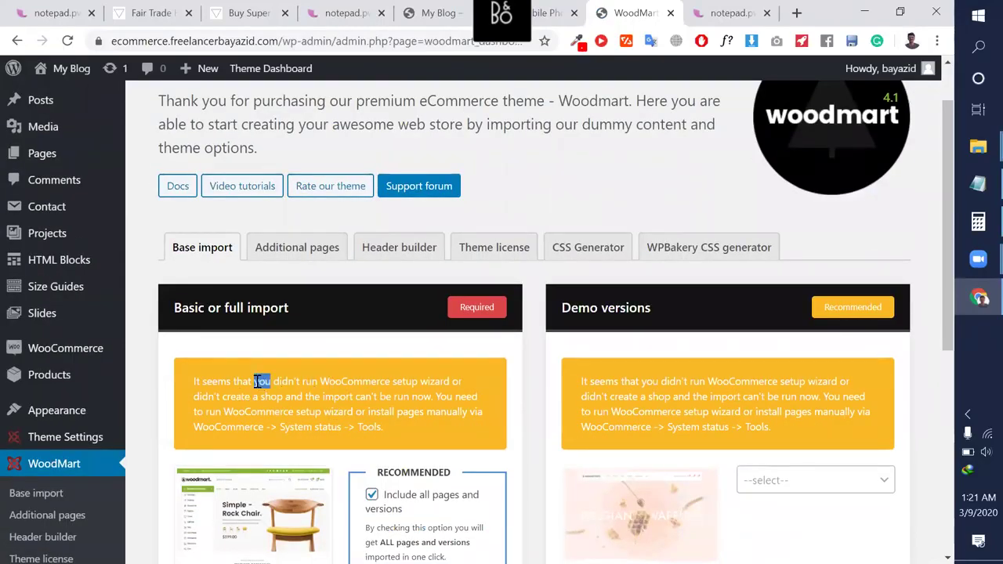
pyautogui.tripleClick(387, 382)
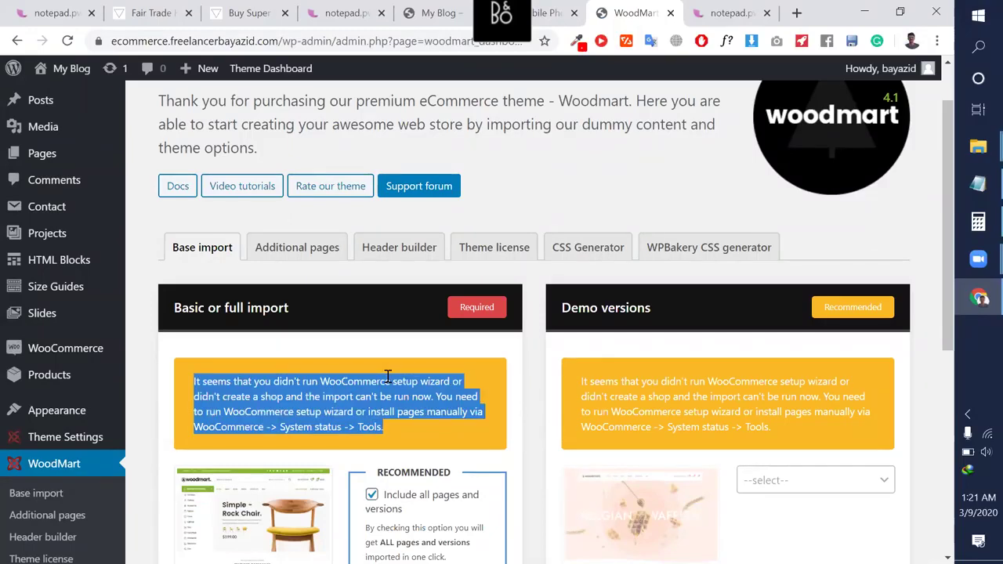
pyautogui.doubleClick(270, 397)
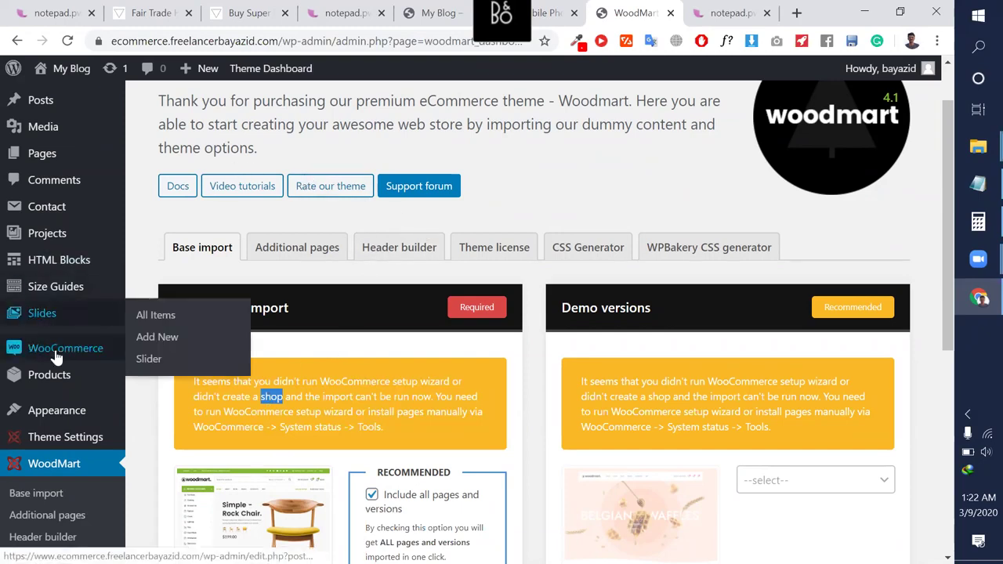
# Open the list of all pages and check whether a shop page exists.
pyautogui.moveTo(58, 348)
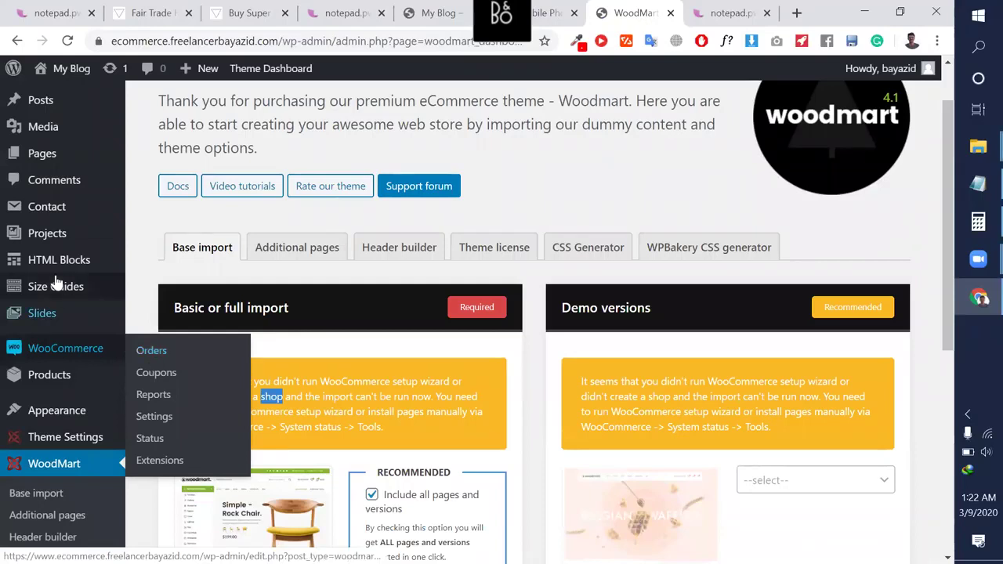
pyautogui.scroll(1, 56, 279)
pyautogui.moveTo(47, 220)
pyautogui.click(158, 224)
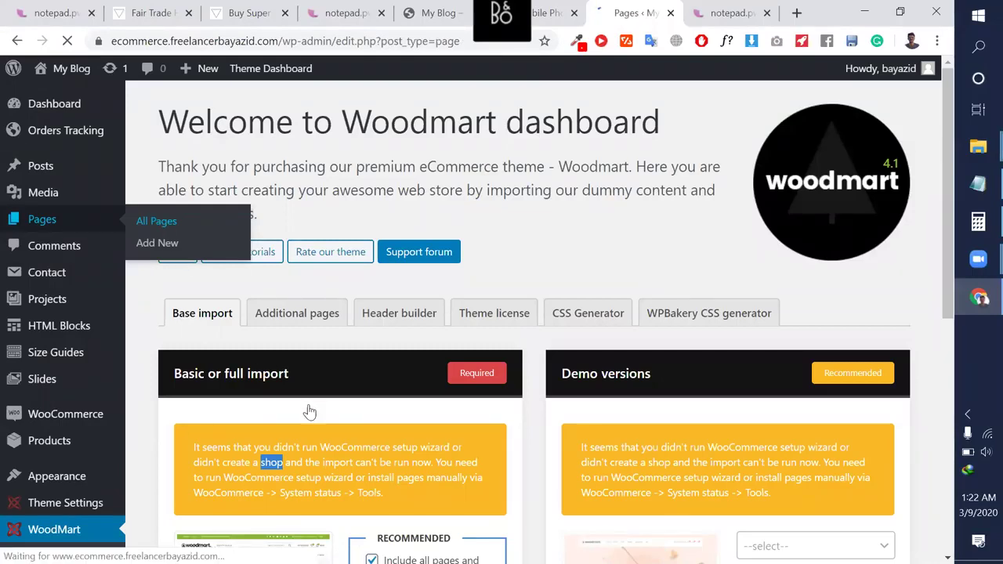
pyautogui.scroll(-1, 356, 448)
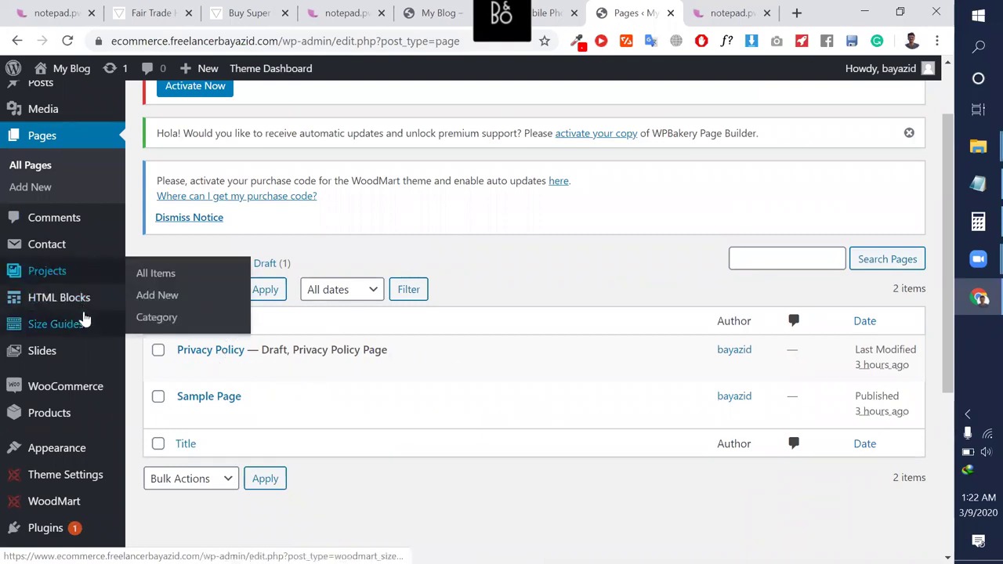
# Open the installed plugins list and look through its notices and entries.
pyautogui.moveTo(112, 392)
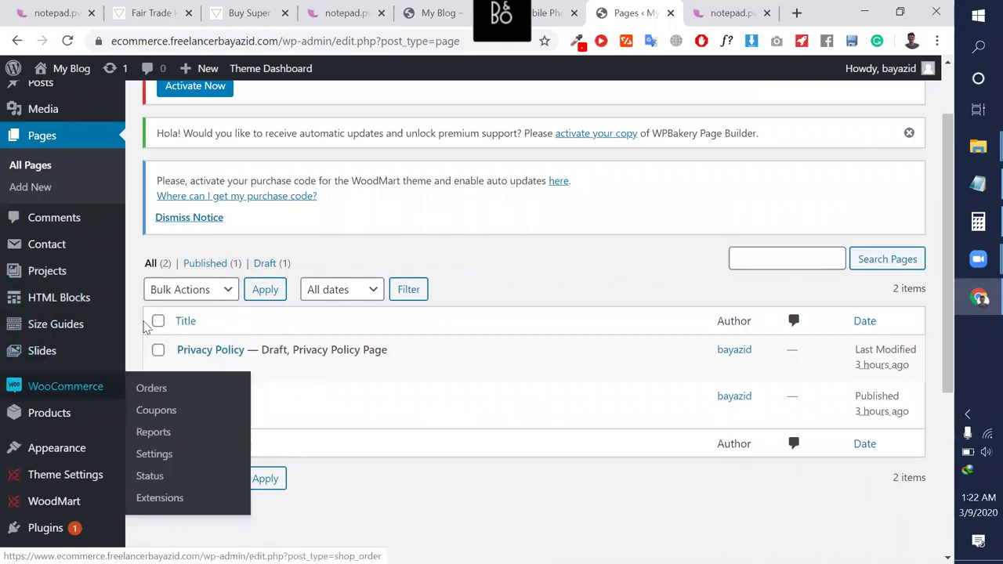
pyautogui.scroll(2, 90, 337)
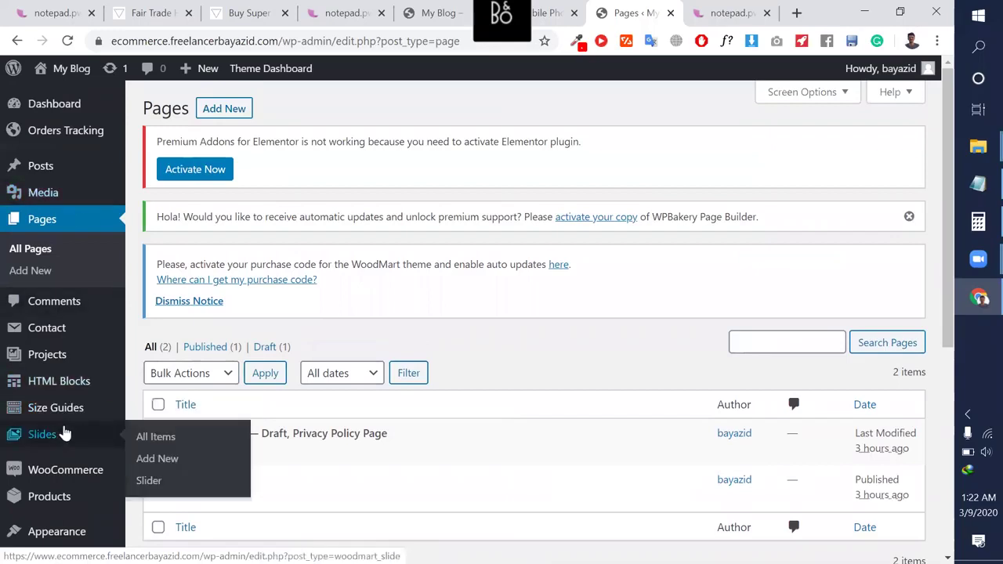
pyautogui.scroll(-2, 68, 423)
pyautogui.moveTo(81, 374)
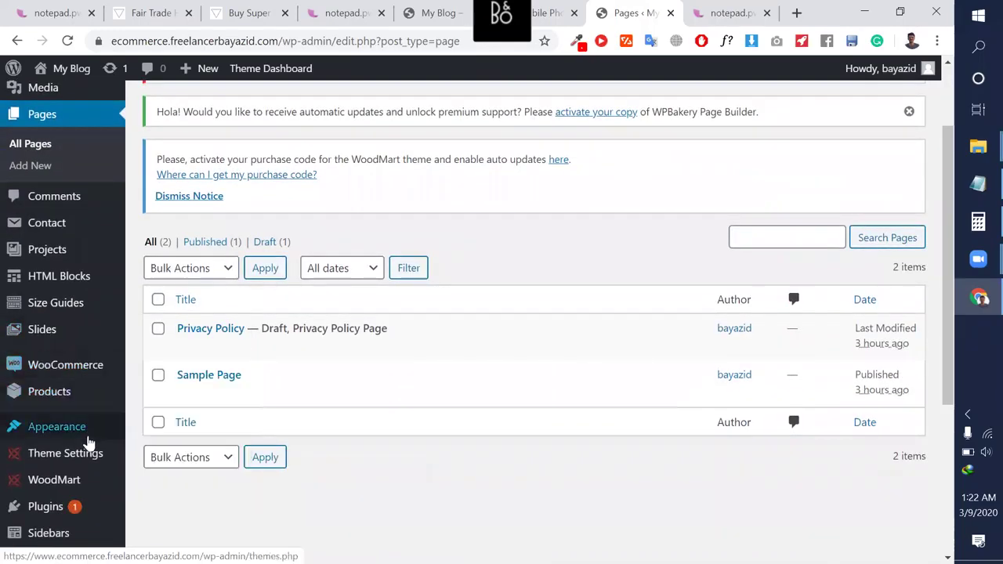
pyautogui.moveTo(73, 506)
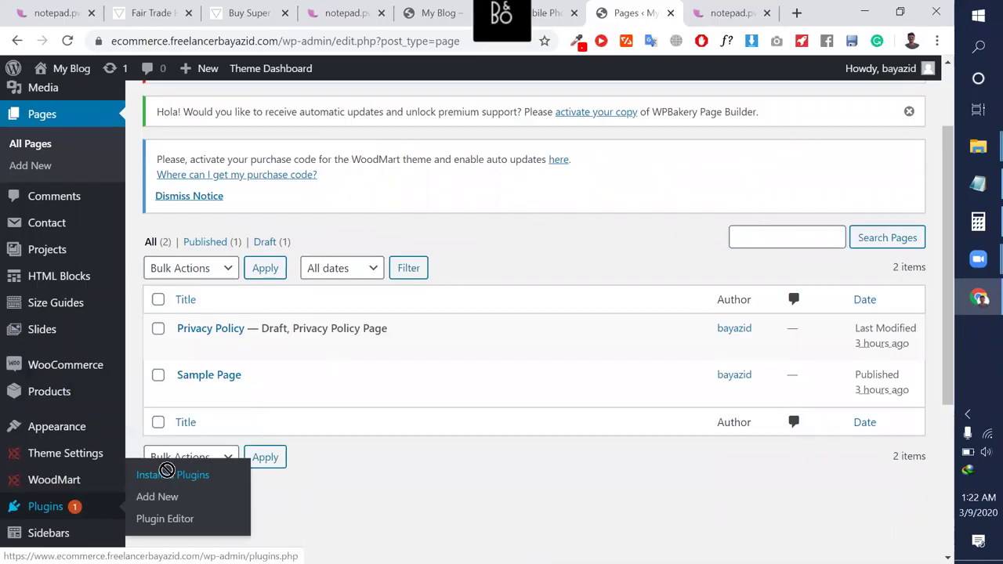
pyautogui.click(168, 476)
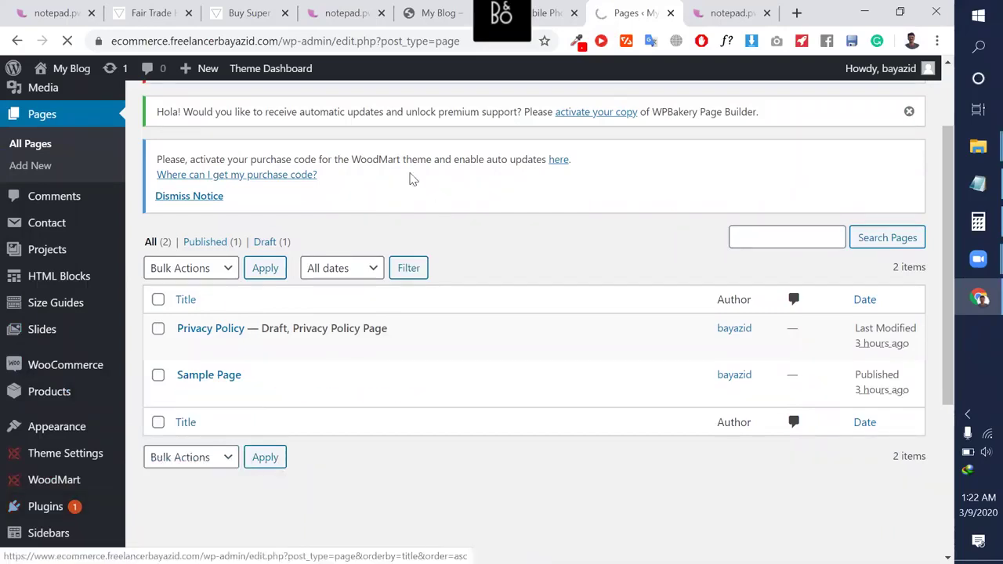
pyautogui.tripleClick(391, 161)
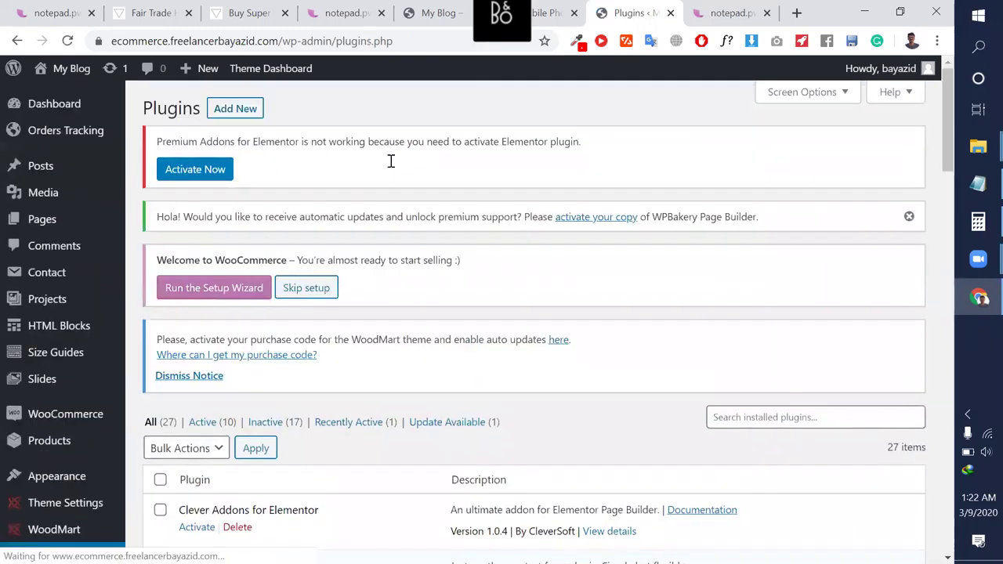
pyautogui.scroll(-2, 688, 235)
pyautogui.scroll(-6, 495, 287)
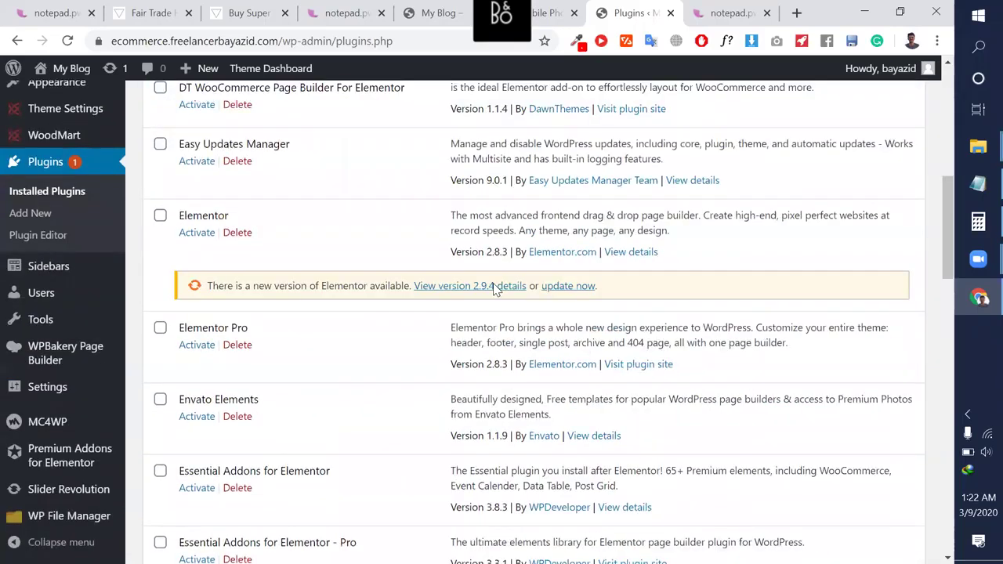
pyautogui.scroll(5, 333, 306)
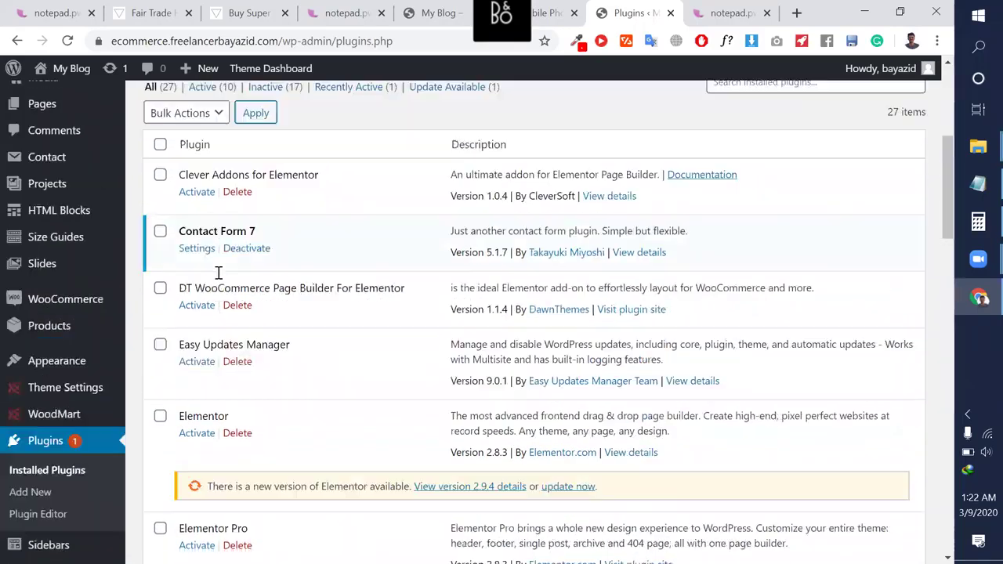
# Search the installed plugins for "woocommerce" and deactivate the WooCommerce plugin.
pyautogui.click(775, 140)
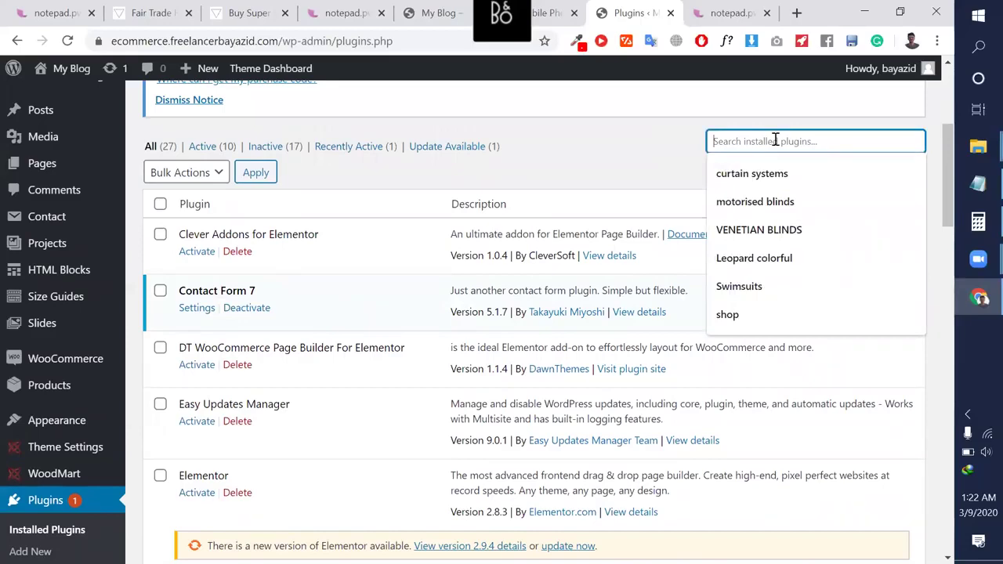
pyautogui.write('wooco')
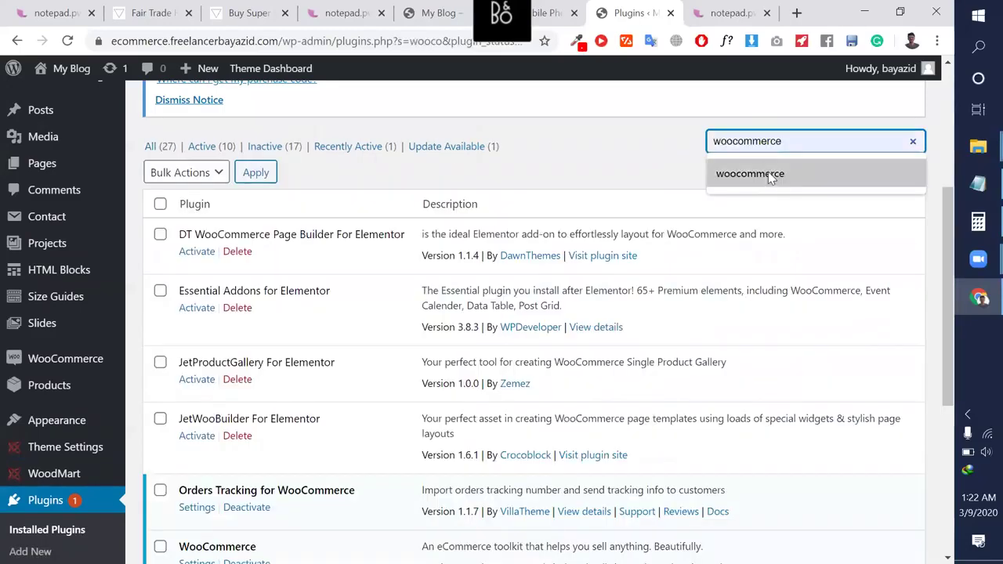
pyautogui.click(770, 175)
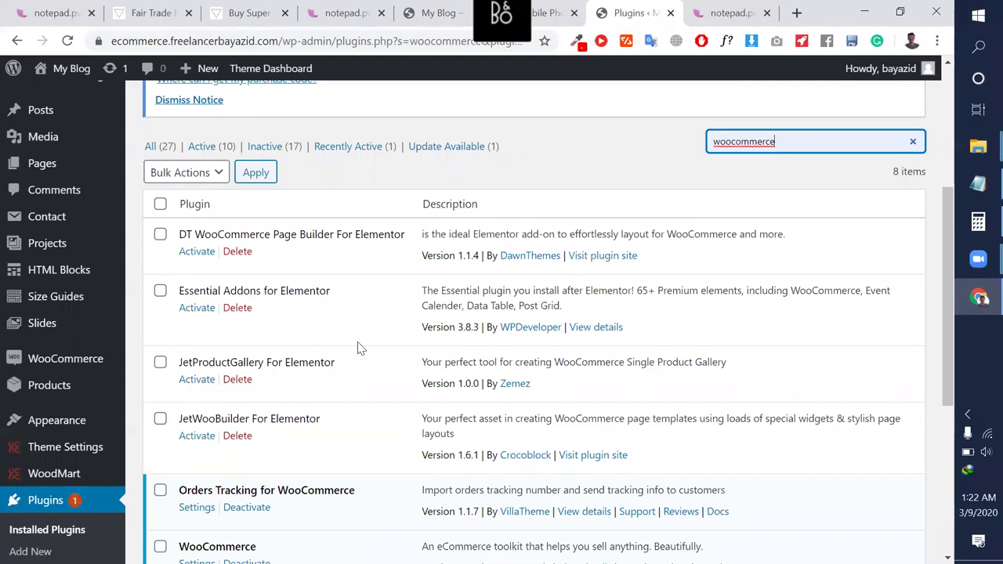
pyautogui.scroll(-2, 358, 348)
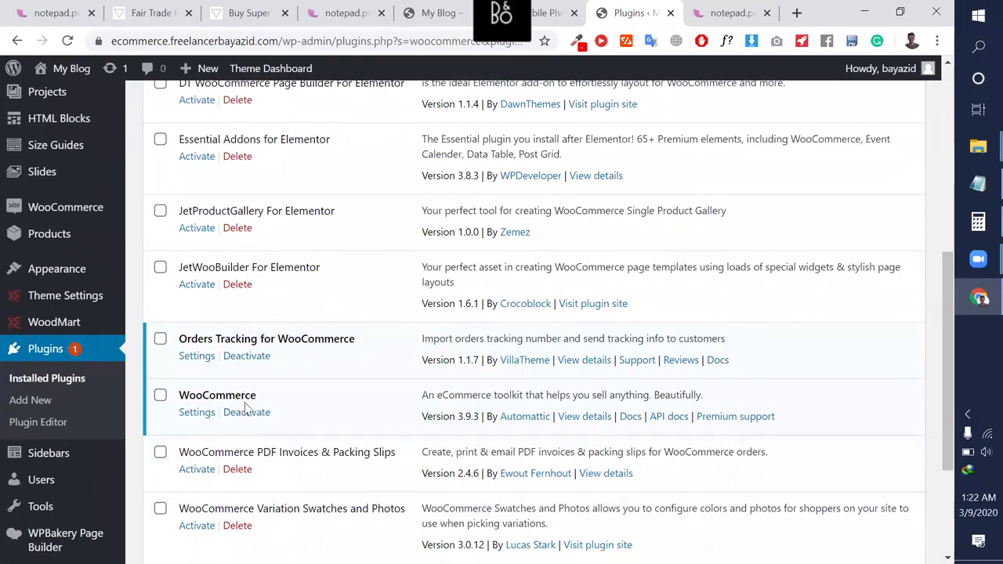
pyautogui.click(246, 414)
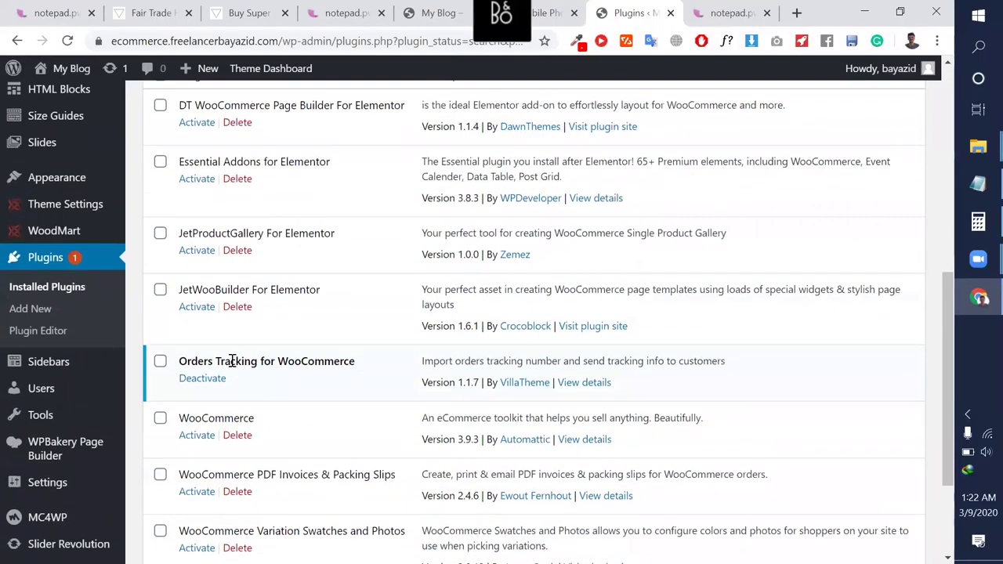
pyautogui.scroll(1, 232, 360)
pyautogui.scroll(-2, 232, 361)
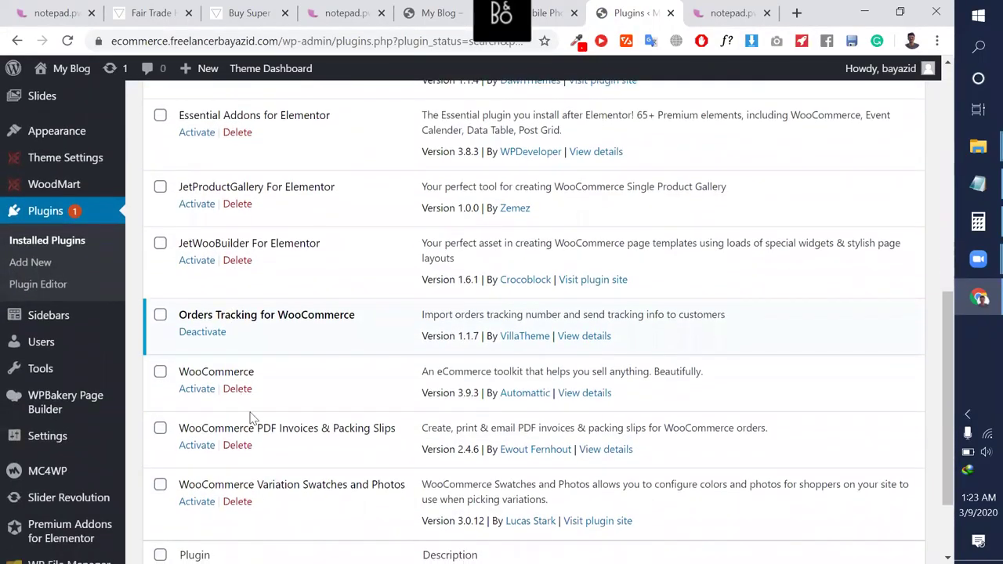
# Delete the deactivated WooCommerce plugin together with its data and confirm the deletion.
pyautogui.scroll(-3, 260, 379)
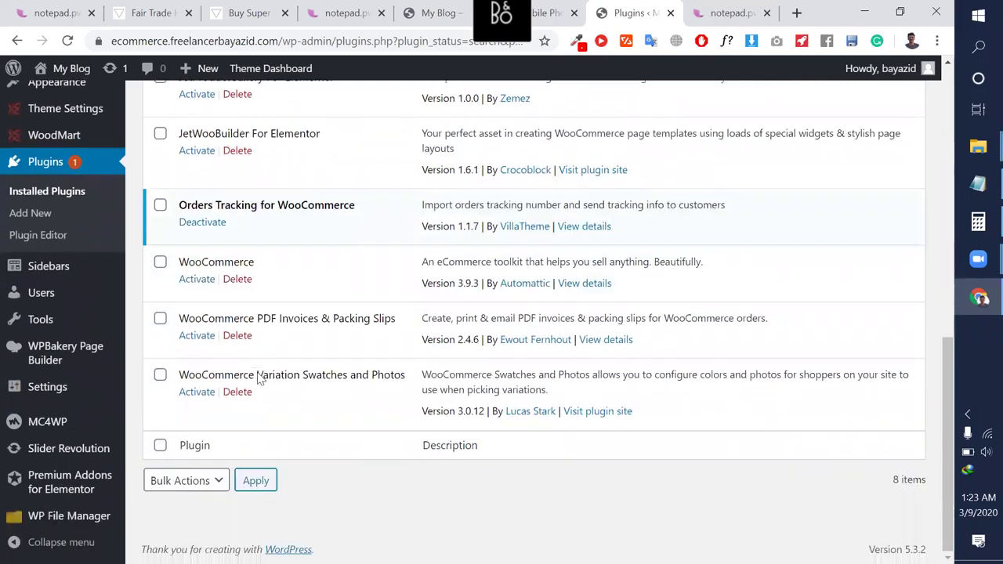
pyautogui.click(232, 281)
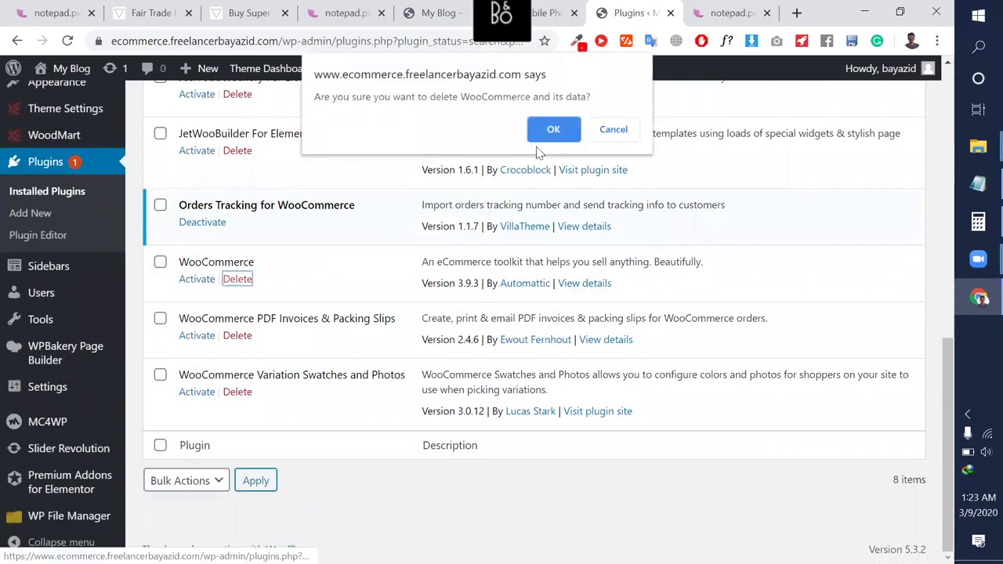
pyautogui.click(553, 131)
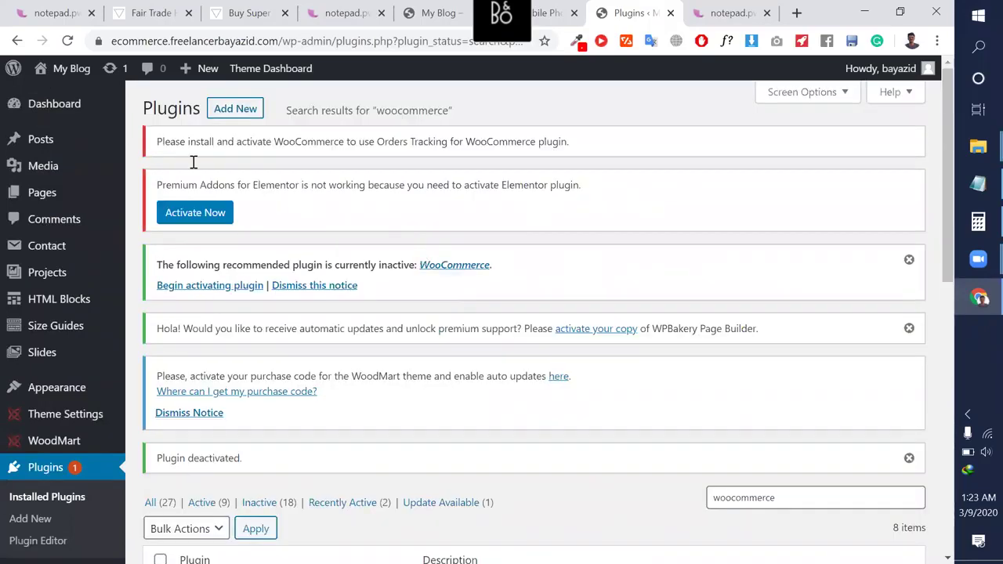
# Leave the installed plugins list and open the page for adding new plugins.
pyautogui.click(233, 111)
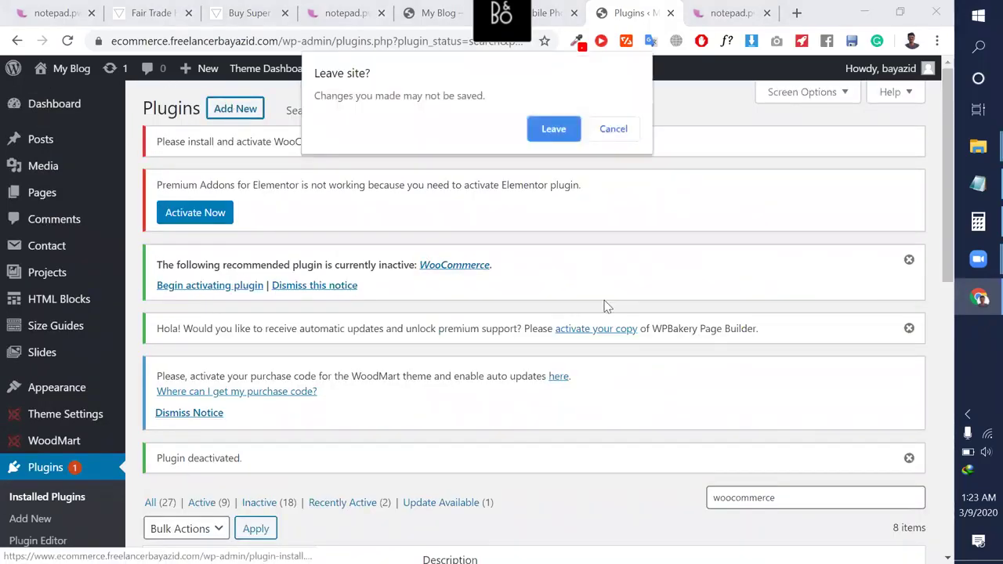
pyautogui.click(553, 130)
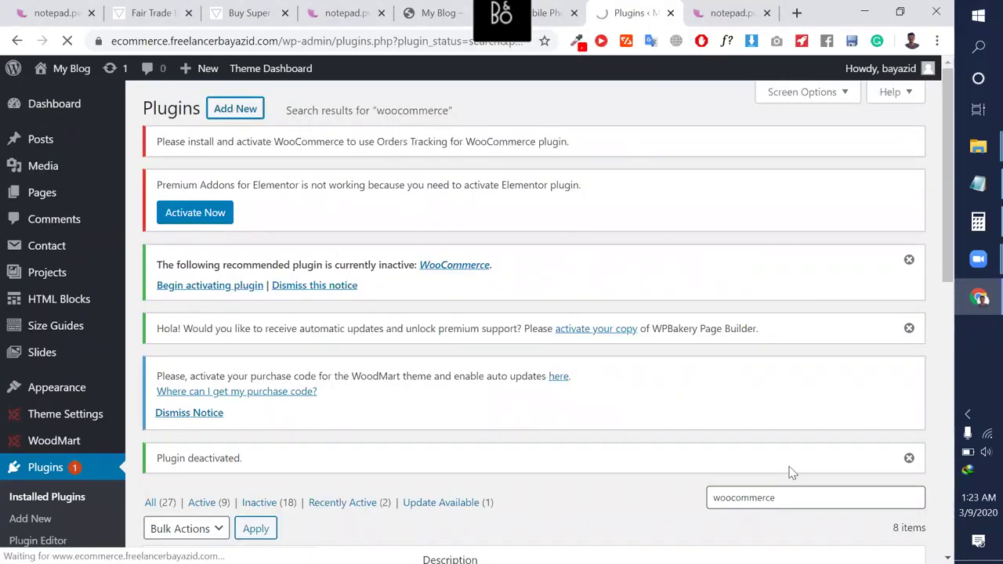
pyautogui.scroll(-1, 792, 473)
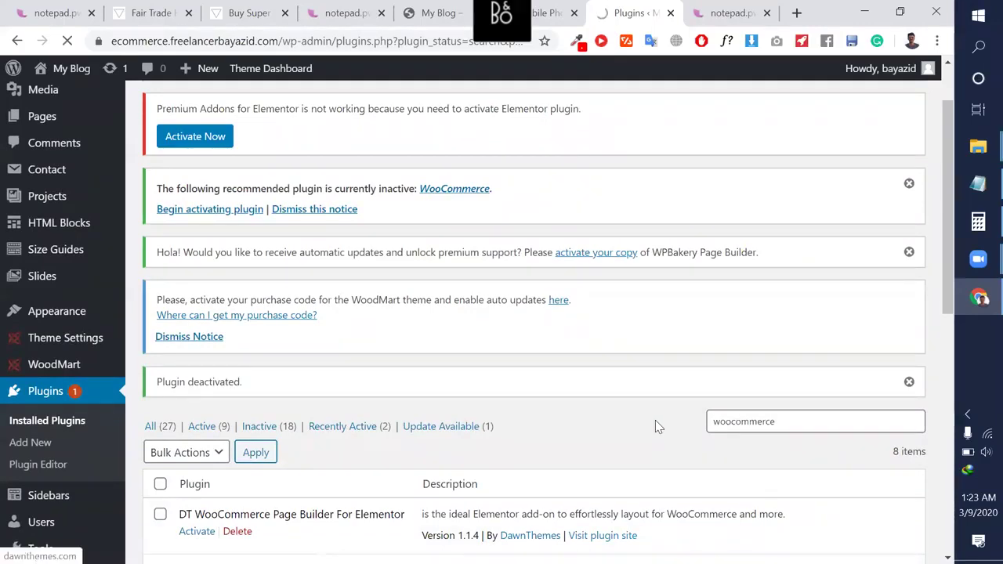
pyautogui.click(840, 419)
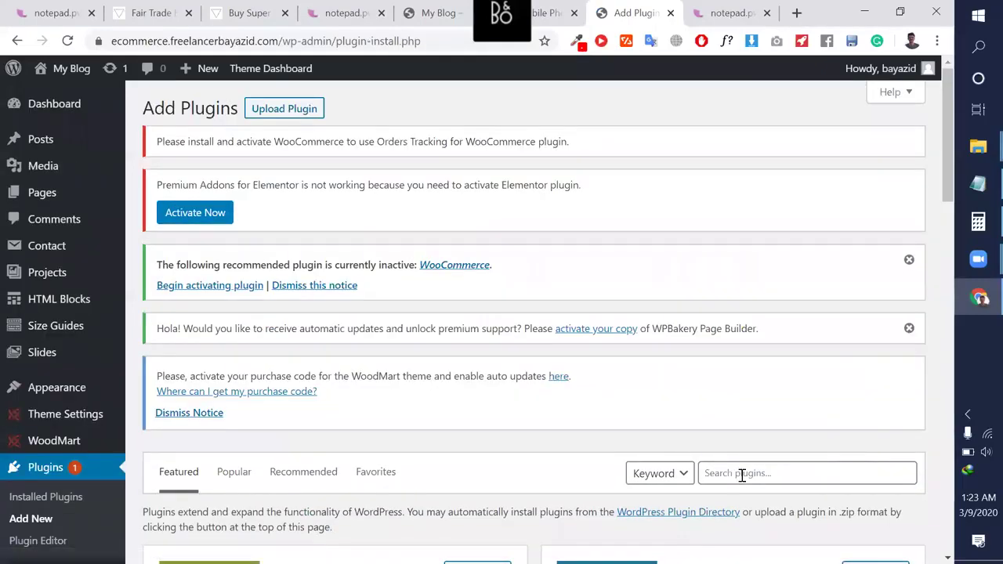
# Search the plugin directory for "woocommerce", then install and activate the WooCommerce plugin by Automattic.
pyautogui.click(741, 472)
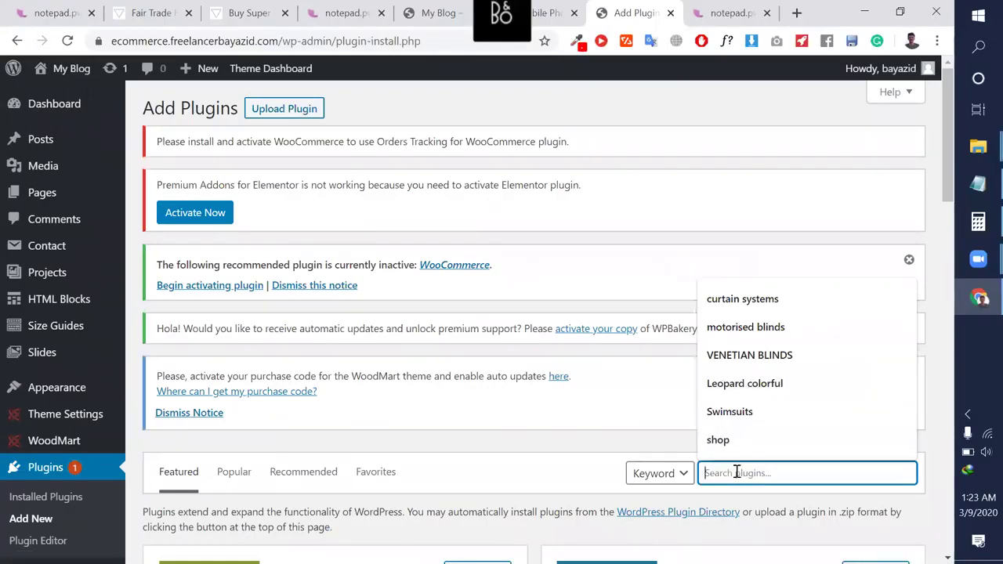
pyautogui.write('wooo')
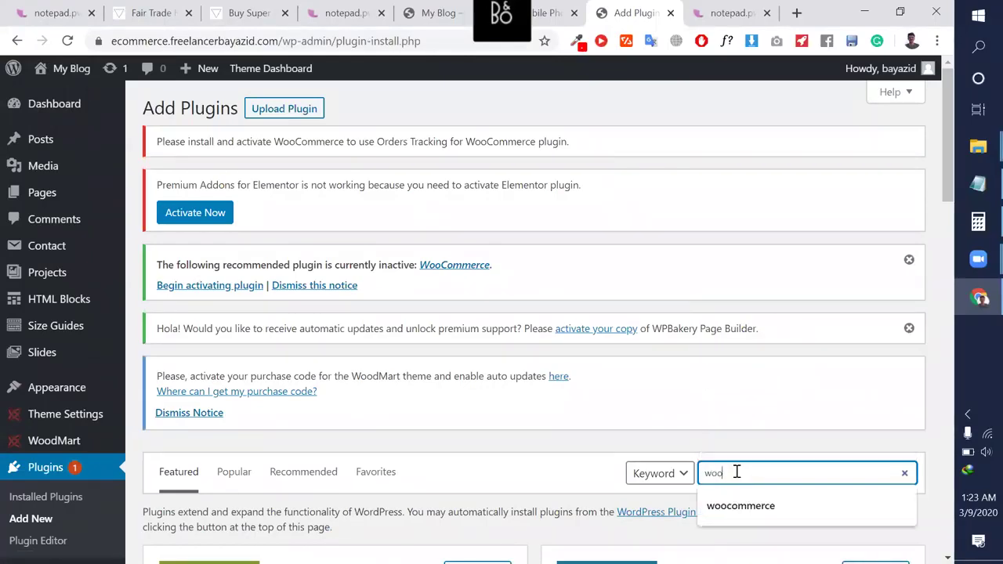
pyautogui.write('o')
pyautogui.press('Down')
pyautogui.press('Down')
pyautogui.press('Return')
pyautogui.scroll(-4, 638, 439)
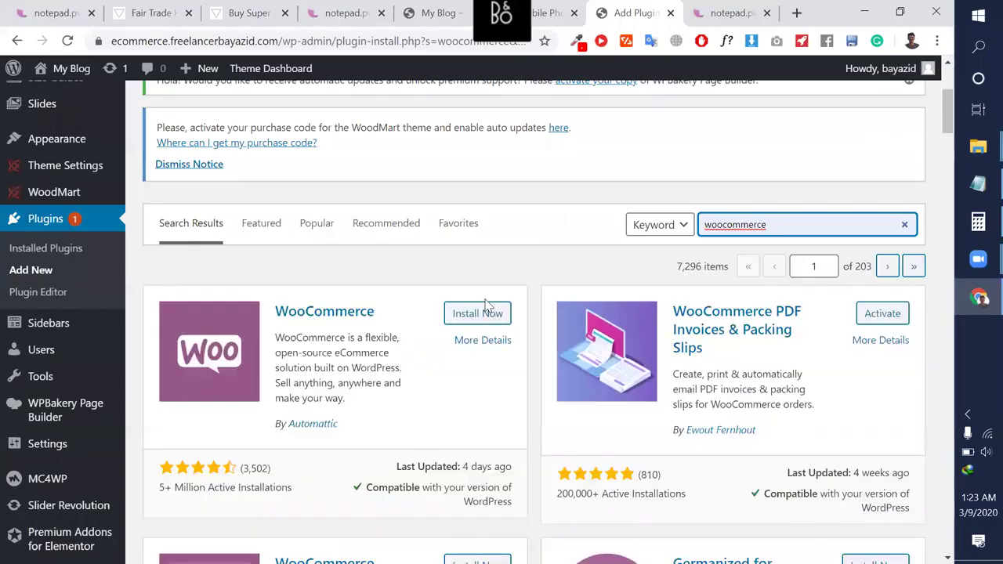
pyautogui.click(481, 317)
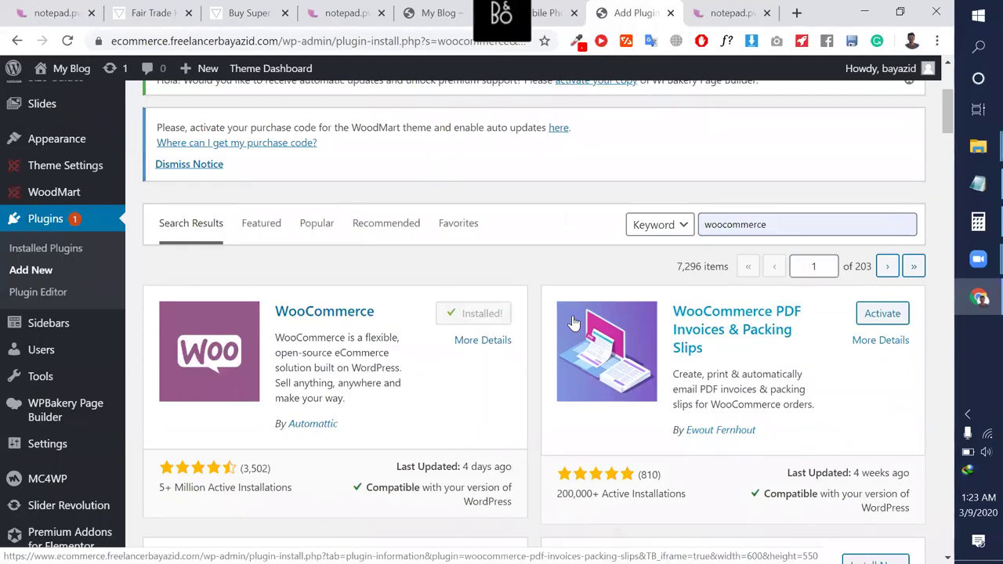
pyautogui.click(486, 317)
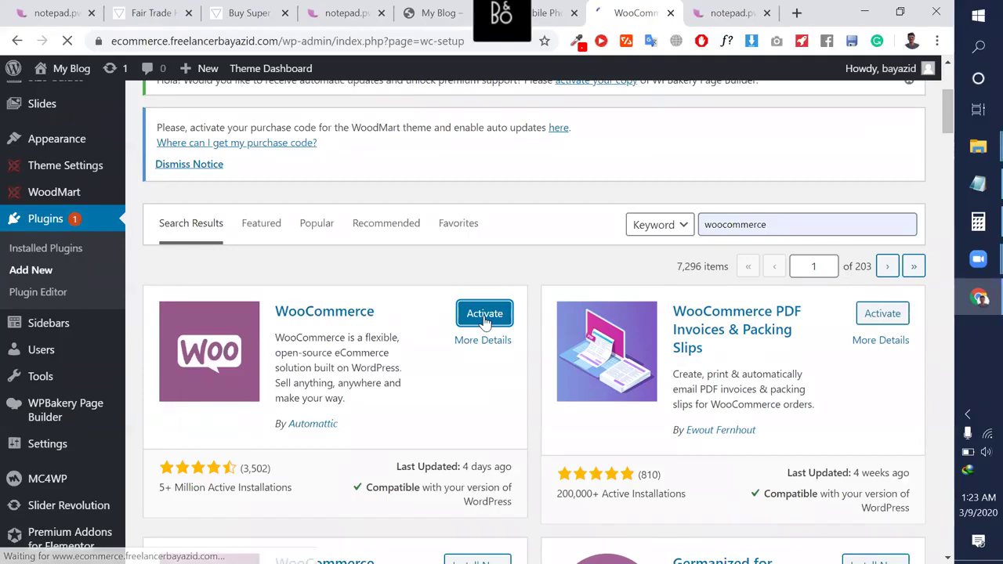
# Fill in the store's address in the WooCommerce setup wizard with the saved address in India.
pyautogui.scroll(-3, 484, 322)
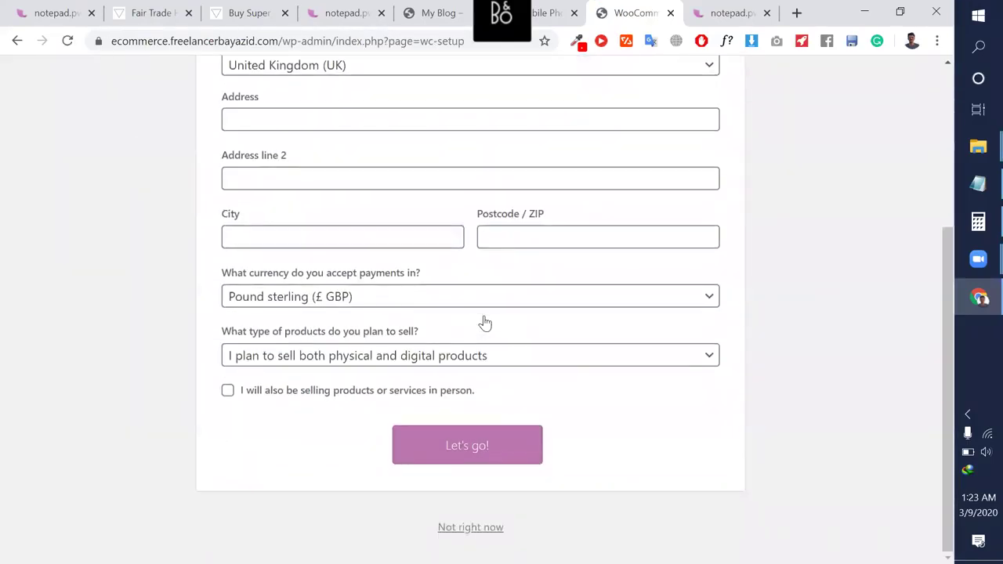
pyautogui.click(444, 457)
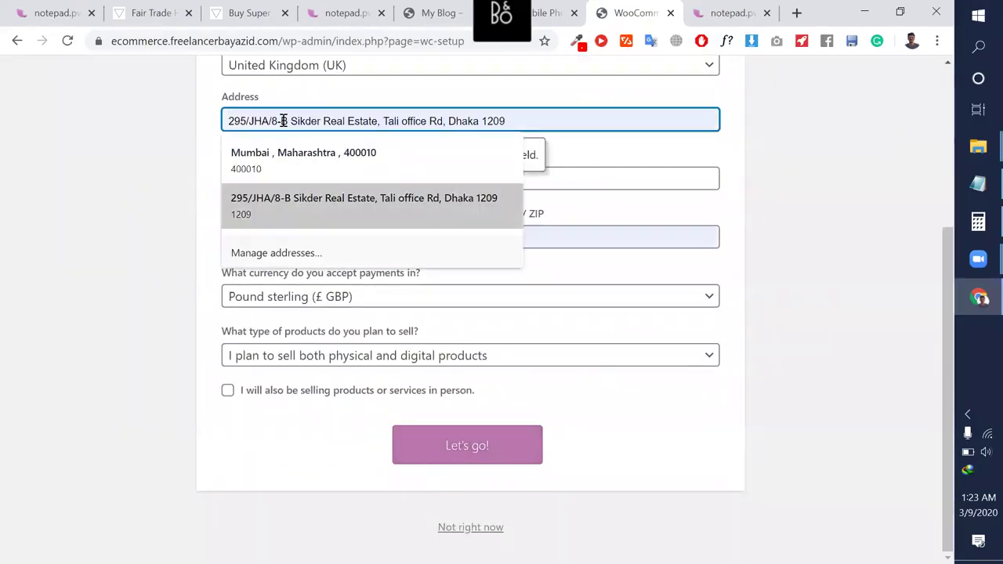
pyautogui.click(296, 182)
pyautogui.scroll(2, 397, 325)
pyautogui.scroll(-2, 396, 325)
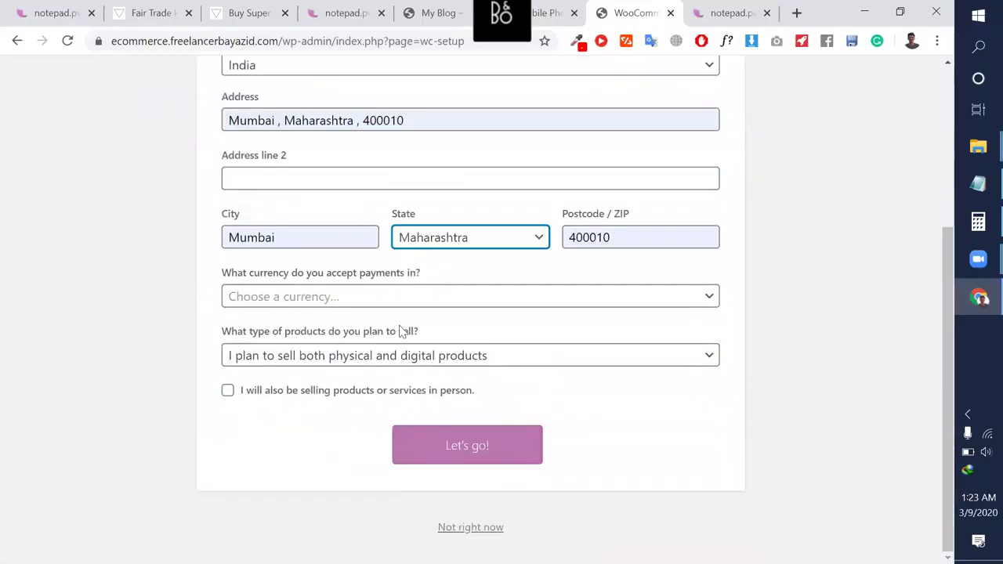
# Set the store's payment currency to Indian rupee (₹ INR).
pyautogui.click(462, 454)
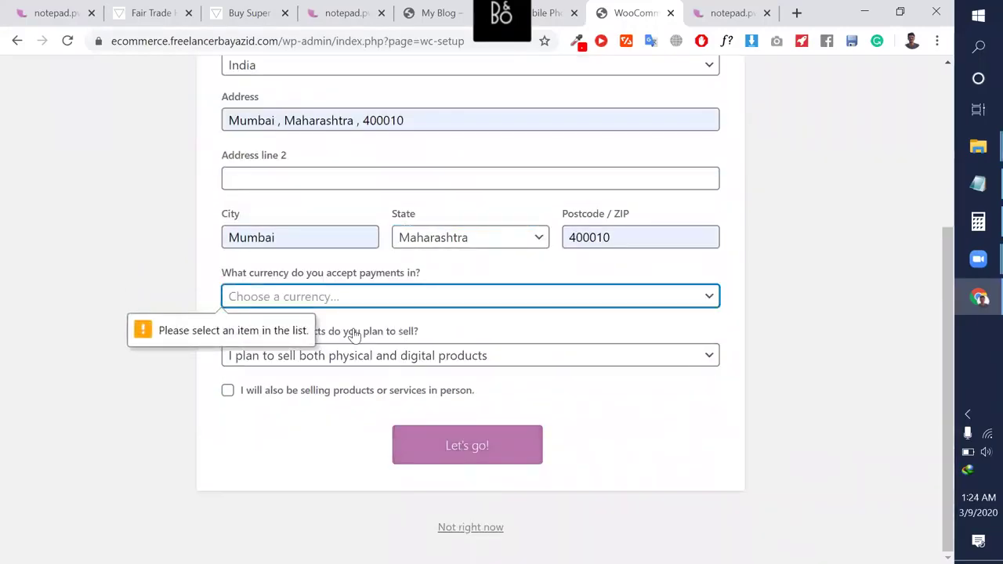
pyautogui.click(334, 296)
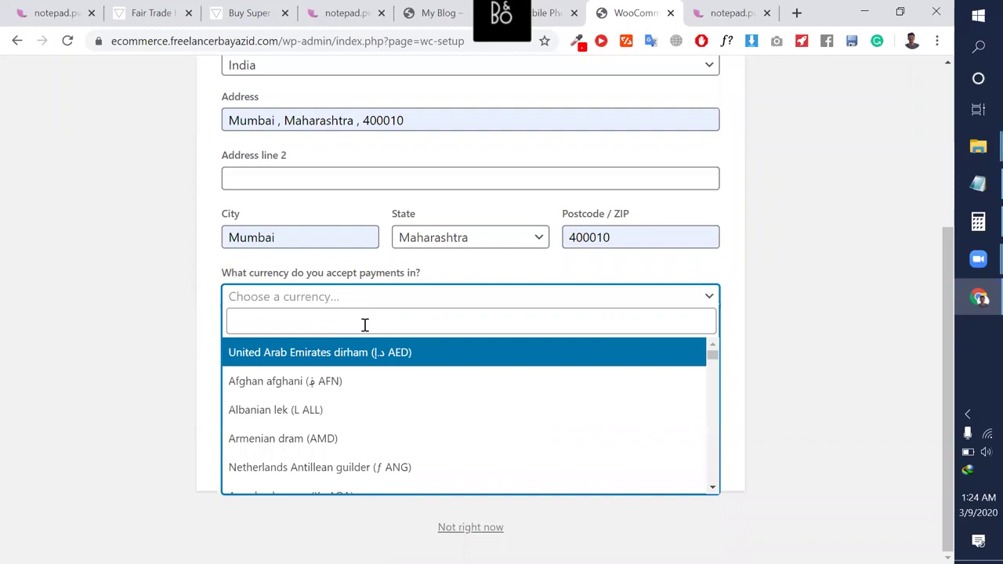
pyautogui.write('ba')
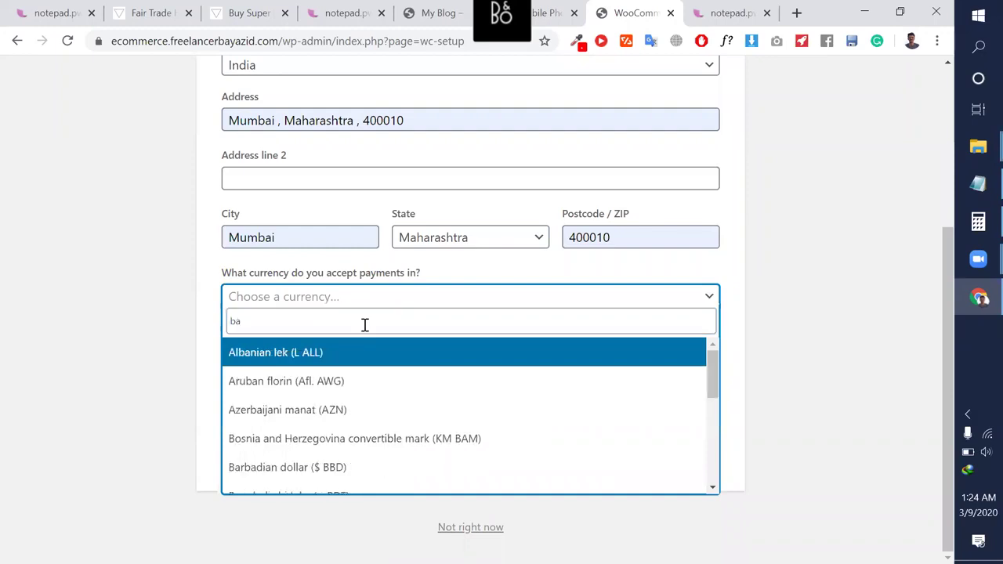
pyautogui.press('BackSpace')
pyautogui.press('BackSpace')
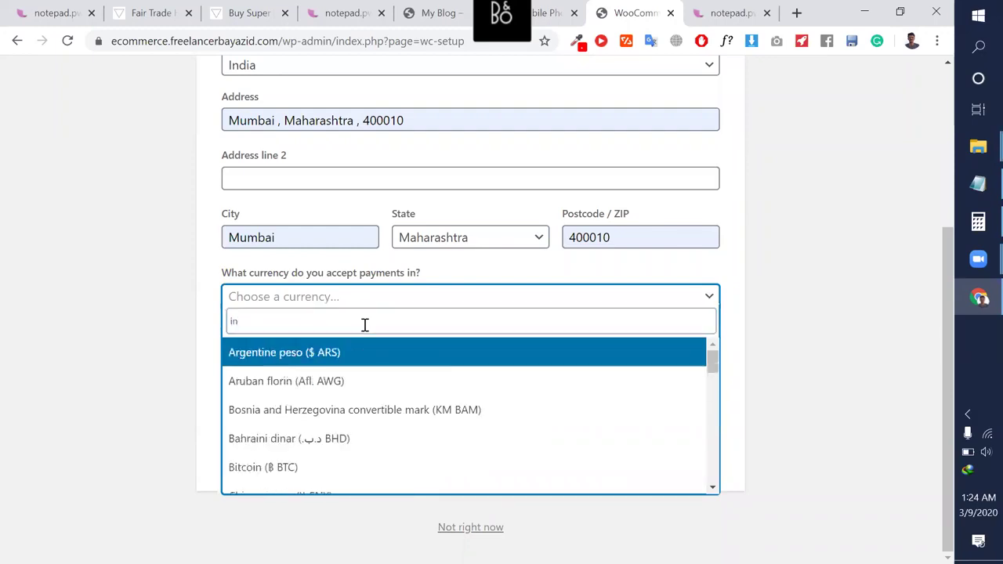
pyautogui.write('indi')
pyautogui.click(337, 354)
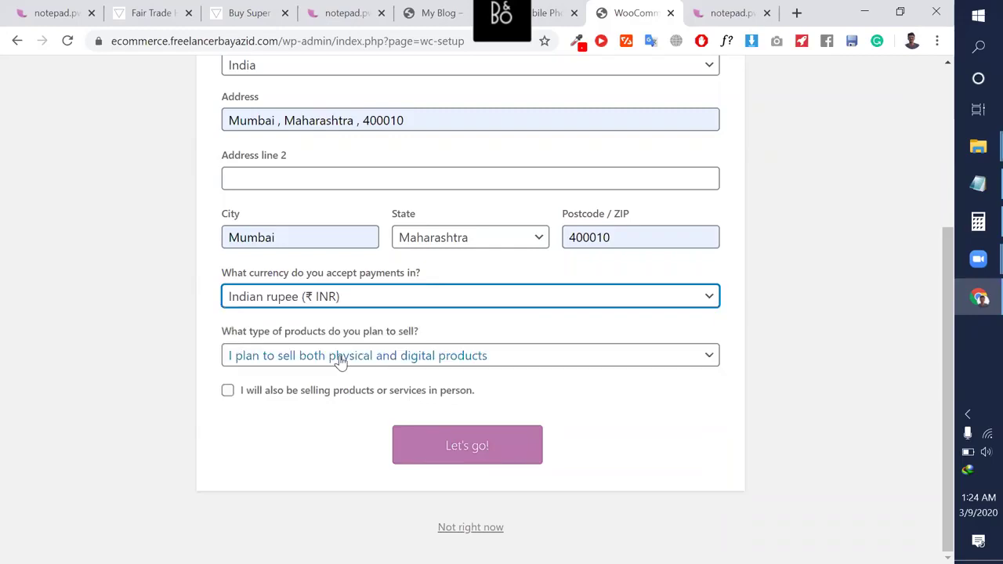
# Submit the store details without enabling usage tracking and accept the default PayPal payment setup.
pyautogui.click(439, 448)
pyautogui.click(678, 379)
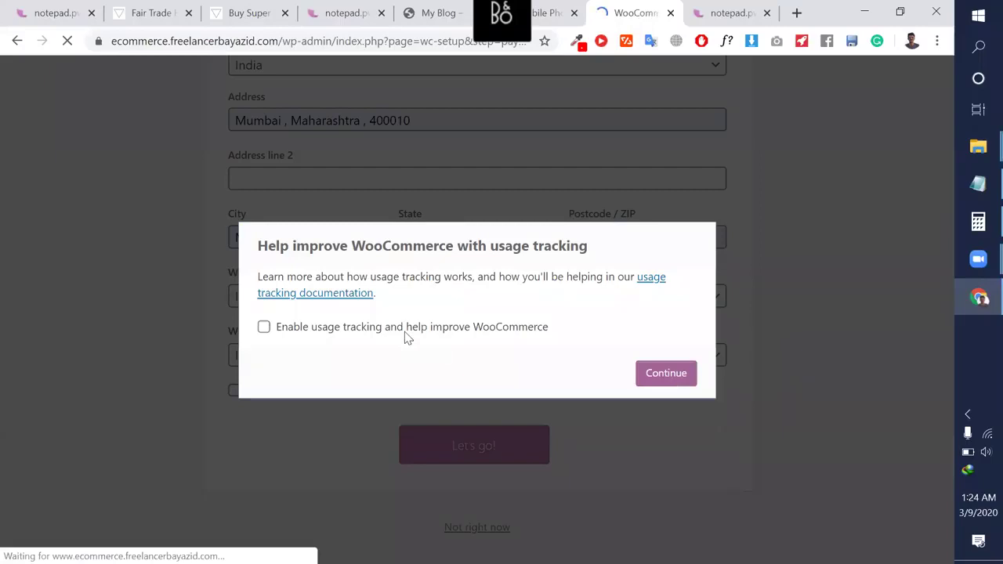
pyautogui.scroll(-2, 547, 433)
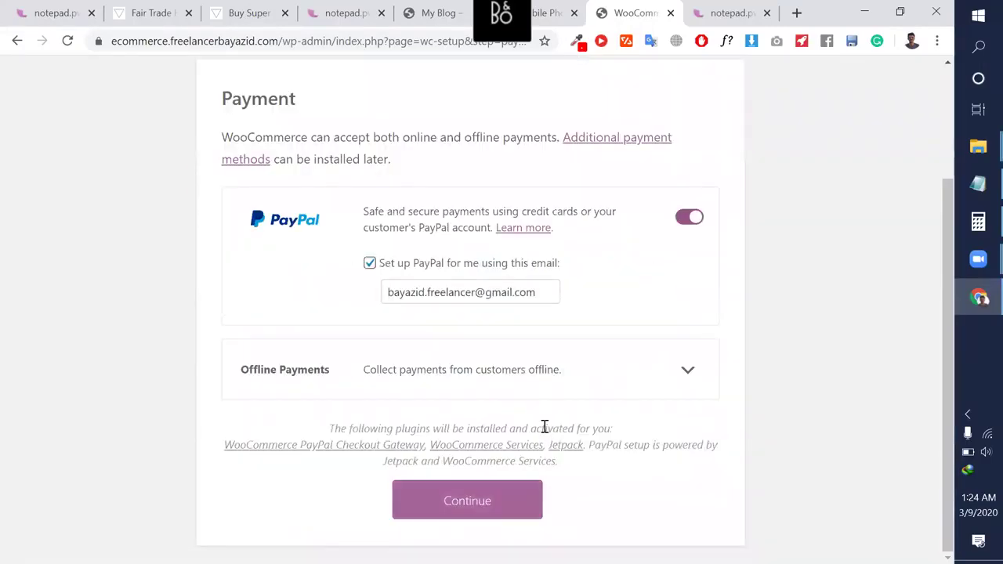
pyautogui.press('Return')
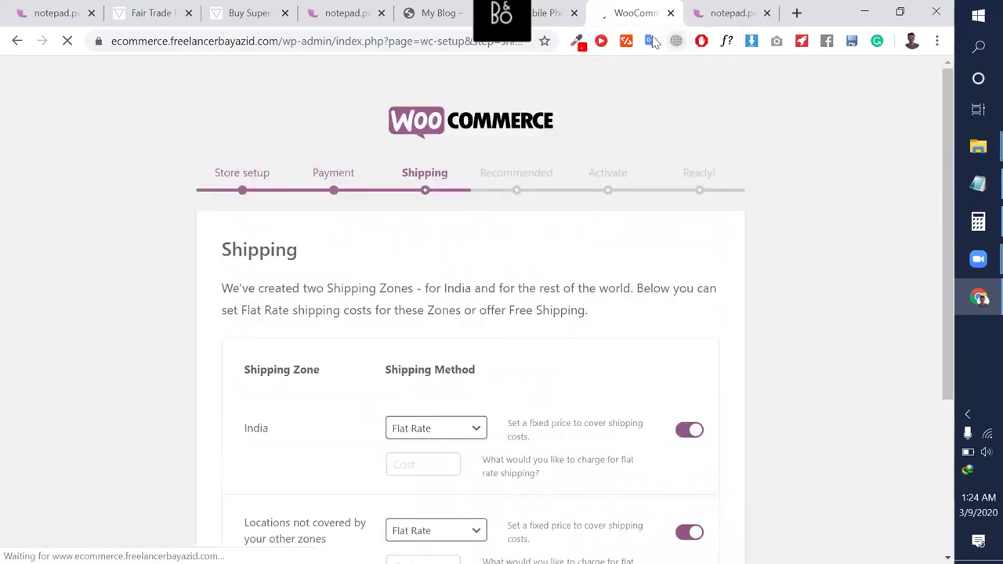
# Set the flat rate shipping cost to 10 for both India and the locations not covered by other zones, and continue.
pyautogui.scroll(-3, 587, 217)
pyautogui.click(415, 234)
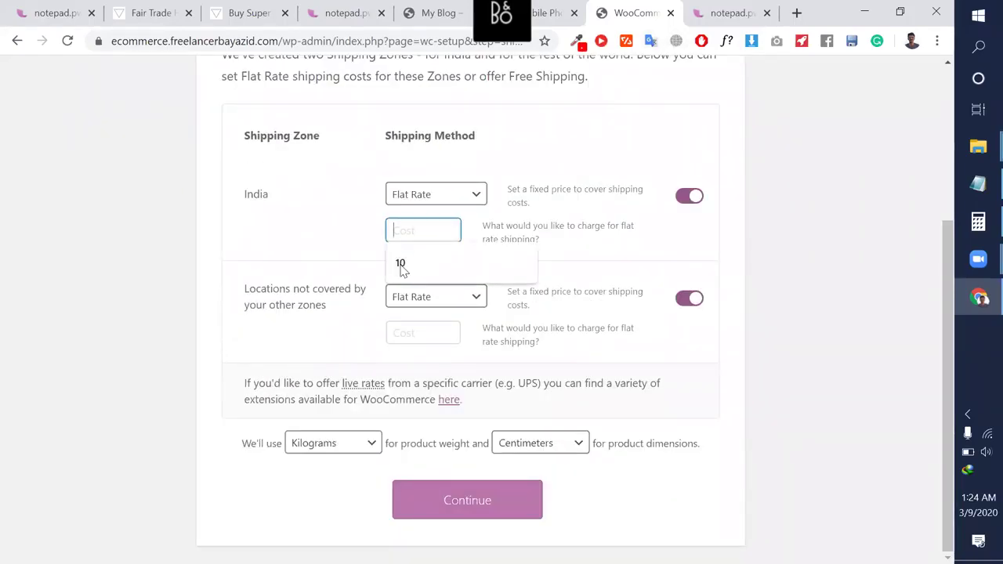
pyautogui.click(403, 264)
pyautogui.click(407, 331)
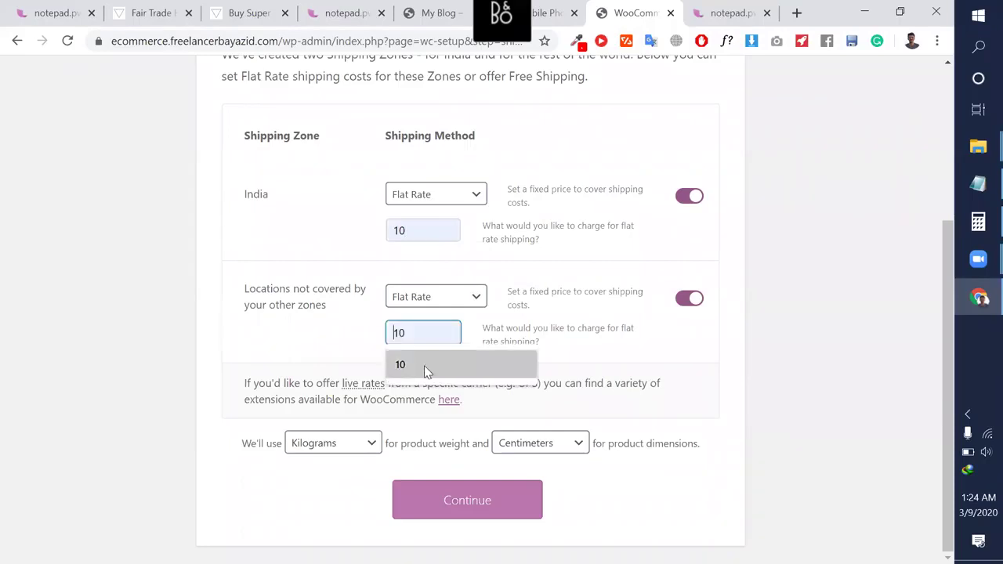
pyautogui.click(424, 365)
pyautogui.click(467, 499)
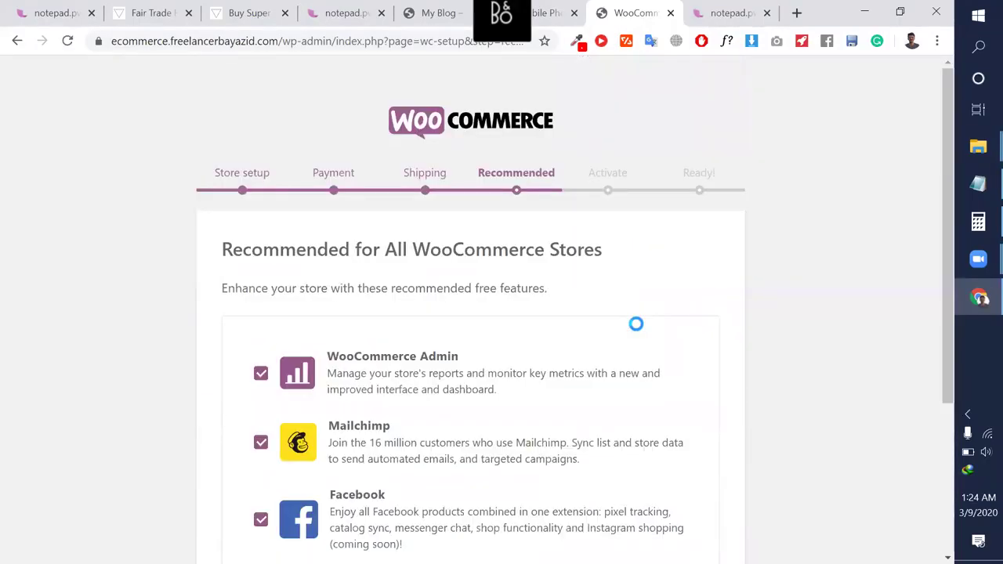
# Skip the wizard's recommended features and the Jetpack connection.
pyautogui.scroll(-3, 635, 324)
pyautogui.press('Tab')
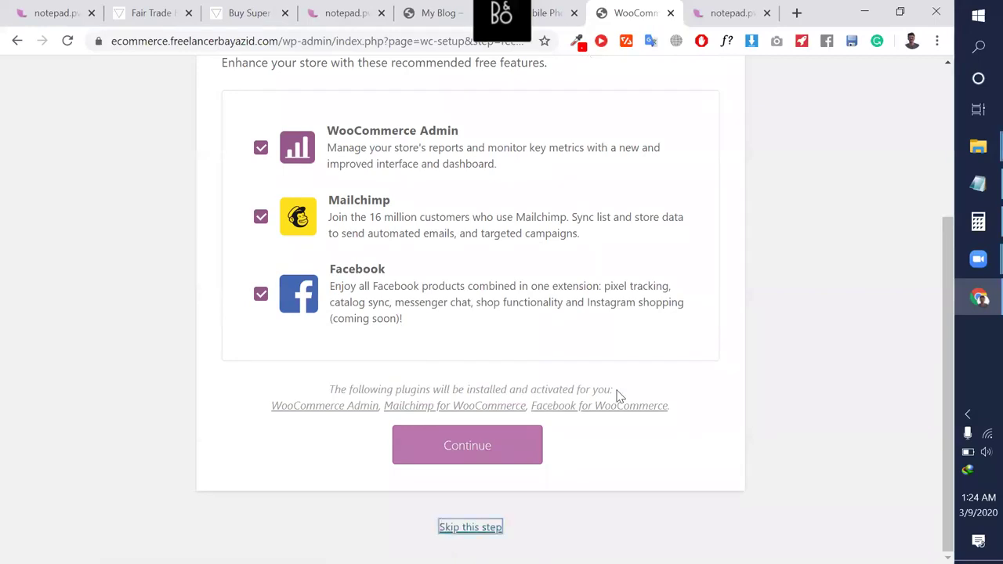
pyautogui.press('Return')
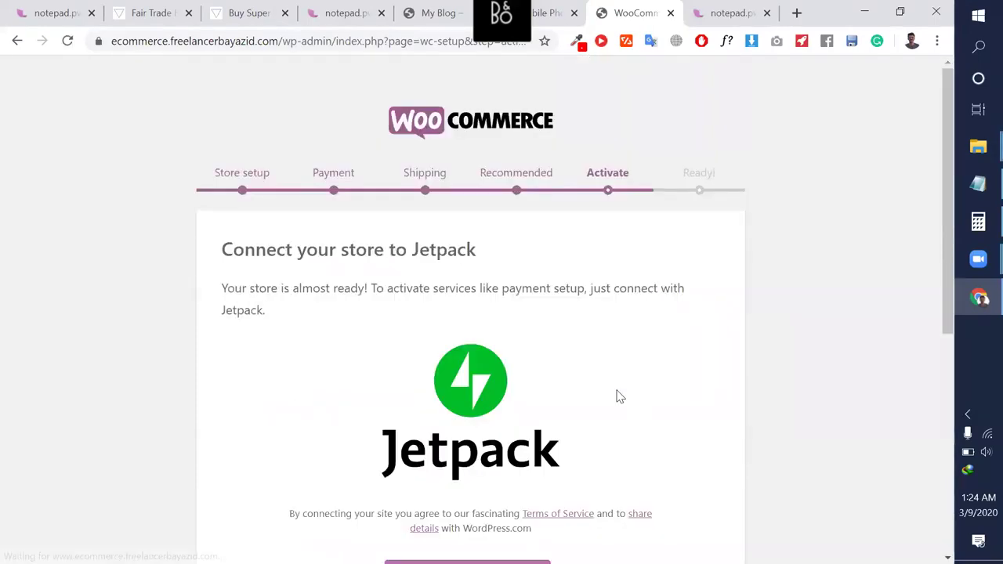
pyautogui.scroll(-5, 619, 396)
pyautogui.press('Tab')
pyautogui.press('Return')
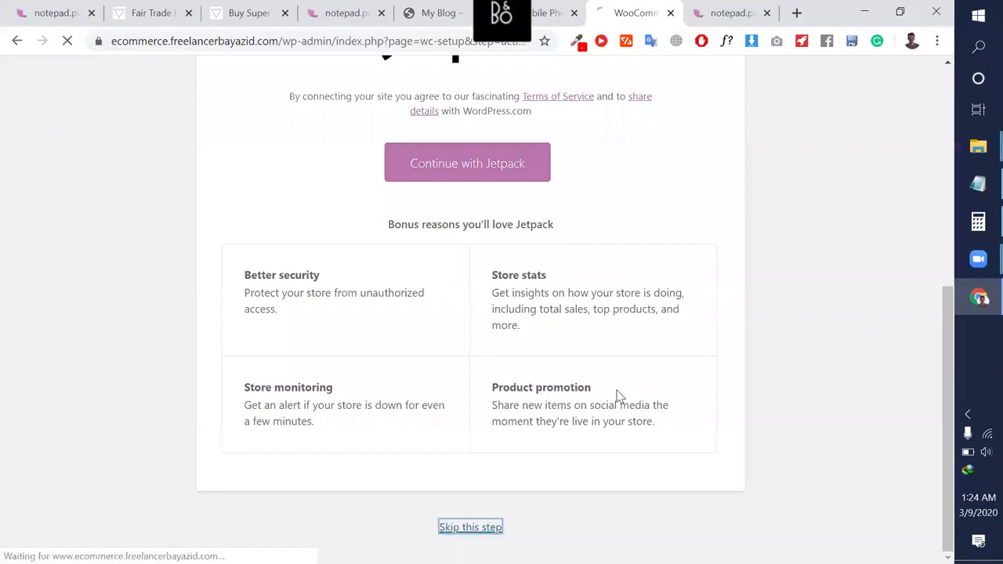
# Leave the setup wizard for the dashboard and open the list of all pages to check for a shop page.
pyautogui.scroll(-4, 551, 259)
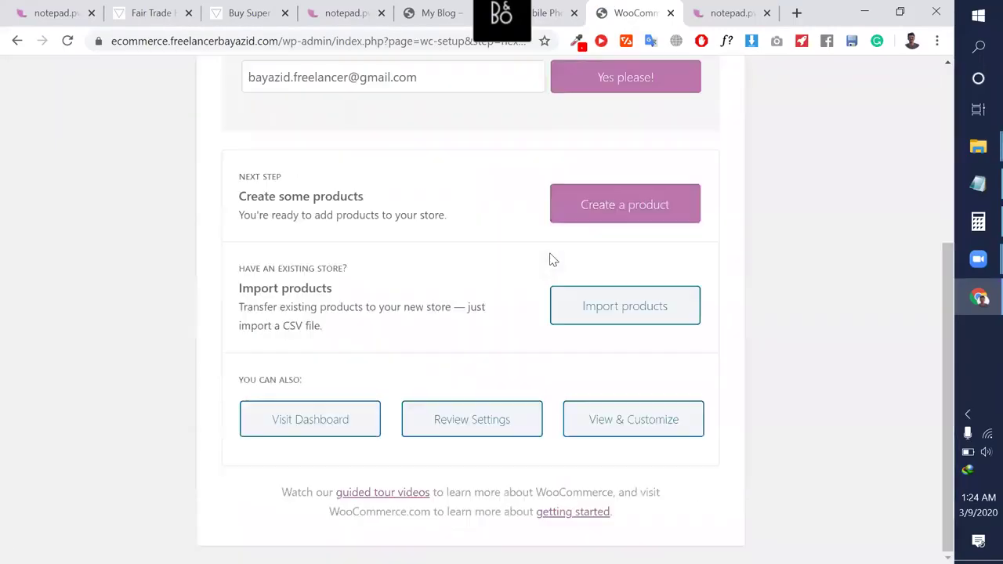
pyautogui.click(327, 421)
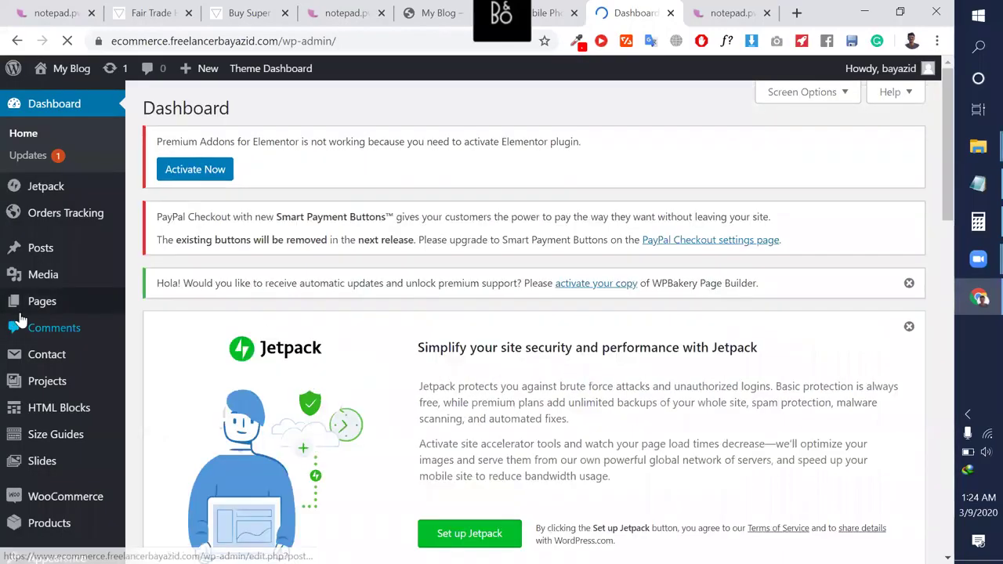
pyautogui.moveTo(111, 300)
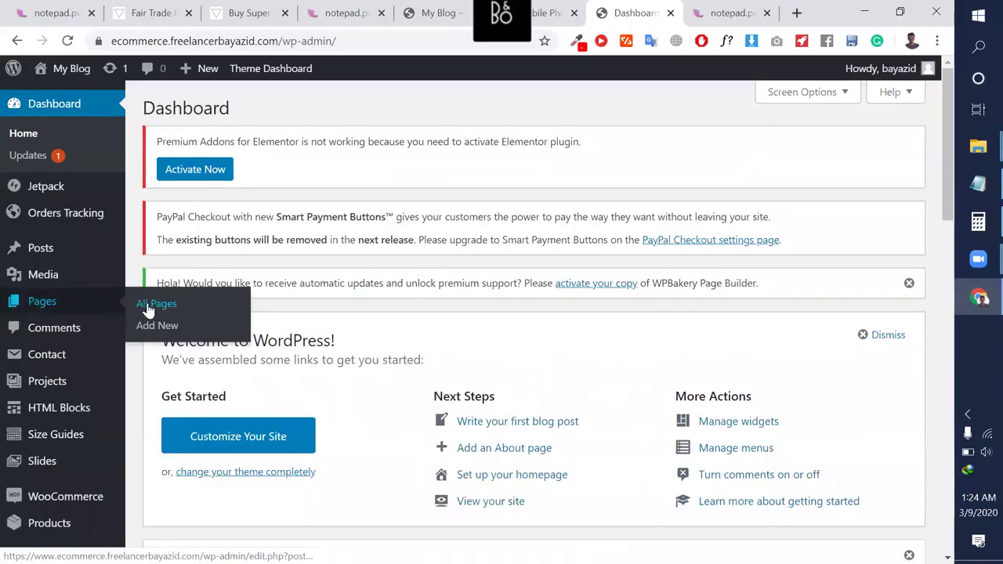
pyautogui.click(148, 307)
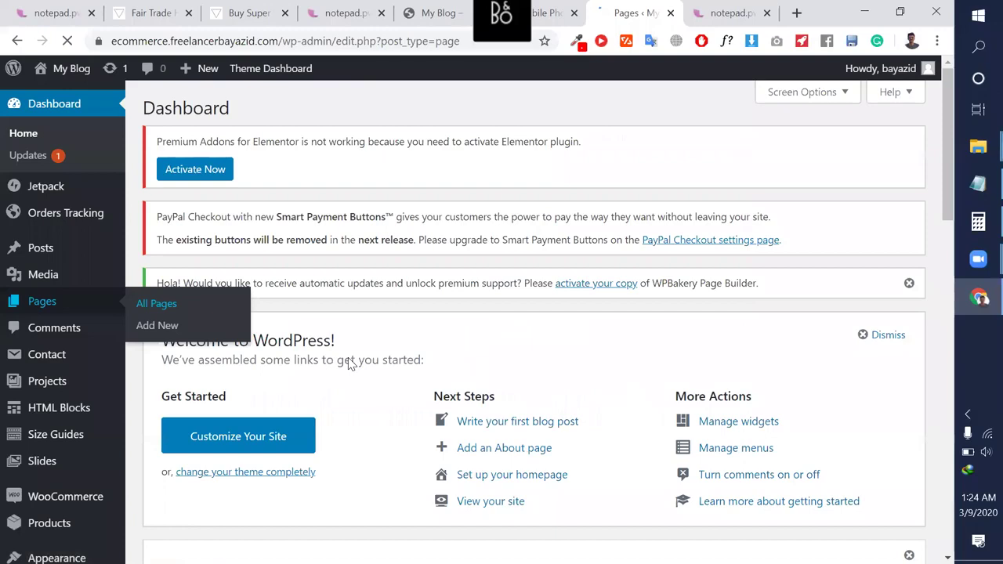
pyautogui.scroll(-4, 349, 363)
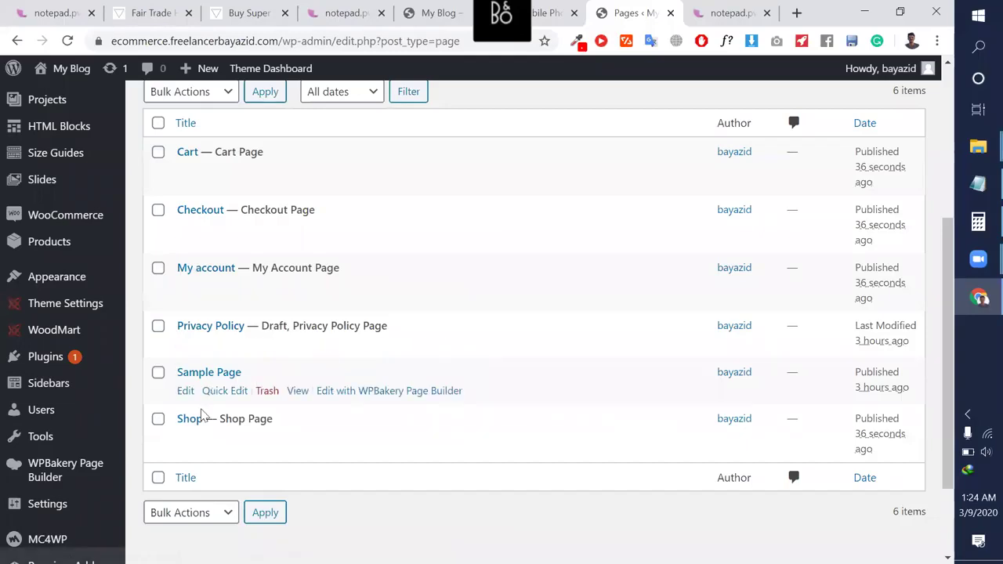
# Open WoodMart's base import page and start importing the base data with all pages and versions included.
pyautogui.scroll(-2, 83, 235)
pyautogui.moveTo(79, 217)
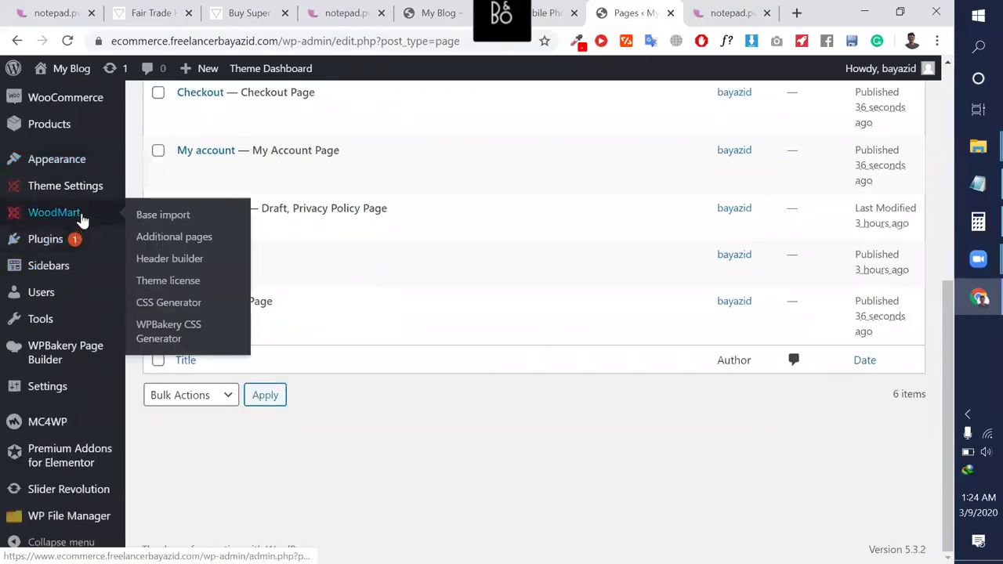
pyautogui.click(168, 220)
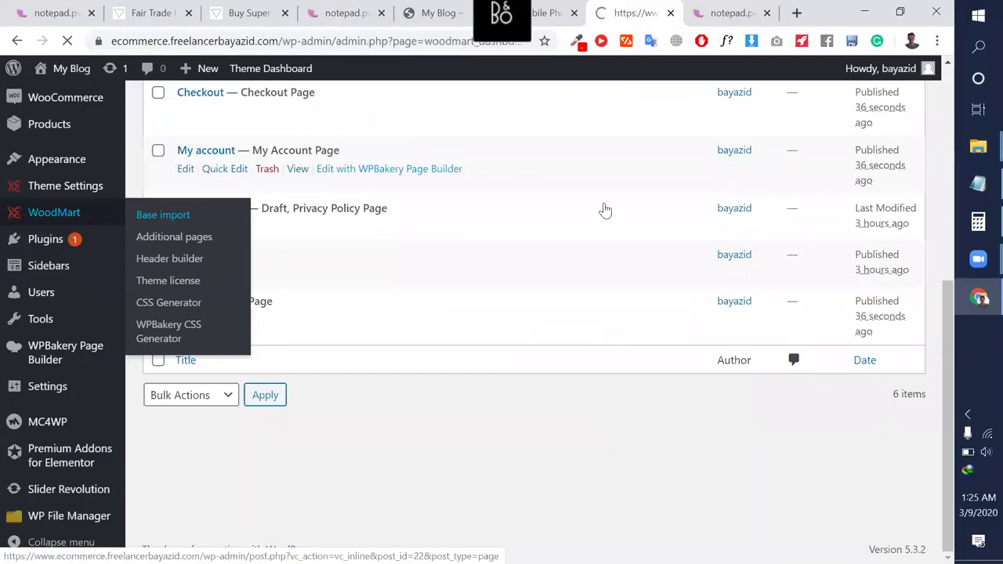
pyautogui.scroll(-3, 454, 246)
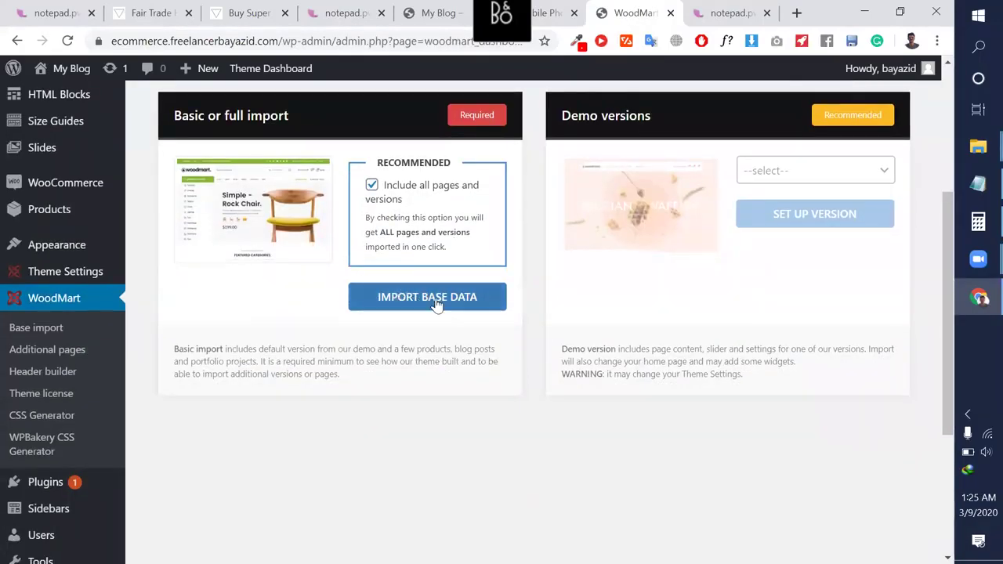
pyautogui.doubleClick(429, 231)
pyautogui.tripleClick(430, 229)
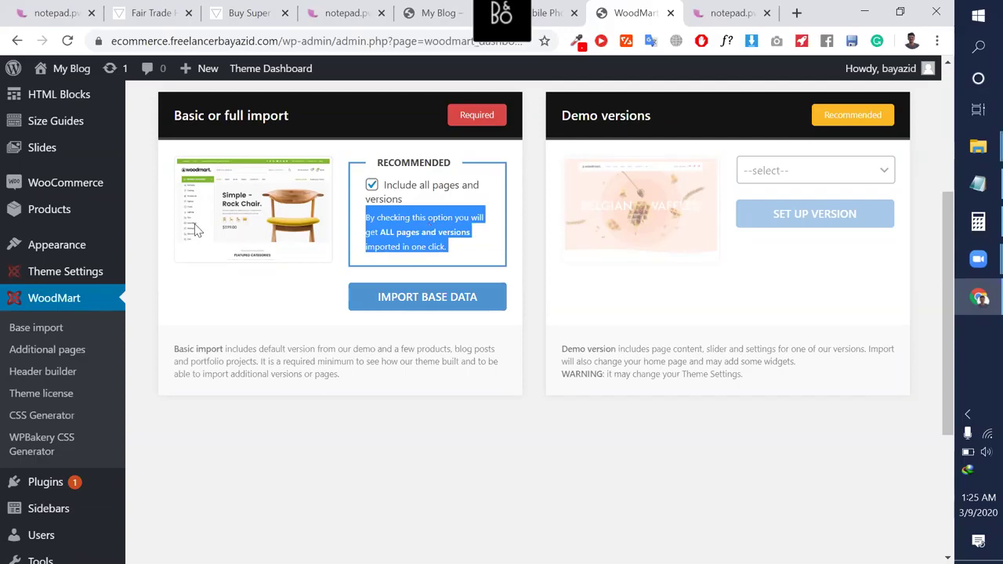
pyautogui.click(427, 304)
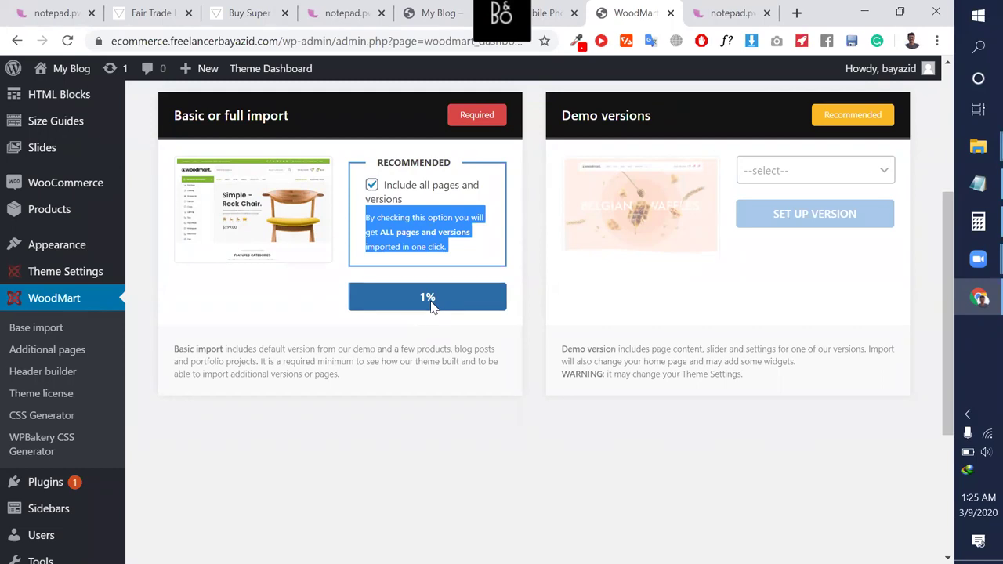
# Copy the site's wp-admin address from the WoodMart import page and open the dashboard in a new browser tab.
pyautogui.click(553, 11)
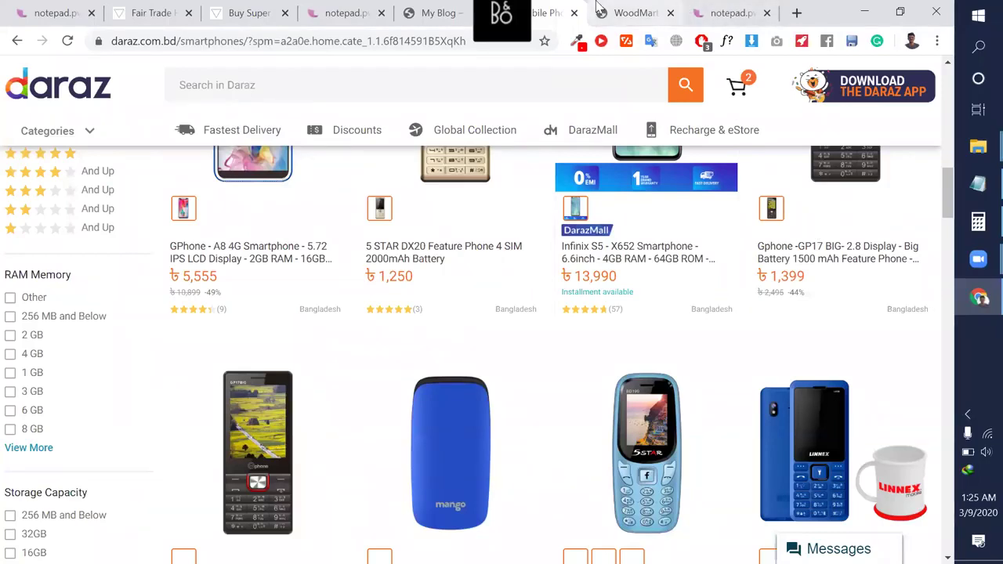
pyautogui.click(635, 11)
pyautogui.moveTo(342, 38); pyautogui.dragTo(116, 45)
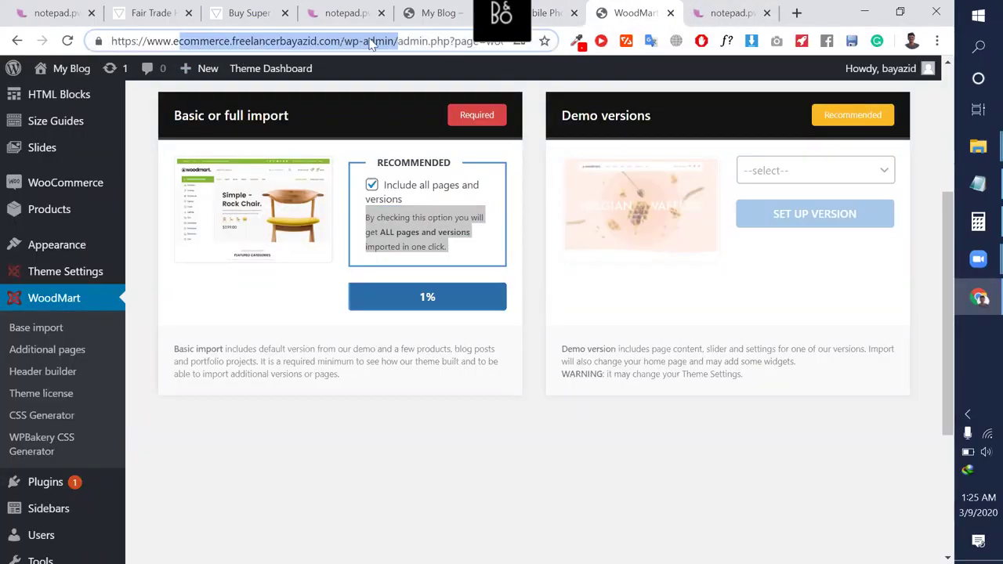
pyautogui.click(400, 43)
pyautogui.moveTo(400, 43); pyautogui.dragTo(110, 48)
pyautogui.moveTo(87, 72)
pyautogui.hotkey('ctrl', 'c')
pyautogui.hotkey('ctrl', 't')
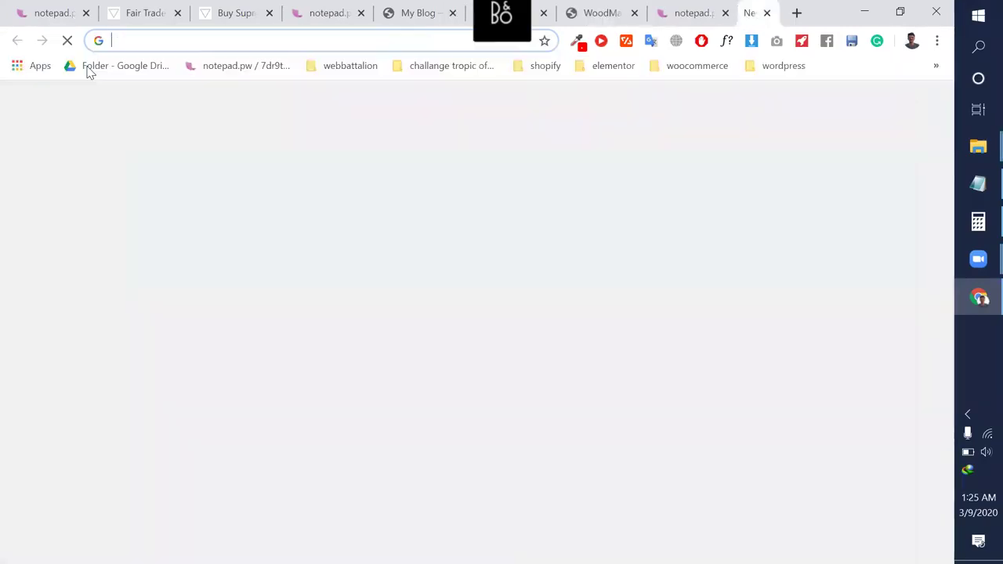
pyautogui.hotkey('ctrl', 'v')
pyautogui.press('Return')
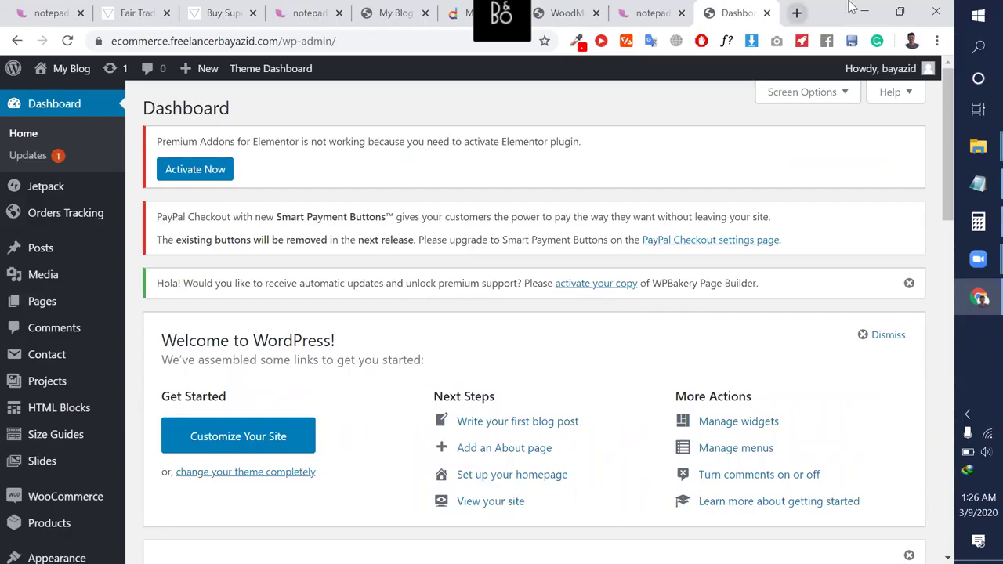
pyautogui.press('super+d')
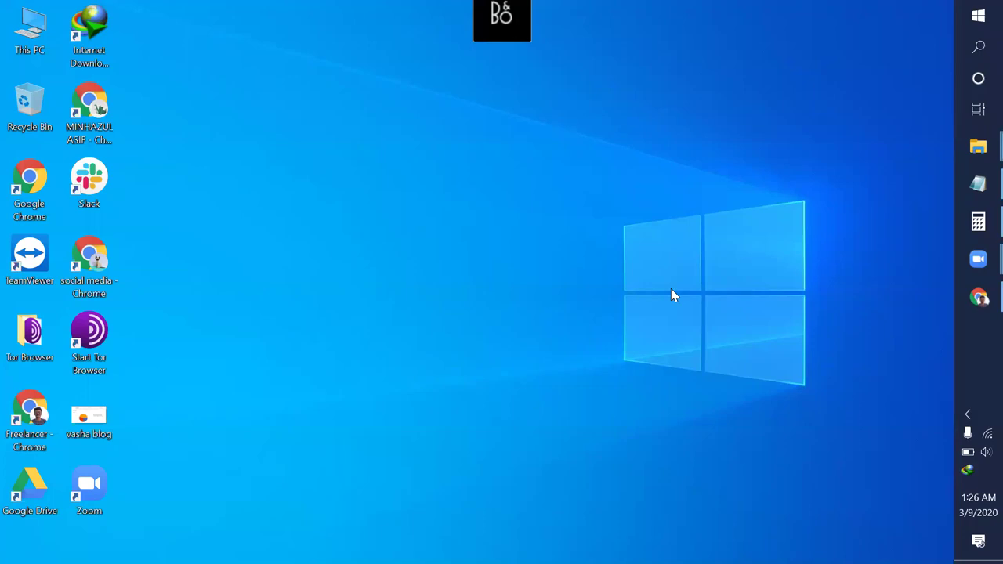
pyautogui.click(979, 298)
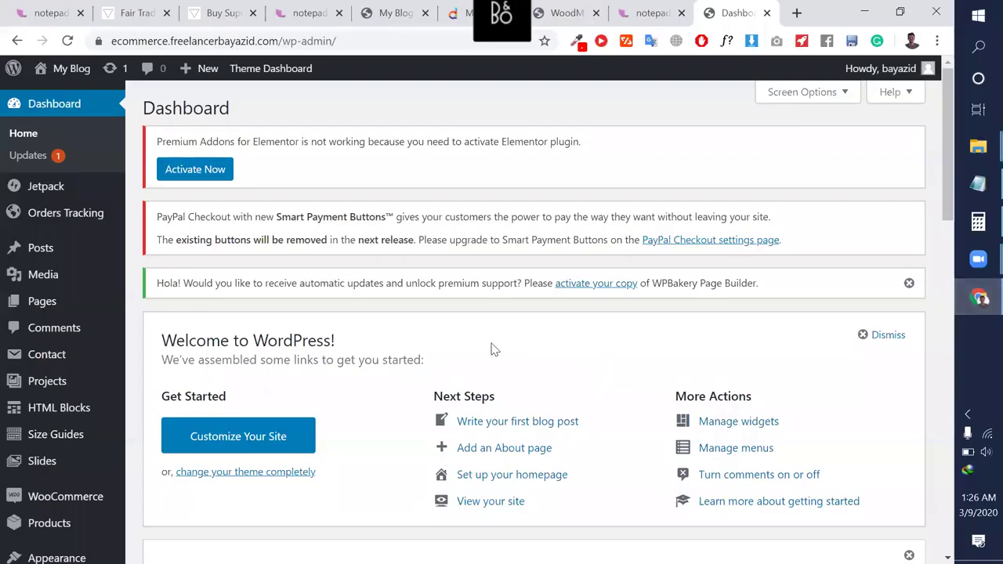